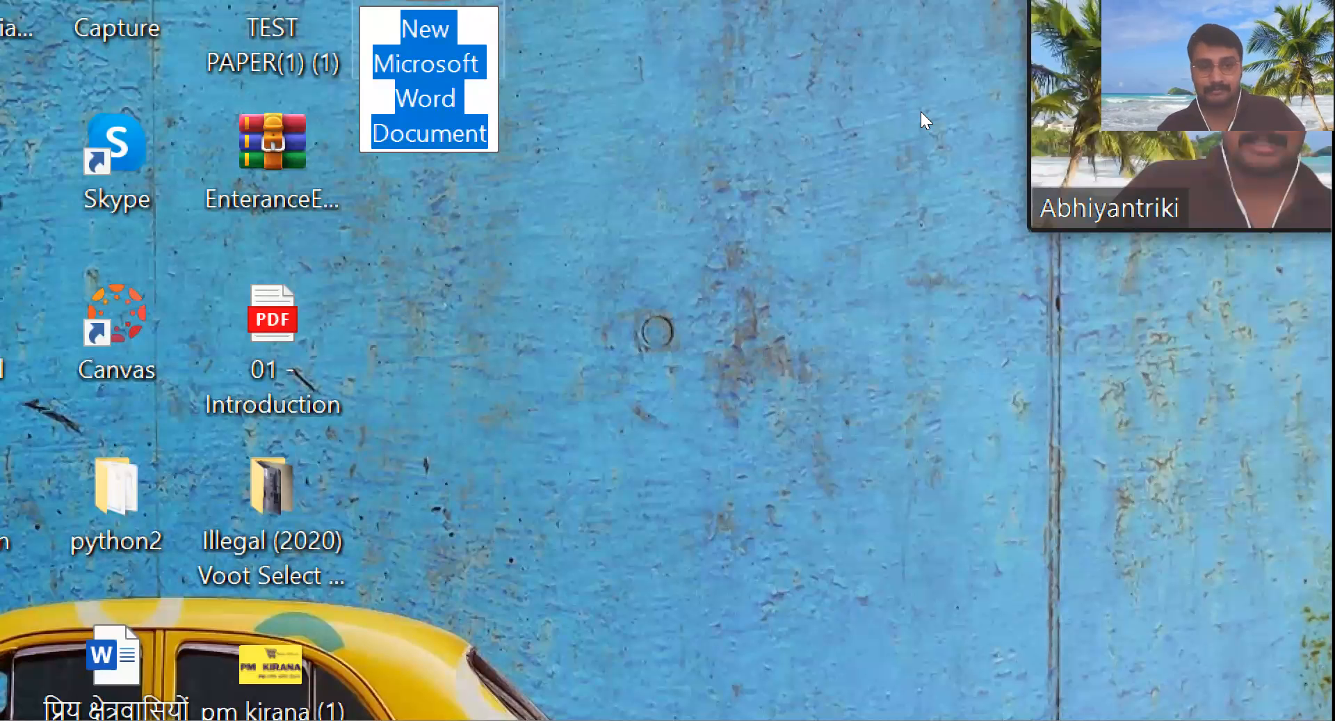
# Step: Keep the default name of the new Word document on the desktop and search Windows for "ms"
pyautogui.click(939, 123)
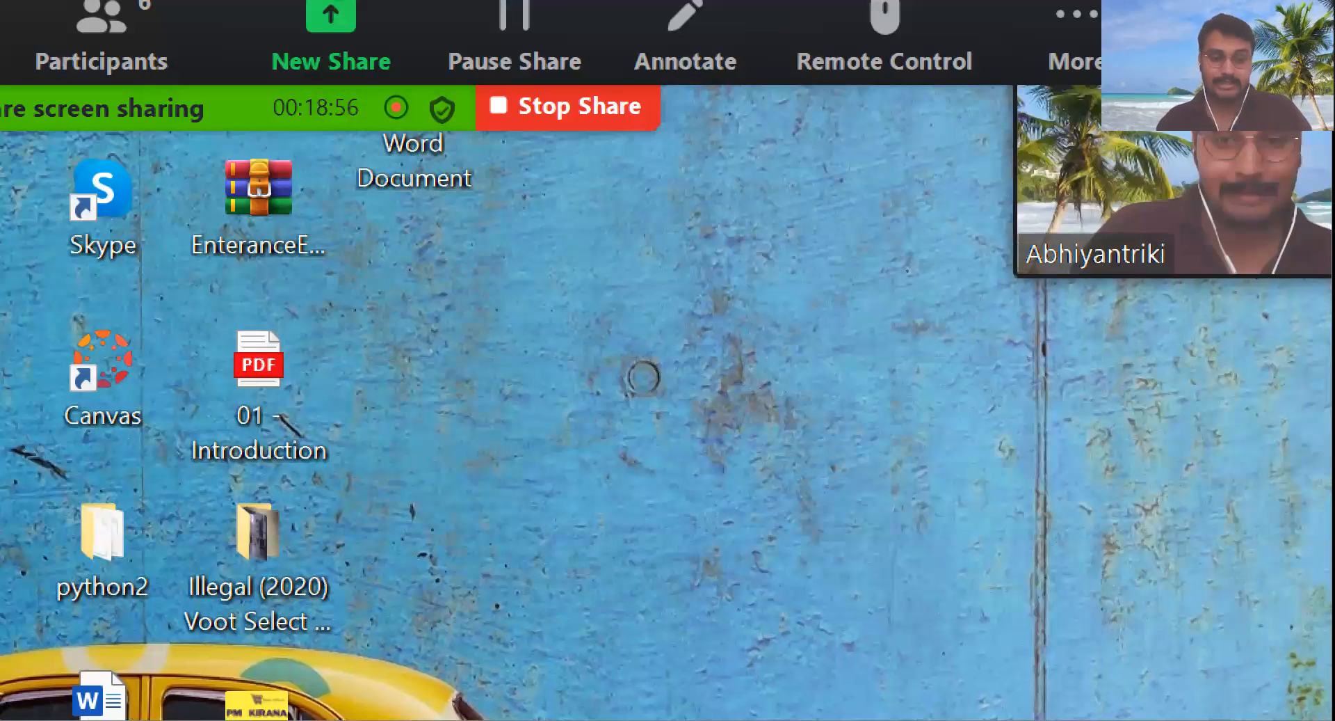
pyautogui.press('super')
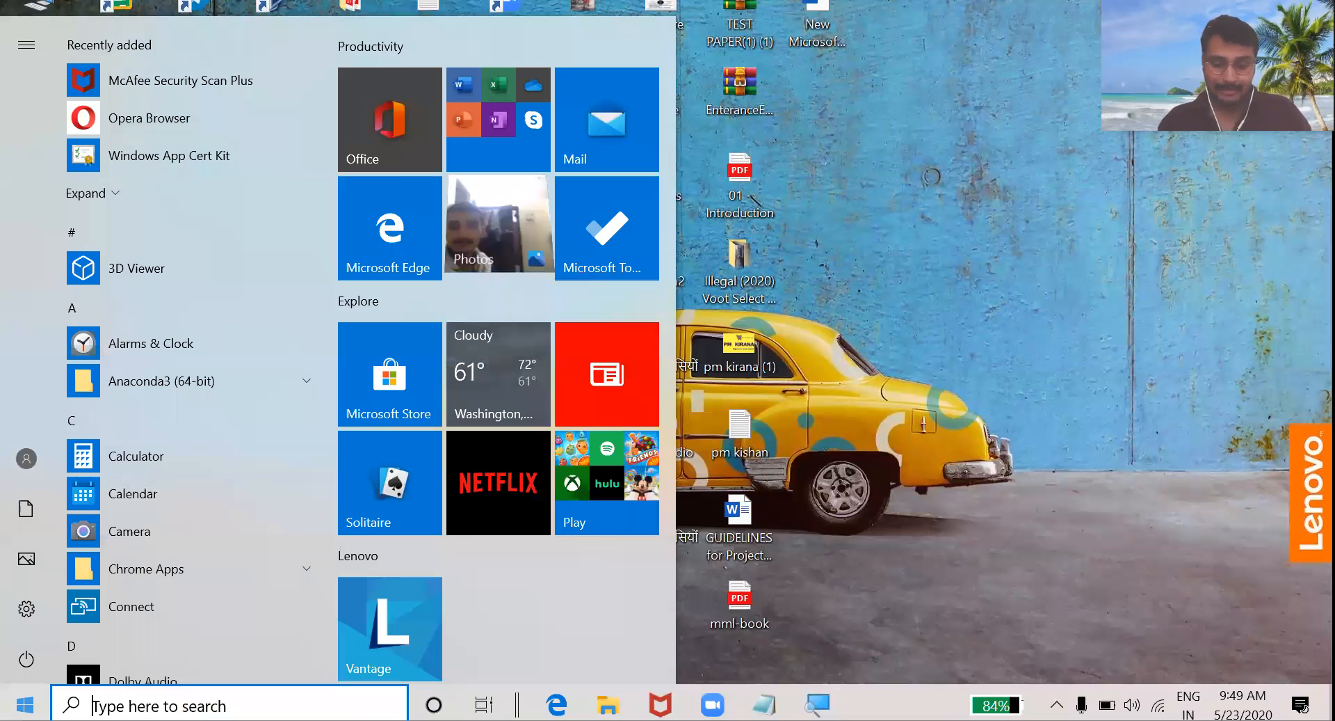
pyautogui.write('ms')
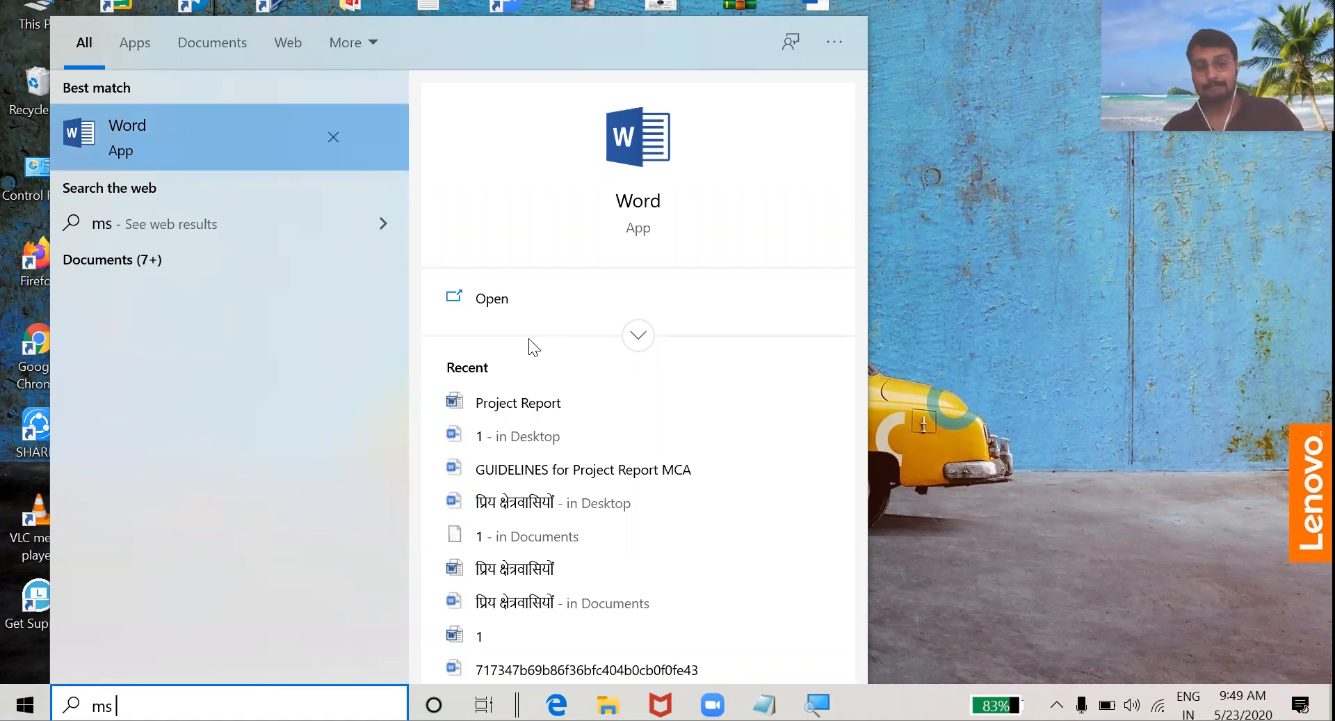
pyautogui.click(980, 438)
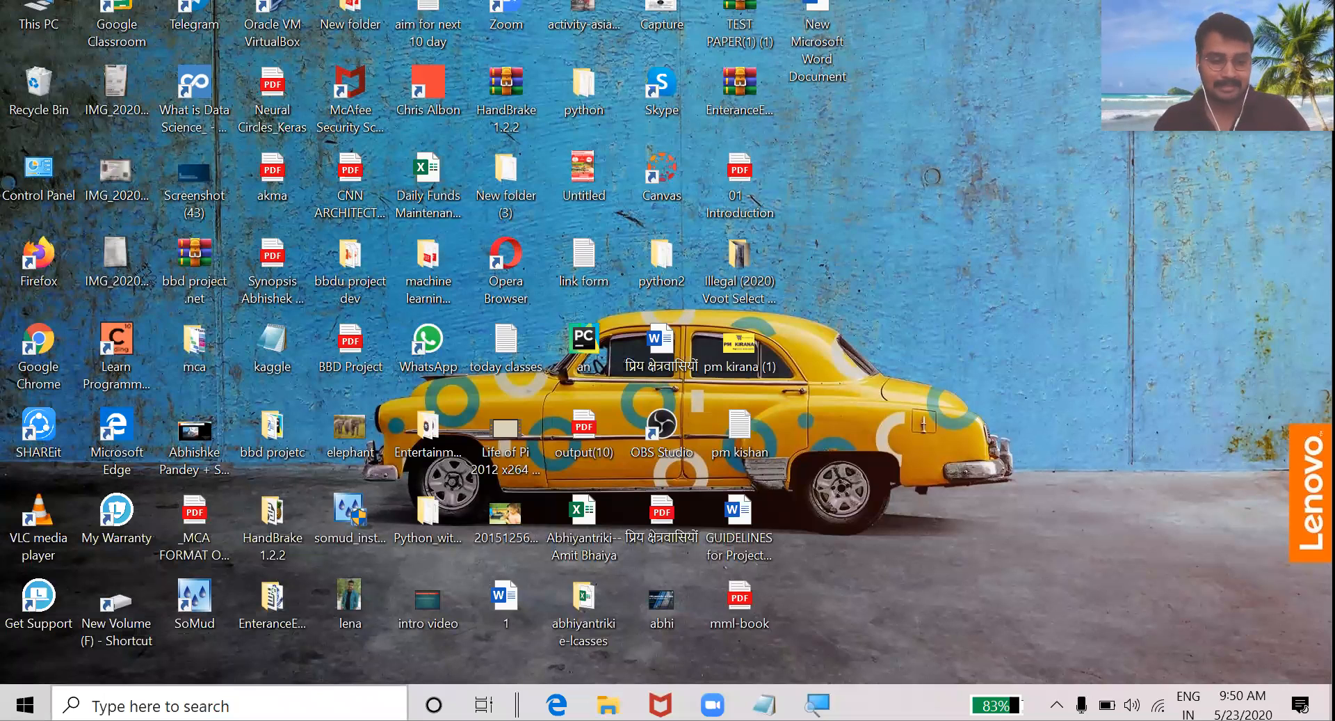
# Step: Search Windows for "ms office" to look over the installed Office apps
pyautogui.click(230, 705)
pyautogui.write('ms')
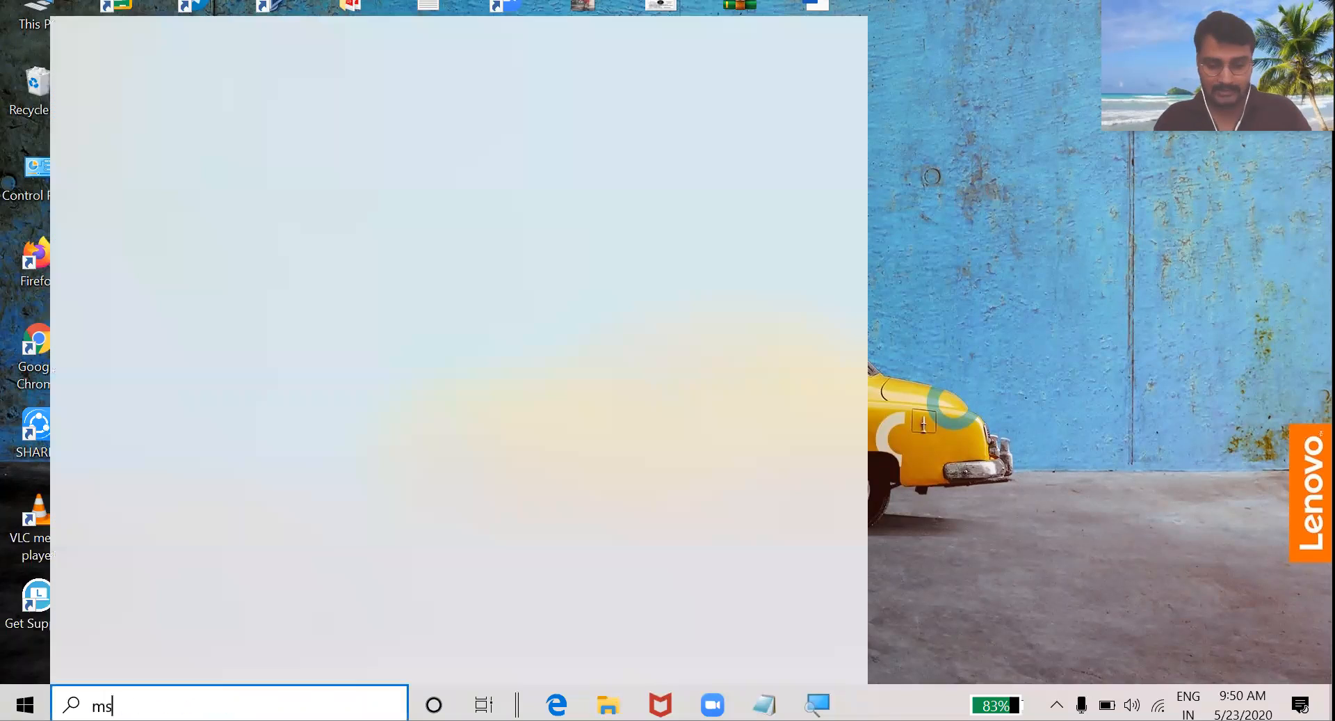
pyautogui.write(' office')
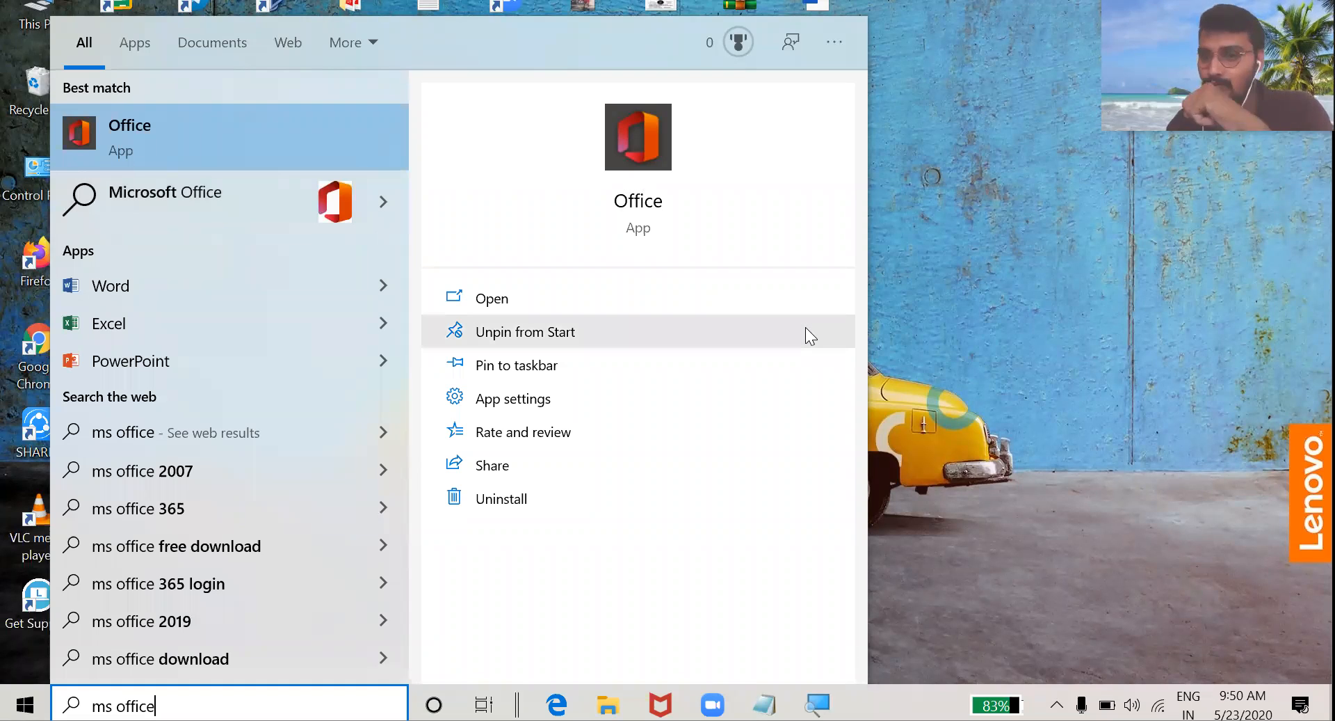
pyautogui.click(1028, 161)
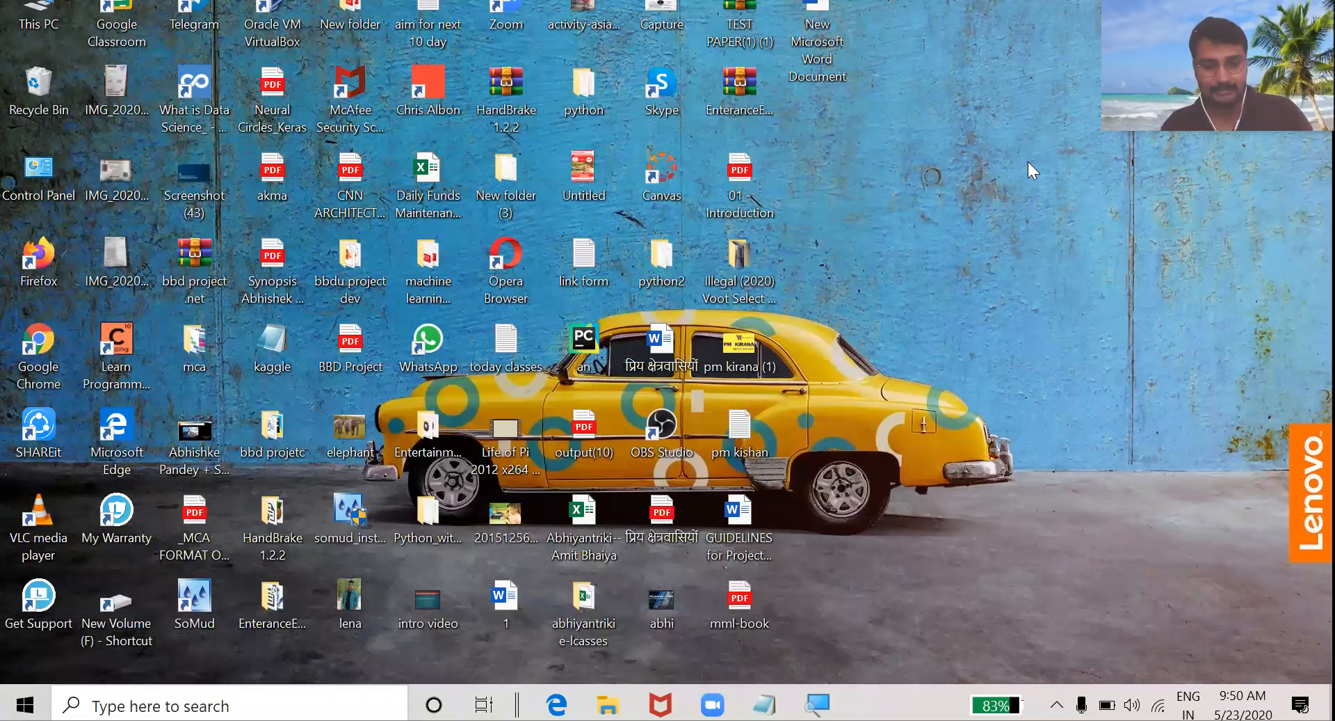
# Step: Find and launch Word, and look through the recent documents on its start screen
pyautogui.press('super')
pyautogui.write('word')
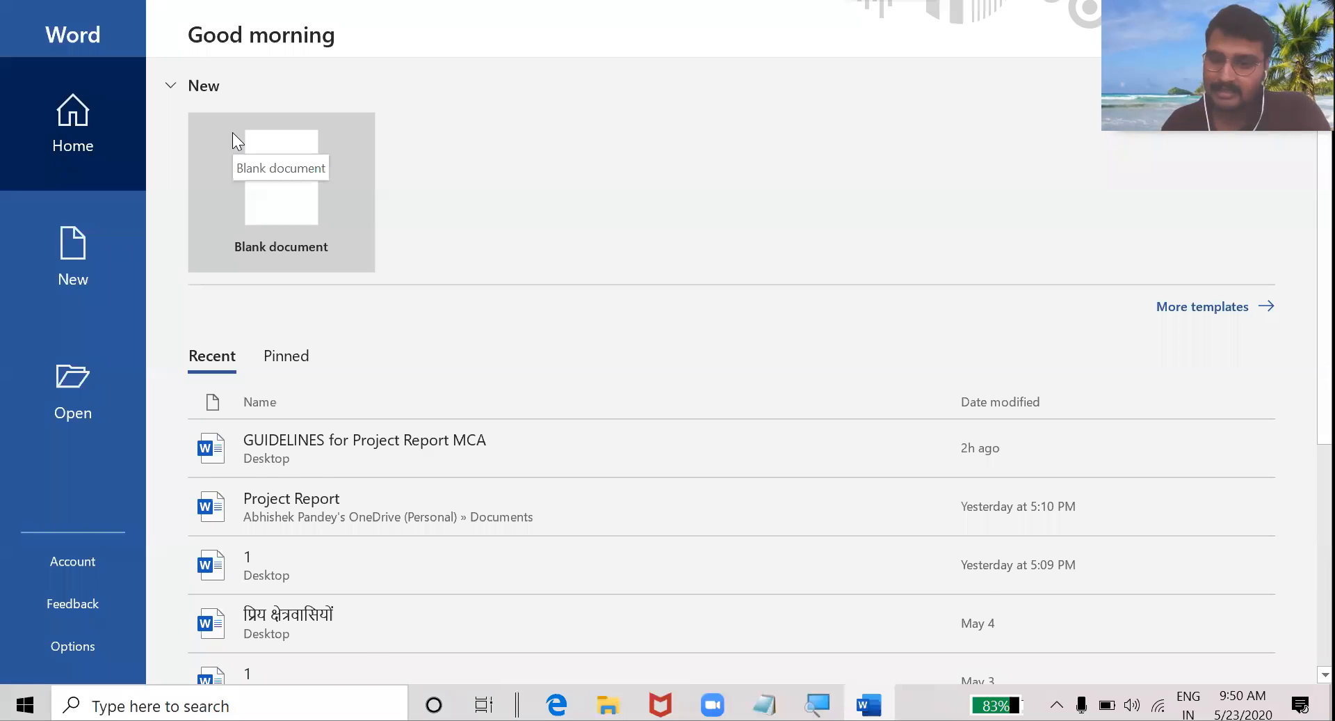
pyautogui.scroll(-3, 233, 135)
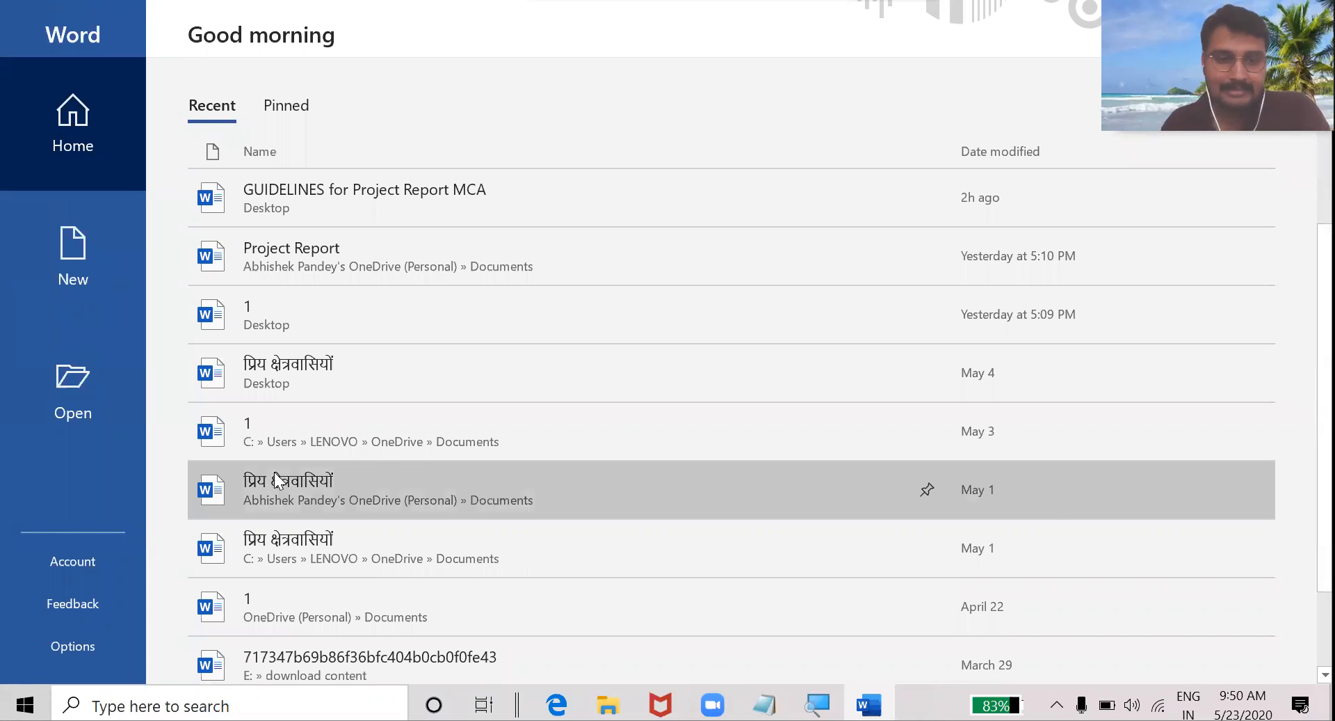
pyautogui.scroll(3, 276, 480)
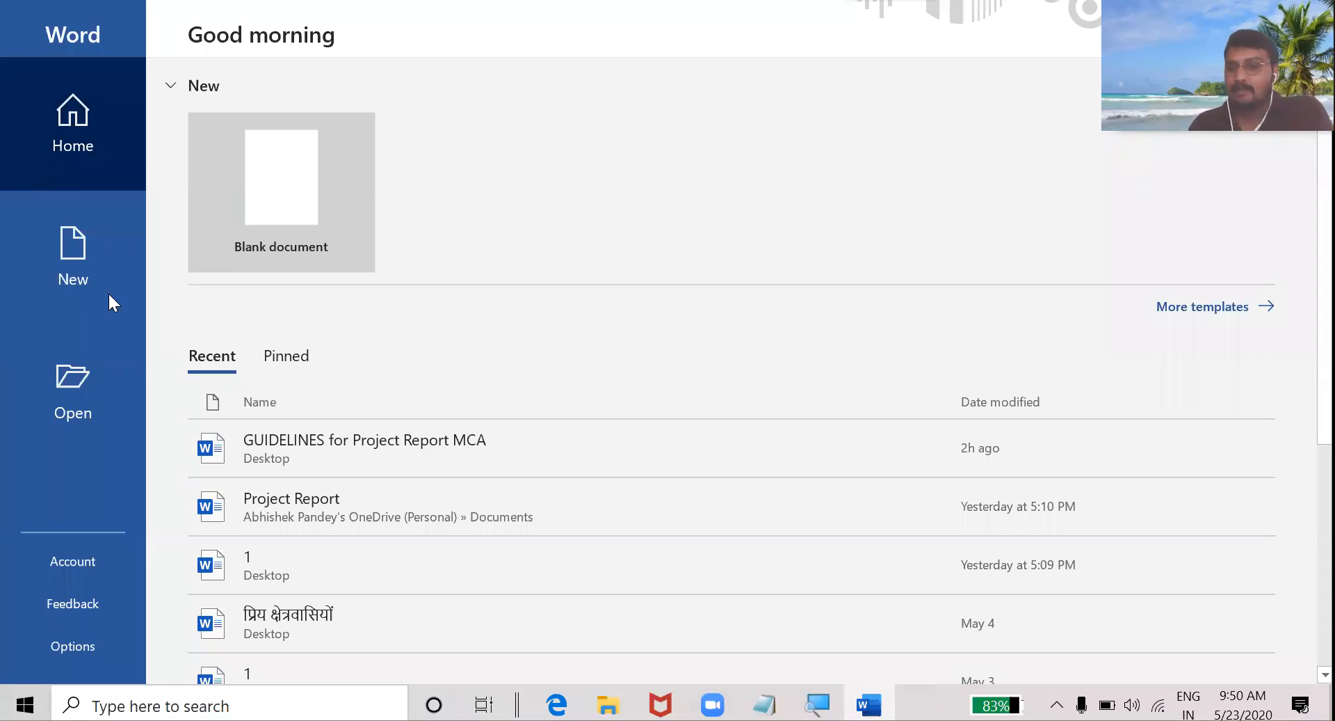
# Step: Examine the Home, New and Open pages of Word's start screen
pyautogui.click(71, 166)
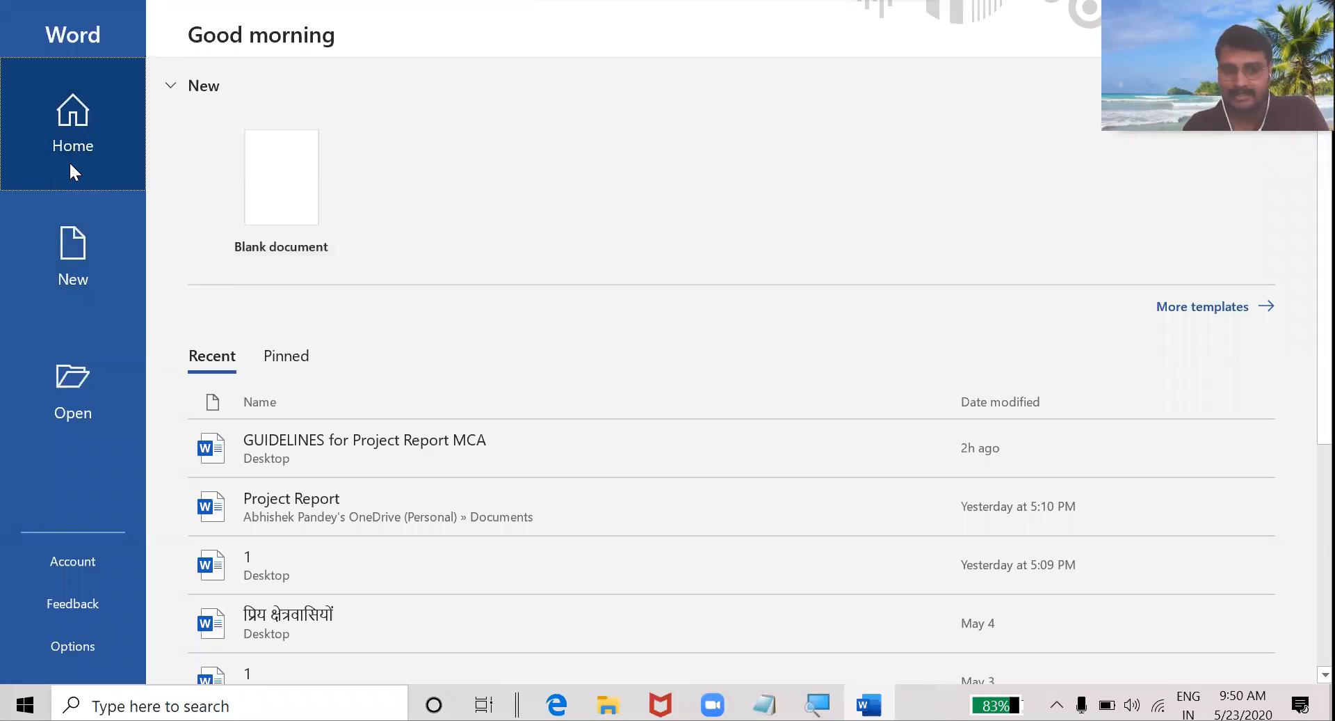
pyautogui.click(58, 224)
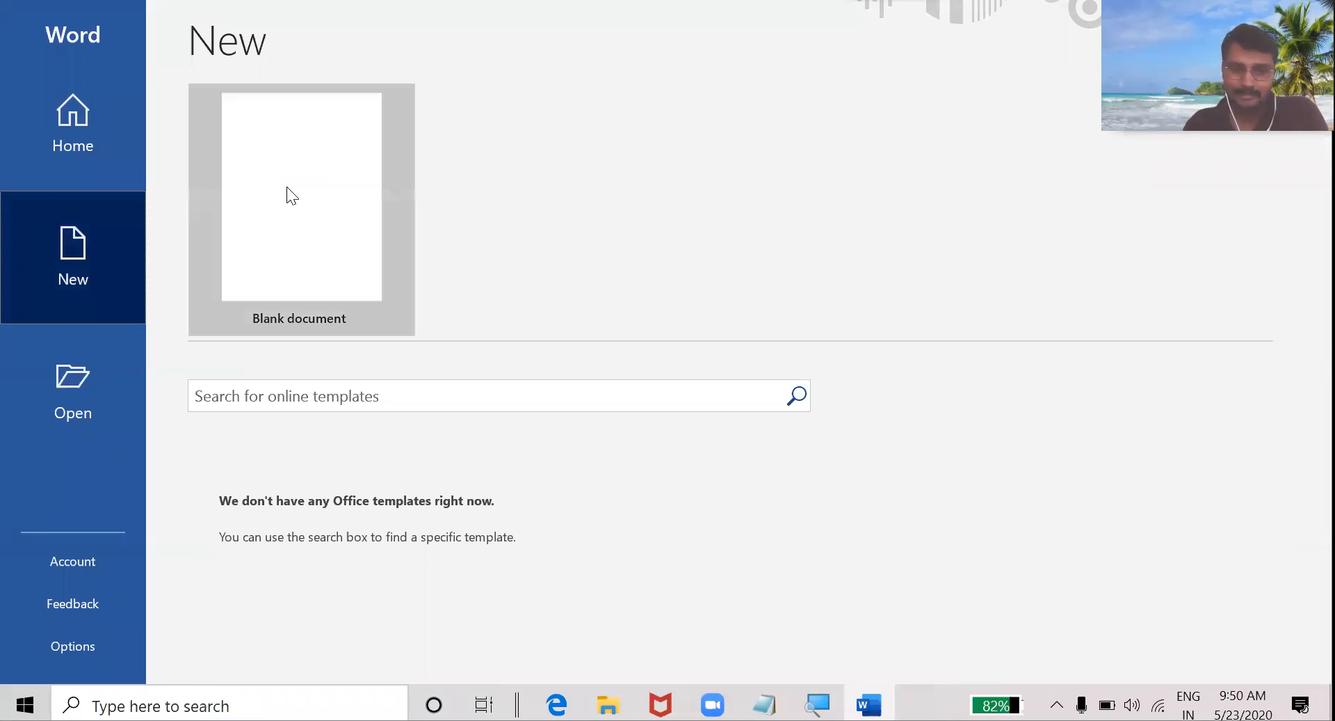
pyautogui.click(90, 410)
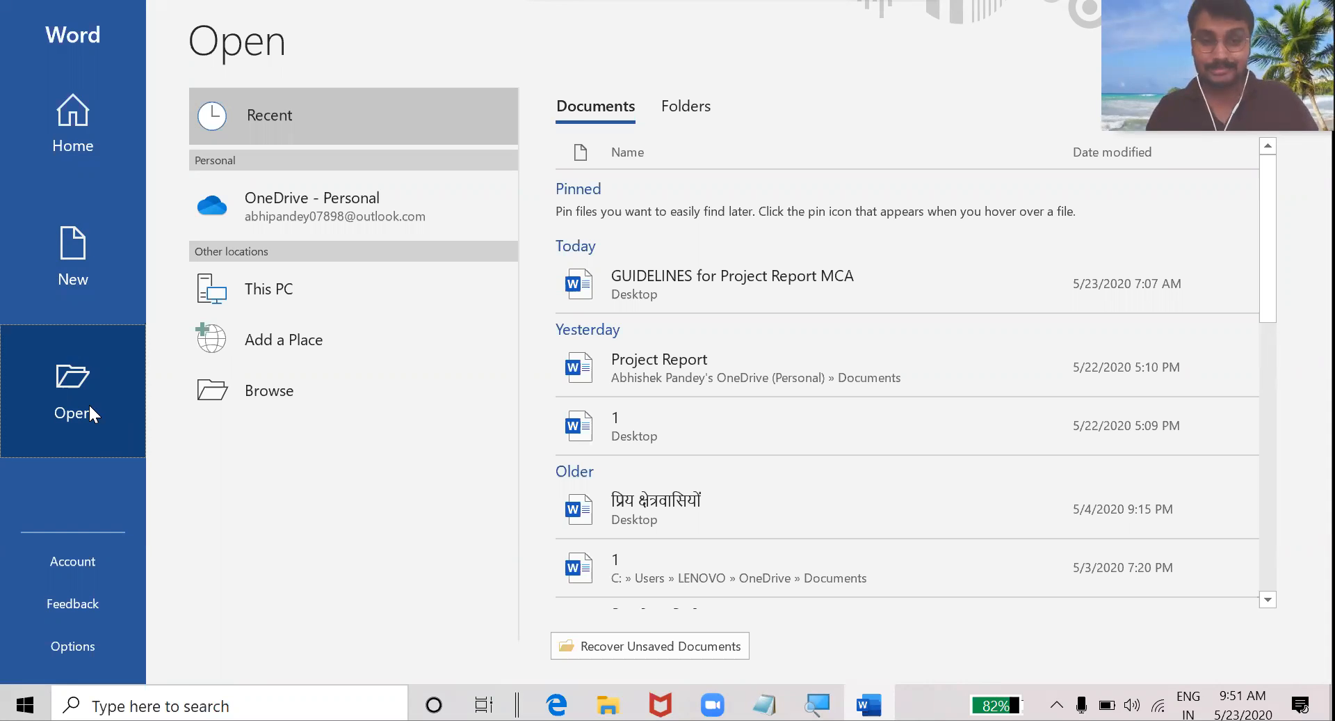
pyautogui.click(109, 127)
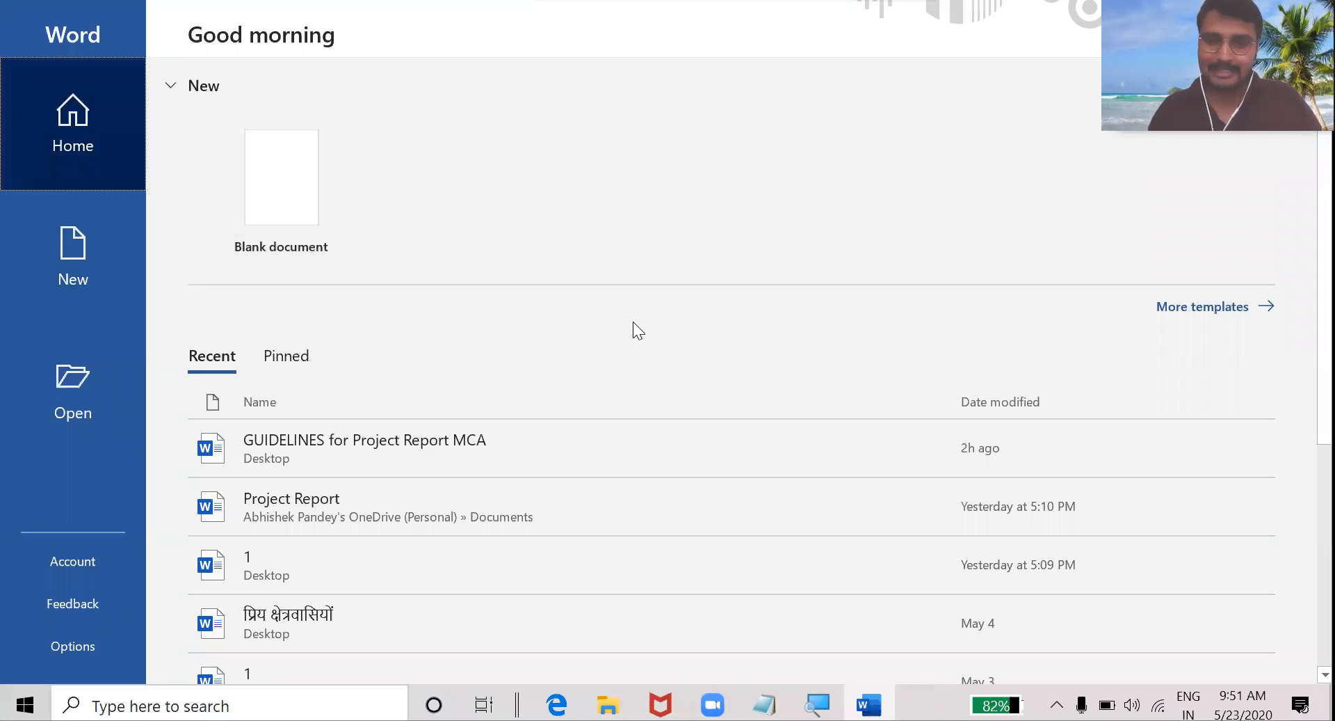
pyautogui.click(319, 186)
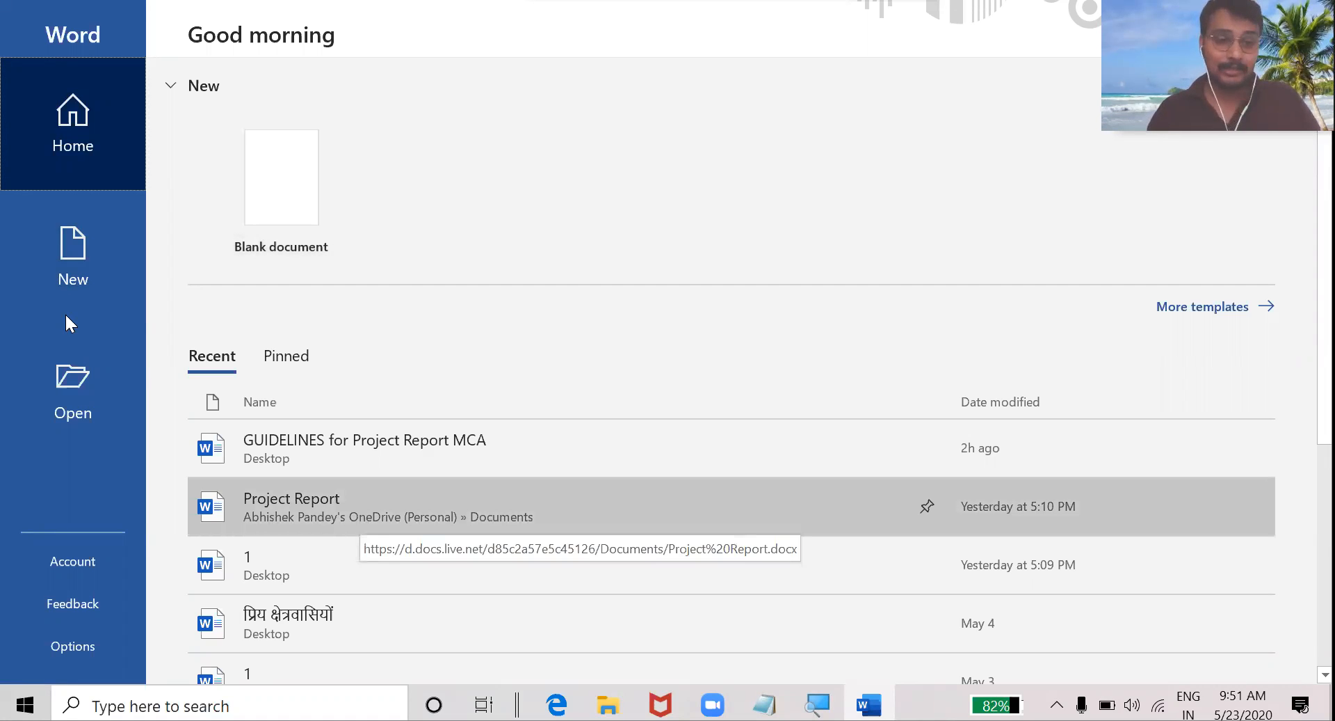
pyautogui.click(48, 243)
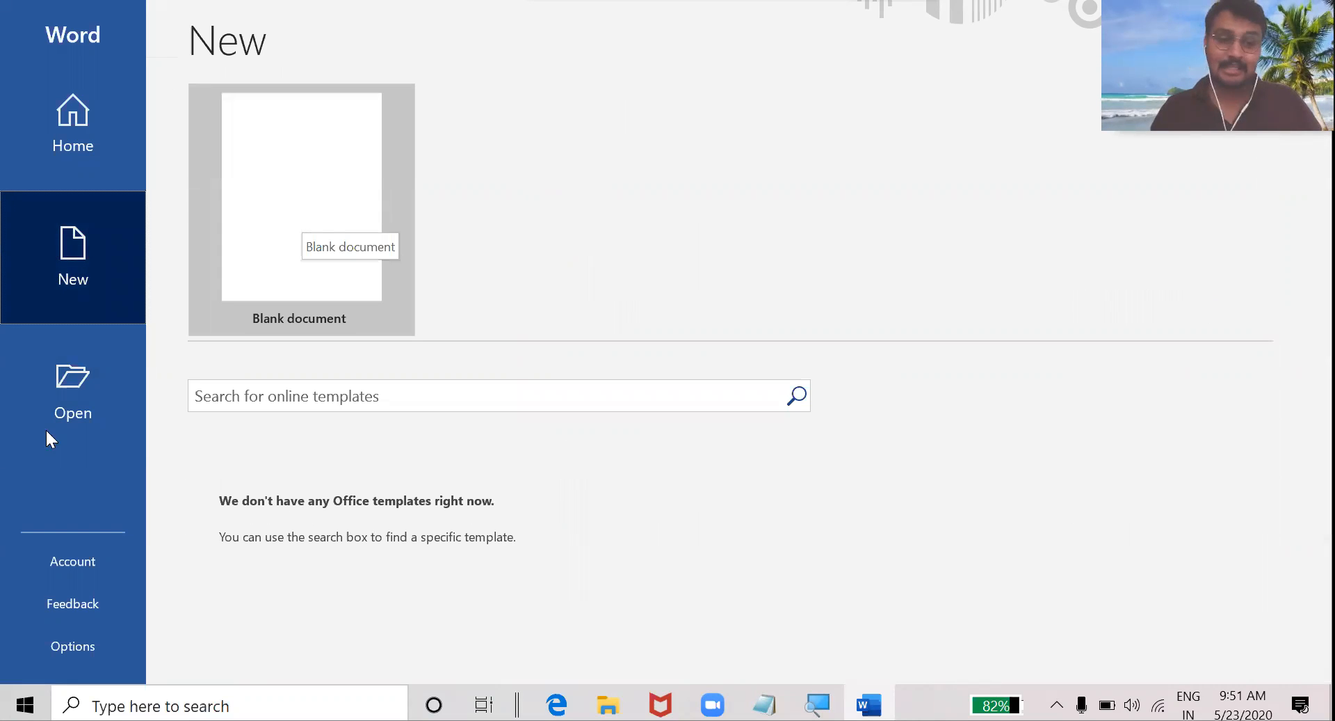
pyautogui.click(59, 415)
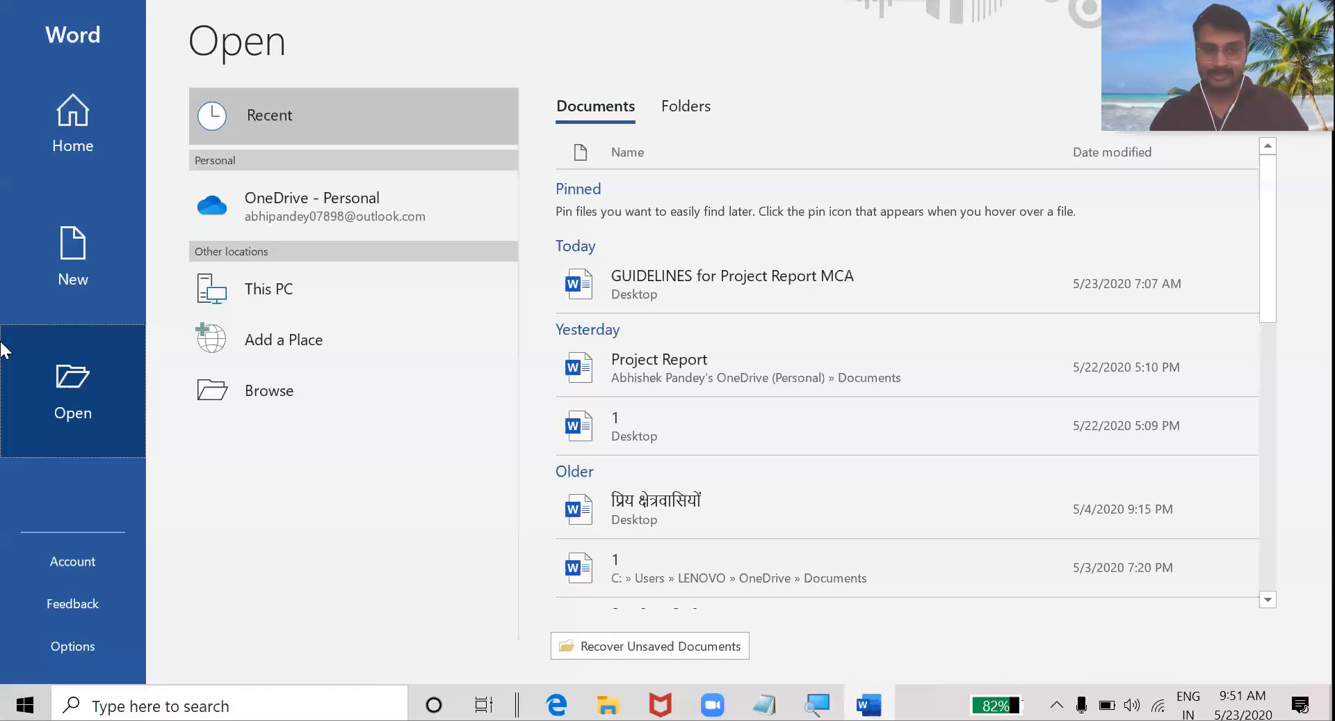
pyautogui.click(78, 263)
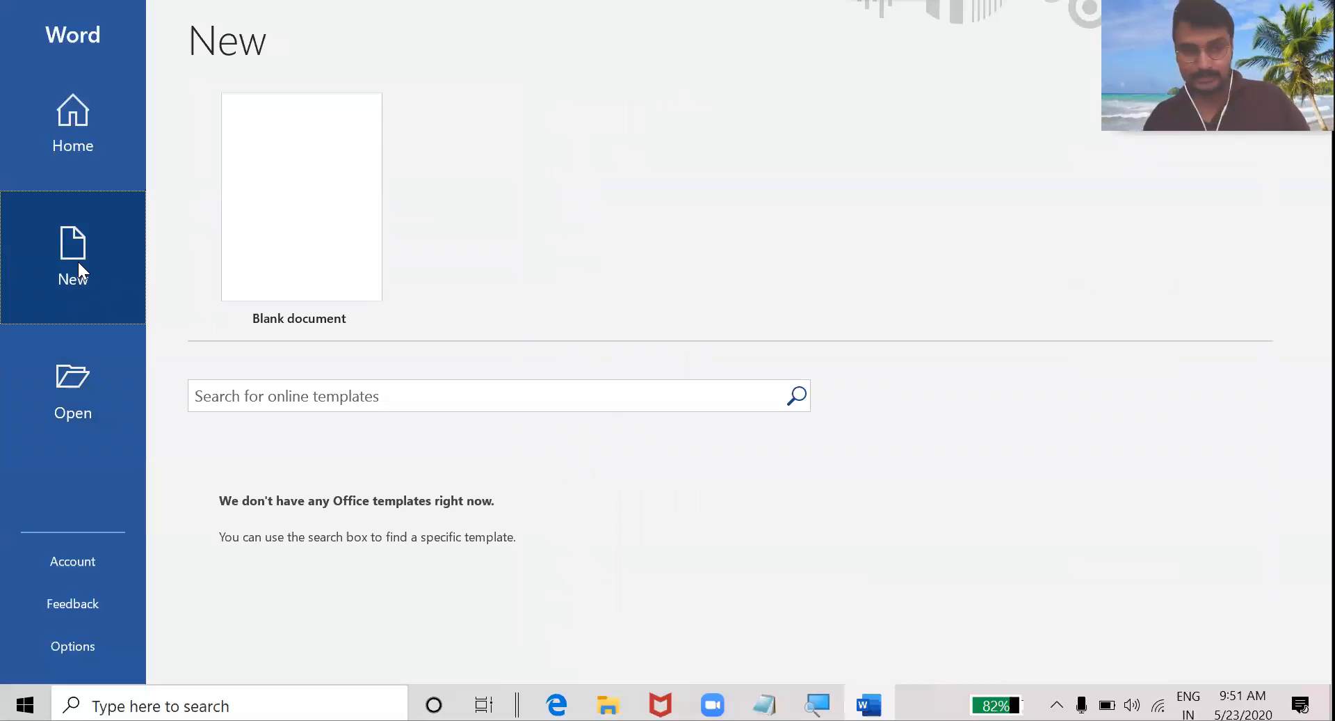
pyautogui.click(46, 136)
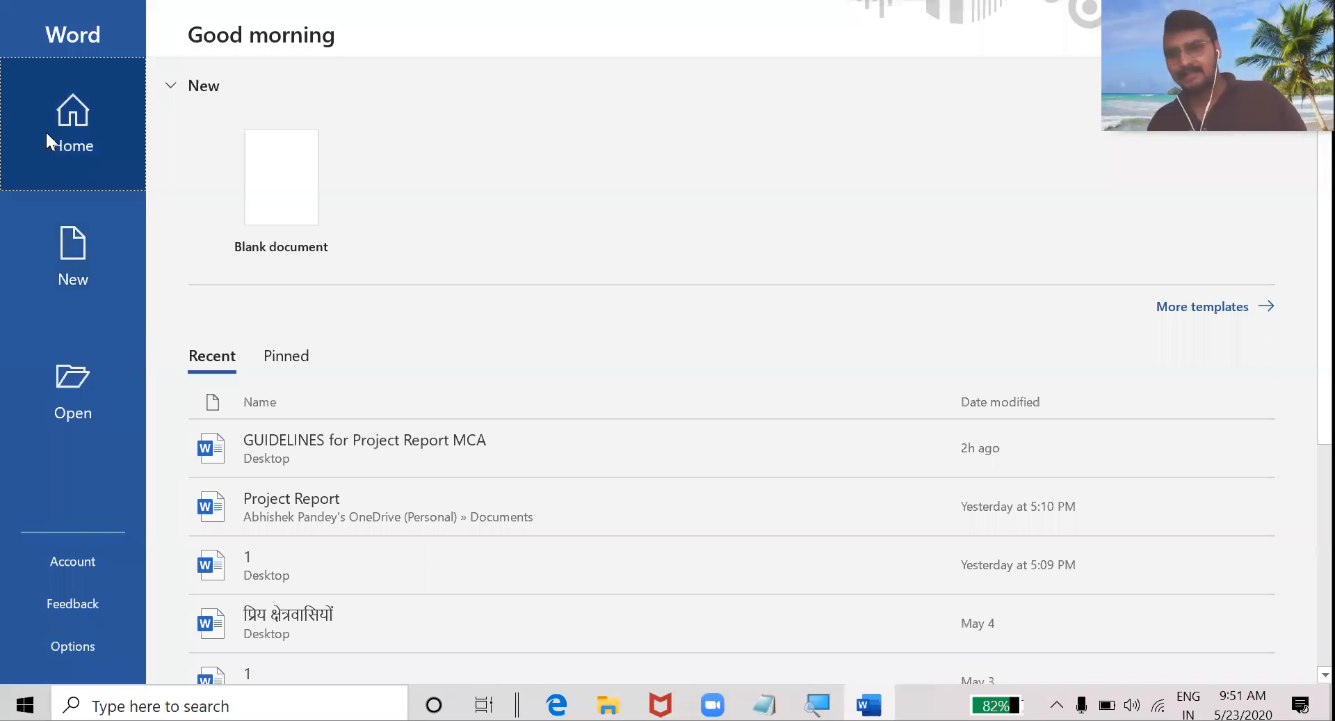
# Step: Open the recent document "GUIDELINES for Project Report MCA" and skim its first pages
pyautogui.click(306, 584)
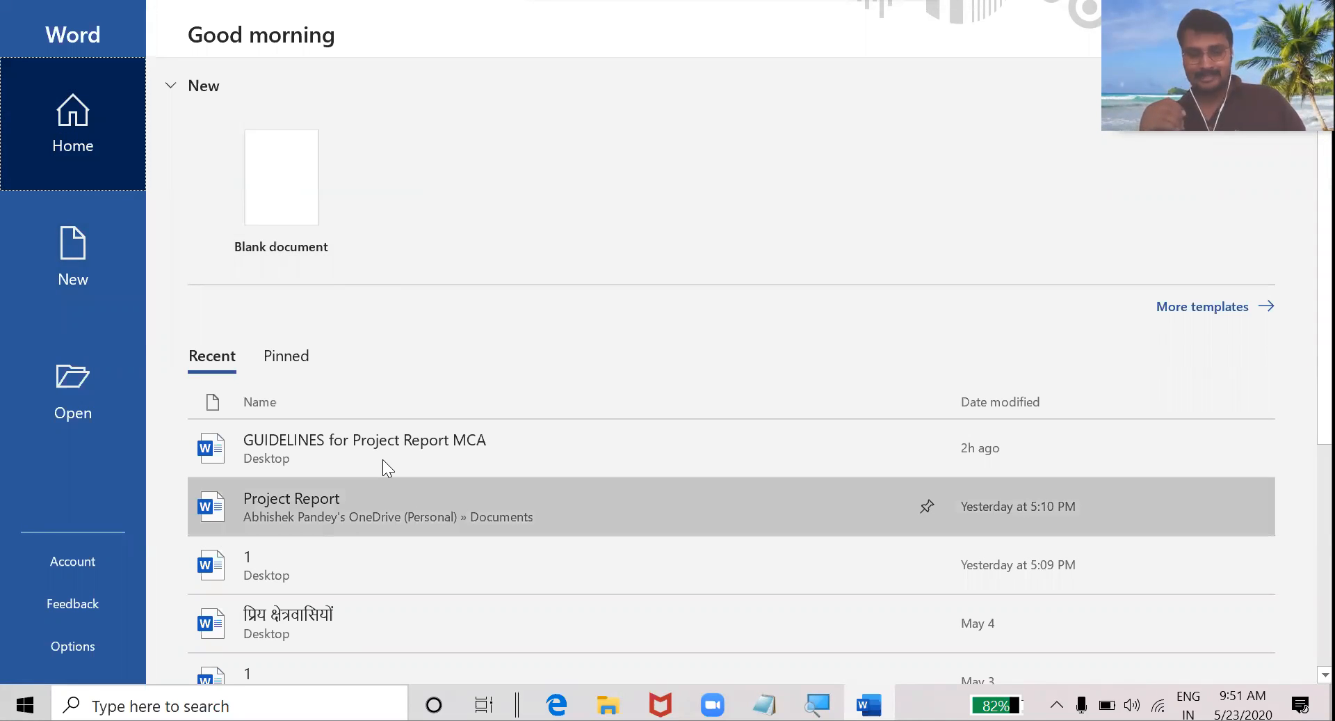
pyautogui.click(384, 459)
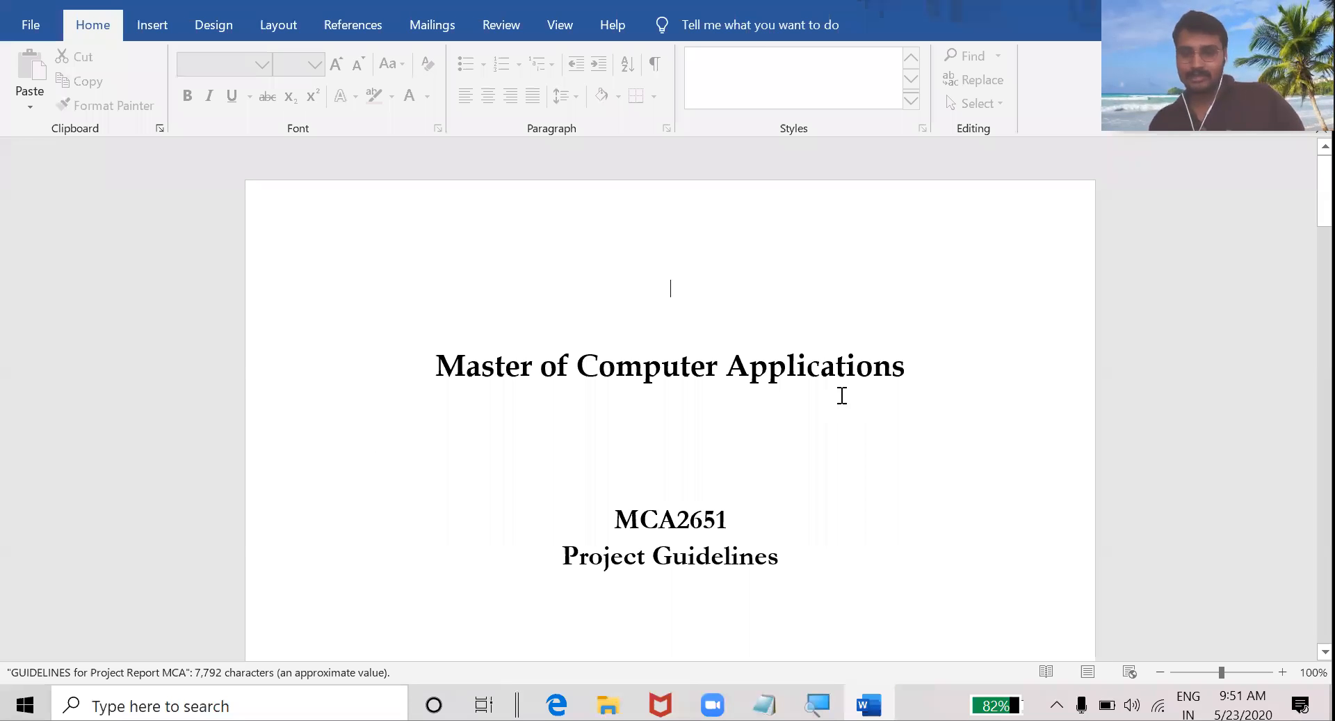
pyautogui.scroll(-10, 842, 395)
pyautogui.scroll(-6, 842, 395)
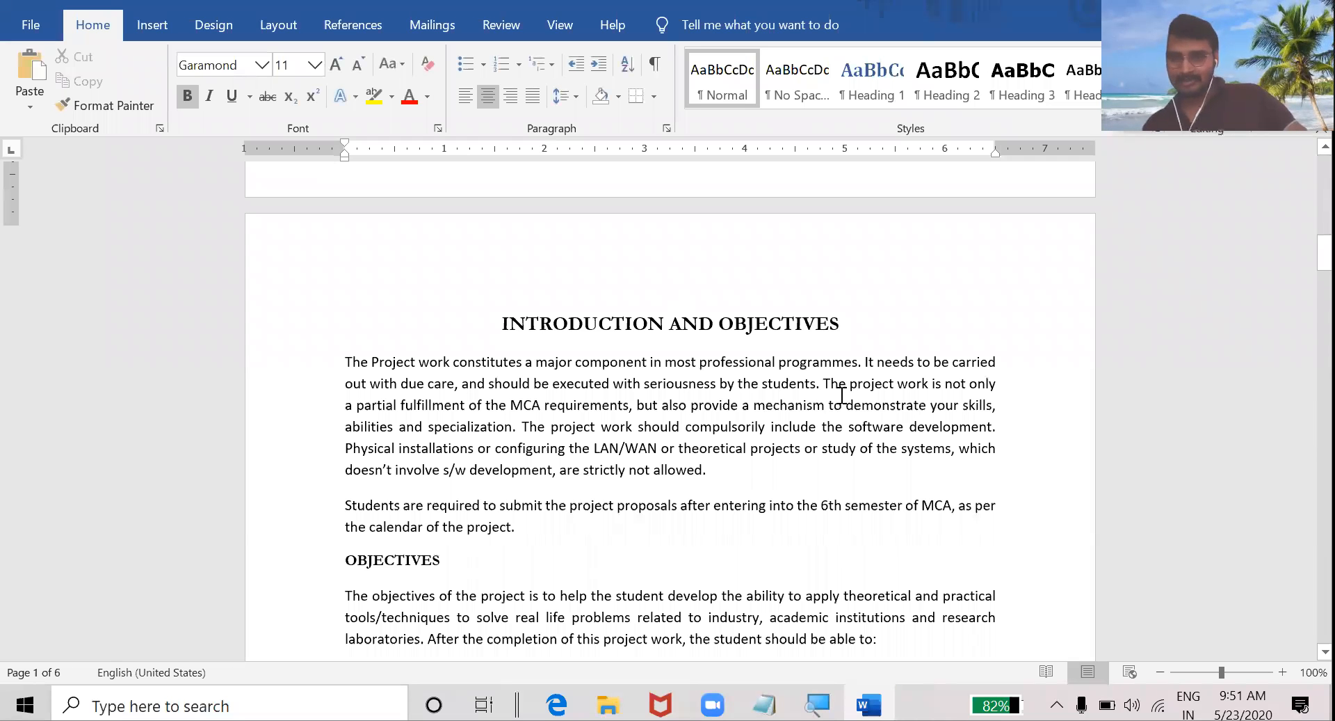
pyautogui.scroll(10, 375, 239)
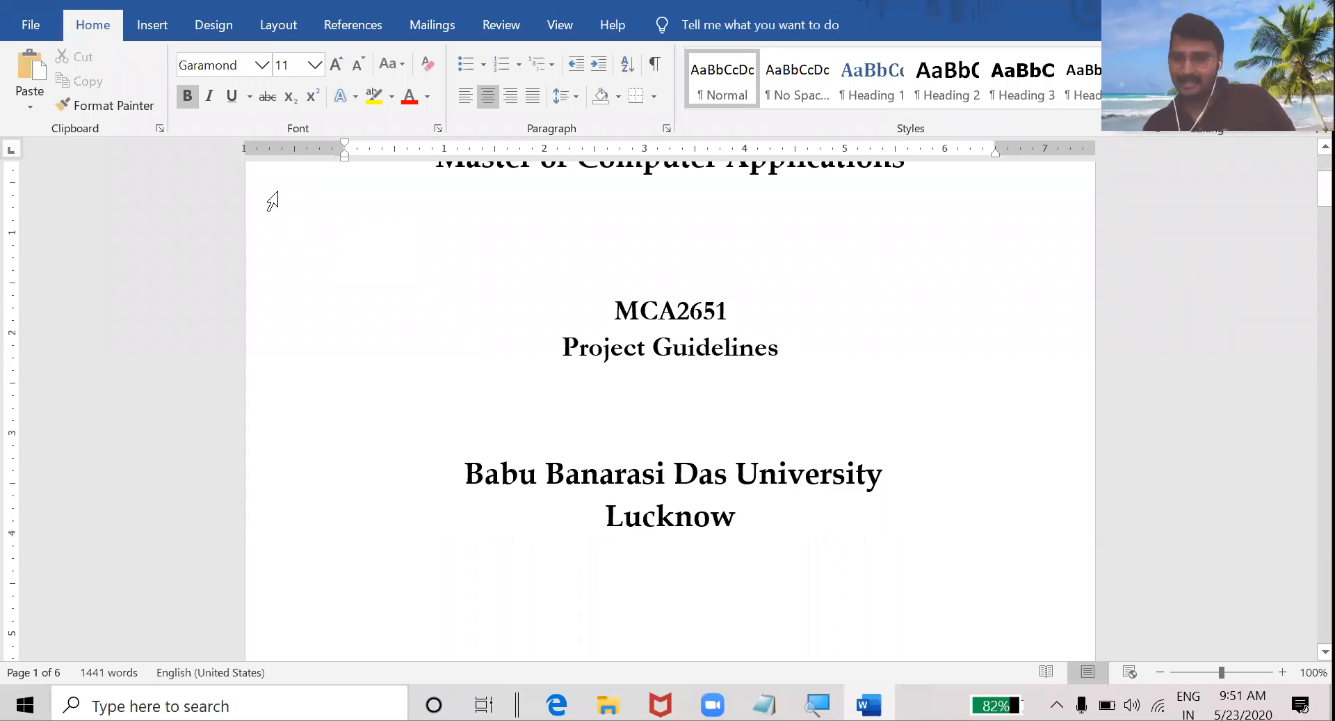
pyautogui.scroll(3, 376, 239)
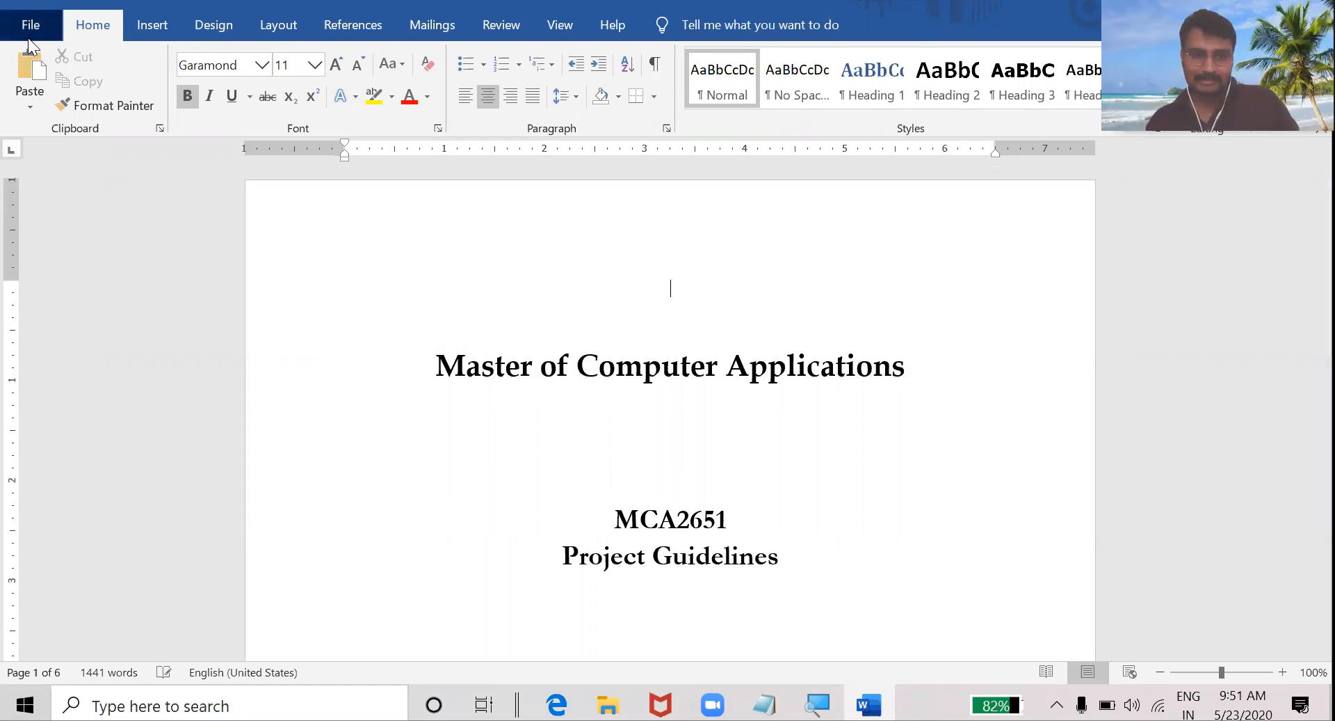
# Step: Create a new blank document and view its empty page at 120% and 100% zoom
pyautogui.click(30, 26)
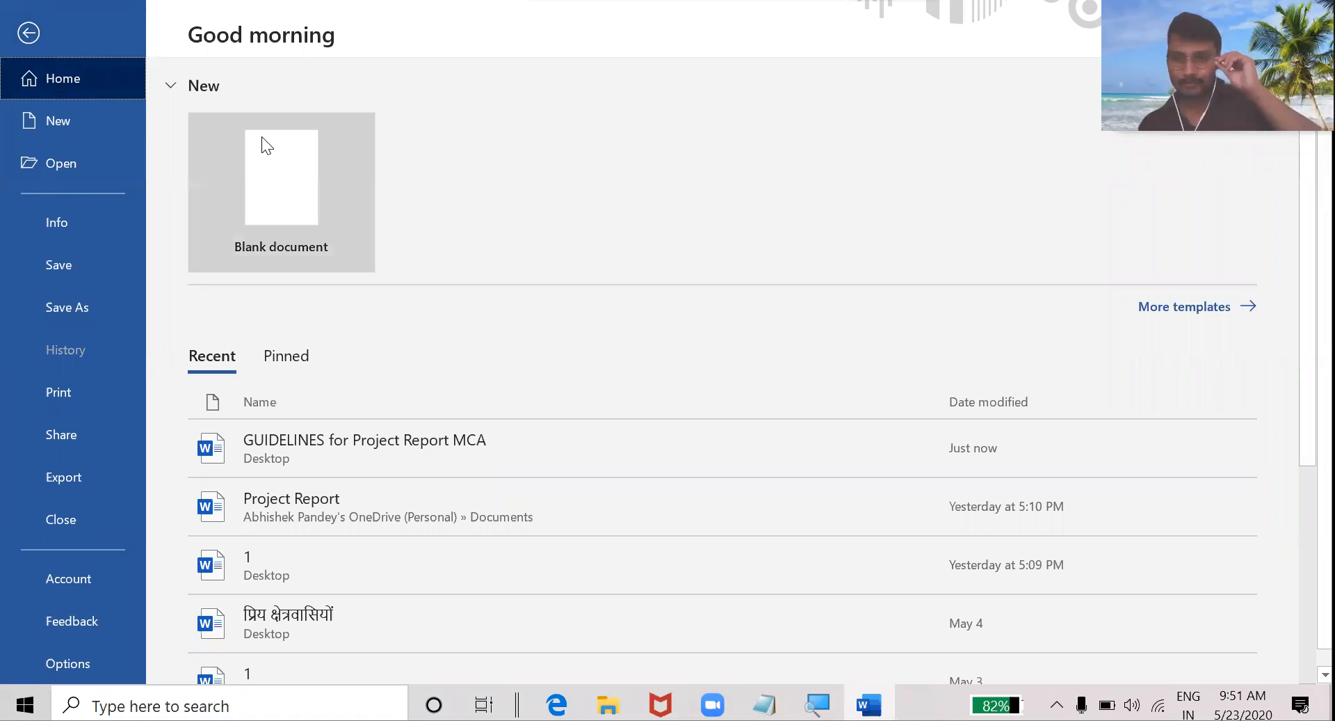
pyautogui.click(267, 185)
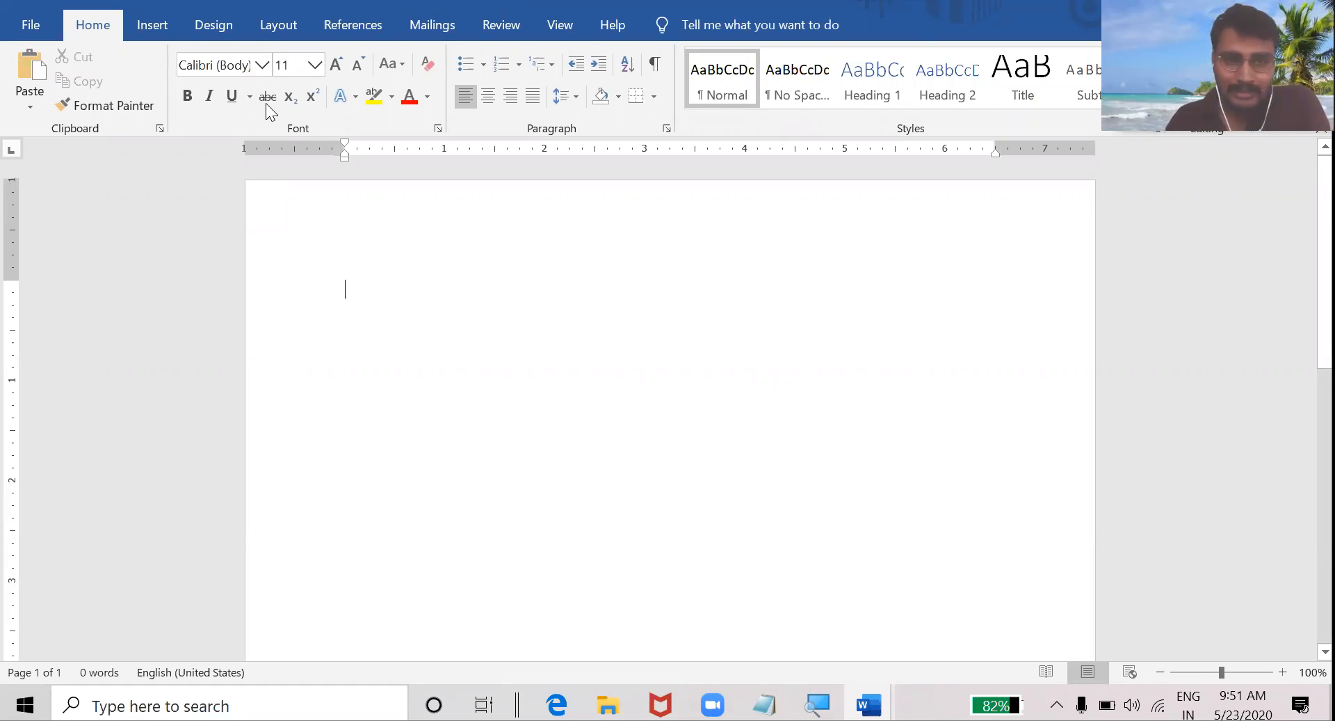
pyautogui.scroll(2, 418, 219)
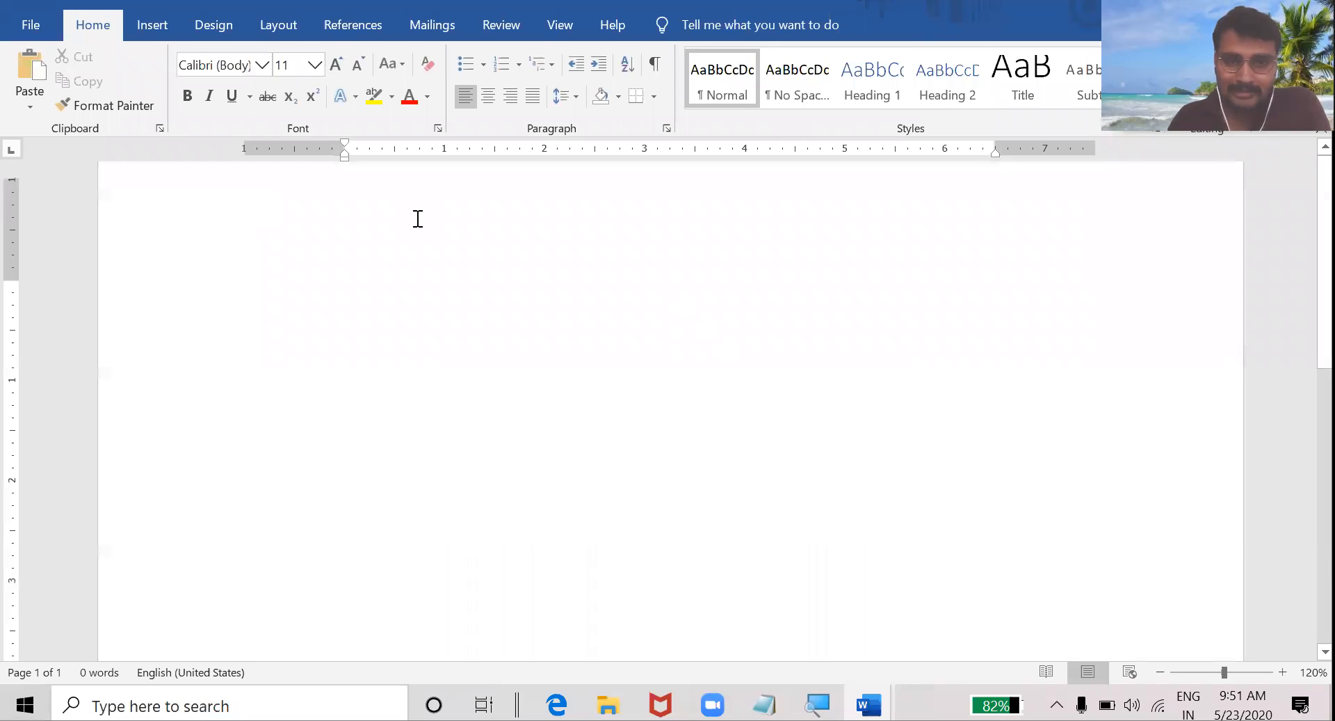
pyautogui.scroll(-2, 418, 218)
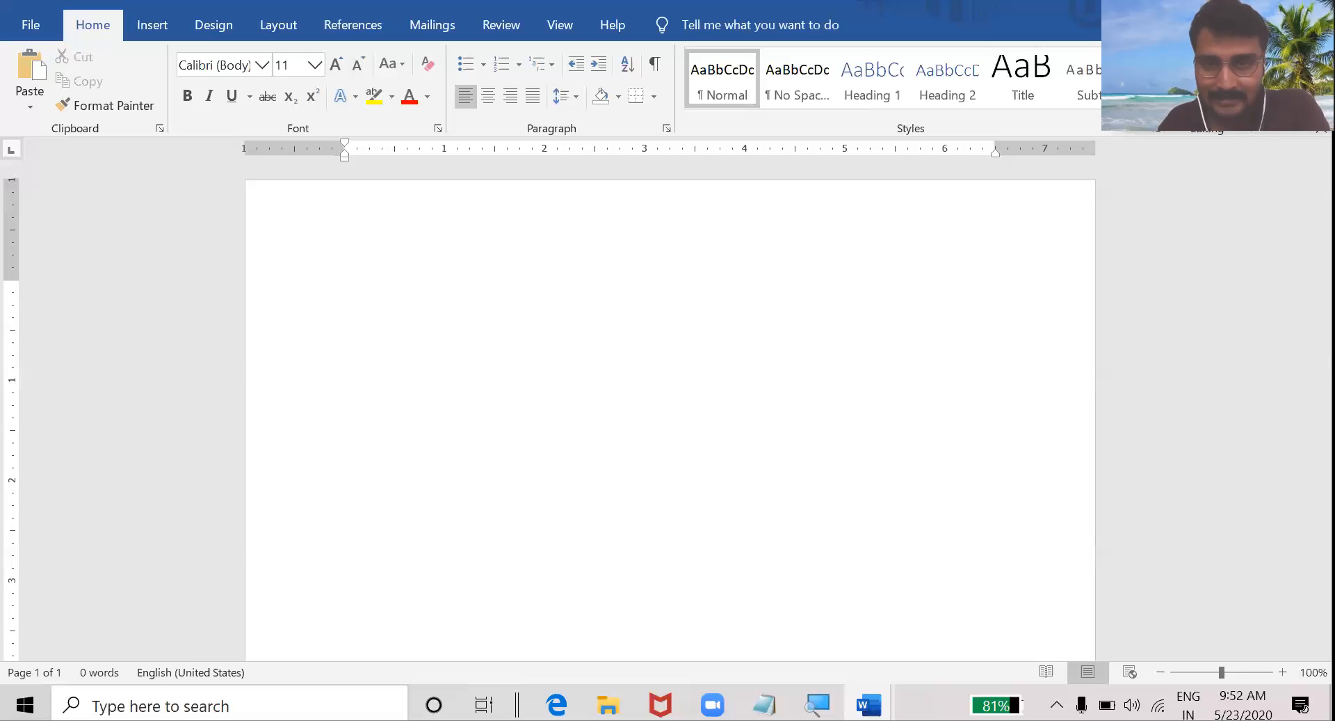
pyautogui.click(694, 285)
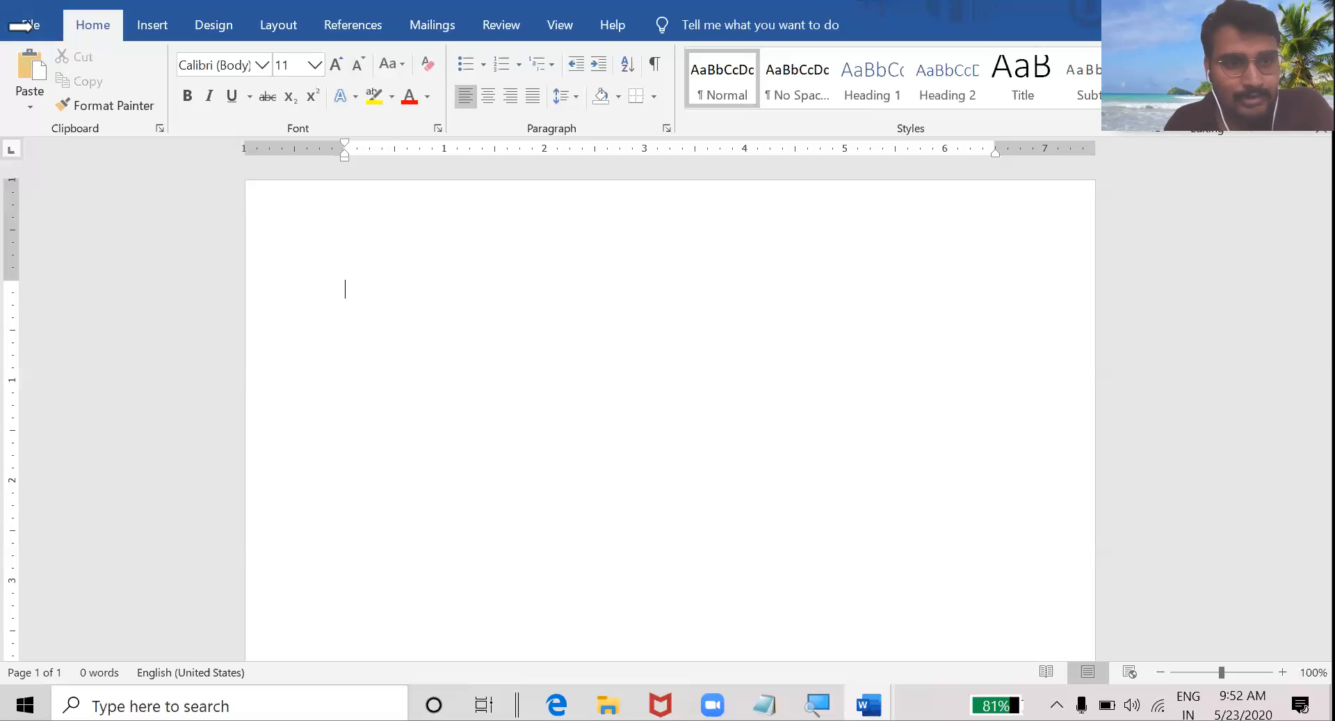
# Step: Point out the ribbon tabs with the annotation Arrow tool, from the Home tab across to the Tell me search
pyautogui.click(20, 26)
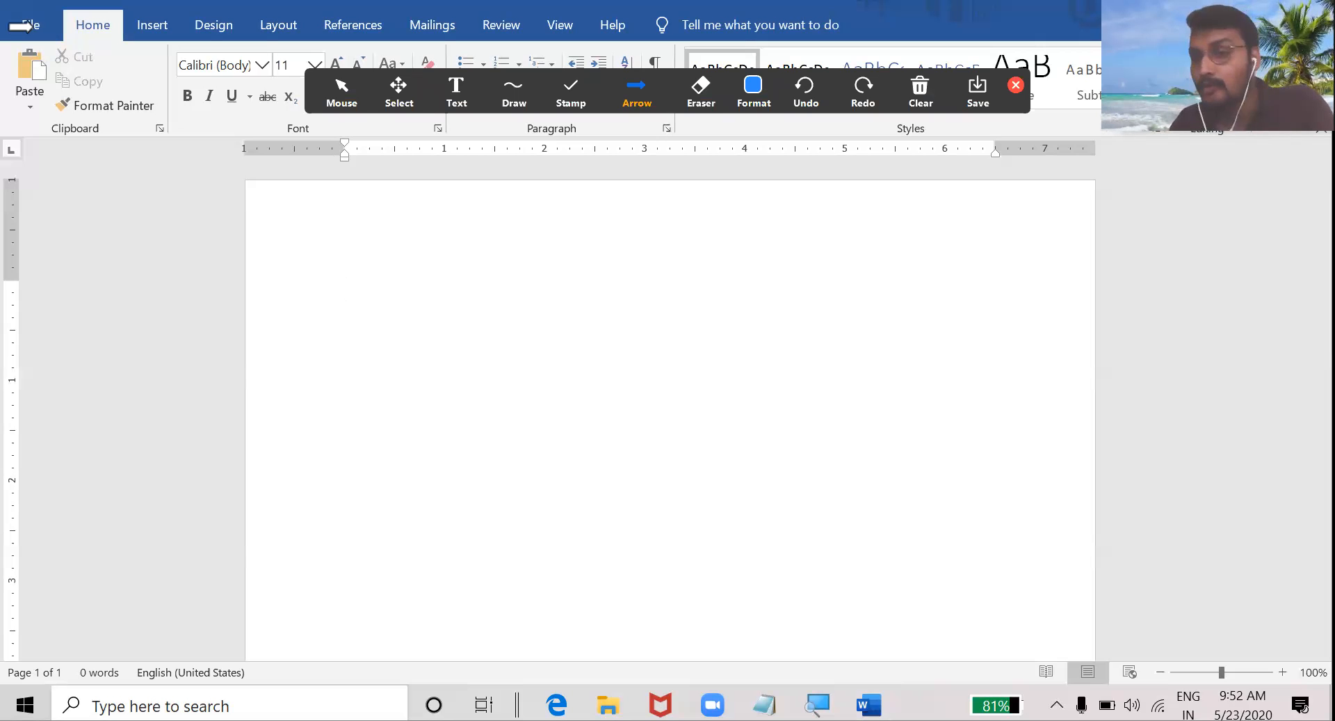
pyautogui.click(636, 37)
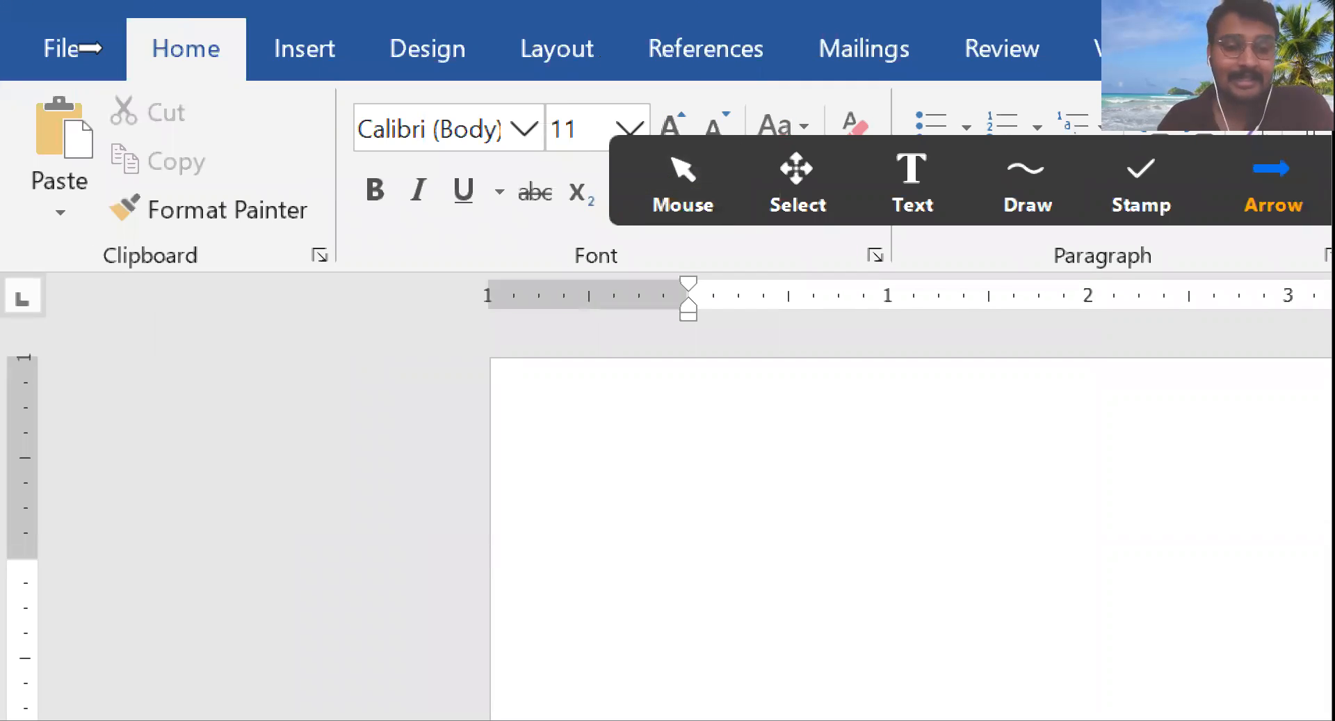
pyautogui.click(145, 39)
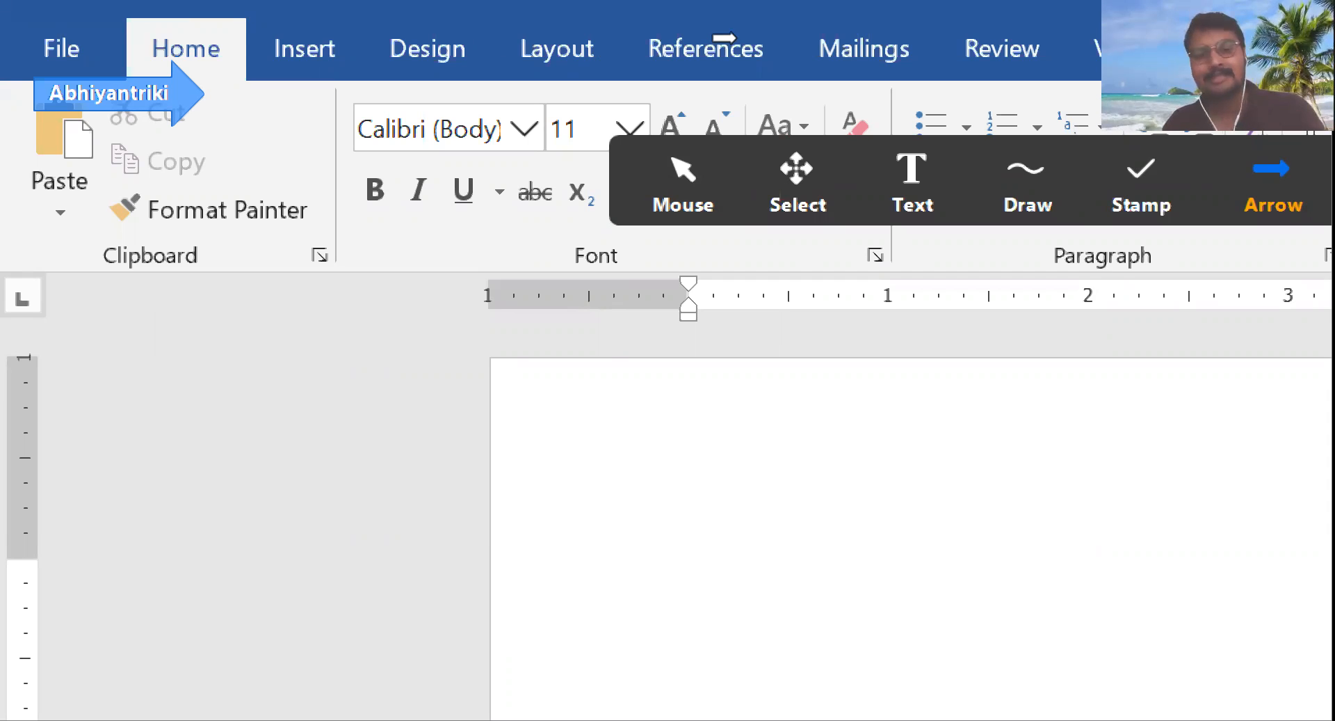
pyautogui.click(1225, 77)
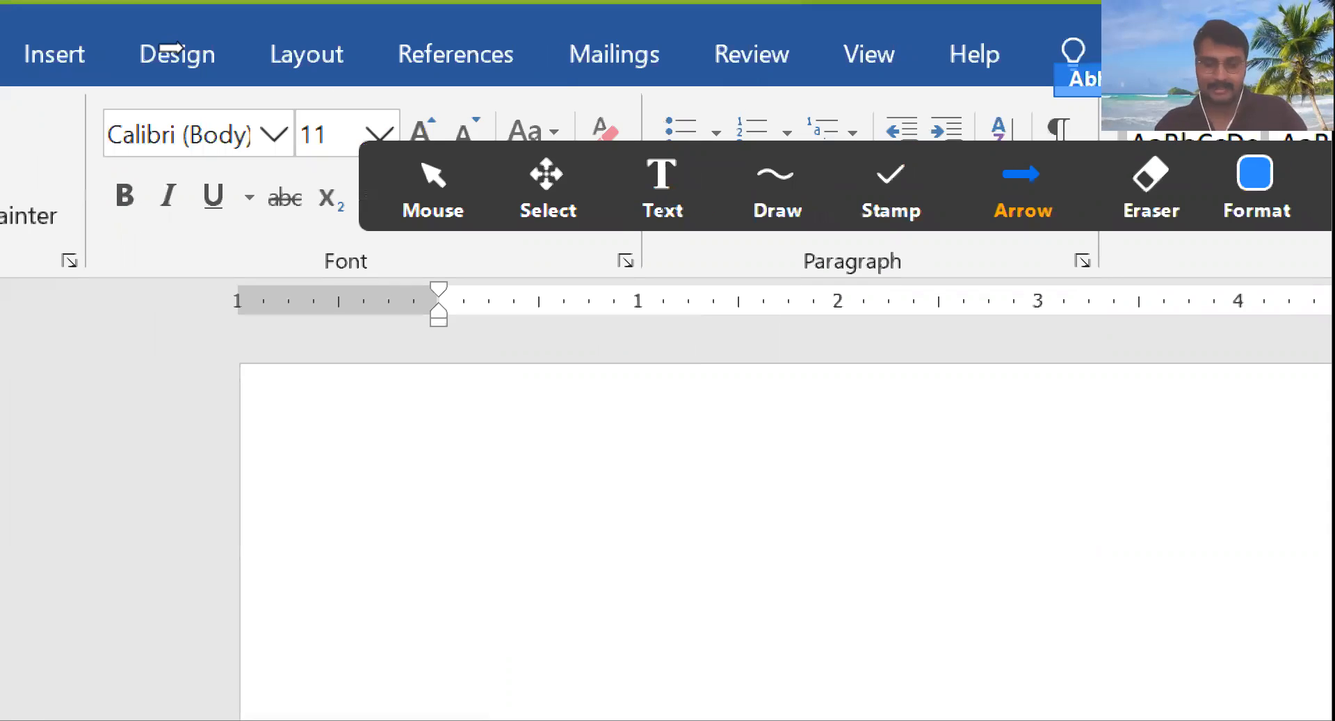
pyautogui.press('super')
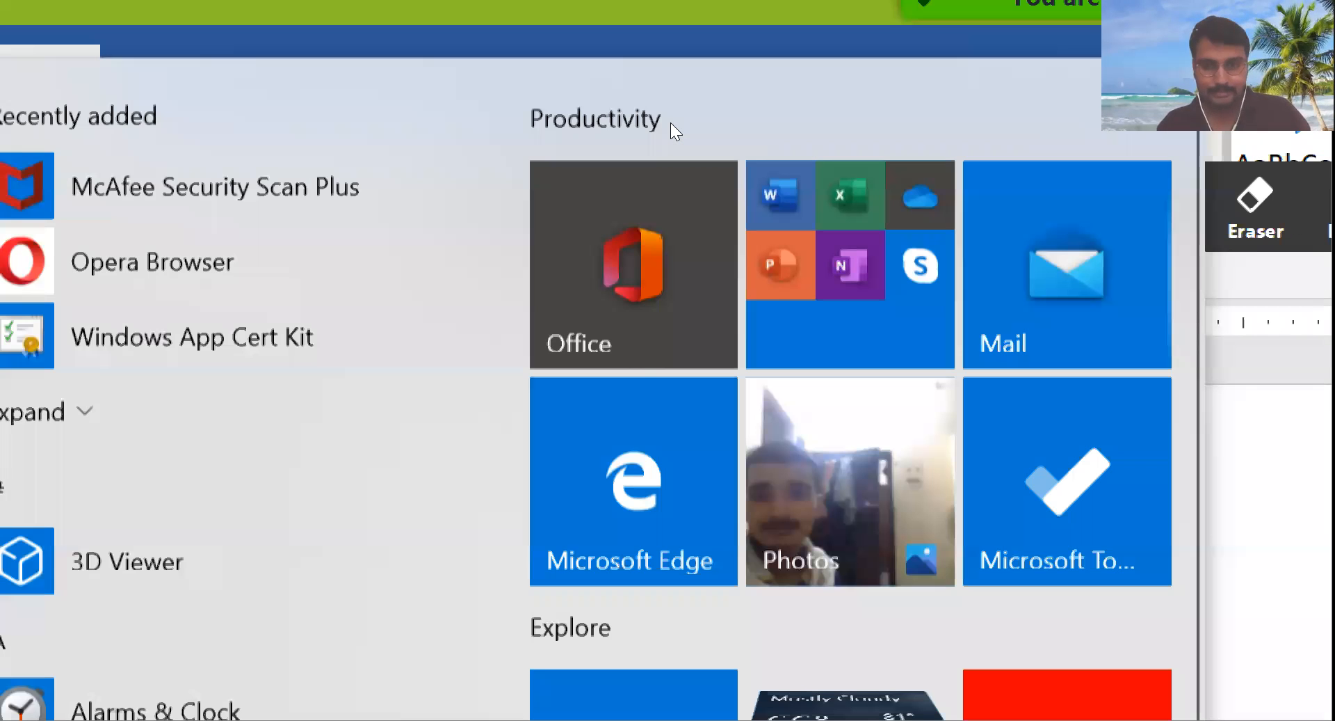
pyautogui.press('super')
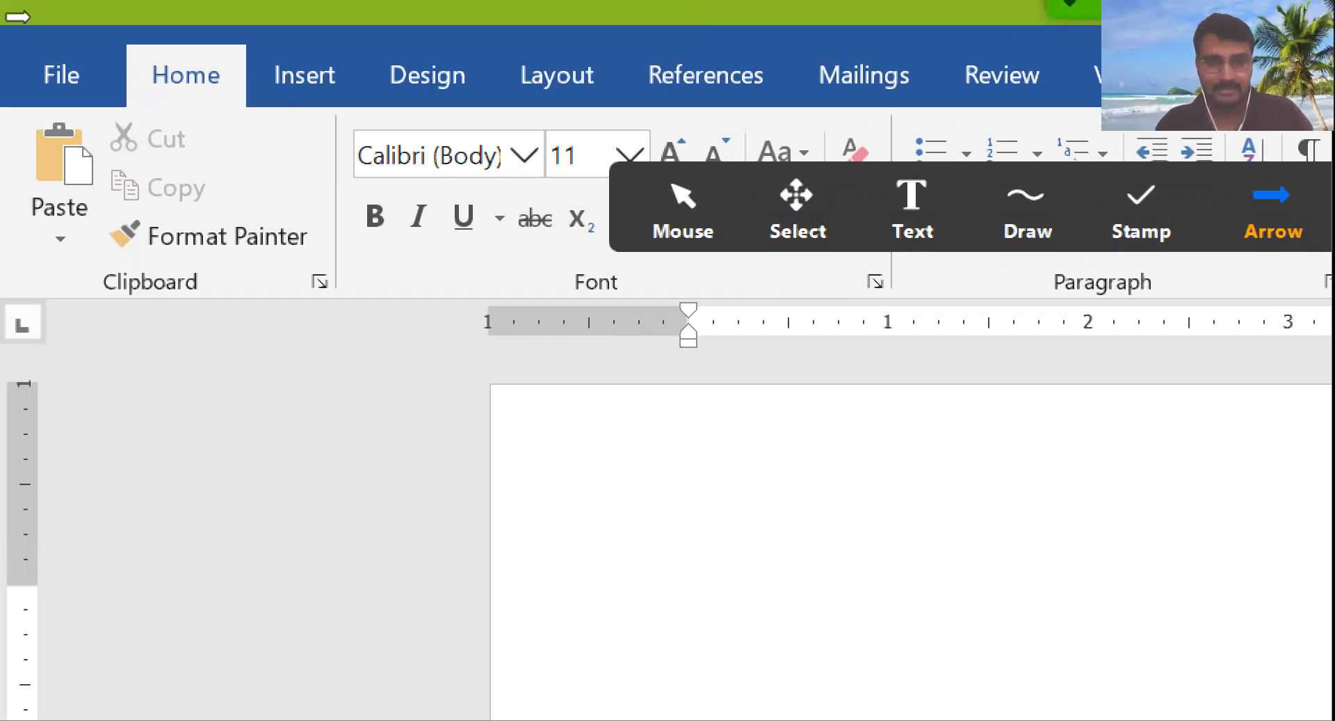
# Step: Return the magnified screen to normal size and mark the File tab with an annotation arrow
pyautogui.press('super+minus')
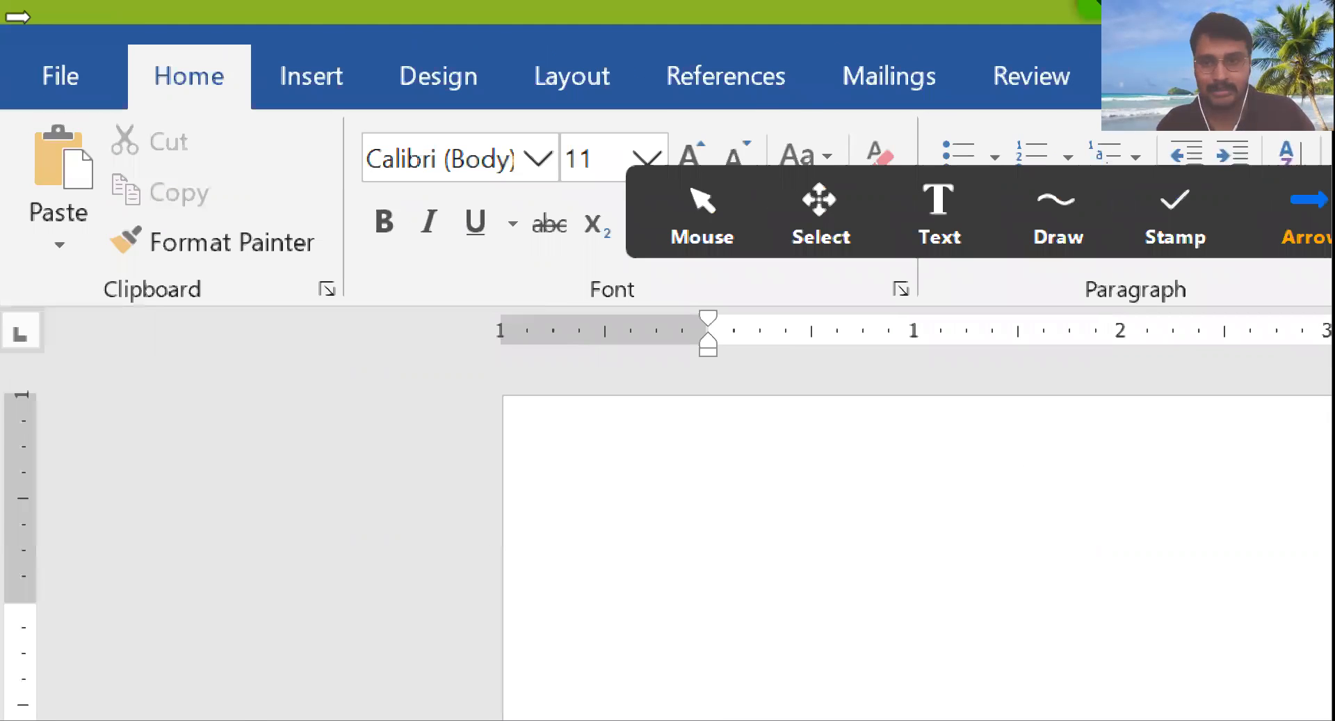
pyautogui.press('super+minus')
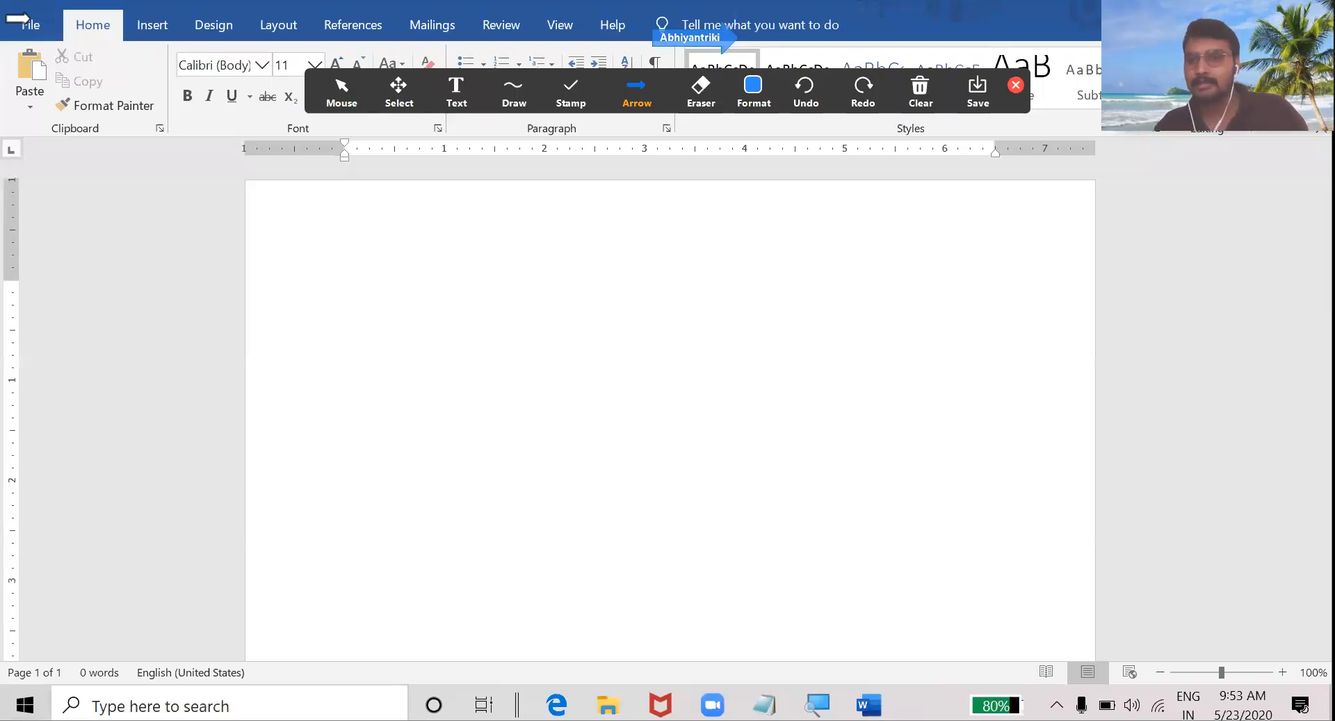
pyautogui.click(14, 19)
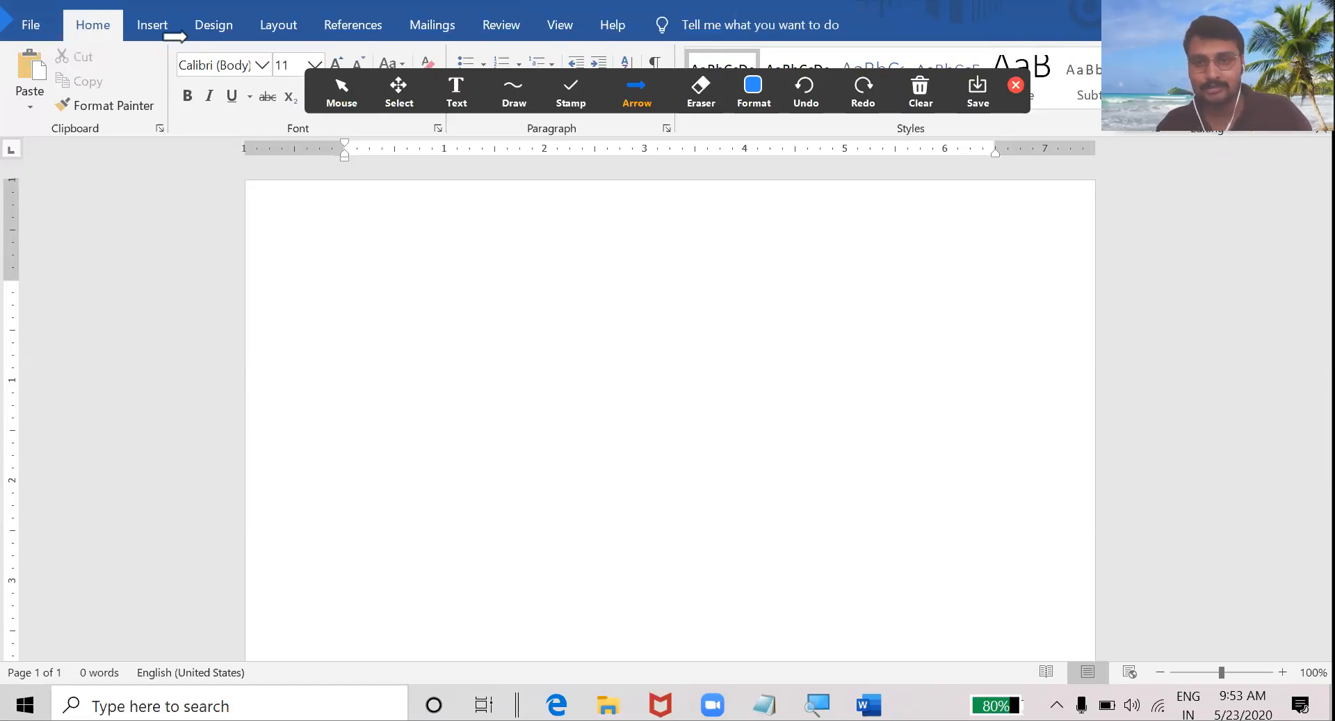
# Step: Browse the Design, Layout, Home, Mailings and Help ribbons, point out File, and return to the Home ribbon
pyautogui.click(227, 27)
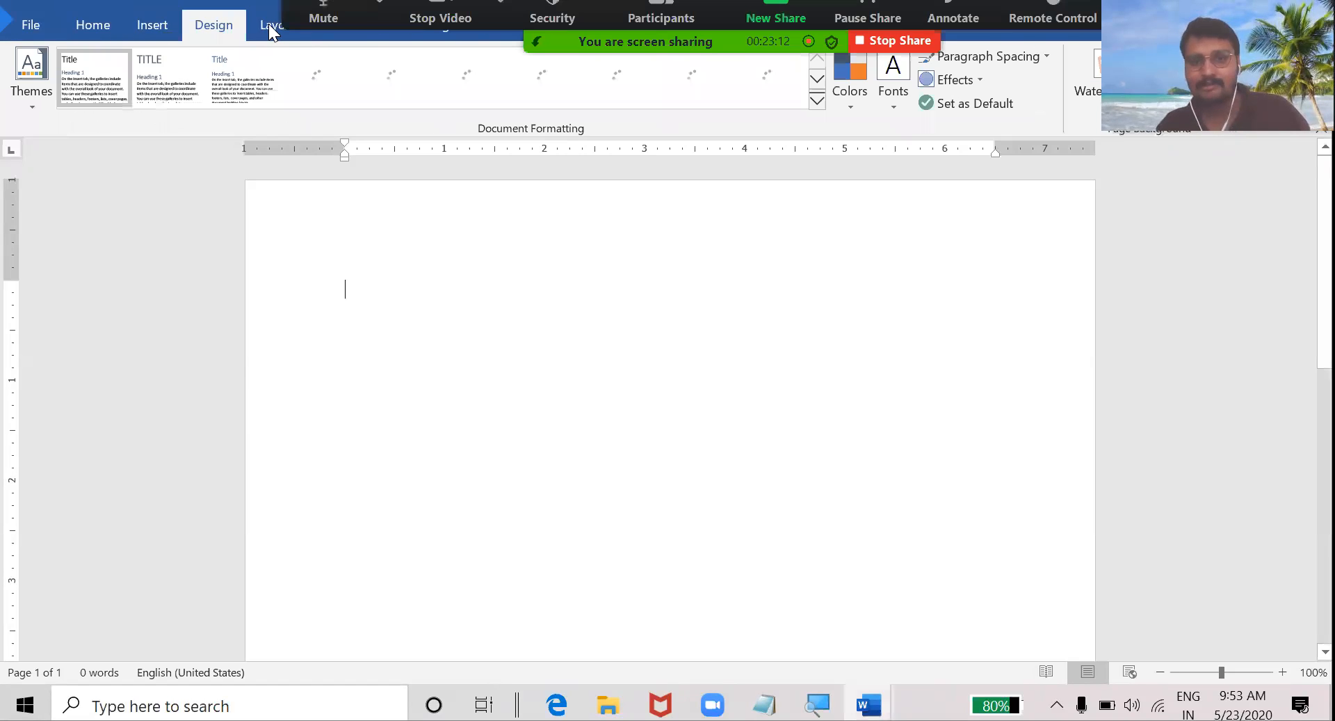
pyautogui.click(269, 24)
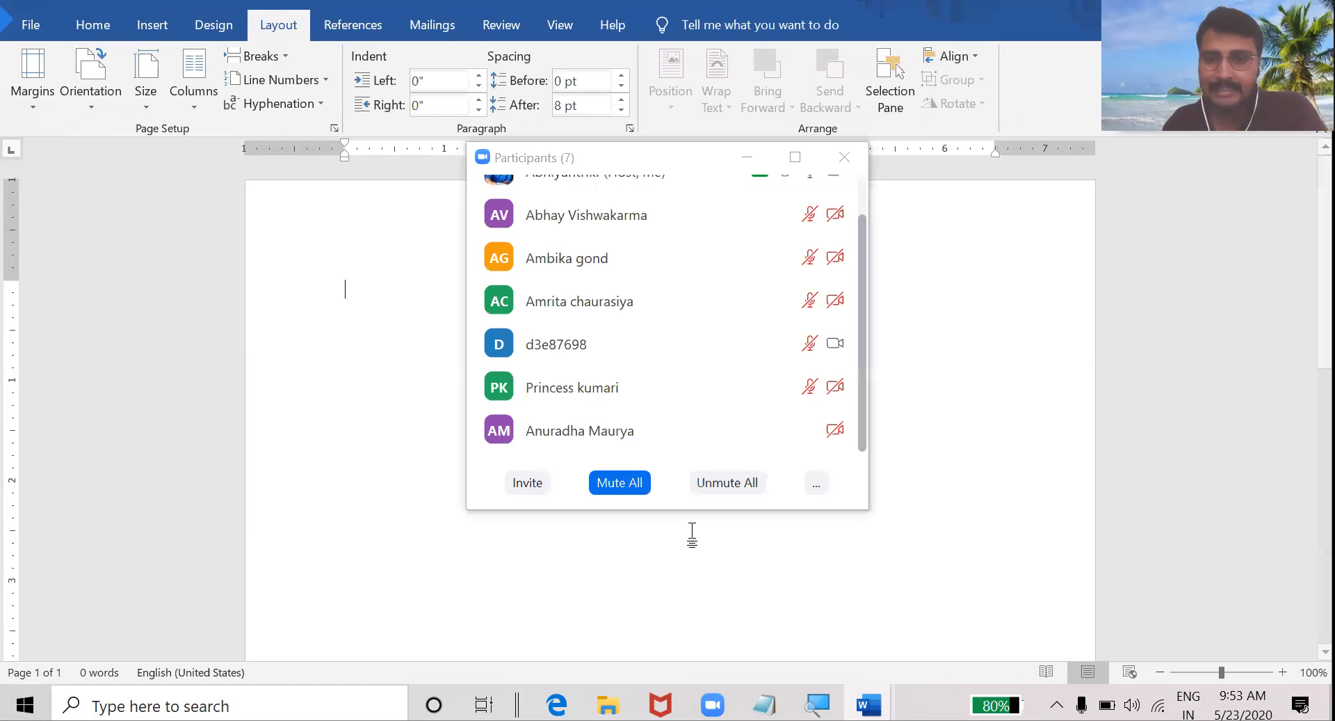
pyautogui.click(748, 157)
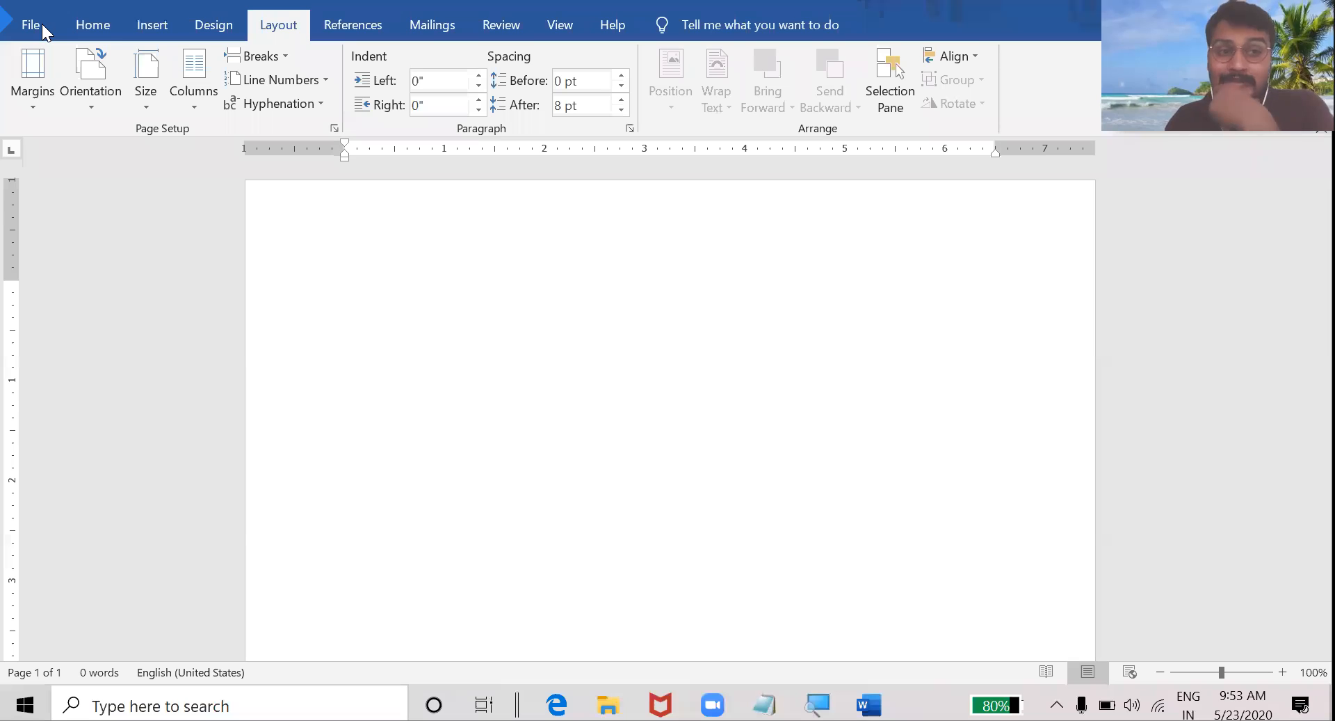
pyautogui.click(98, 31)
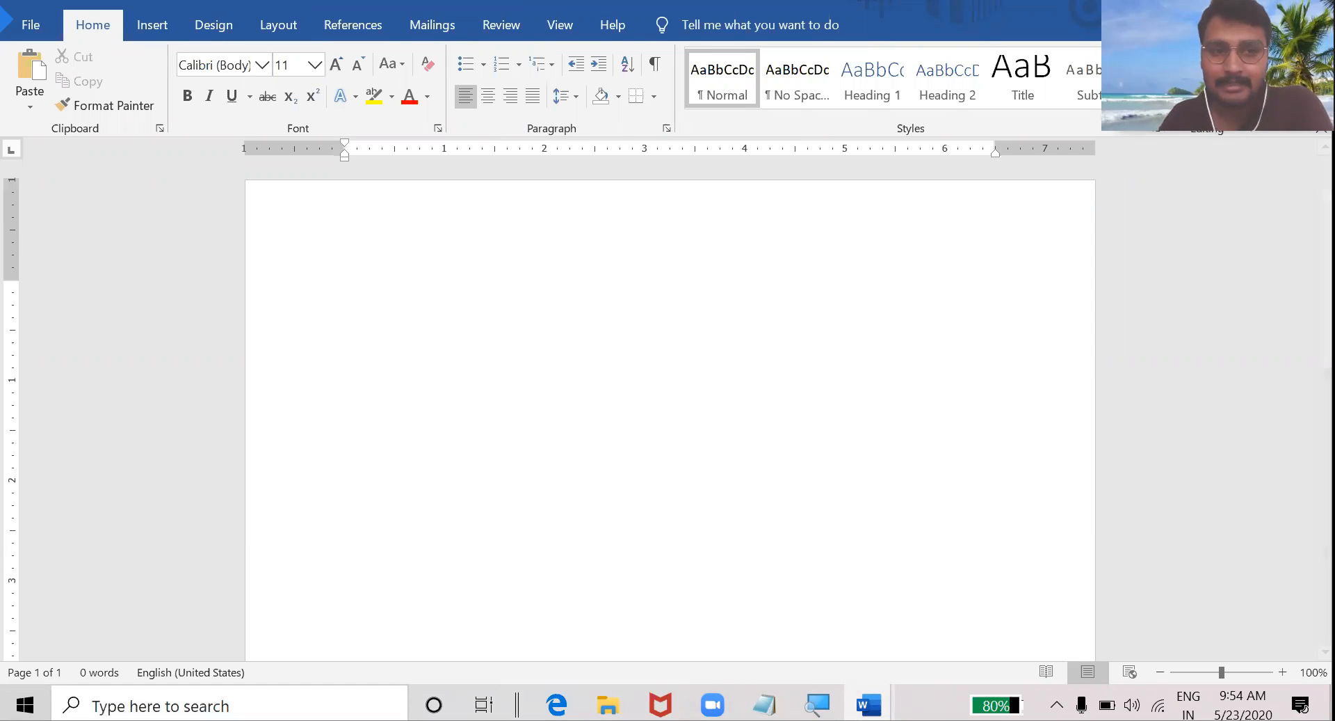
pyautogui.click(204, 25)
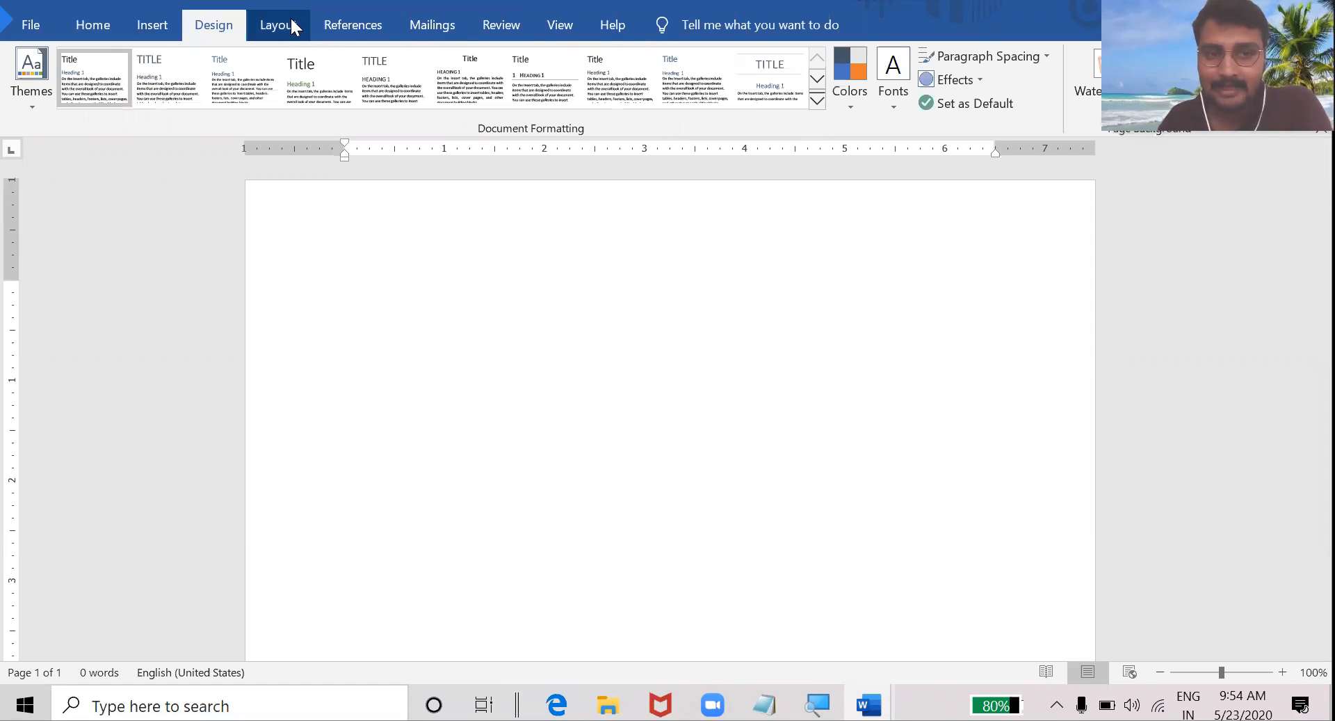
pyautogui.click(402, 21)
pyautogui.click(523, 21)
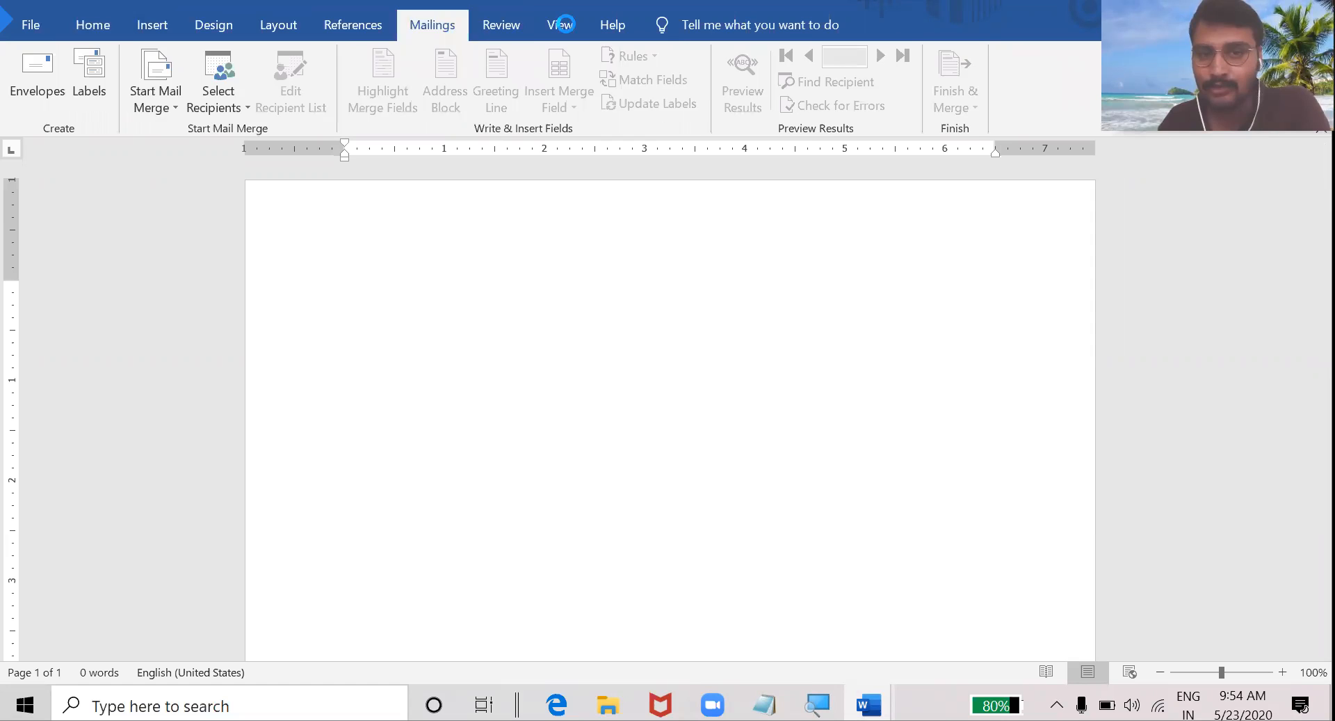
pyautogui.click(612, 27)
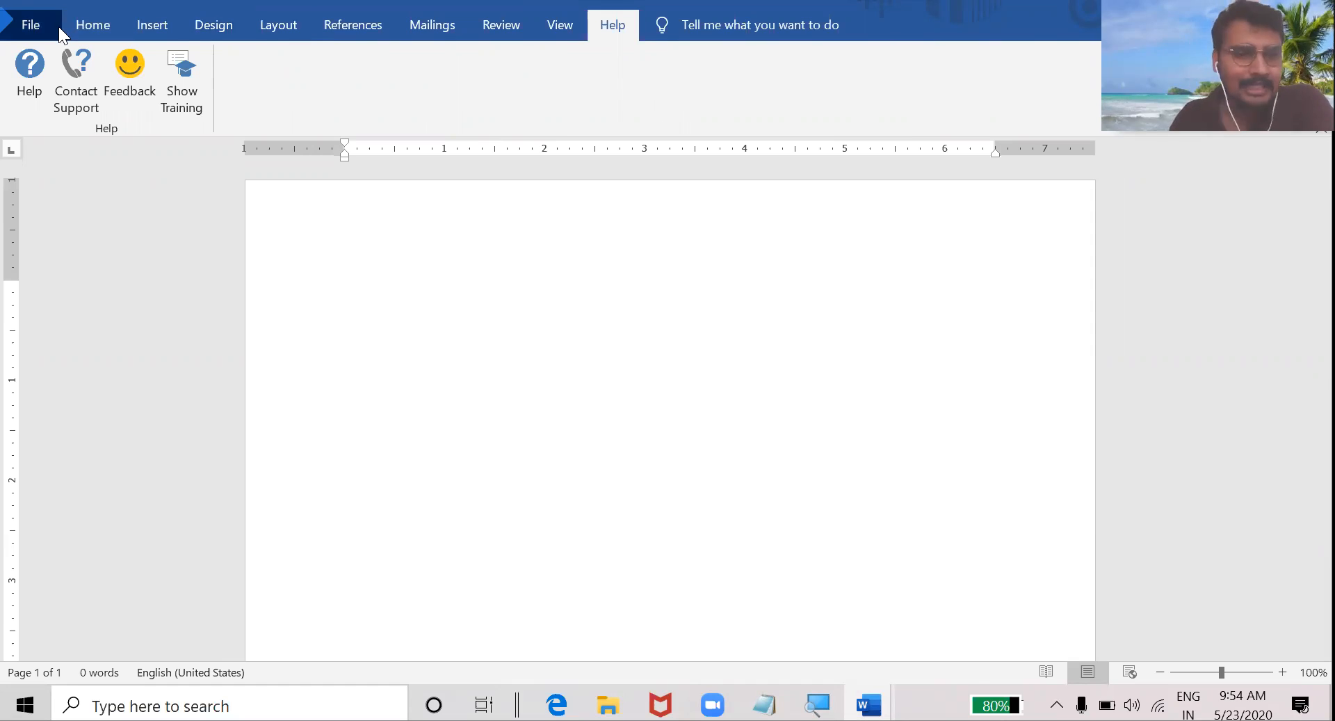
pyautogui.click(35, 30)
pyautogui.click(35, 31)
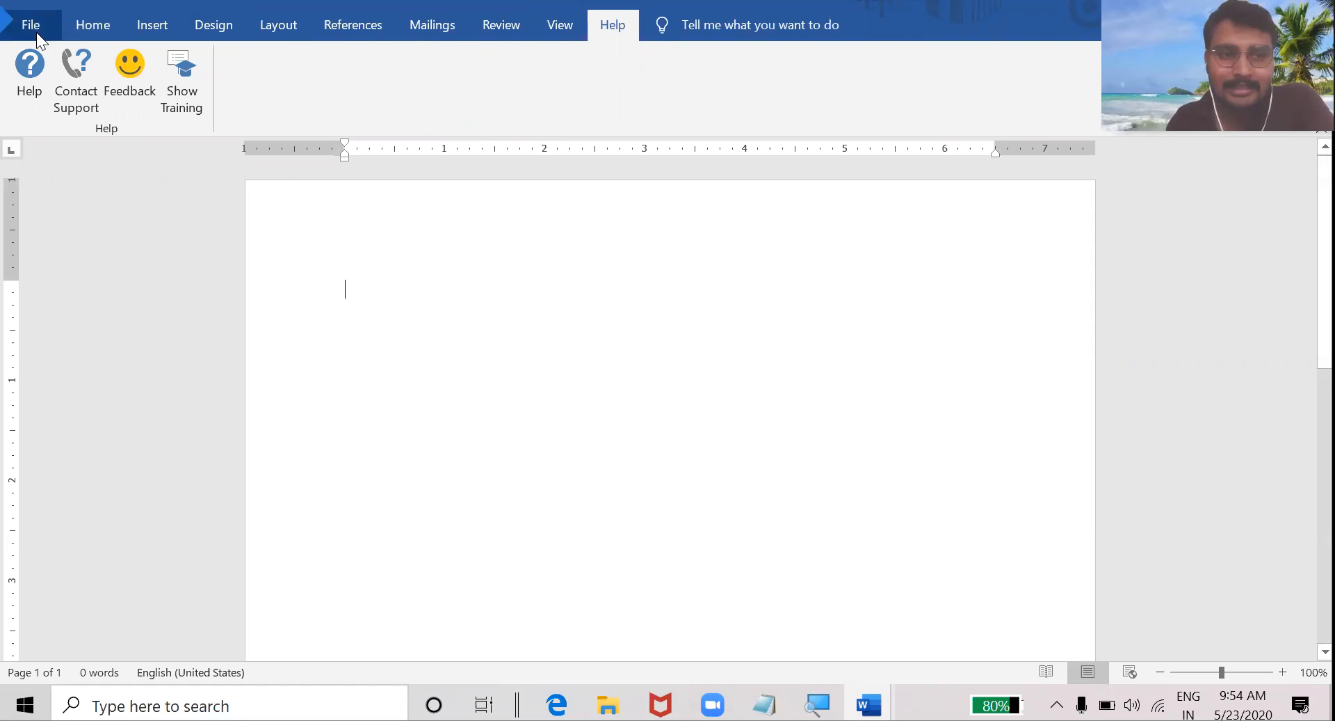
pyautogui.click(86, 29)
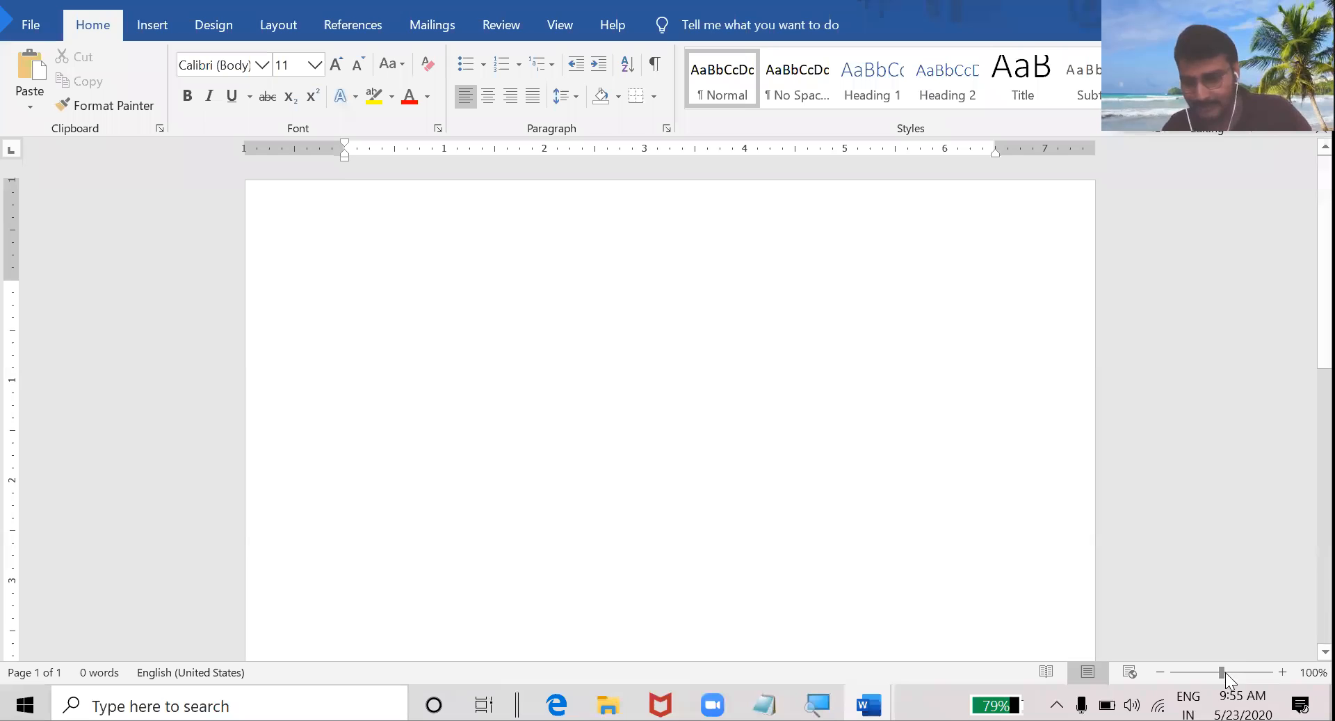
# Step: Demonstrate page zoom by enlarging the view to 281%, shrinking it to about 35%, and restoring it to 100%
pyautogui.click(1225, 671)
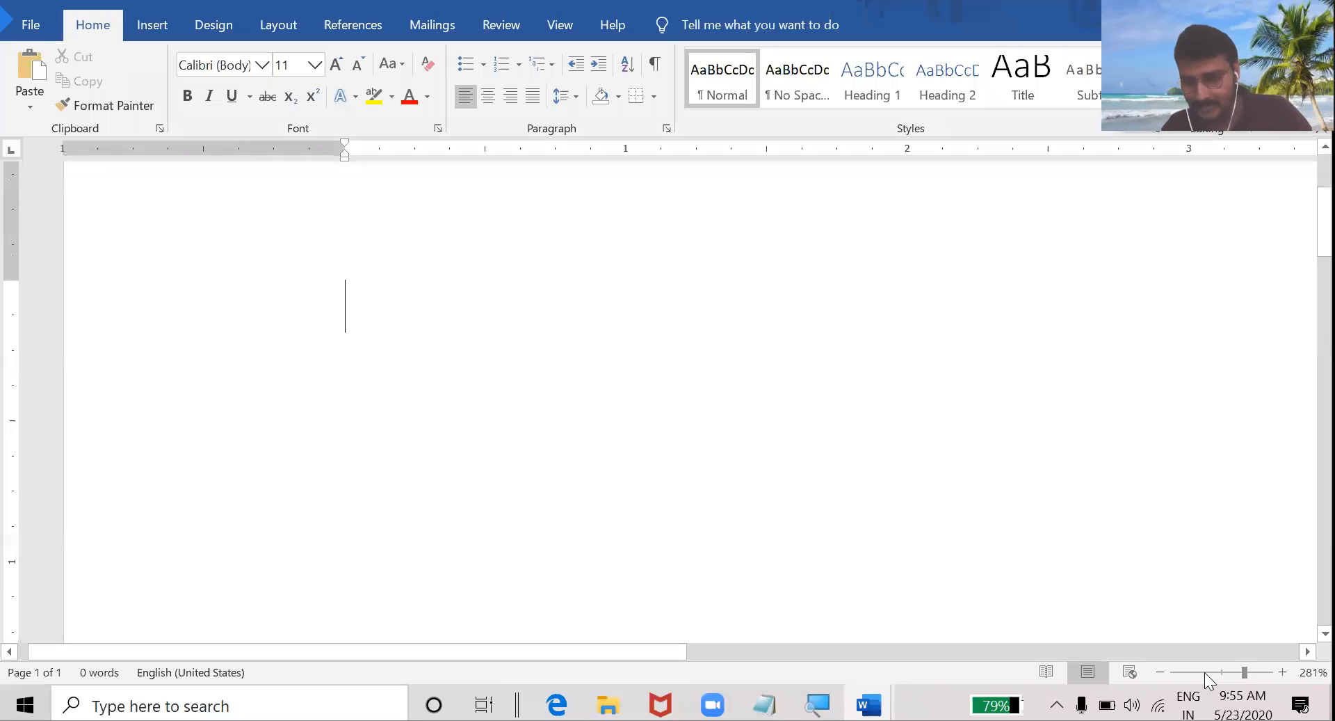
pyautogui.click(1184, 671)
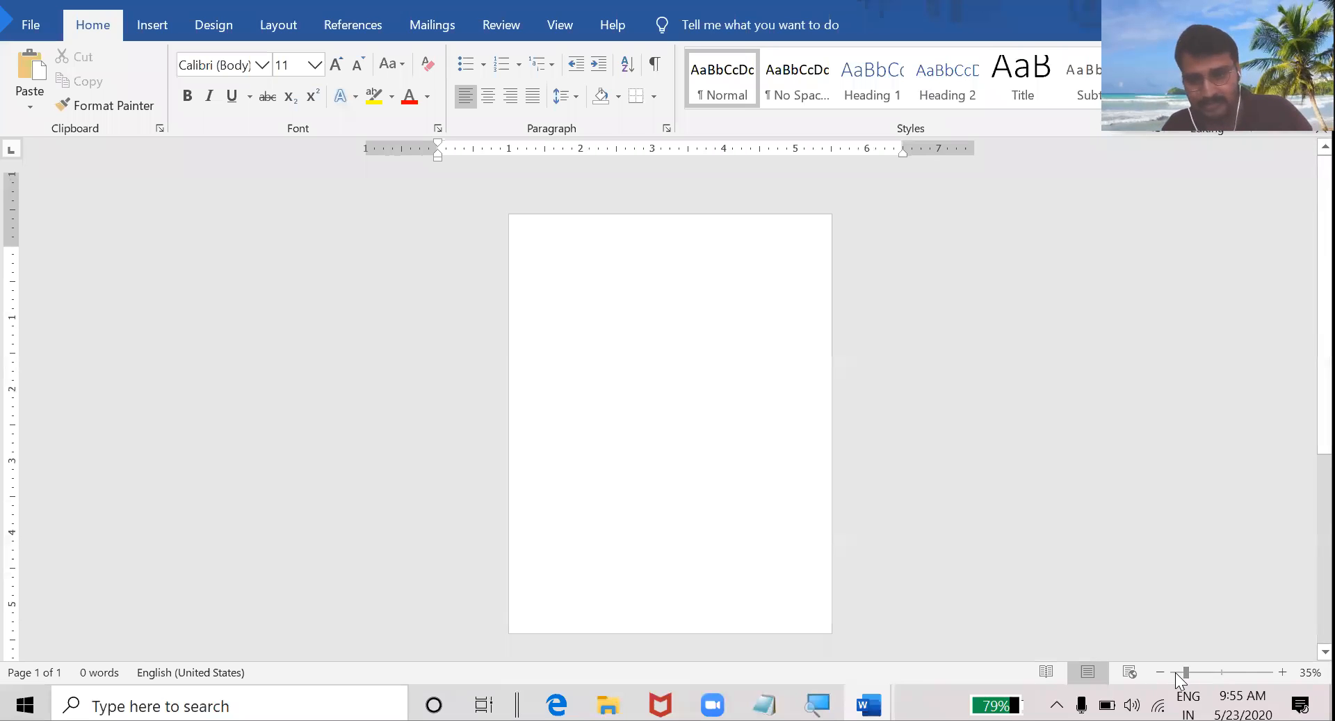
pyautogui.click(1175, 672)
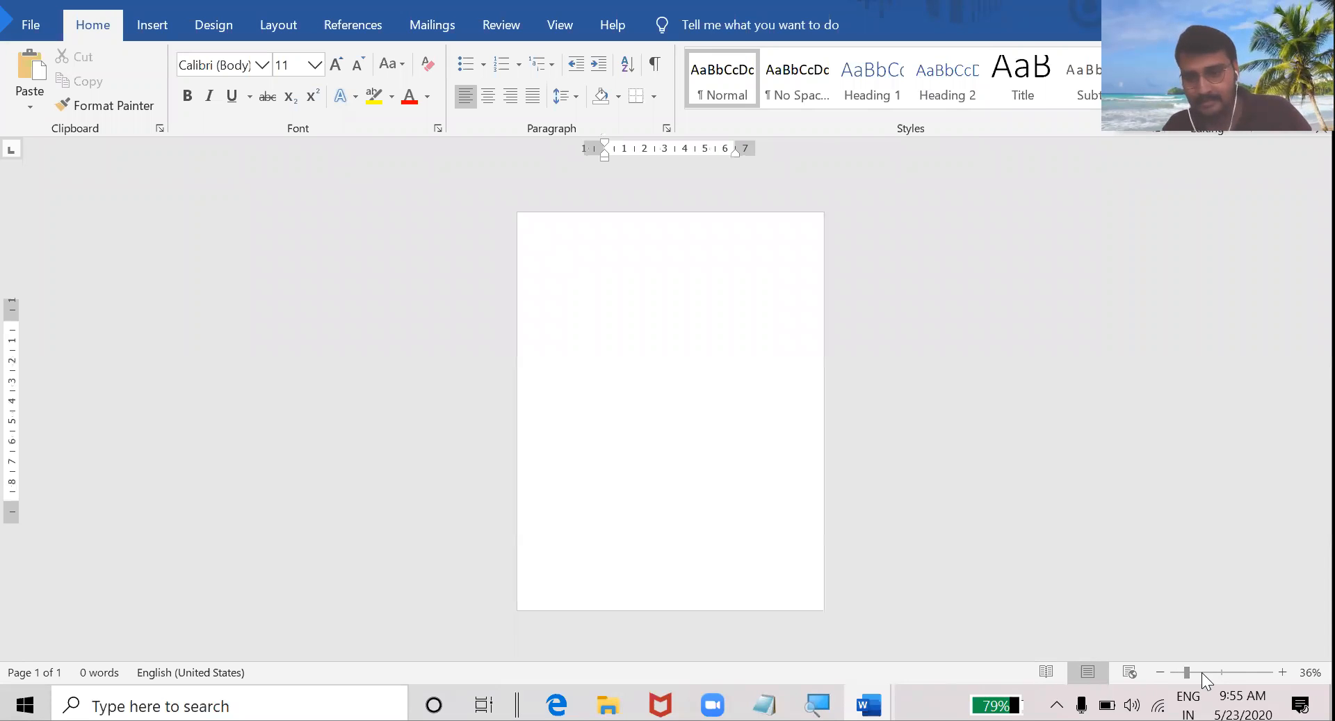
pyautogui.click(1212, 671)
pyautogui.click(1221, 673)
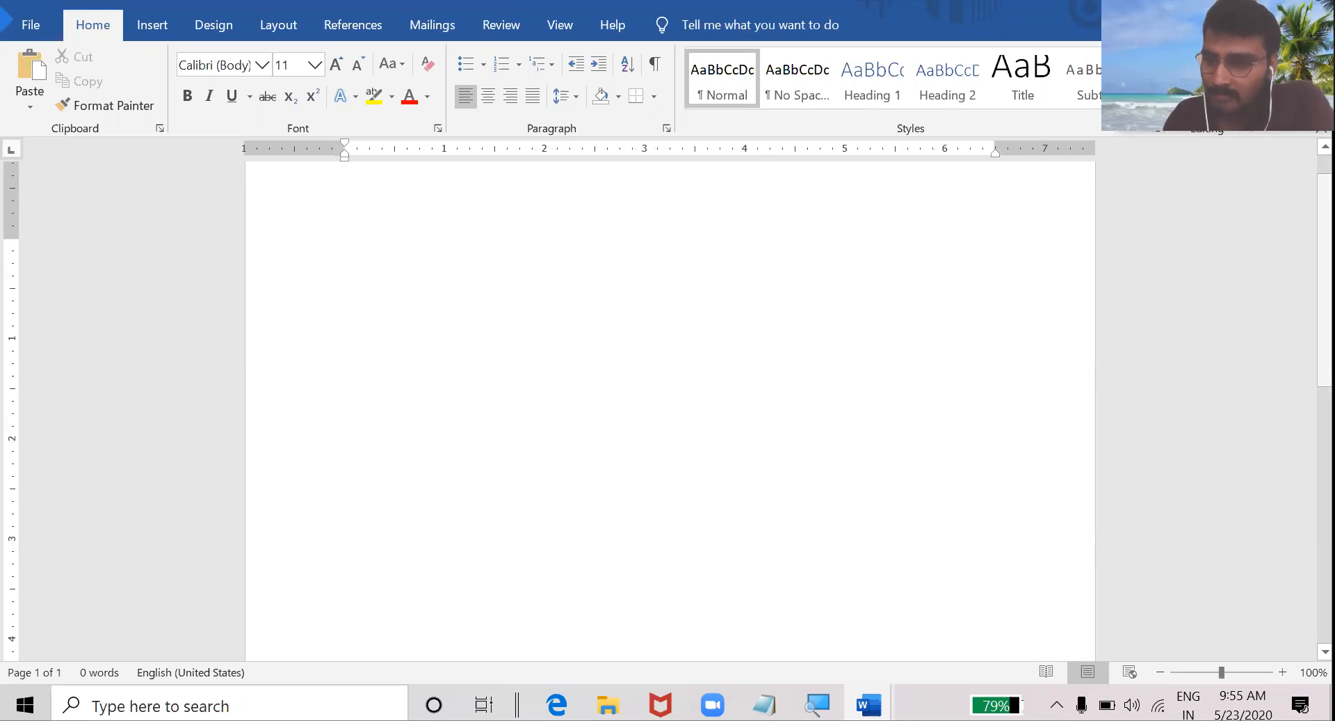
# Step: View the full length of the blank page down to its bottom margin and return to its top
pyautogui.scroll(1, 670, 411)
pyautogui.scroll(-8, 670, 410)
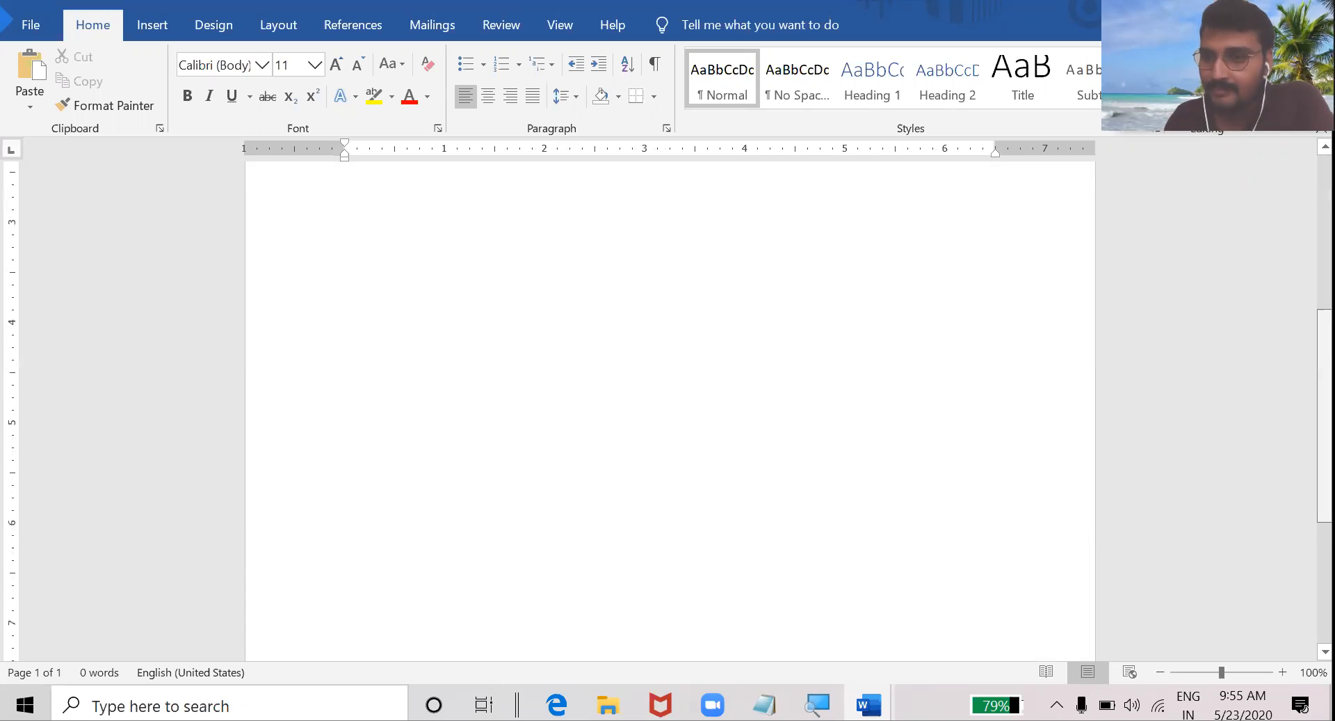
pyautogui.scroll(-6, 671, 411)
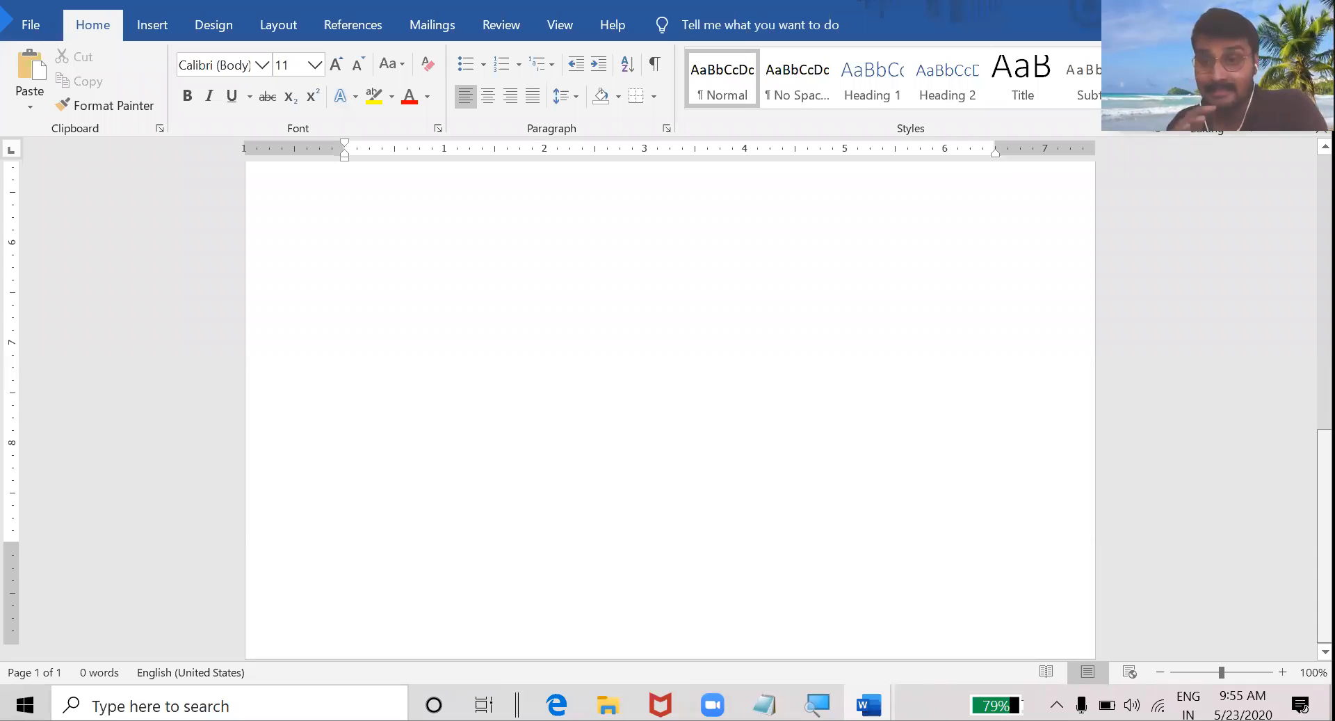
pyautogui.scroll(10, 670, 410)
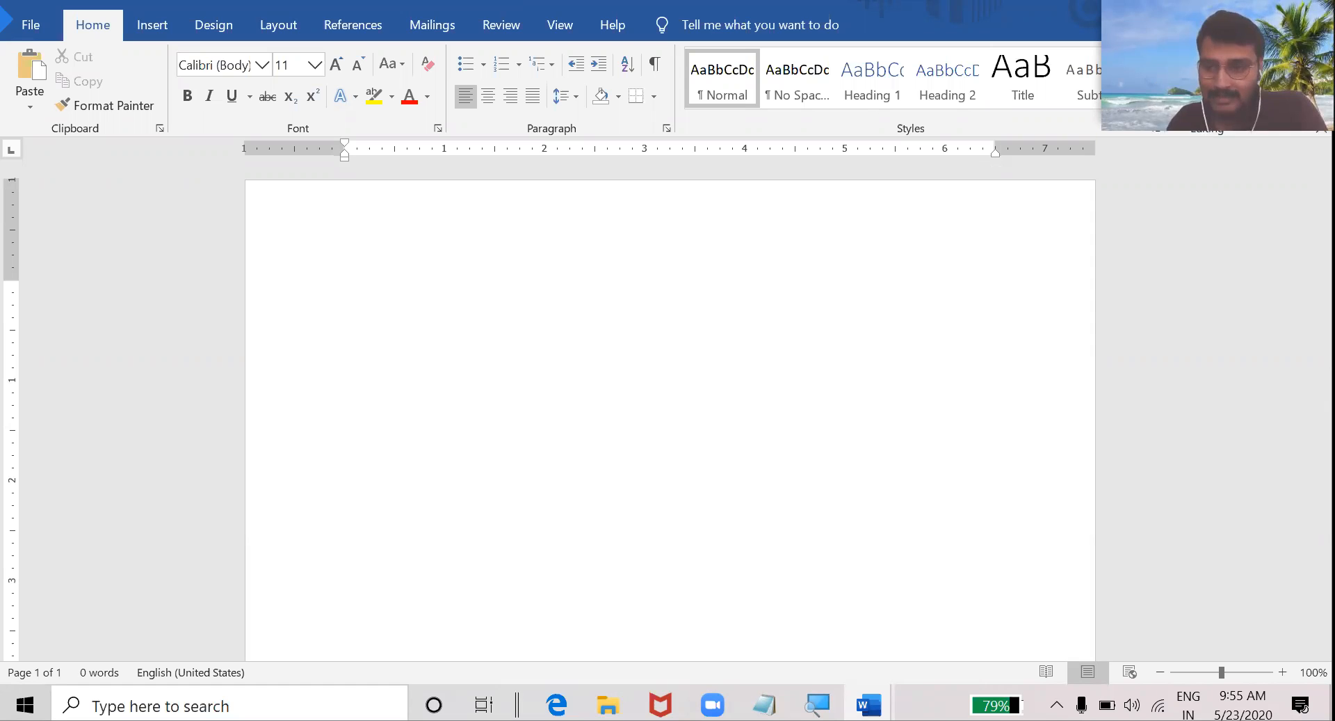
pyautogui.scroll(-10, 671, 411)
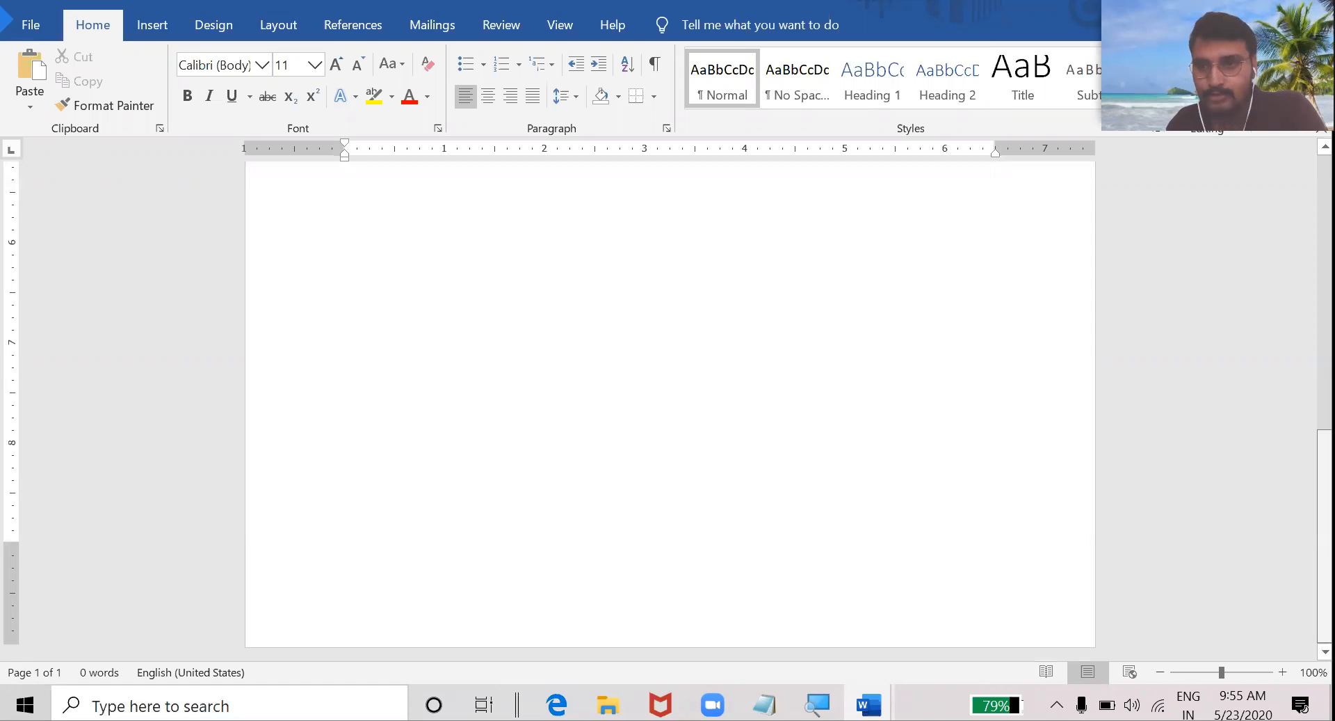
pyautogui.scroll(10, 558, 462)
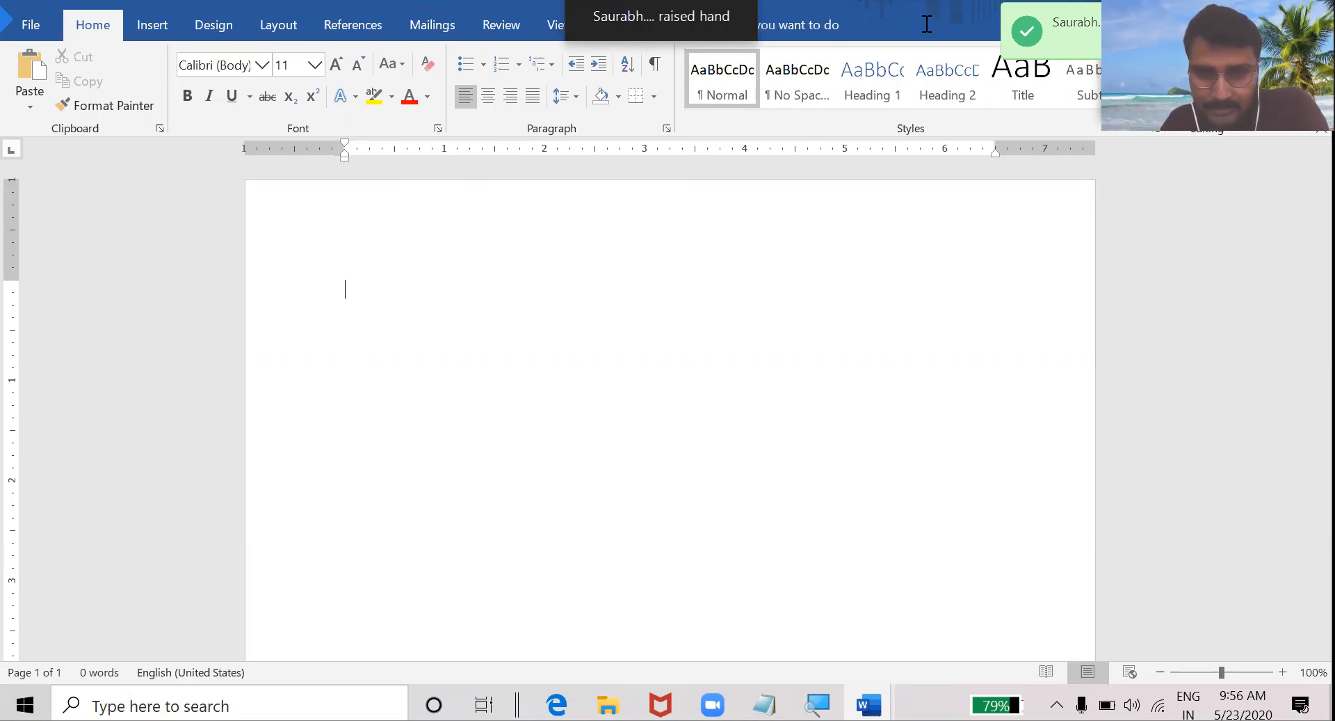
# Step: Check the Zoom meeting's participant list and hide it again
pyautogui.hotkey('alt', 'u')
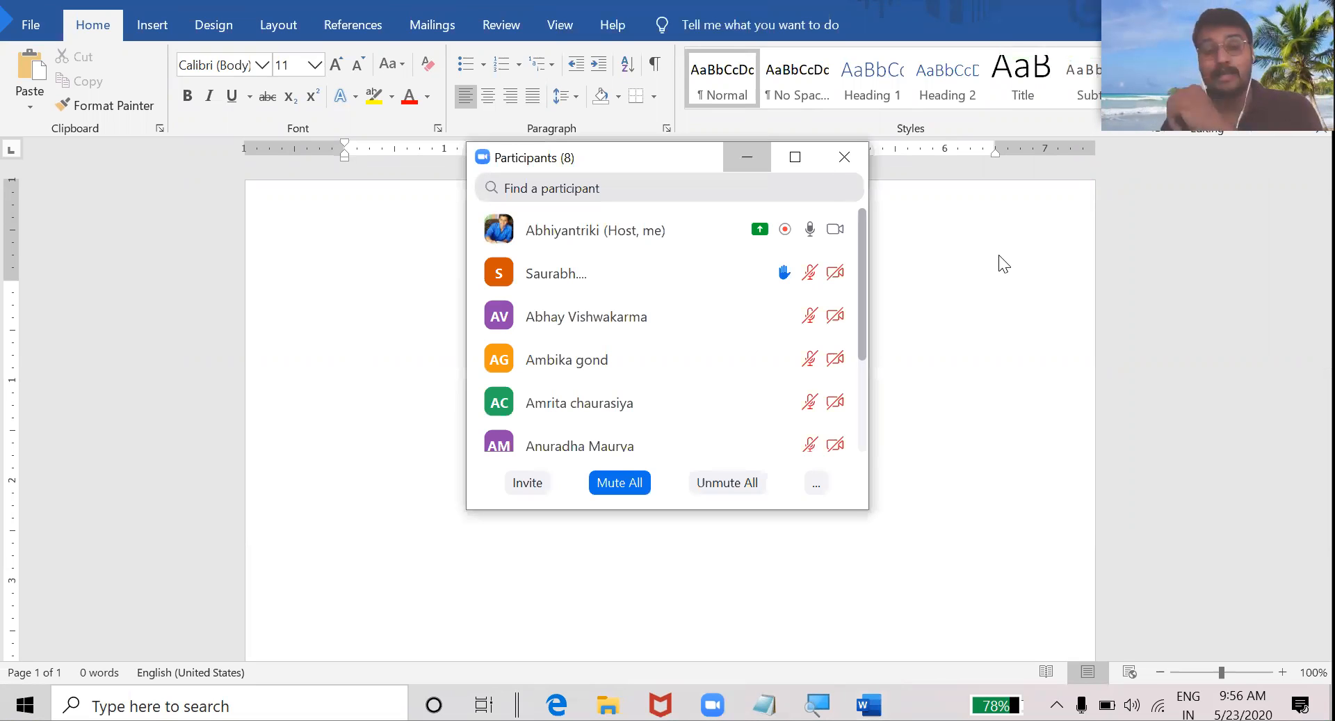
pyautogui.hotkey('alt', 'u')
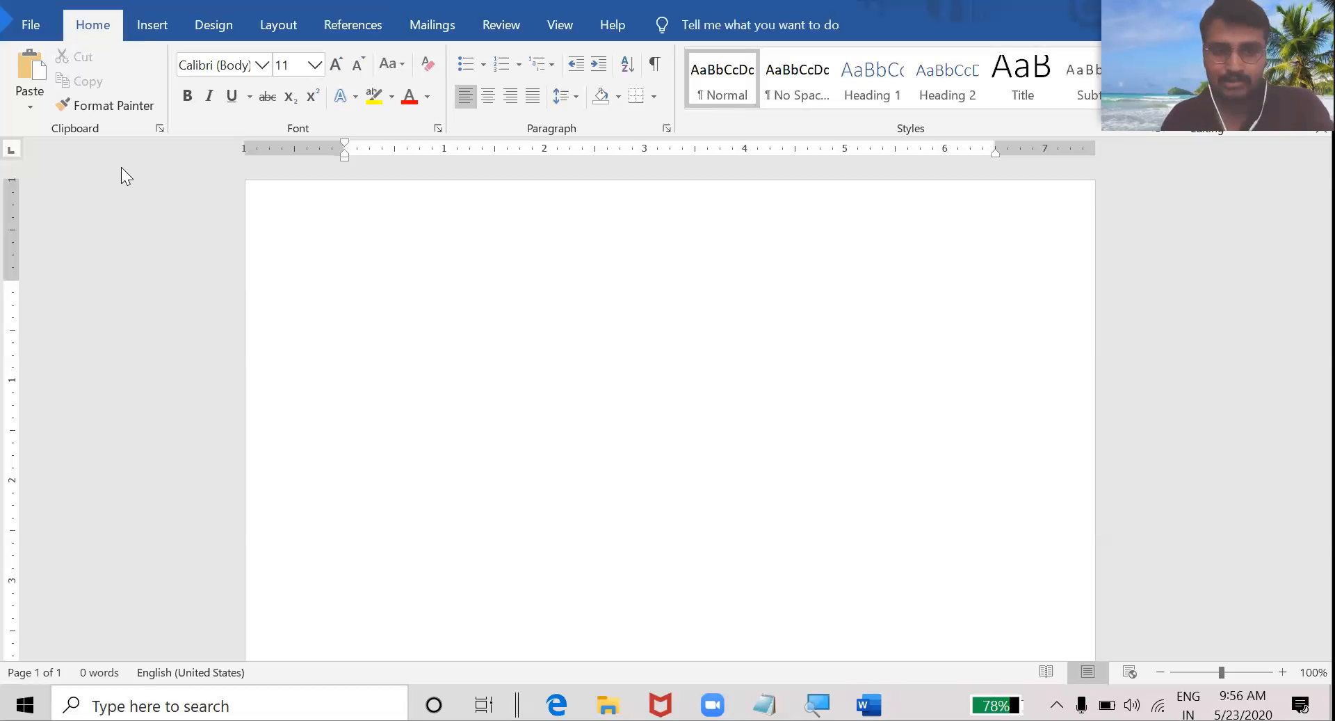
# Step: Generate sample paragraphs in the blank document with =rand()
pyautogui.click(308, 296)
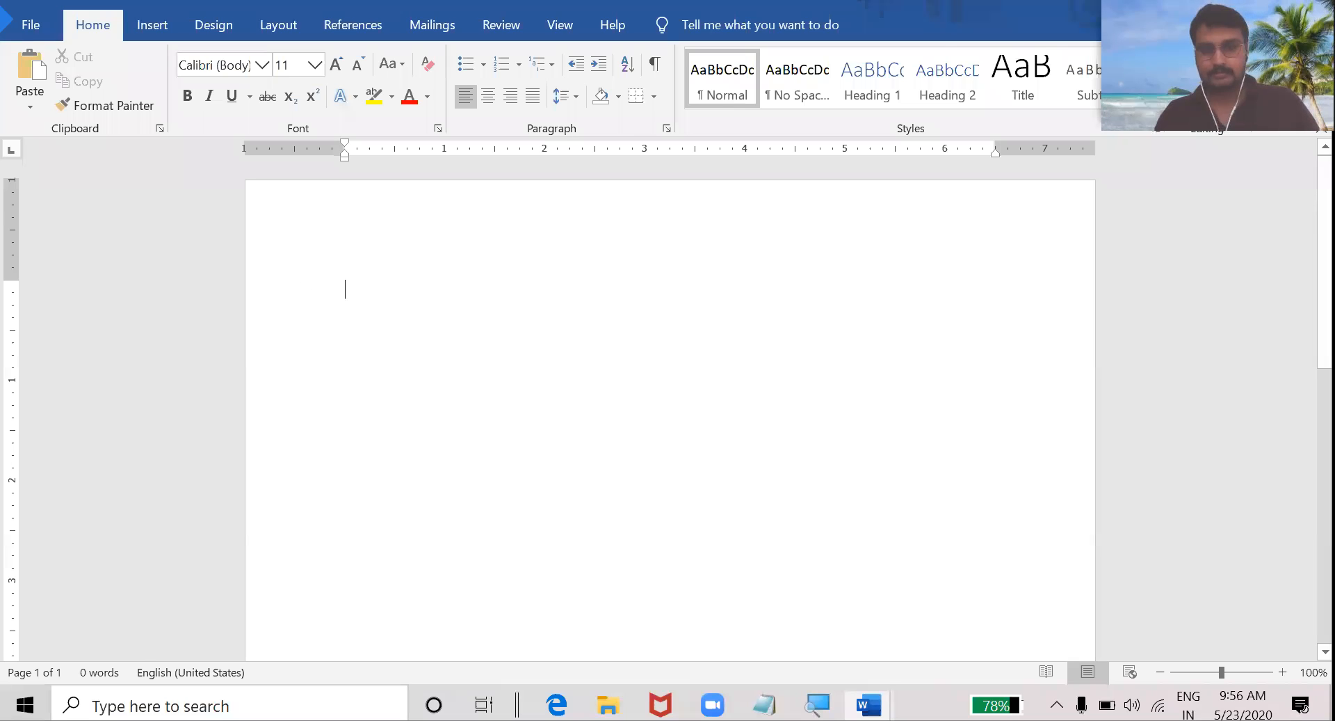
pyautogui.write('=rand()')
pyautogui.press('Return')
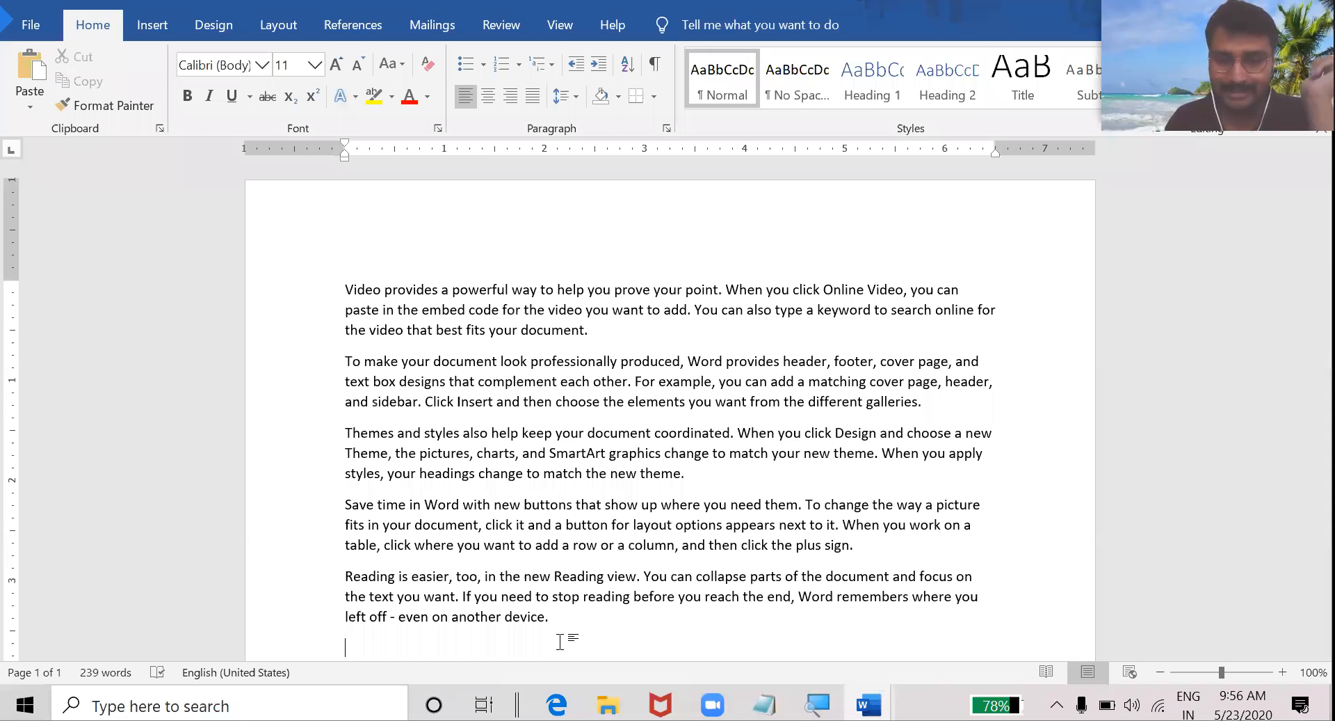
# Step: Delete all the sample paragraphs and write =rand() in their place without running it
pyautogui.tripleClick(268, 283)
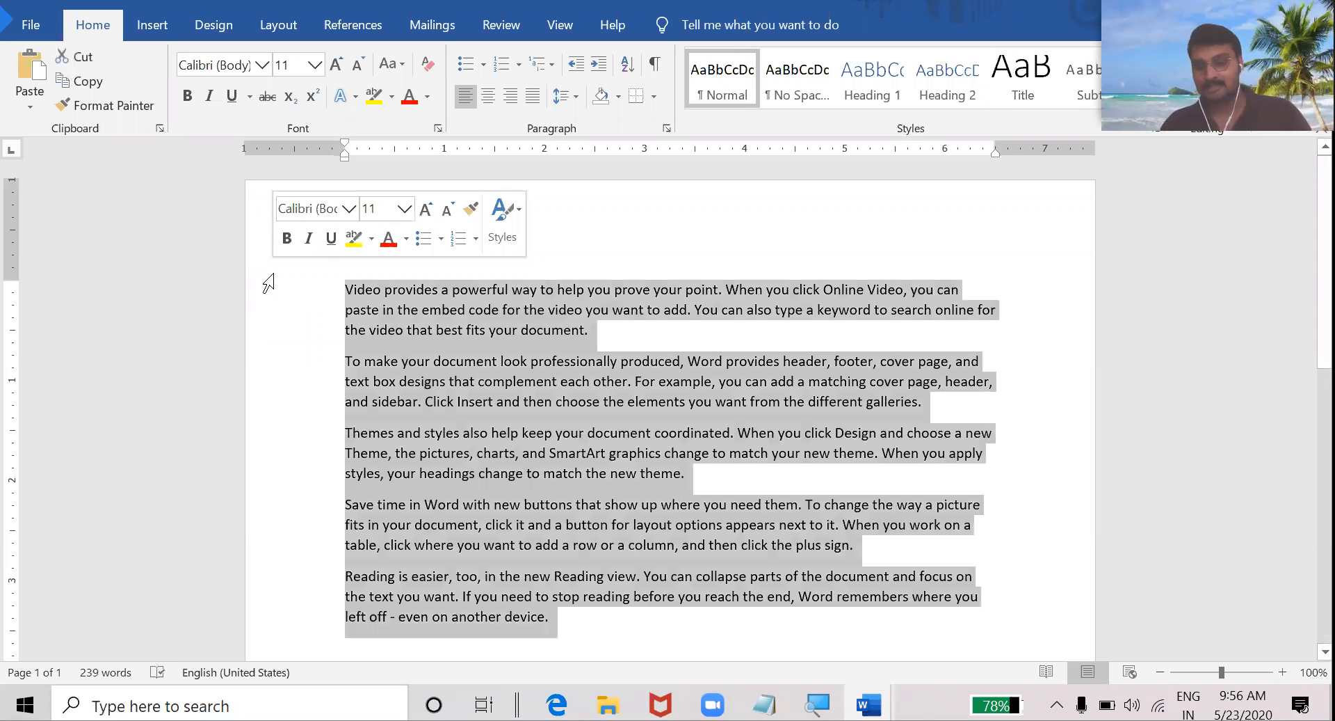
pyautogui.press('Delete')
pyautogui.write('=')
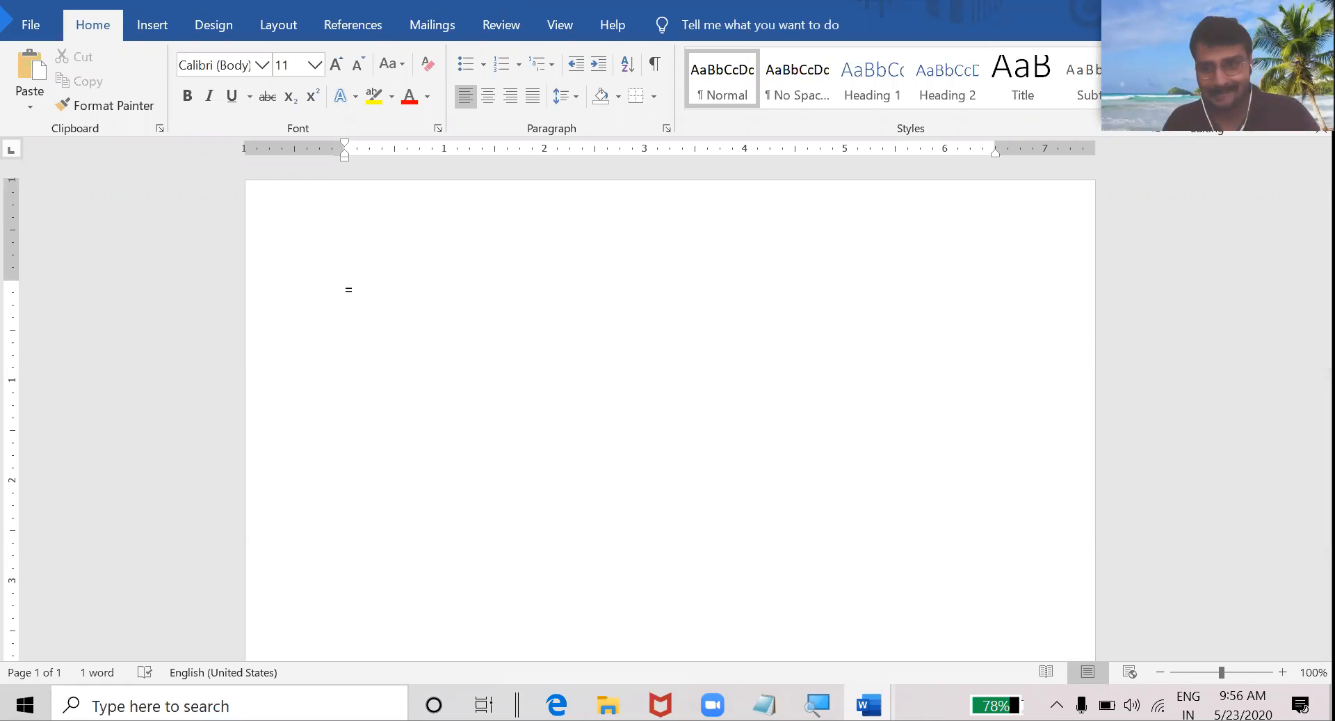
pyautogui.write('rand()')
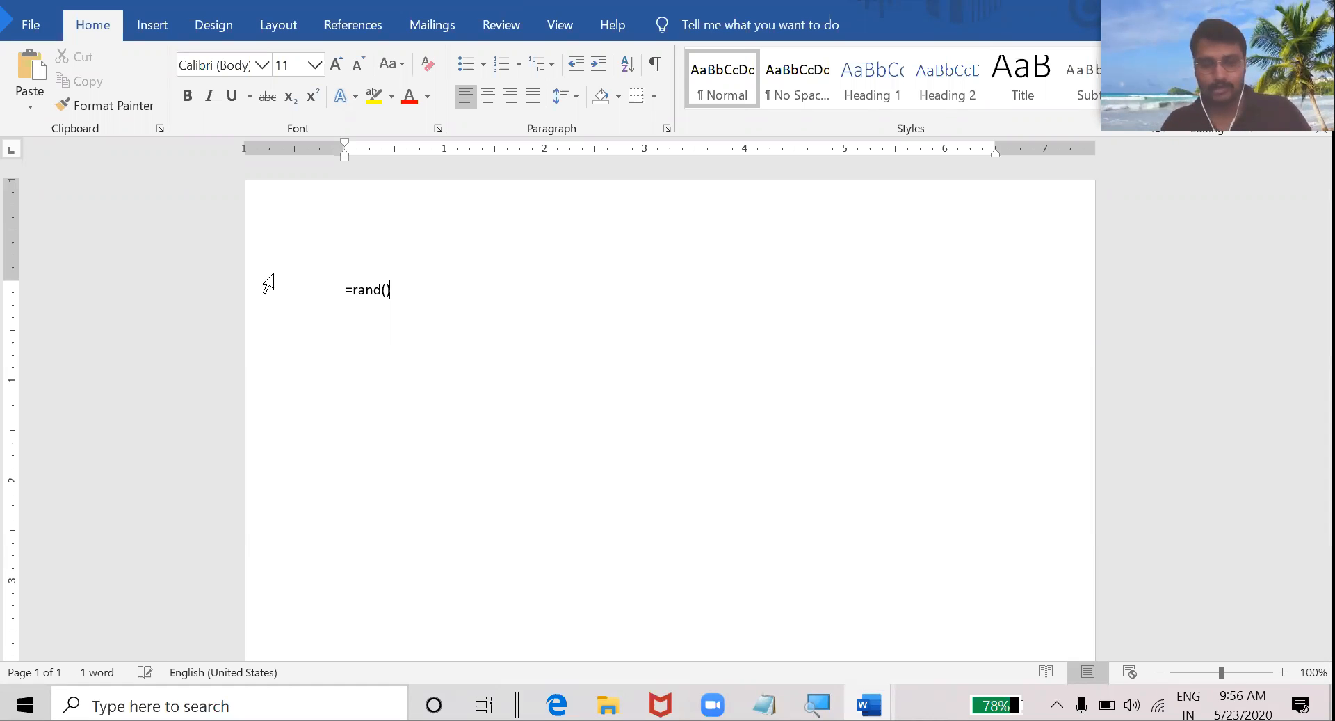
# Step: Enlarge the =rand() line to 80 pt
pyautogui.hotkey('shift', 'Left')
pyautogui.click(269, 283)
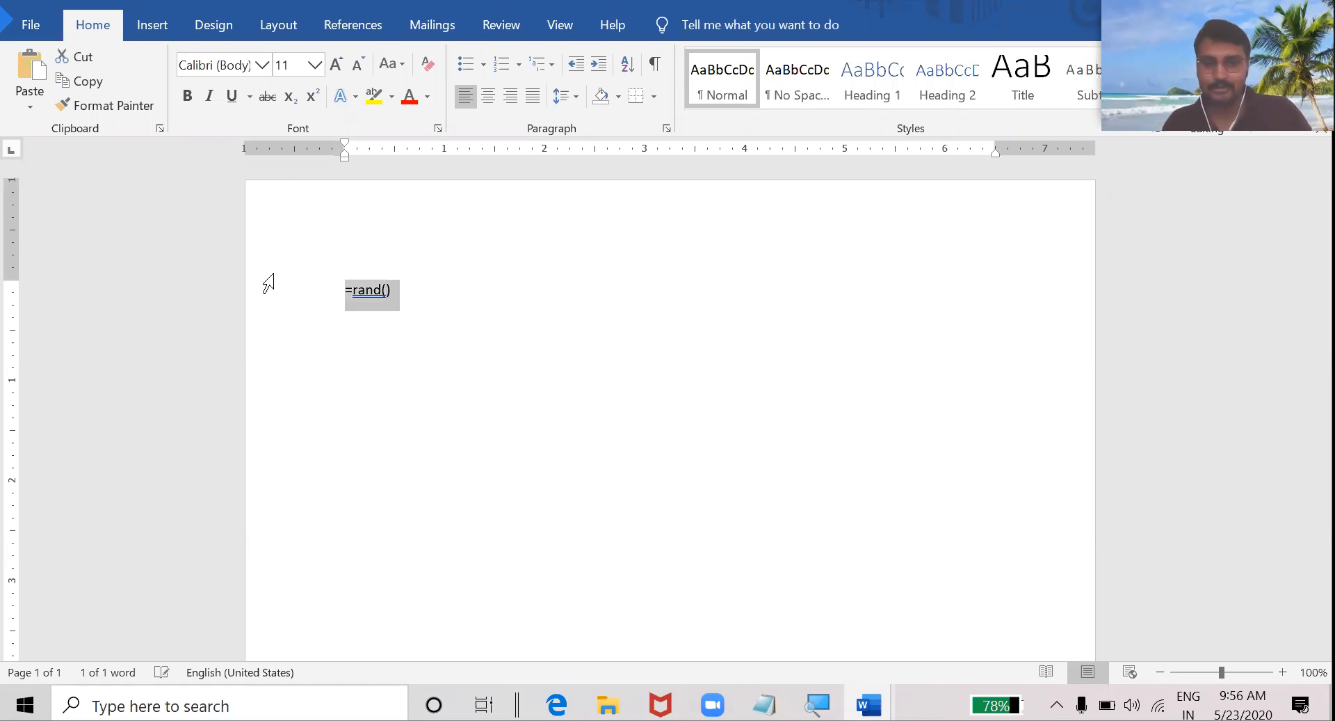
pyautogui.hotkey('ctrl', 'shift', '.')
pyautogui.hotkey('ctrl', 'shift', '.')
pyautogui.hotkey('ctrl', 'shift', '.')
pyautogui.hotkey('ctrl', 'shift', '.')
pyautogui.hotkey('ctrl', 'shift', '.')
pyautogui.hotkey('ctrl', 'shift', '.')
pyautogui.hotkey('ctrl', 'shift', '.')
pyautogui.hotkey('ctrl', 'shift', '.')
pyautogui.hotkey('ctrl', 'shift', '.')
pyautogui.hotkey('ctrl', 'shift', '.')
pyautogui.hotkey('ctrl', 'shift', '.')
pyautogui.hotkey('ctrl', 'shift', '.')
pyautogui.hotkey('ctrl', 'shift', '.')
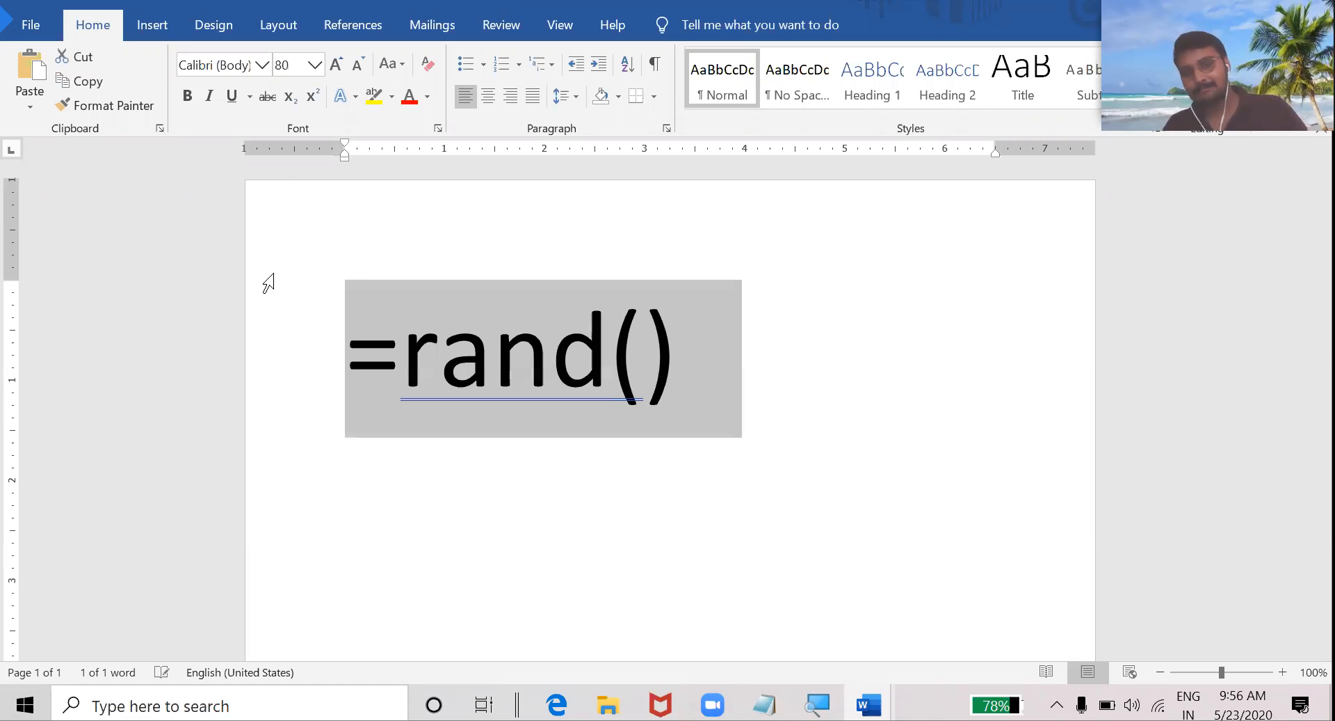
# Step: Highlight the opening and closing parentheses at the end of =rand() to point them out
pyautogui.click(739, 362)
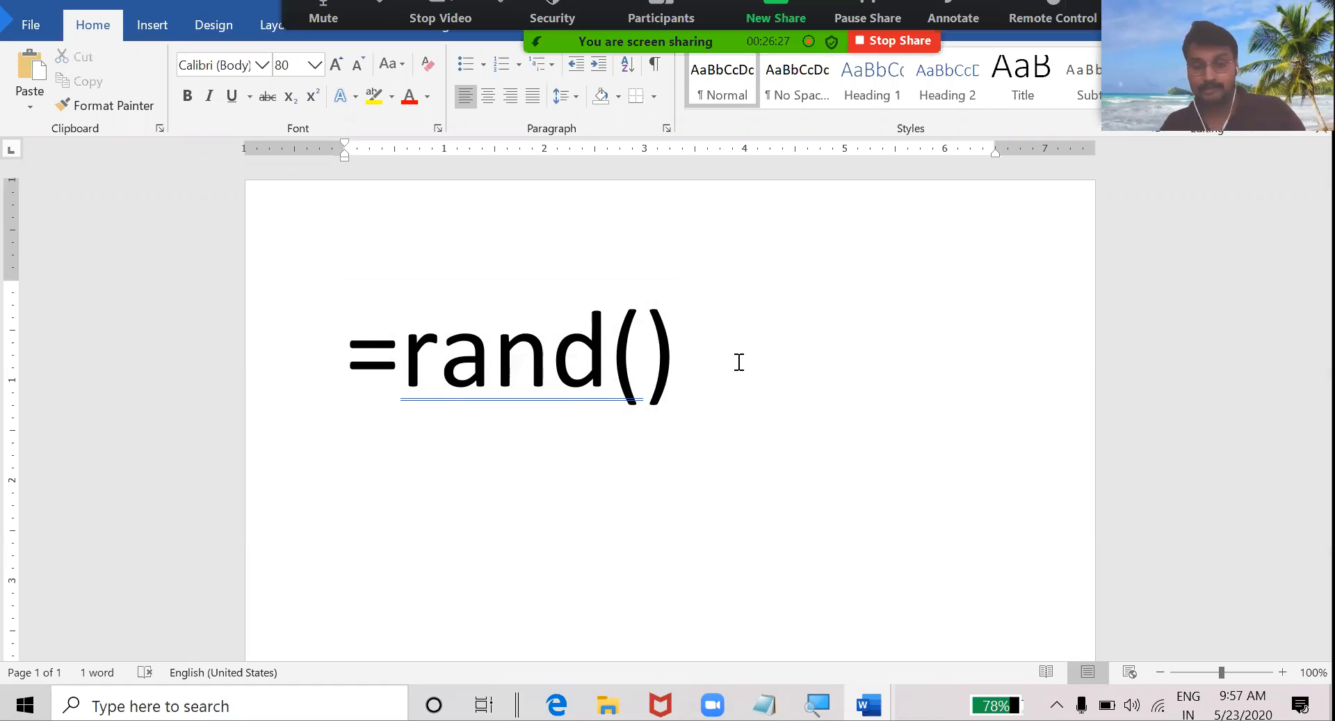
pyautogui.hotkey('shift', 'Left')
pyautogui.hotkey('shift', 'Left')
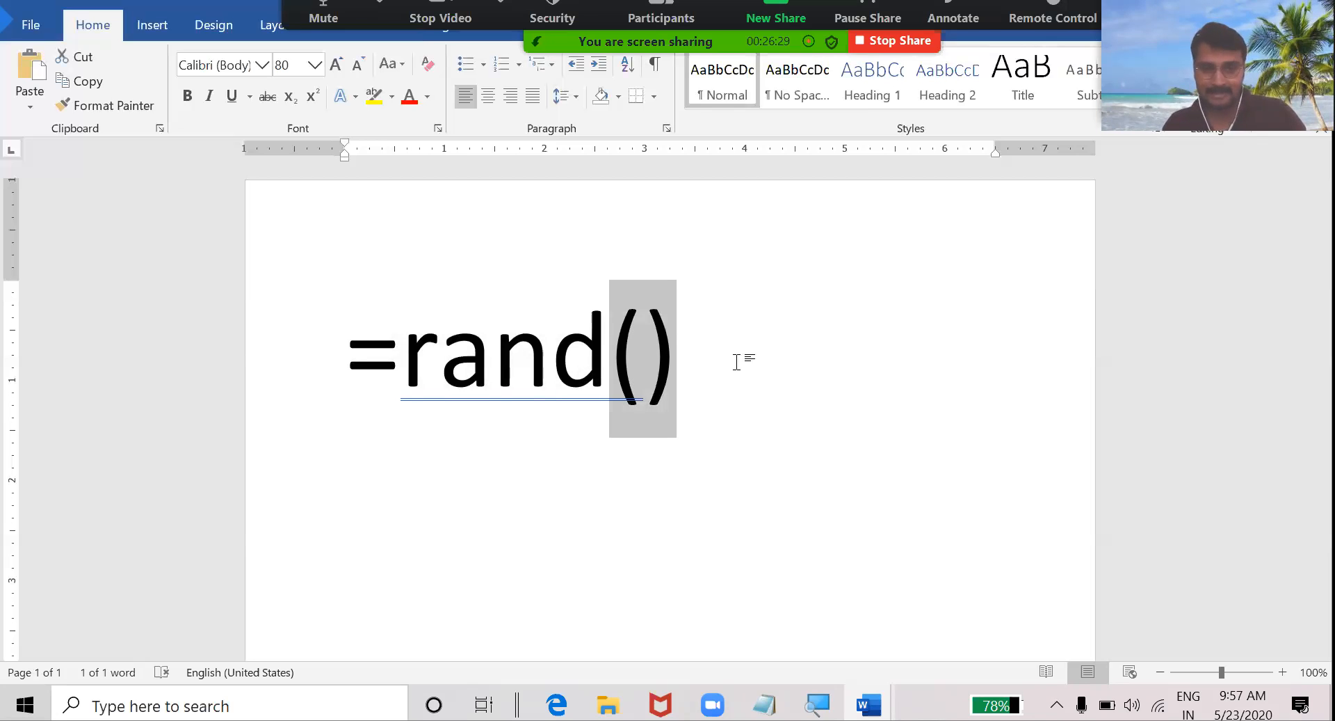
# Step: Undo the font enlargement back to 26 pt and generate the sample paragraphs from =rand()
pyautogui.hotkey('ctrl', 'z')
pyautogui.press('Return')
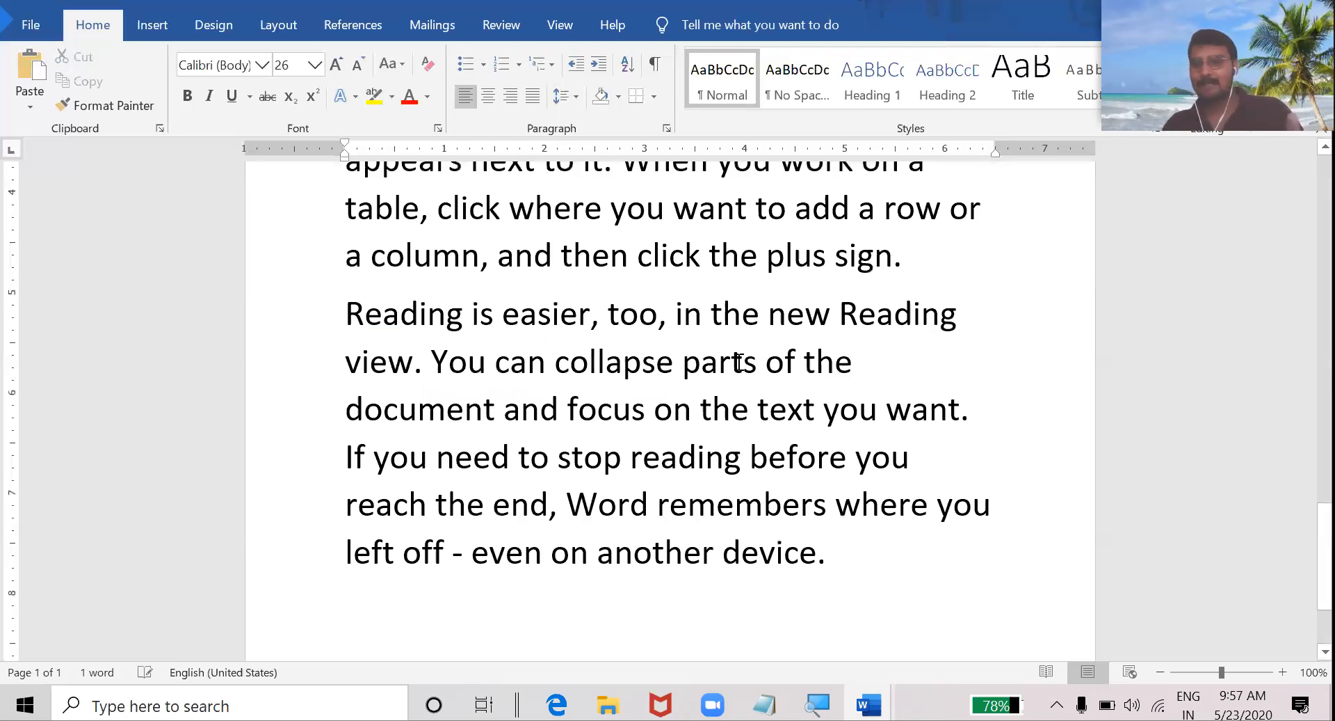
# Step: Undo the text generation to restore the plain =rand() line
pyautogui.hotkey('ctrl', 'Return')
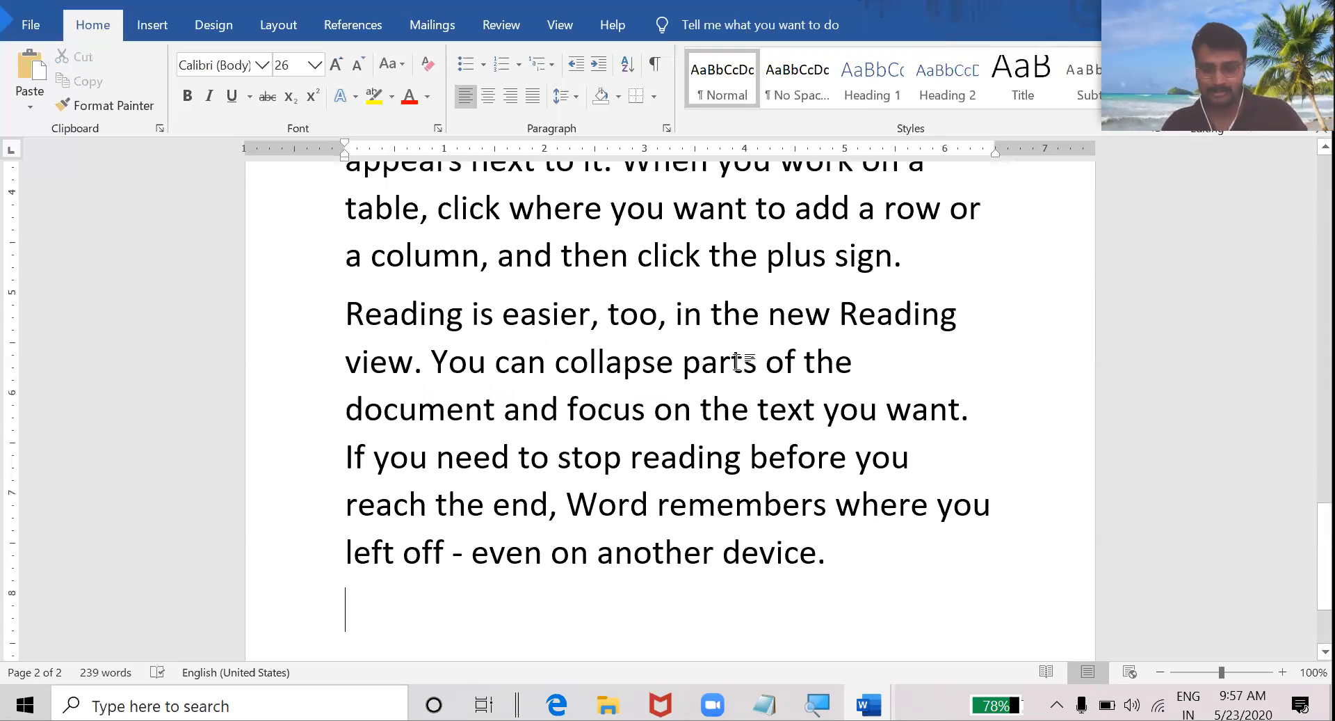
pyautogui.hotkey('ctrl', 'z')
pyautogui.hotkey('ctrl', 'z')
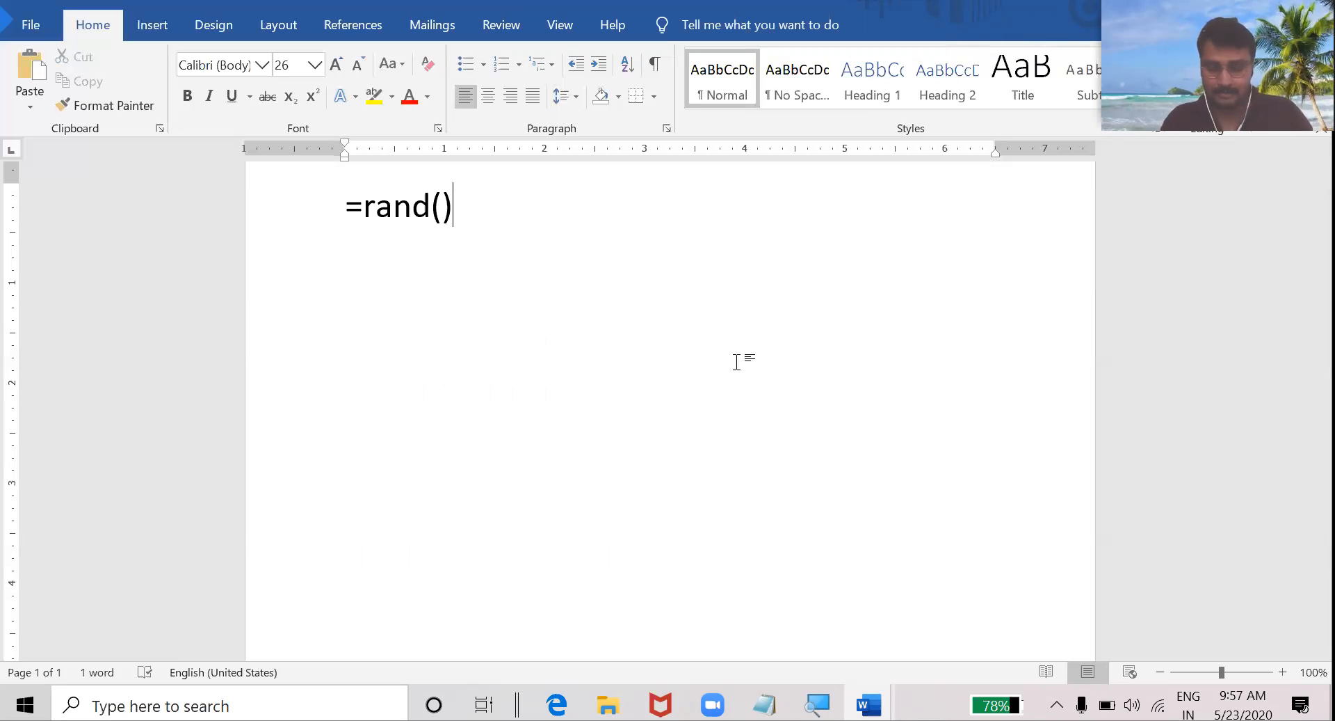
# Step: Delete the whole =rand() line and reset the empty line's enlarged font formatting
pyautogui.hotkey('shift', 'Left')
pyautogui.hotkey('ctrl', 'a')
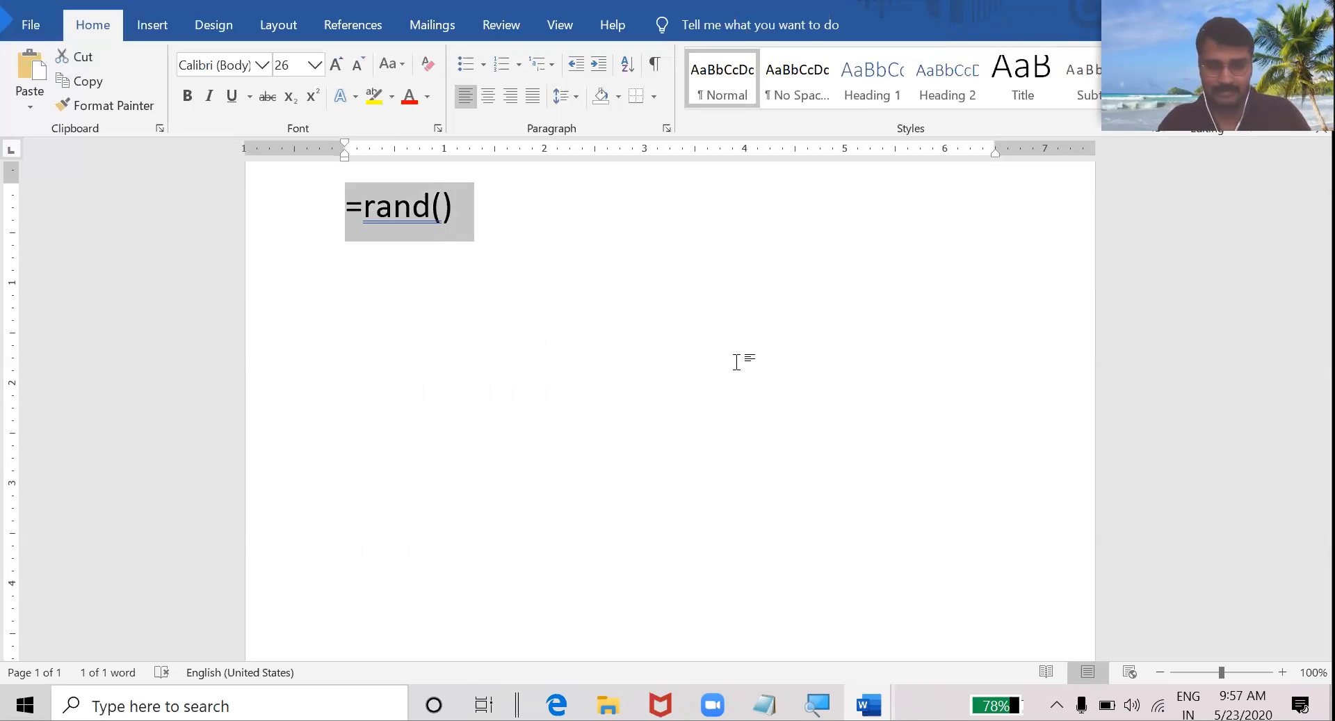
pyautogui.write('--')
pyautogui.press('BackSpace')
pyautogui.press('BackSpace')
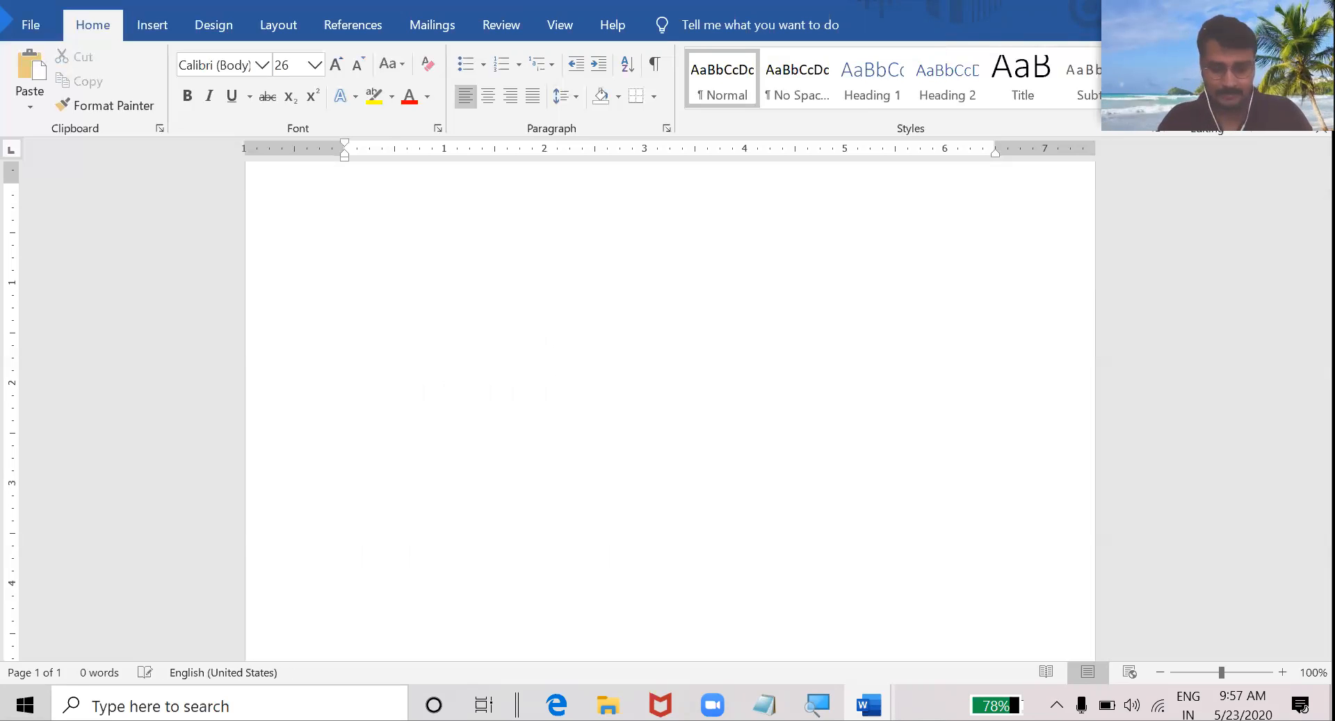
pyautogui.press('BackSpace')
# Step: Enter =rand() on the empty page and generate the sample paragraphs
pyautogui.write('rand')
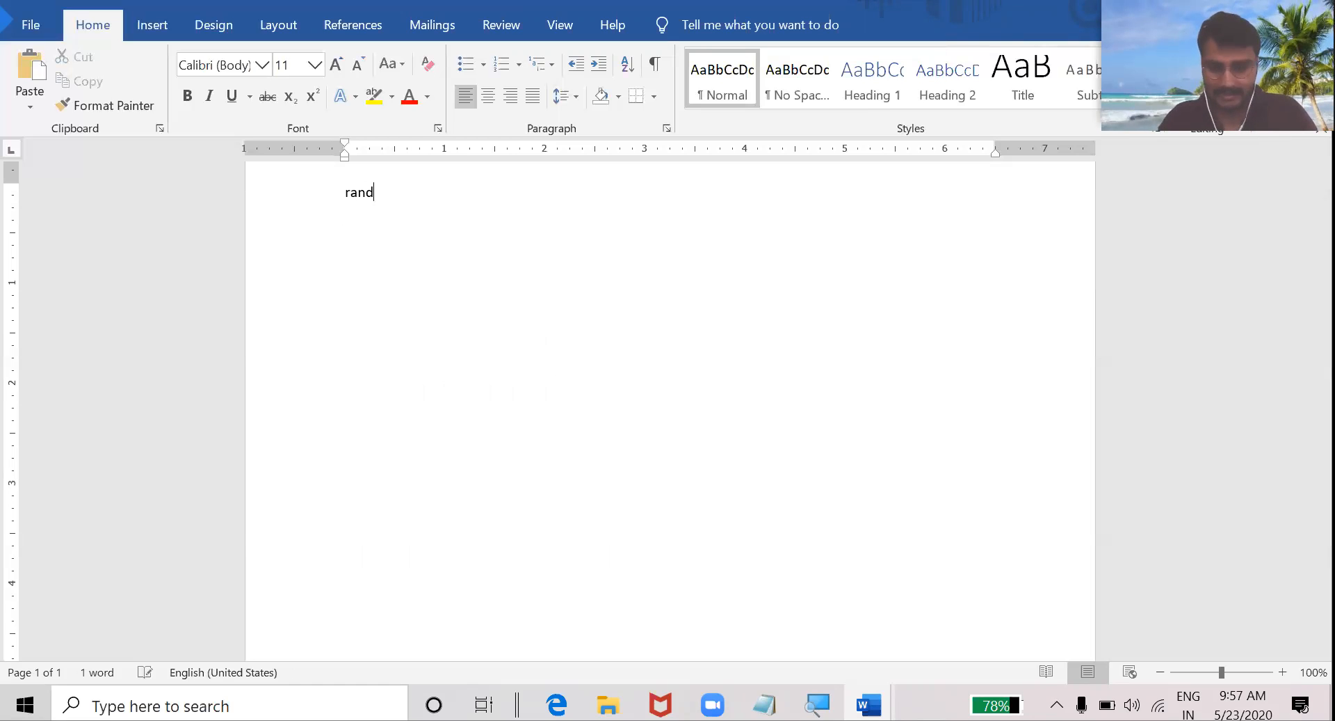
pyautogui.write('=')
pyautogui.press('End')
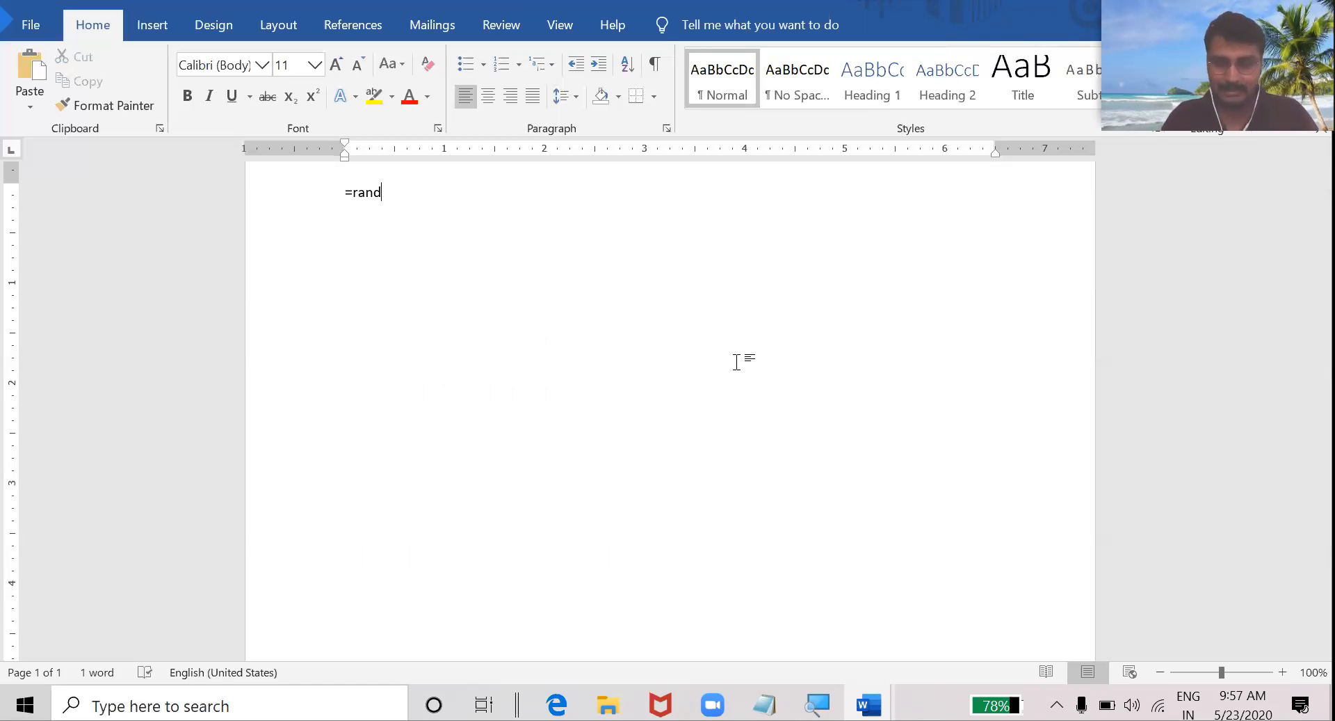
pyautogui.write('()')
pyautogui.press('Return')
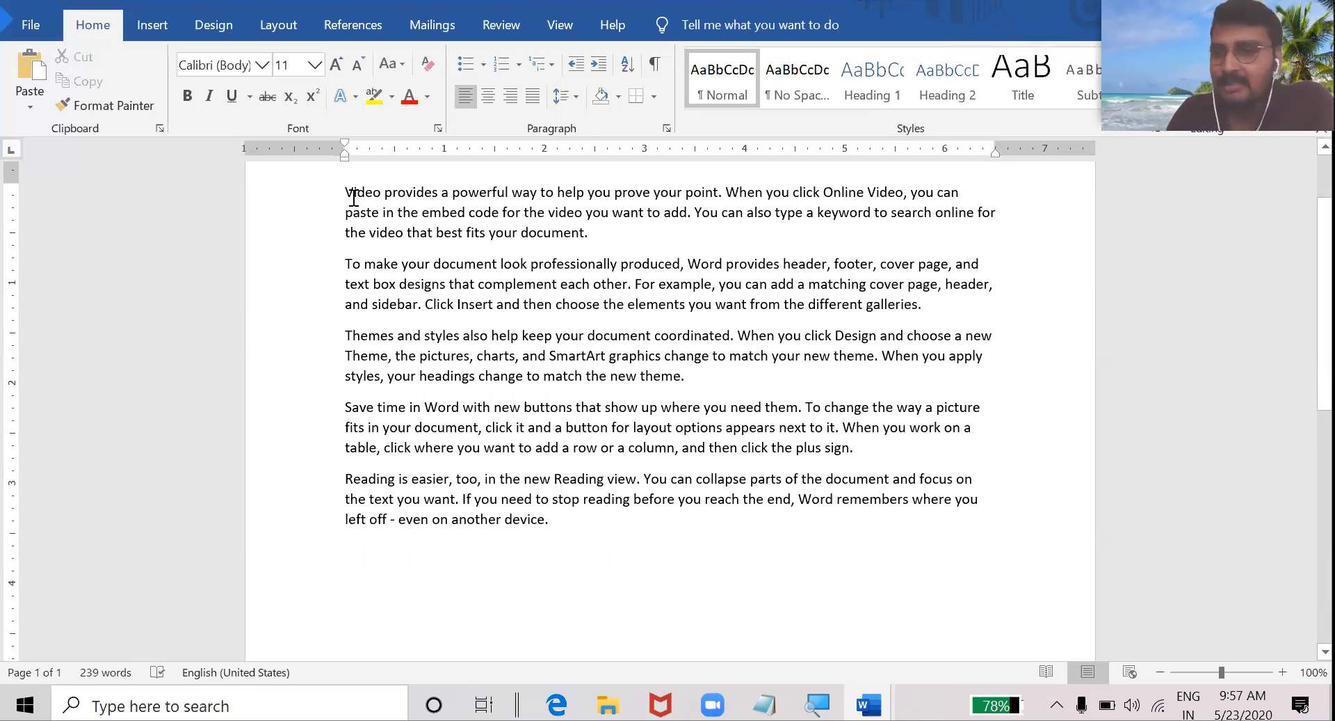
# Step: Highlight the first paragraph and the whole block of generated text to point them out
pyautogui.moveTo(354, 197); pyautogui.dragTo(666, 515)
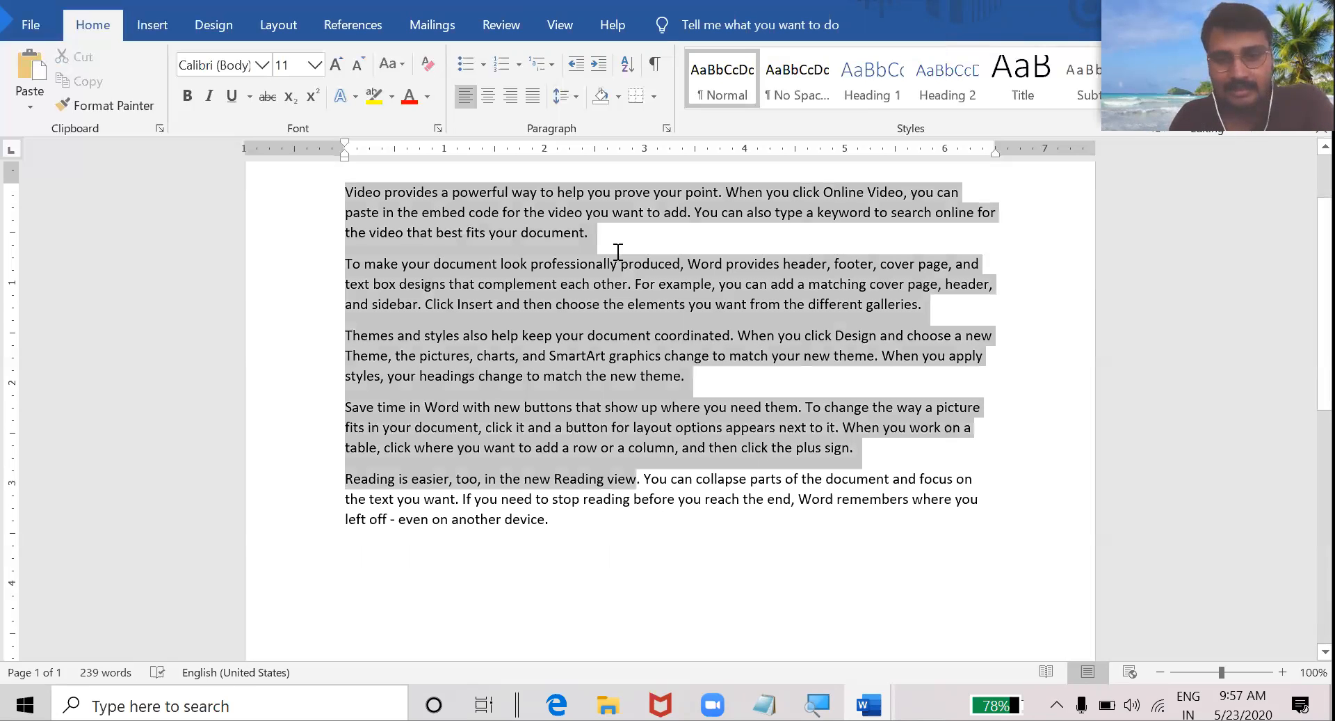
pyautogui.click(362, 186)
pyautogui.tripleClick(355, 184)
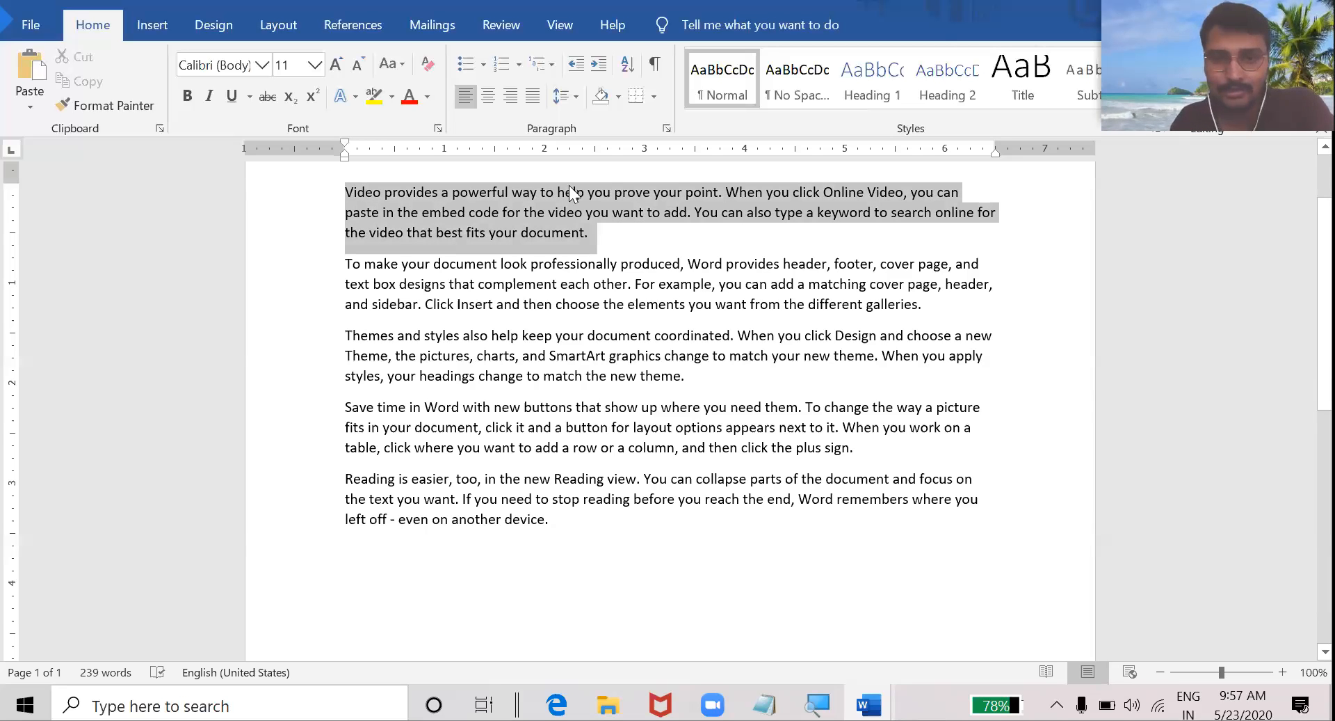
pyautogui.click(575, 281)
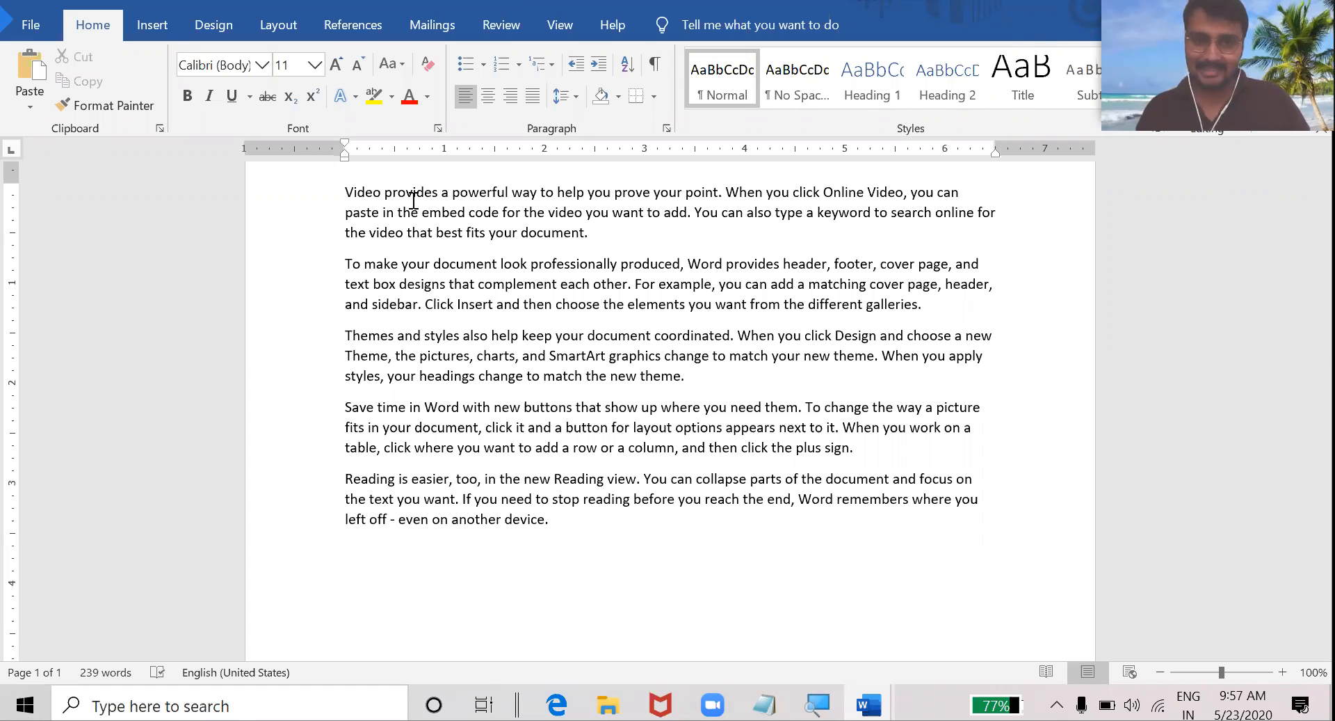
pyautogui.moveTo(346, 192); pyautogui.dragTo(652, 530)
pyautogui.press('Right')
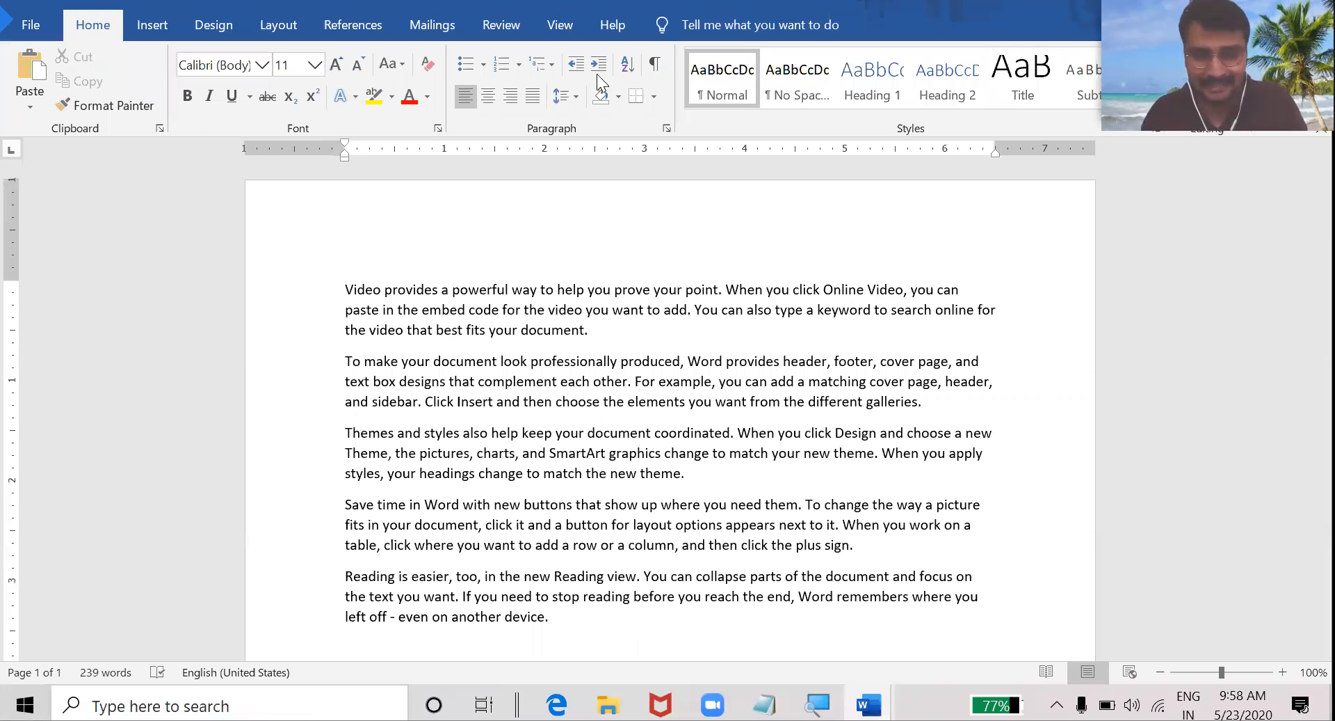
# Step: Enlarge the first paragraph's text to 16 pt
pyautogui.tripleClick(373, 288)
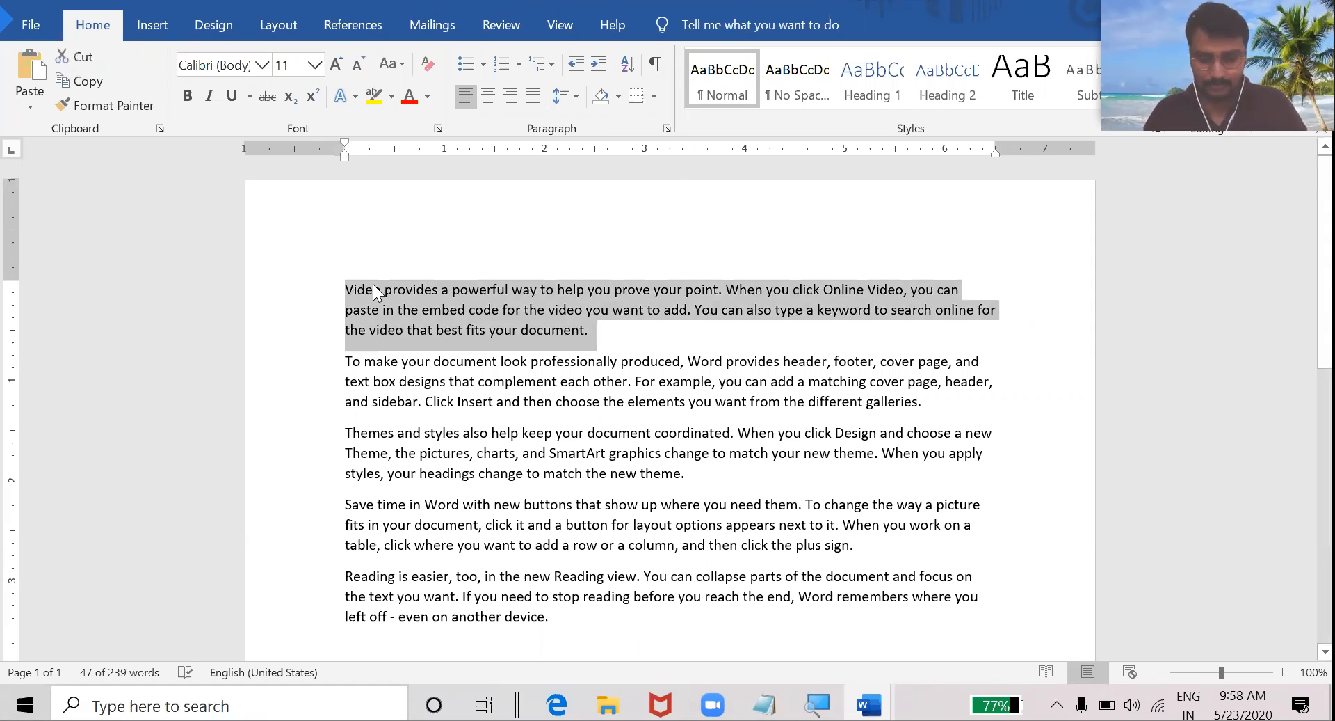
pyautogui.press('super')
pyautogui.press('super')
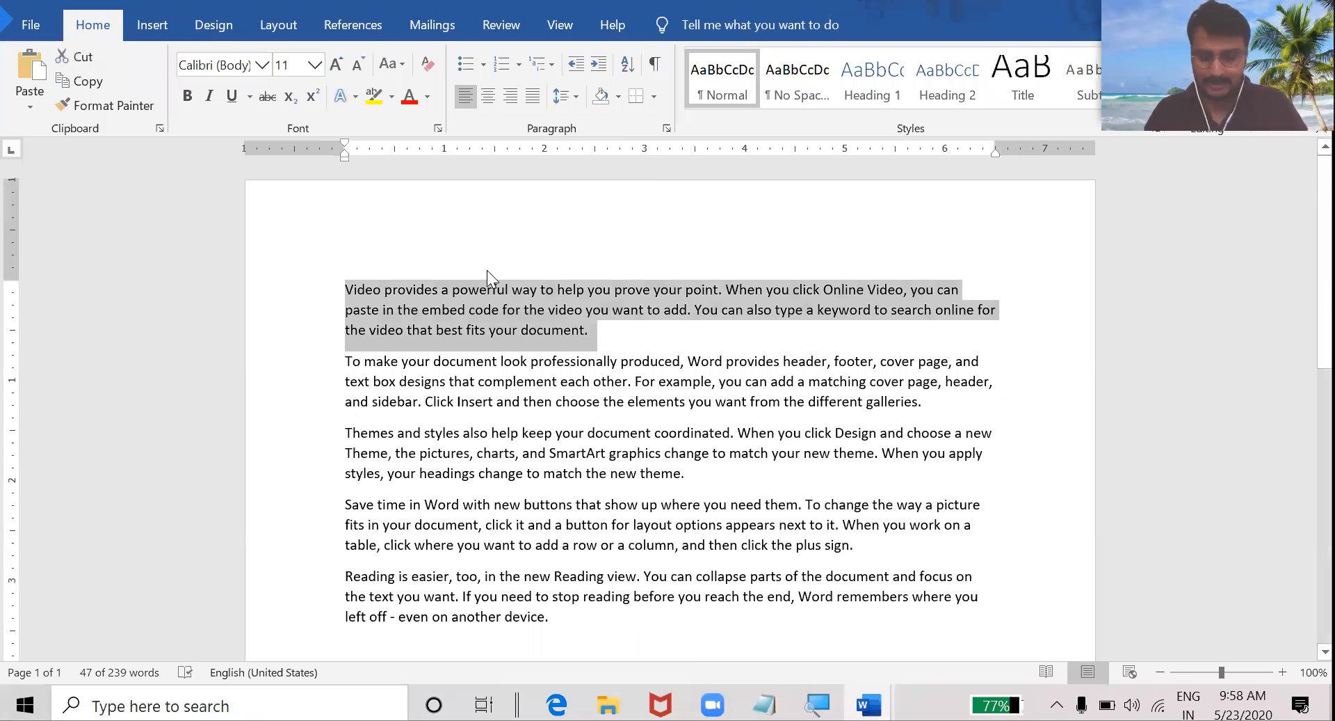
pyautogui.hotkey('ctrl', 'shift', '.')
pyautogui.hotkey('ctrl', 'shift', '.')
pyautogui.hotkey('ctrl', 'shift', '.')
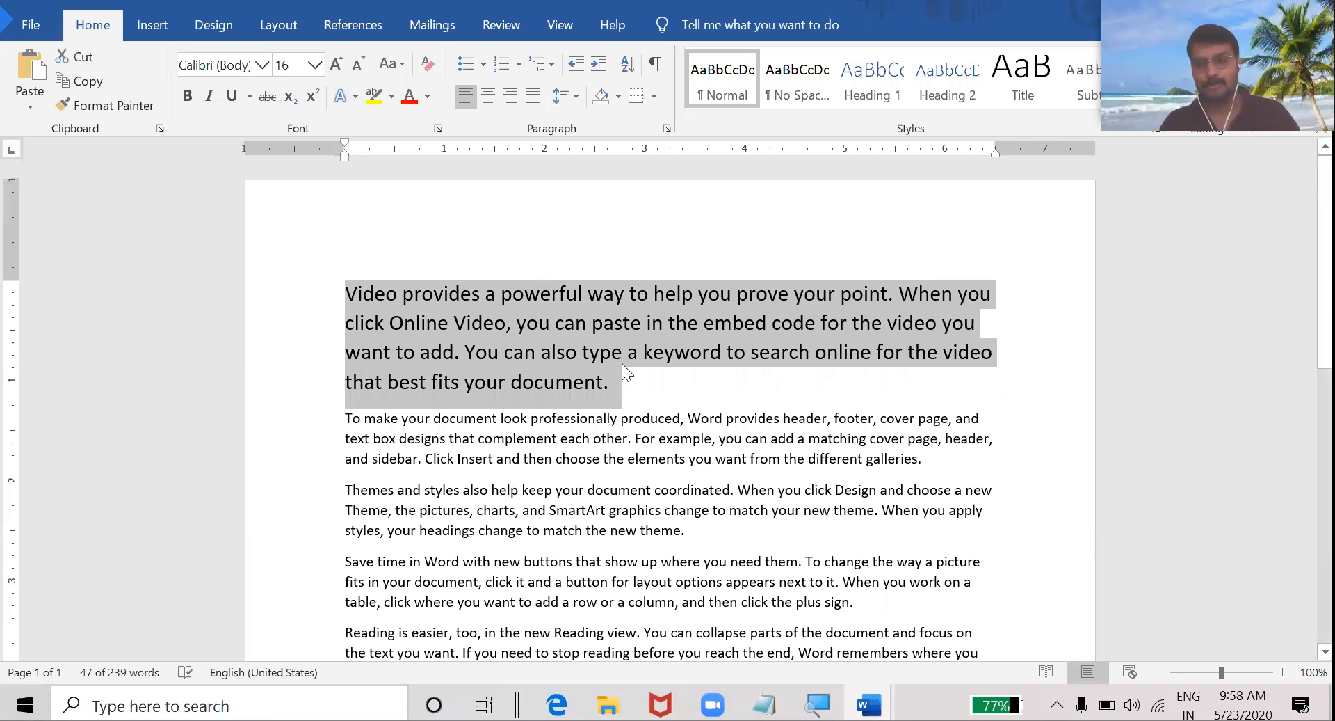
# Step: Change the first paragraph's font to Mongolian Baiti
pyautogui.click(263, 64)
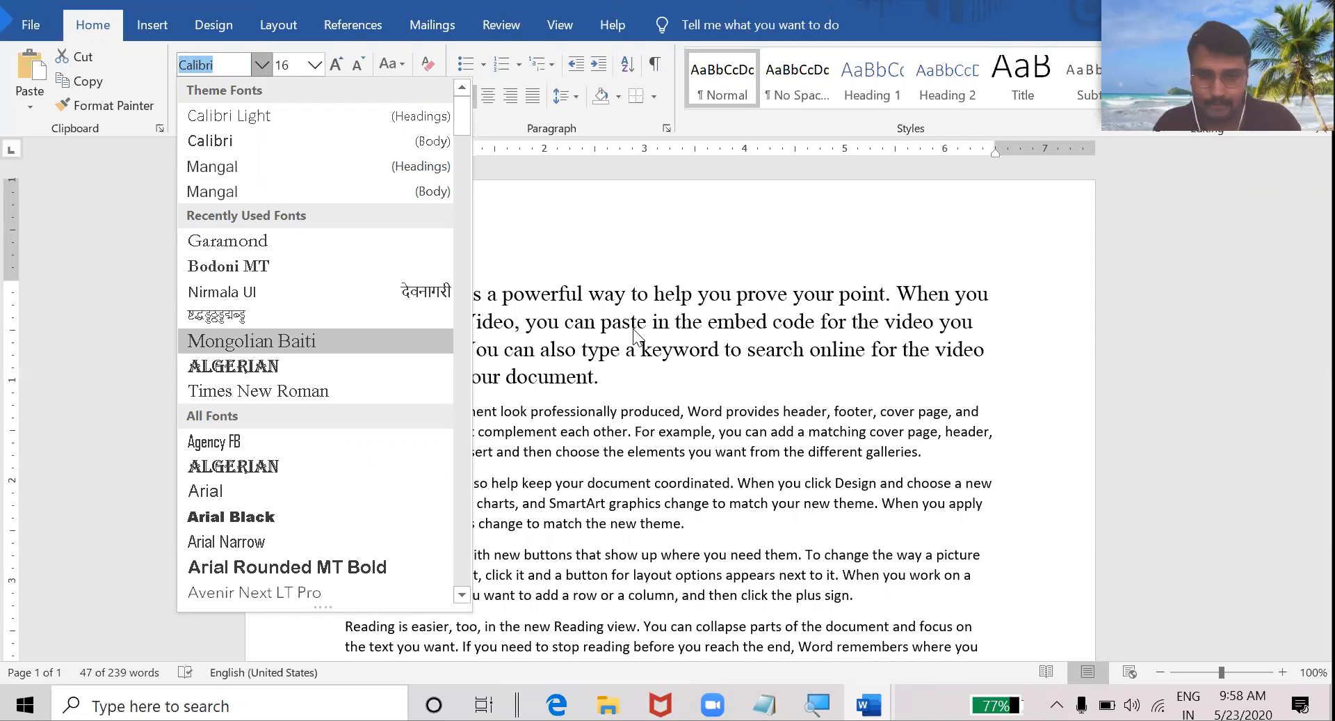
pyautogui.press('Return')
pyautogui.press('Right')
# Step: Change the font of the second paragraph, beginning "To make your document", to Bodoni MT
pyautogui.click(352, 411)
pyautogui.keyDown('shift'); pyautogui.click(946, 478); pyautogui.keyUp('shift')
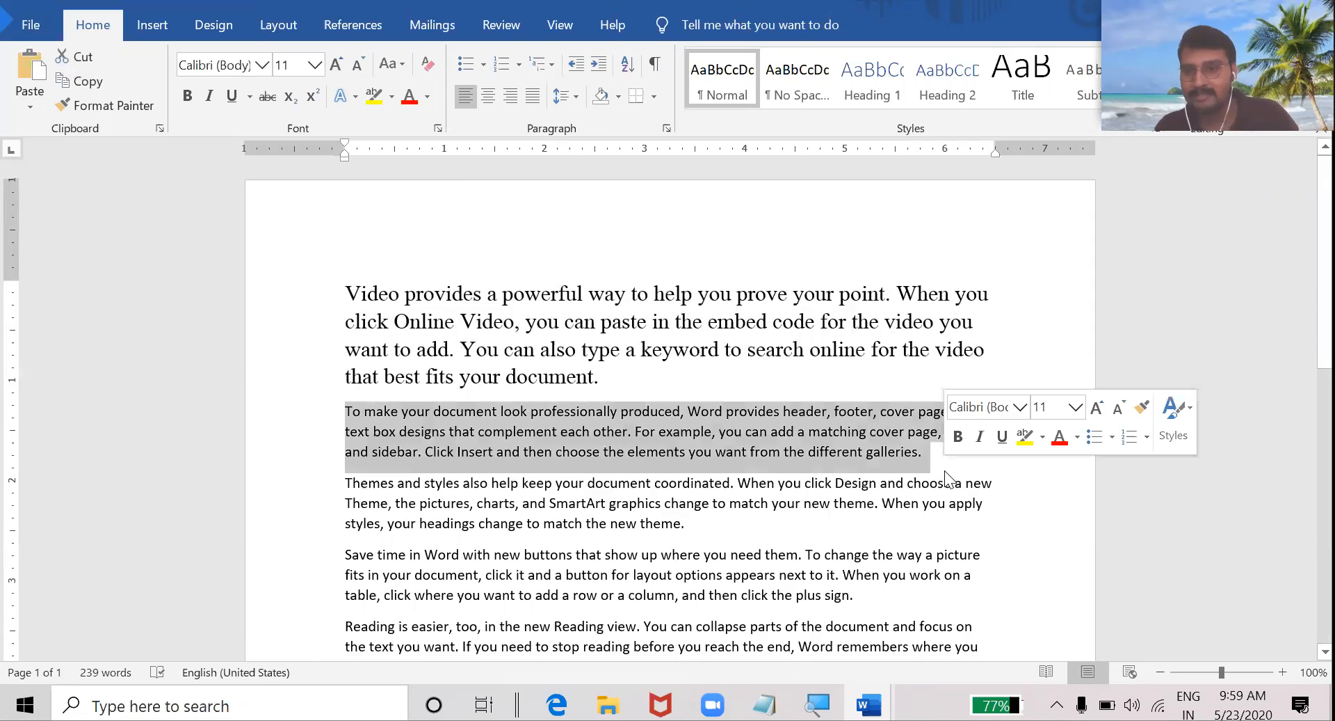
pyautogui.click(933, 459)
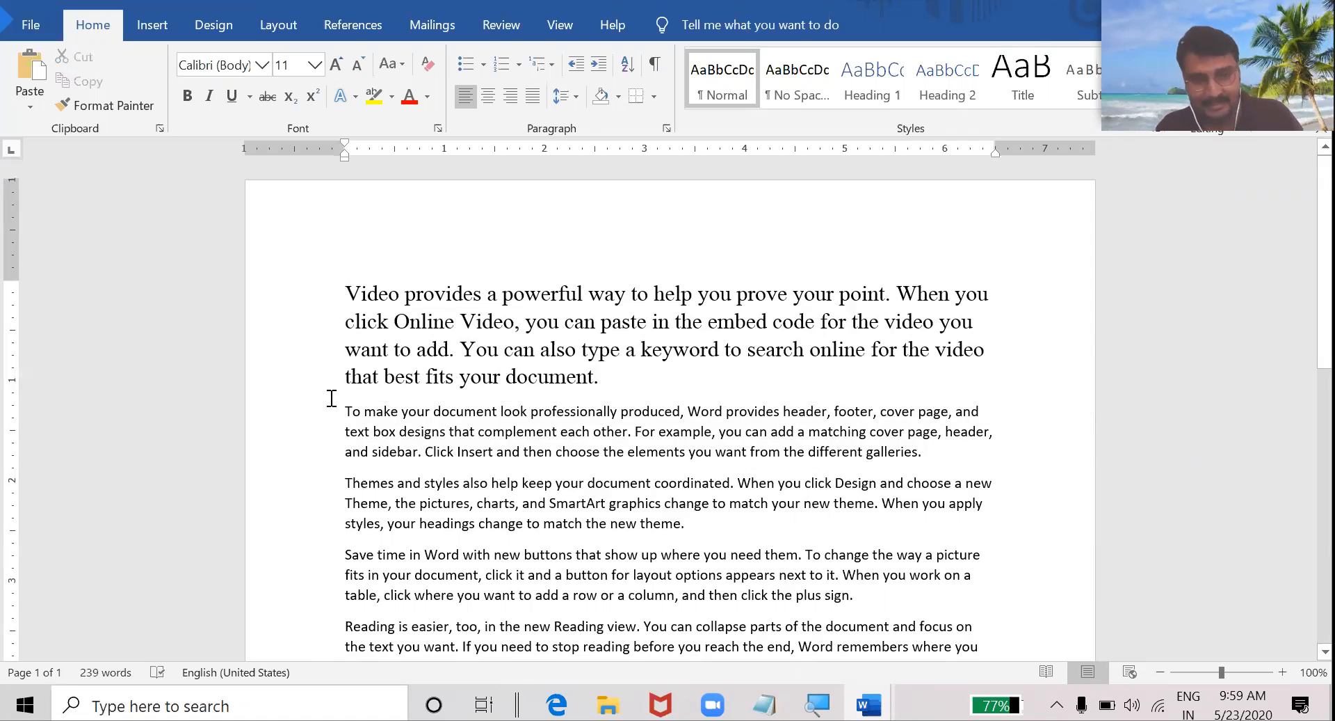
pyautogui.doubleClick(337, 409)
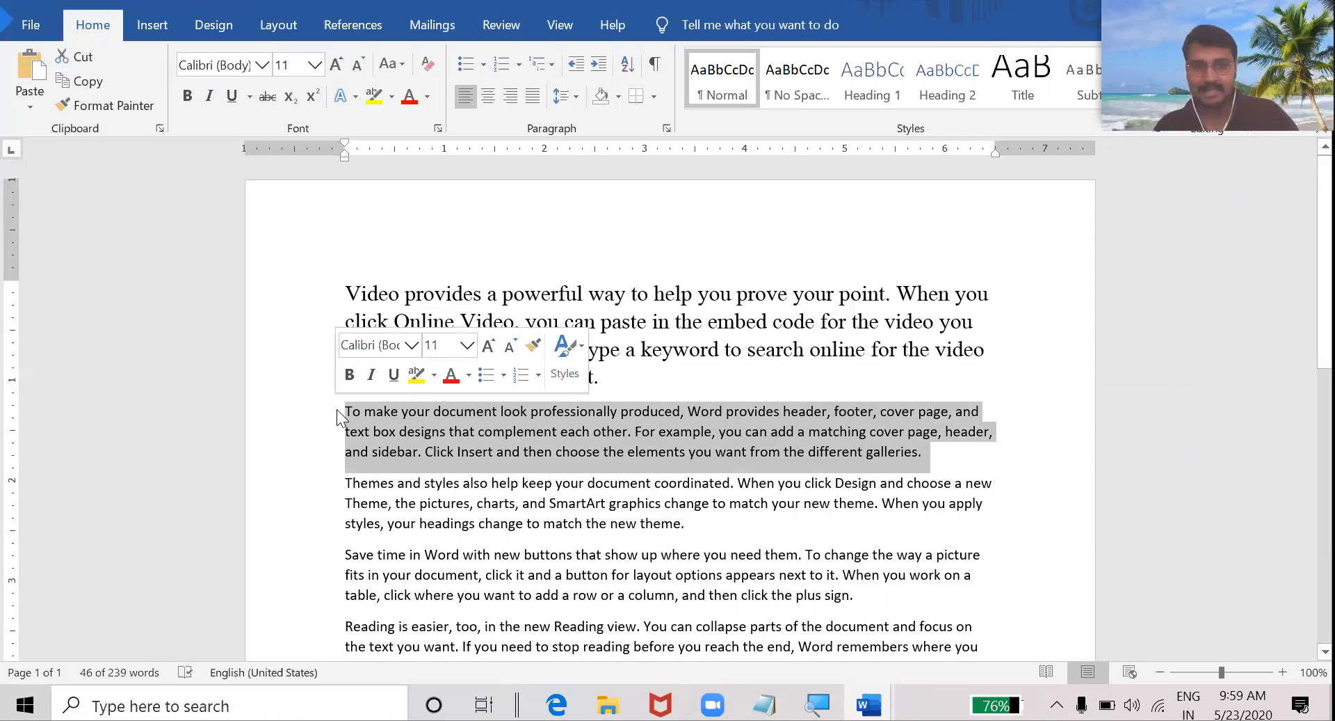
pyautogui.click(262, 64)
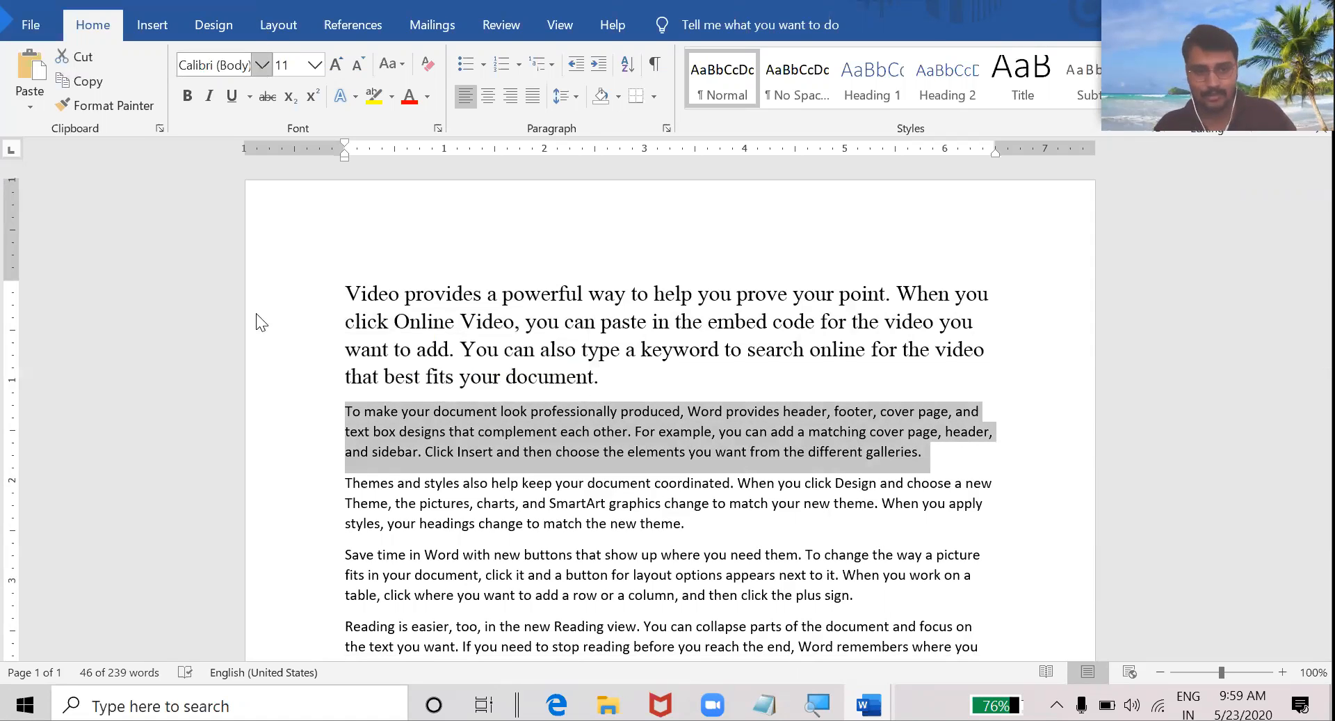
pyautogui.click(254, 291)
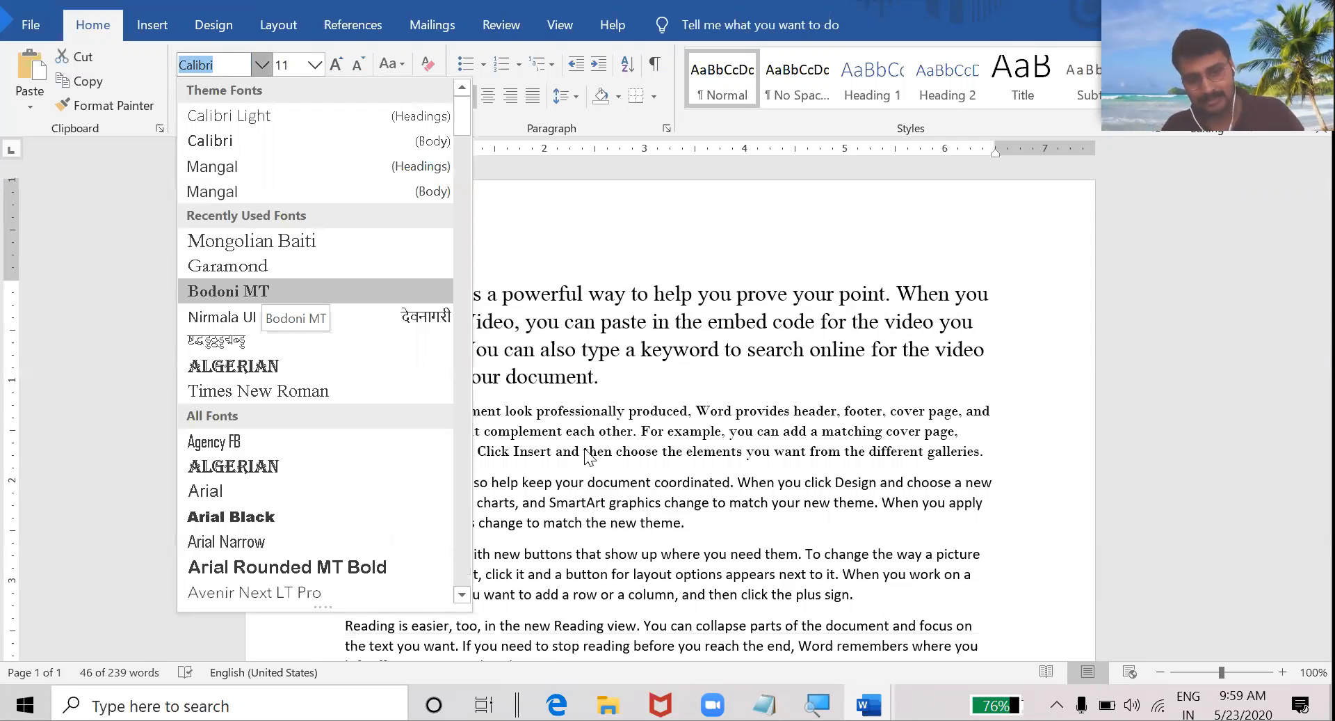
pyautogui.click(898, 410)
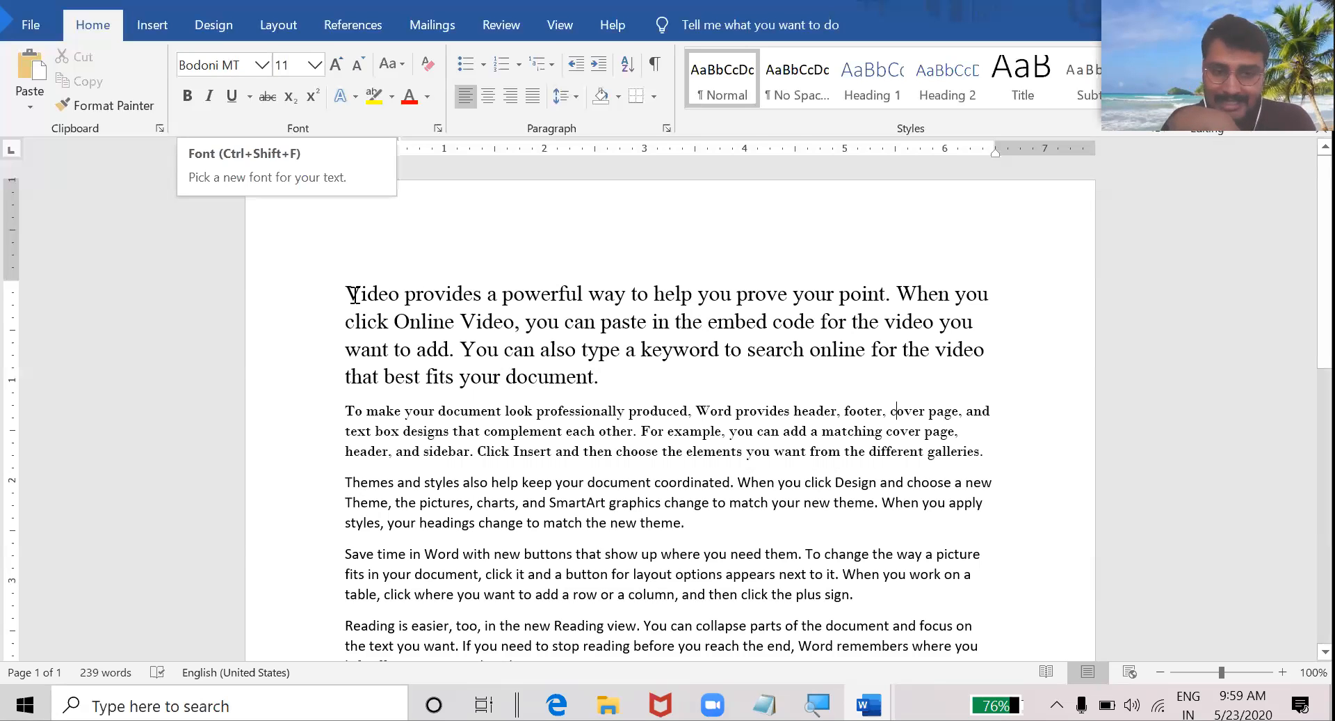
# Step: Apply the Bodoni MT font to the word "paste" in the first paragraph
pyautogui.moveTo(346, 293); pyautogui.dragTo(735, 366)
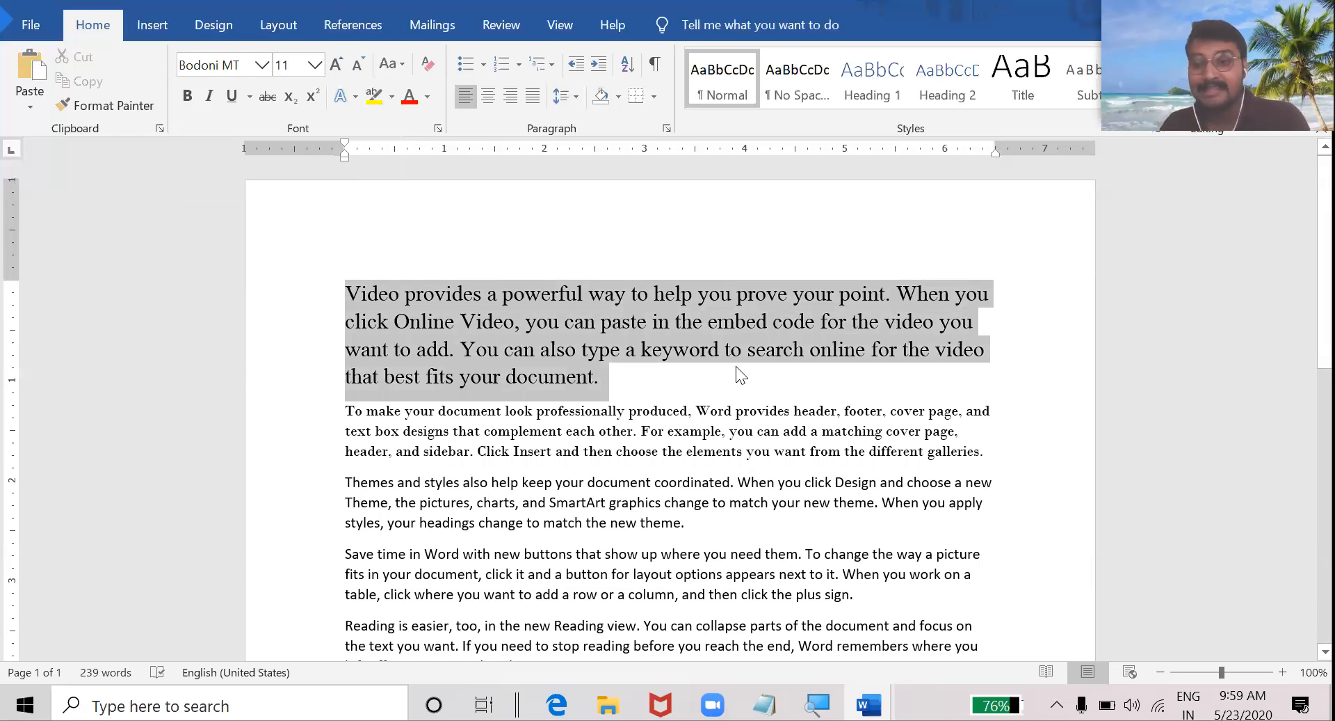
pyautogui.click(615, 326)
pyautogui.click(261, 68)
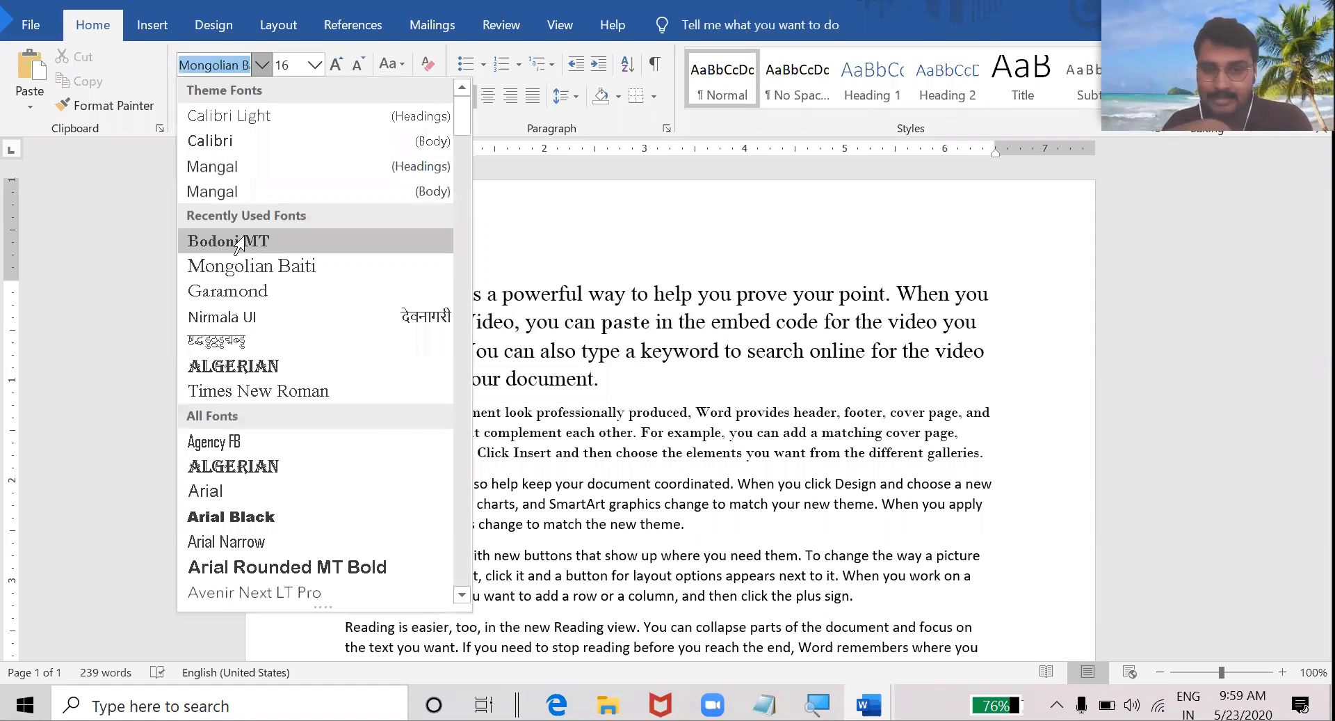
pyautogui.click(236, 237)
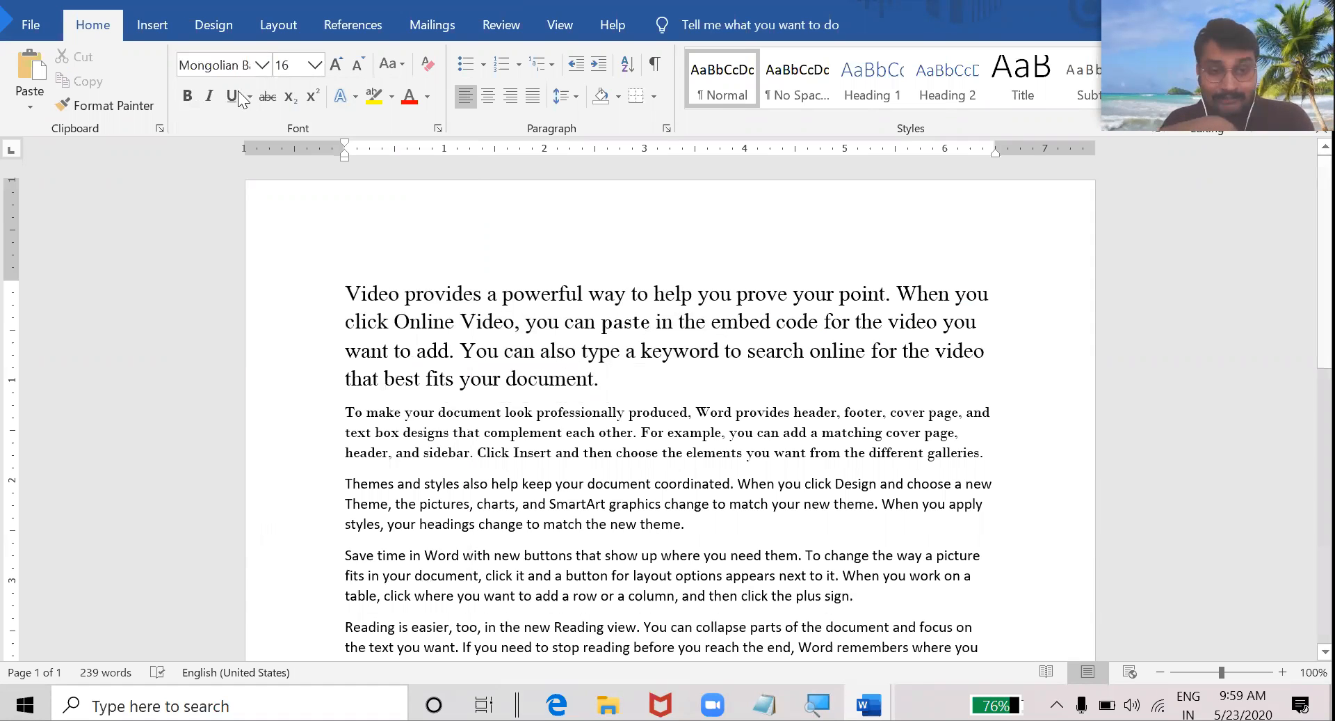
pyautogui.click(257, 71)
pyautogui.click(713, 330)
# Step: Set the second paragraph's font size to 20 pt
pyautogui.moveTo(347, 411); pyautogui.dragTo(994, 451)
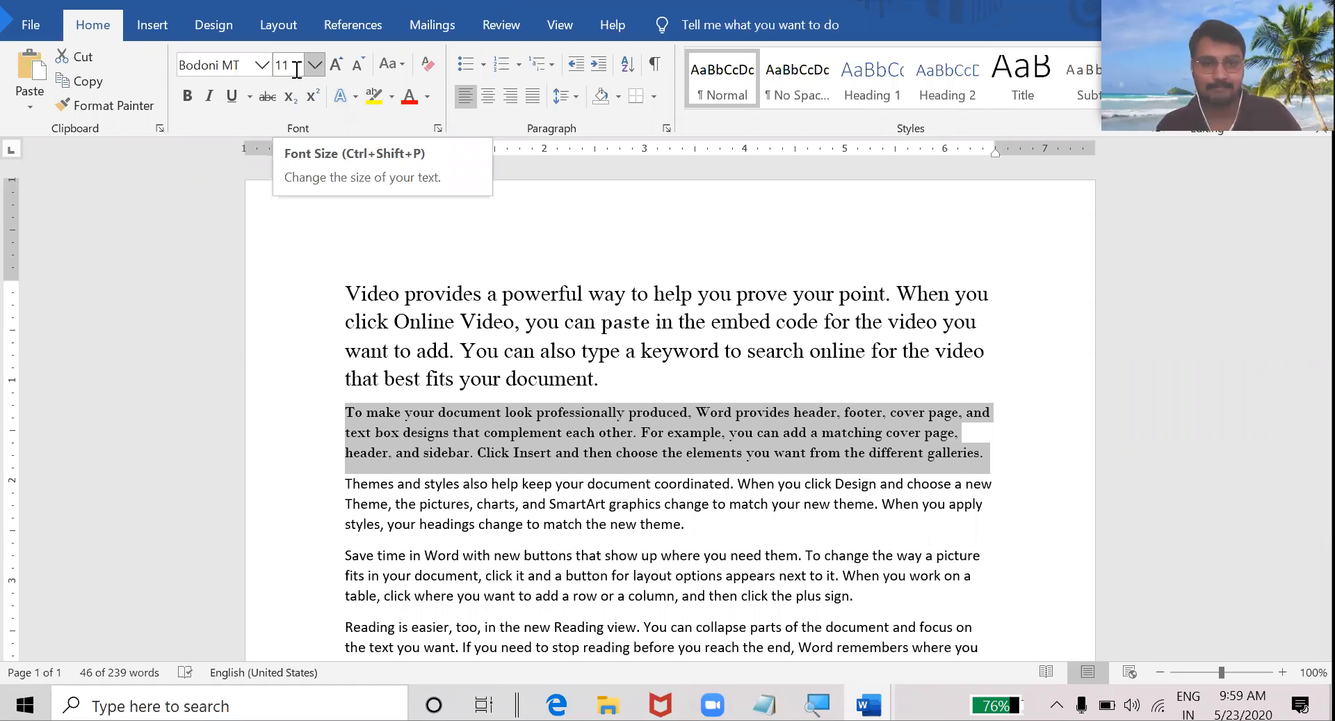
pyautogui.click(315, 65)
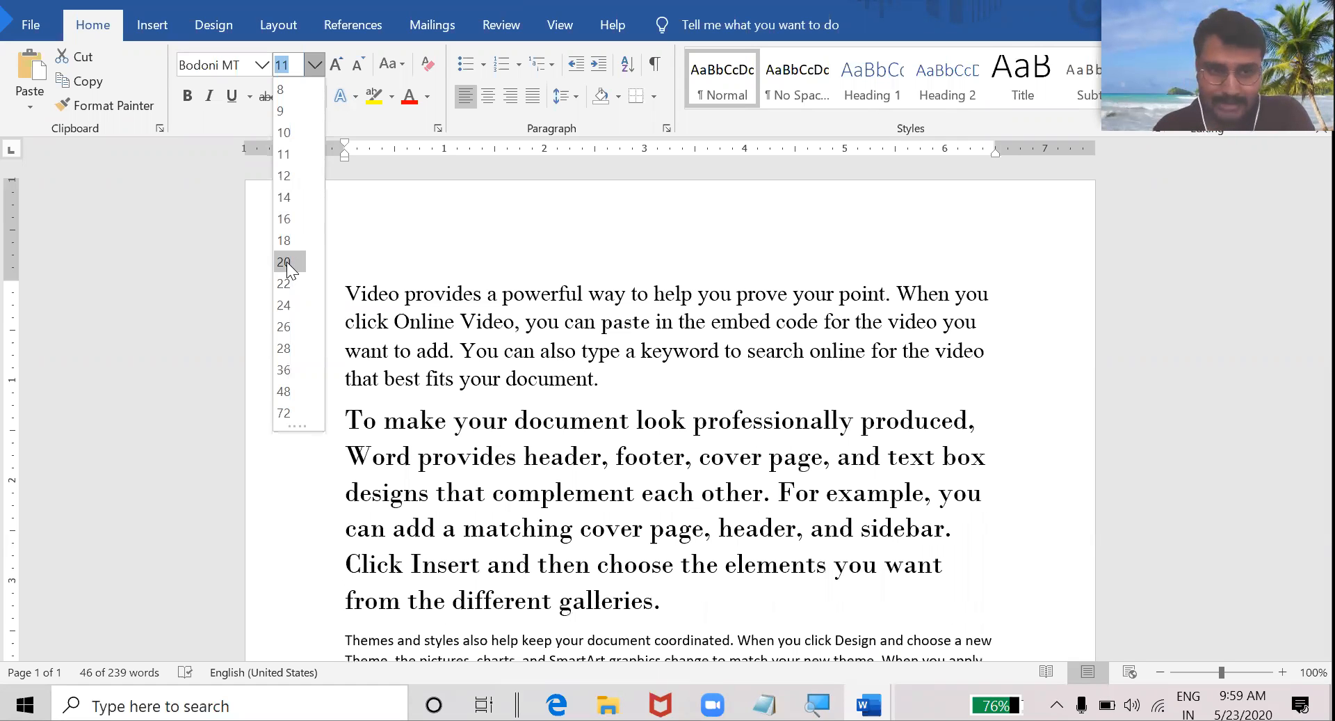
pyautogui.press('Return')
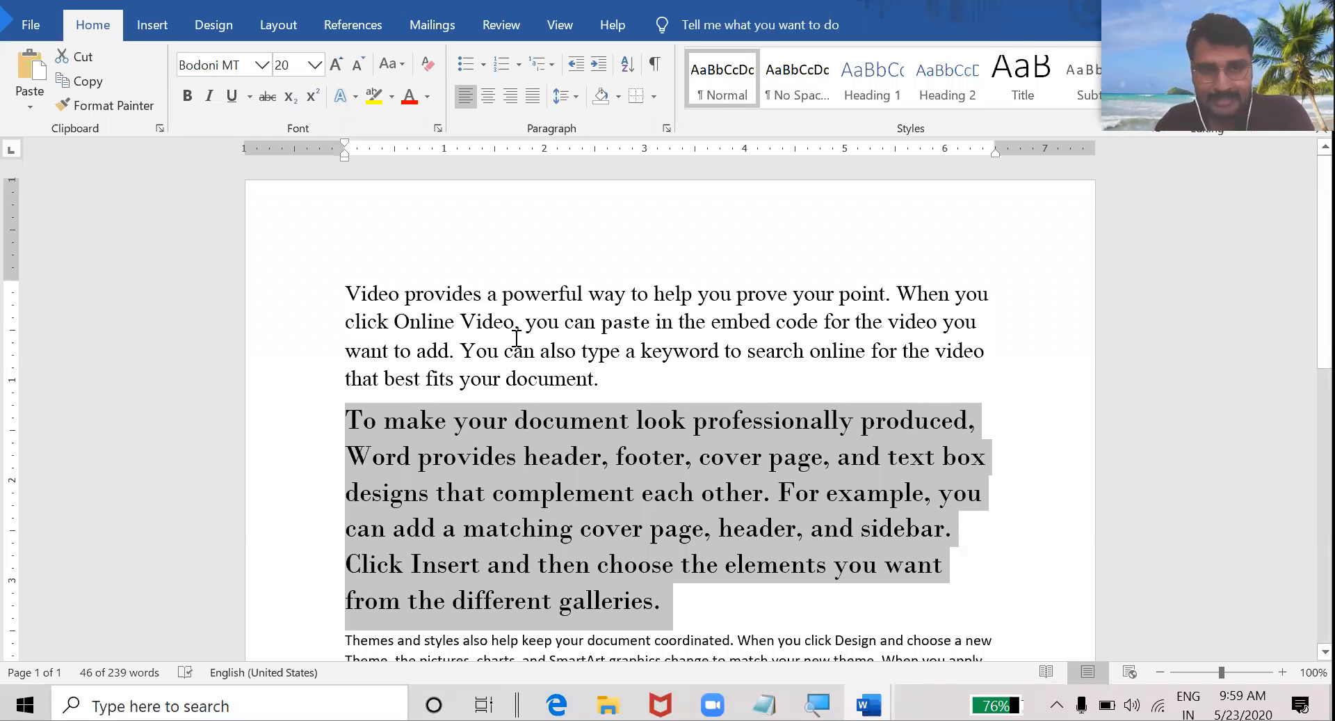
# Step: Increase the second paragraph's font size step by step to 100 pt
pyautogui.click(336, 64)
pyautogui.click(336, 65)
pyautogui.click(336, 65)
pyautogui.click(336, 65)
pyautogui.click(335, 65)
pyautogui.click(341, 65)
pyautogui.click(340, 65)
pyautogui.click(341, 65)
pyautogui.click(341, 65)
pyautogui.click(340, 65)
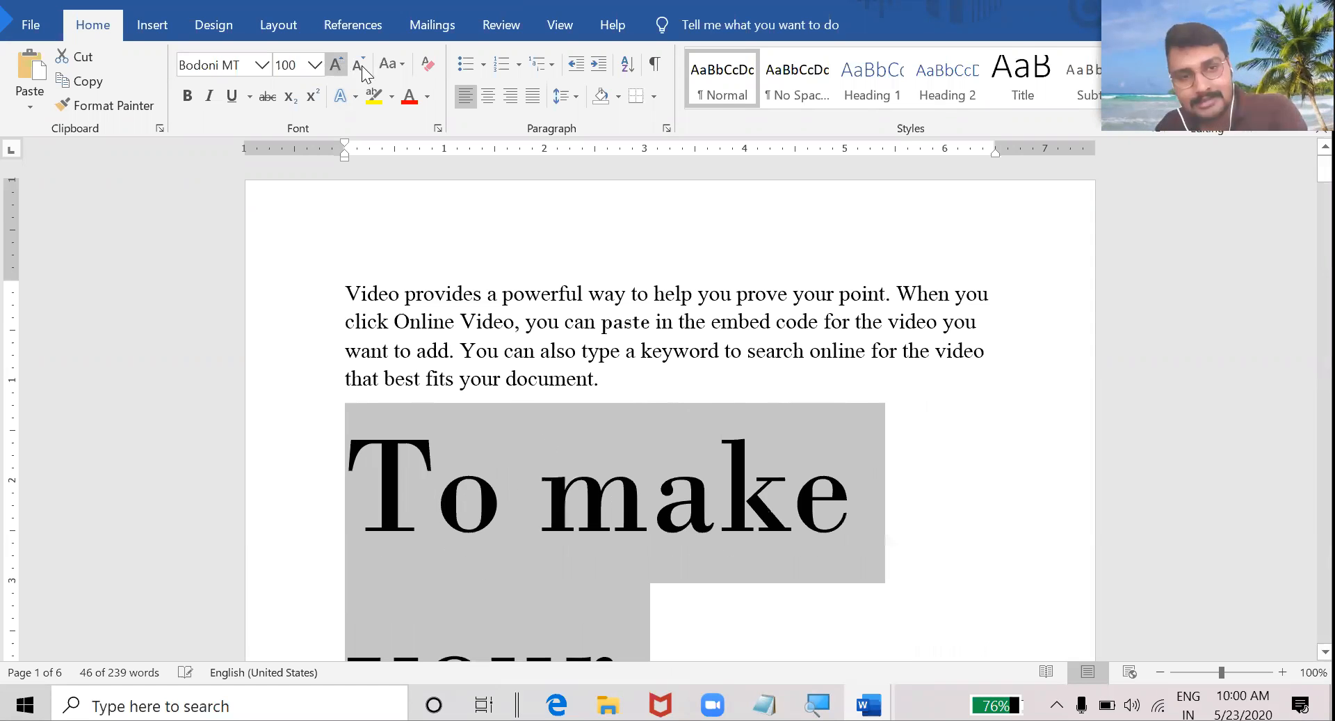
# Step: Decrease the second paragraph's font size step by step to 14 pt
pyautogui.click(362, 65)
pyautogui.click(361, 65)
pyautogui.click(361, 65)
pyautogui.click(361, 65)
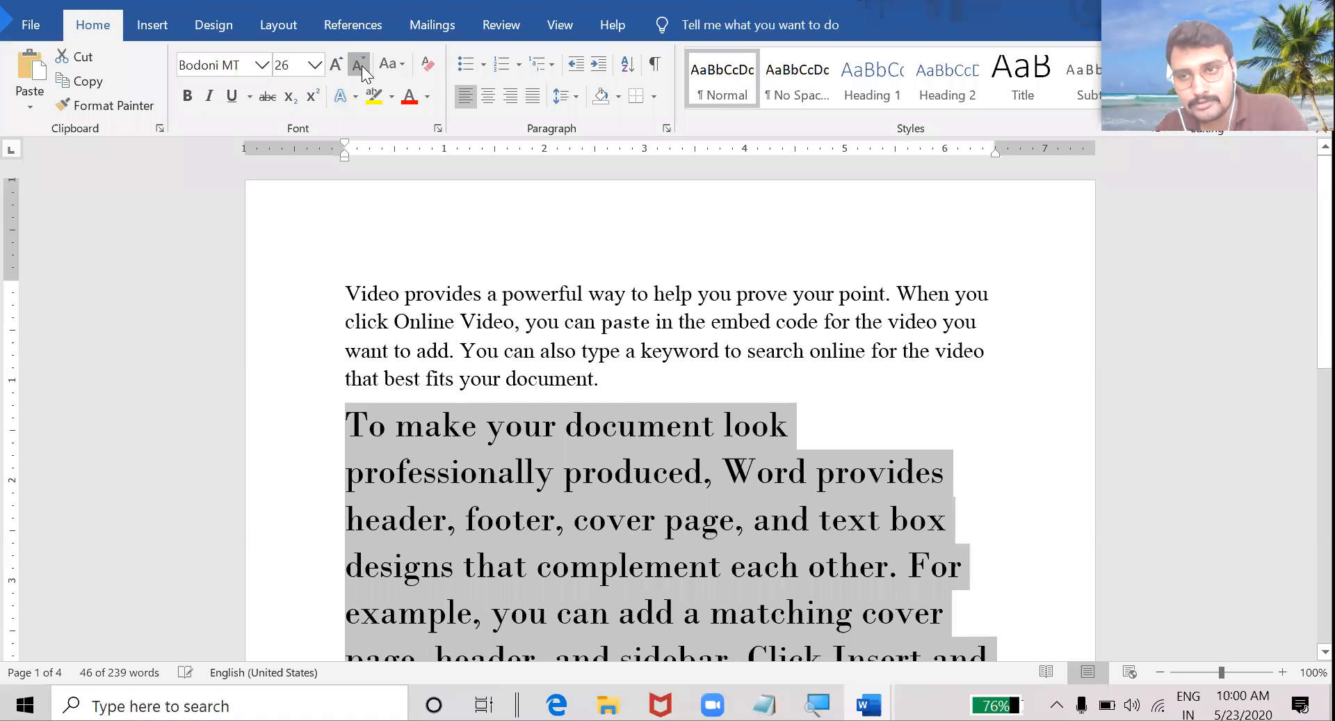
pyautogui.click(362, 65)
pyautogui.click(362, 65)
pyautogui.click(362, 66)
pyautogui.click(361, 65)
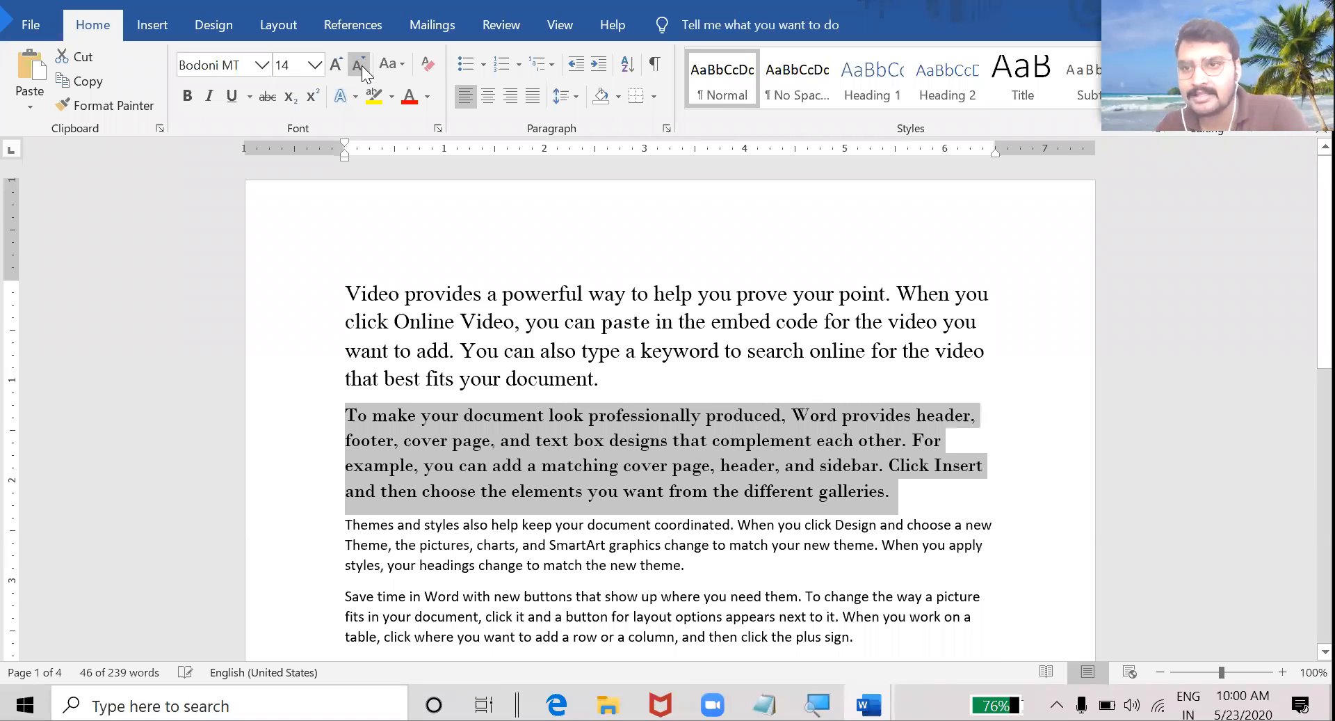
# Step: Preview the Times New Roman font and the 36 pt size on the second paragraph without applying either
pyautogui.click(262, 64)
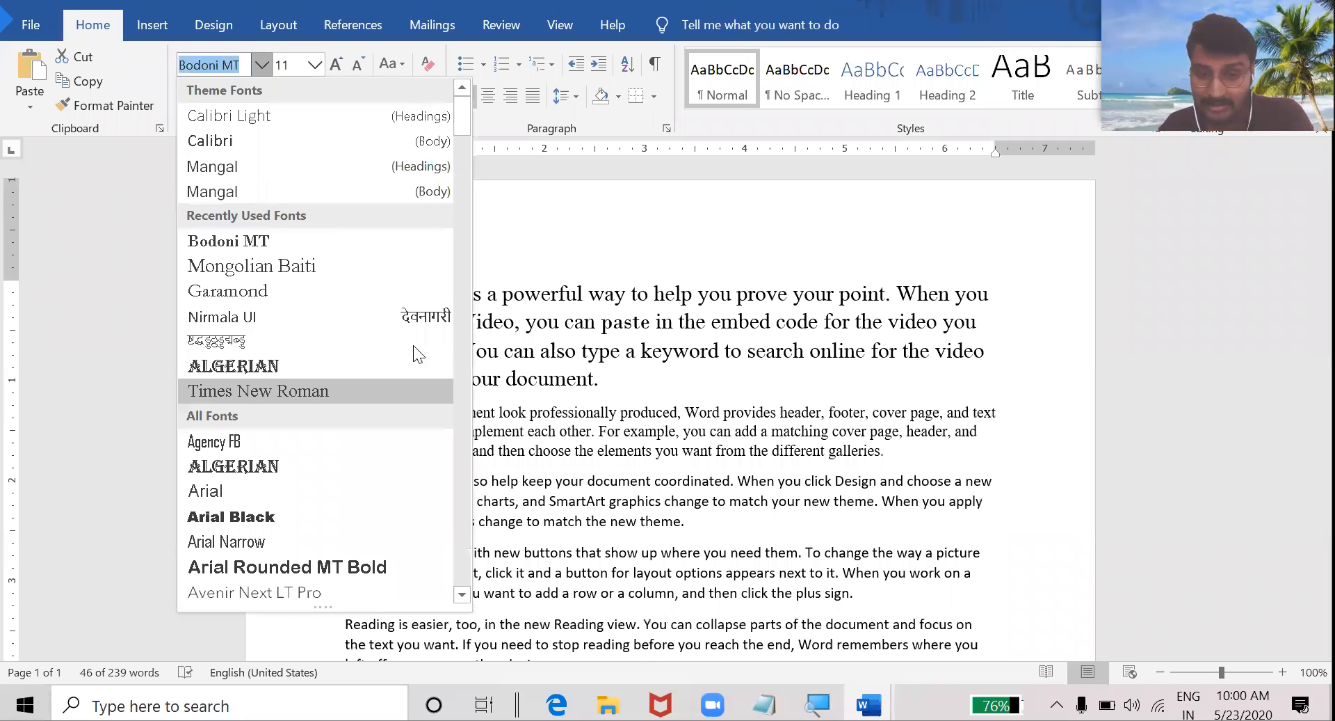
pyautogui.press('Escape')
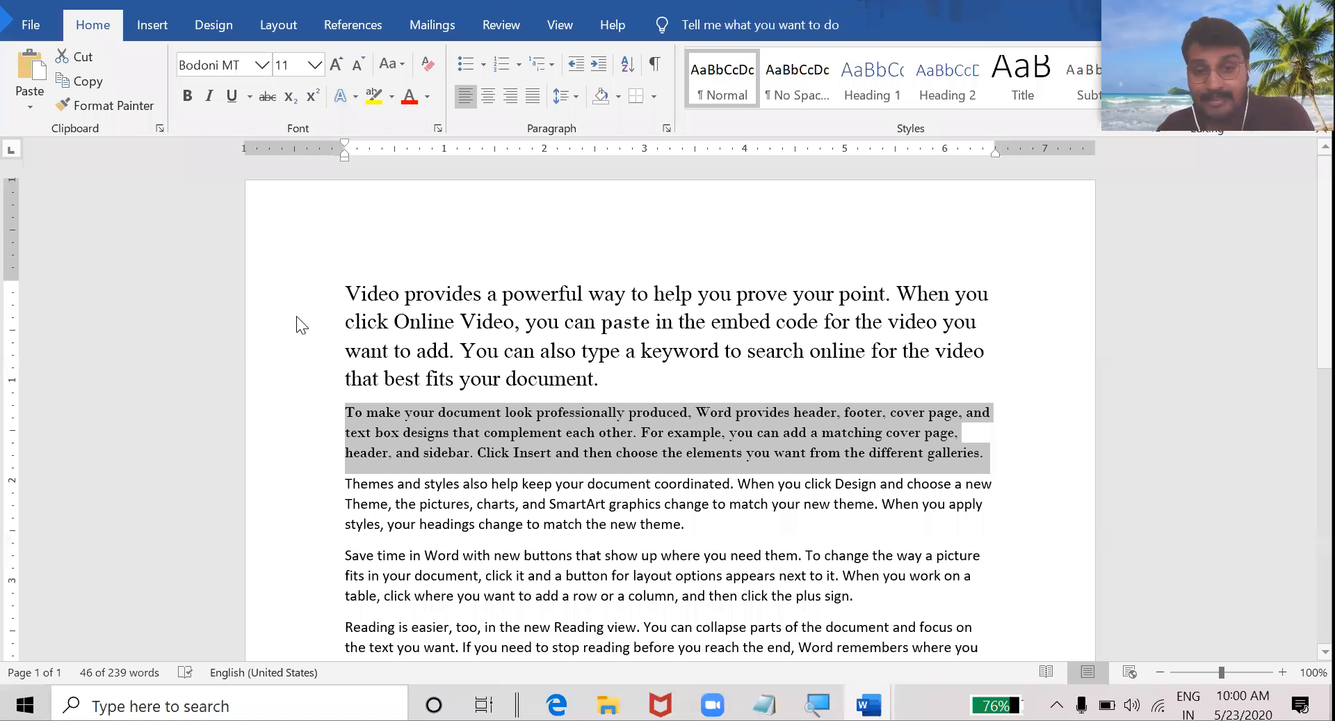
pyautogui.click(315, 66)
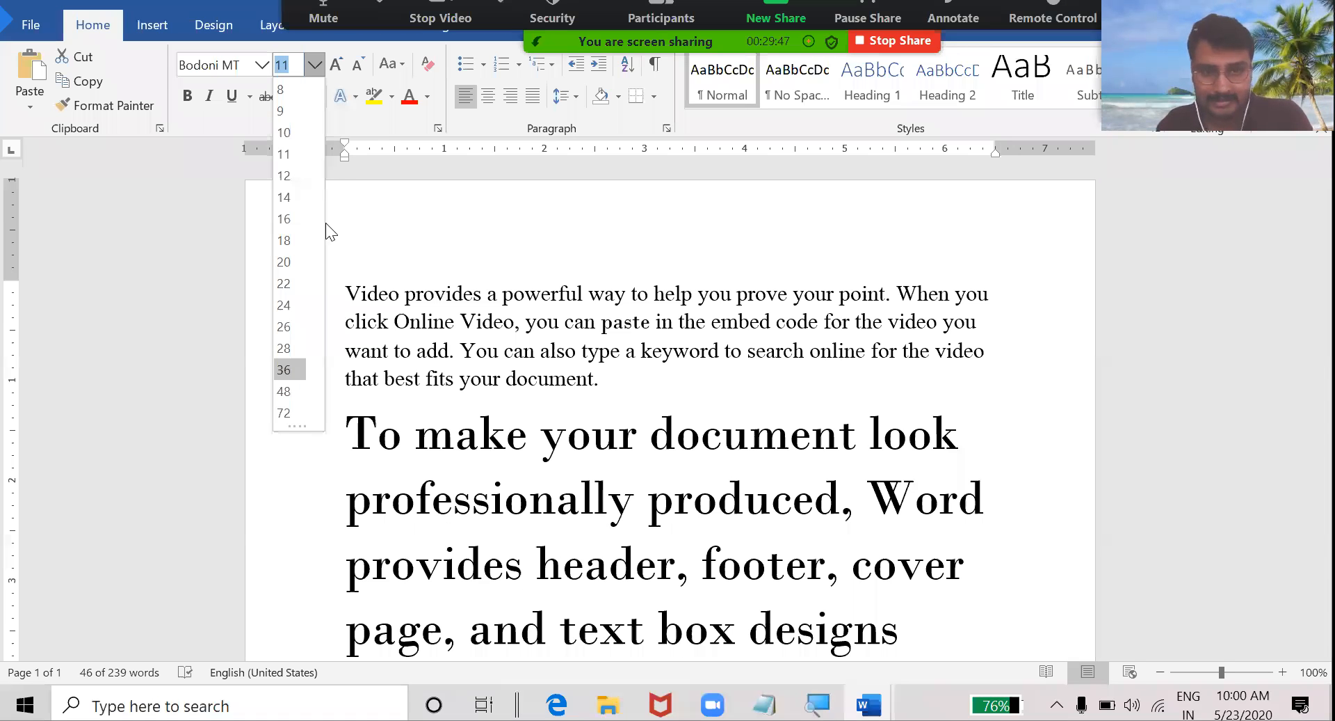
pyautogui.press('Escape')
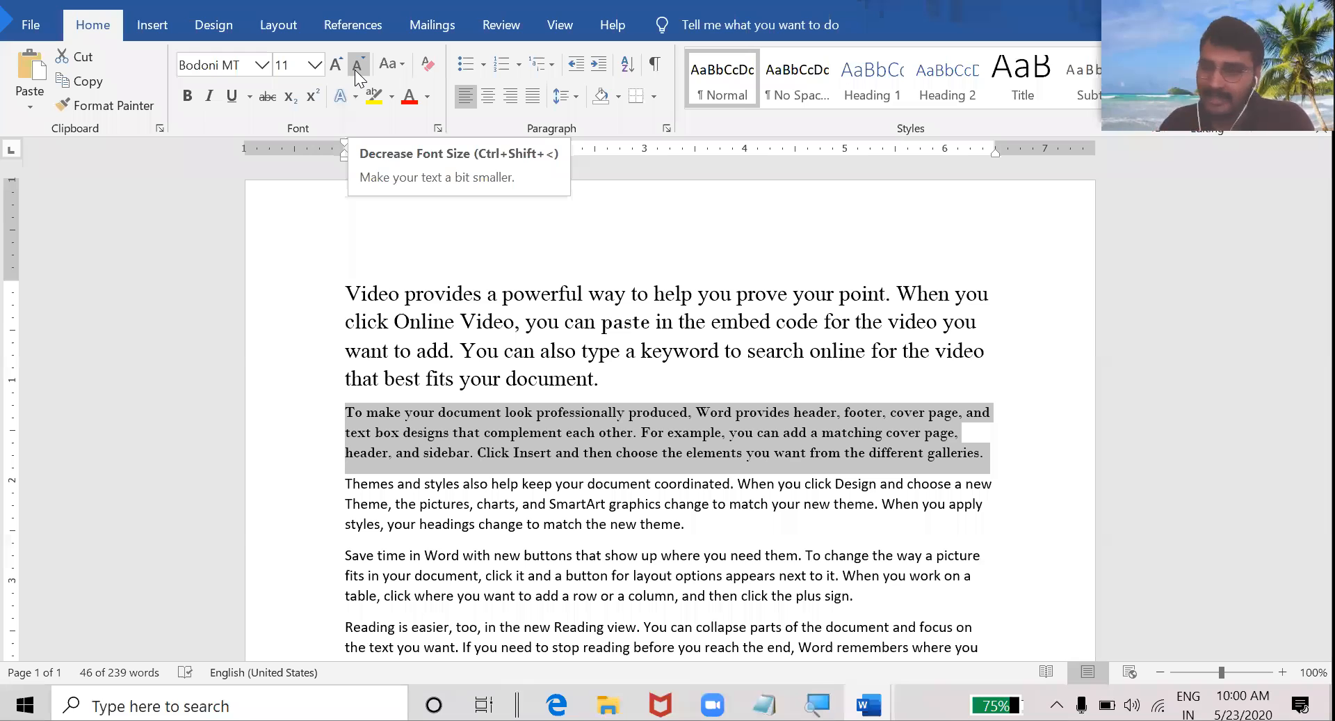
# Step: Change the letter case of the whole first paragraph to lowercase and after that to UPPERCASE
pyautogui.click(398, 64)
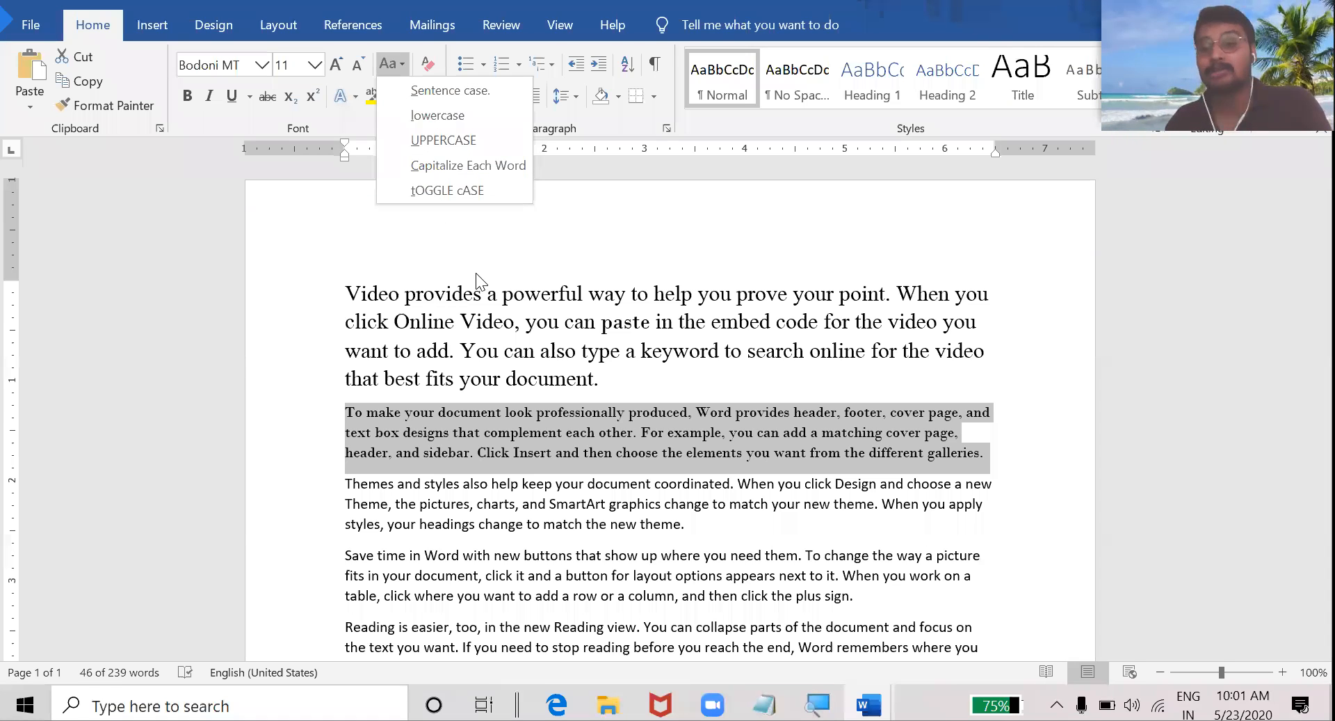
pyautogui.click(436, 284)
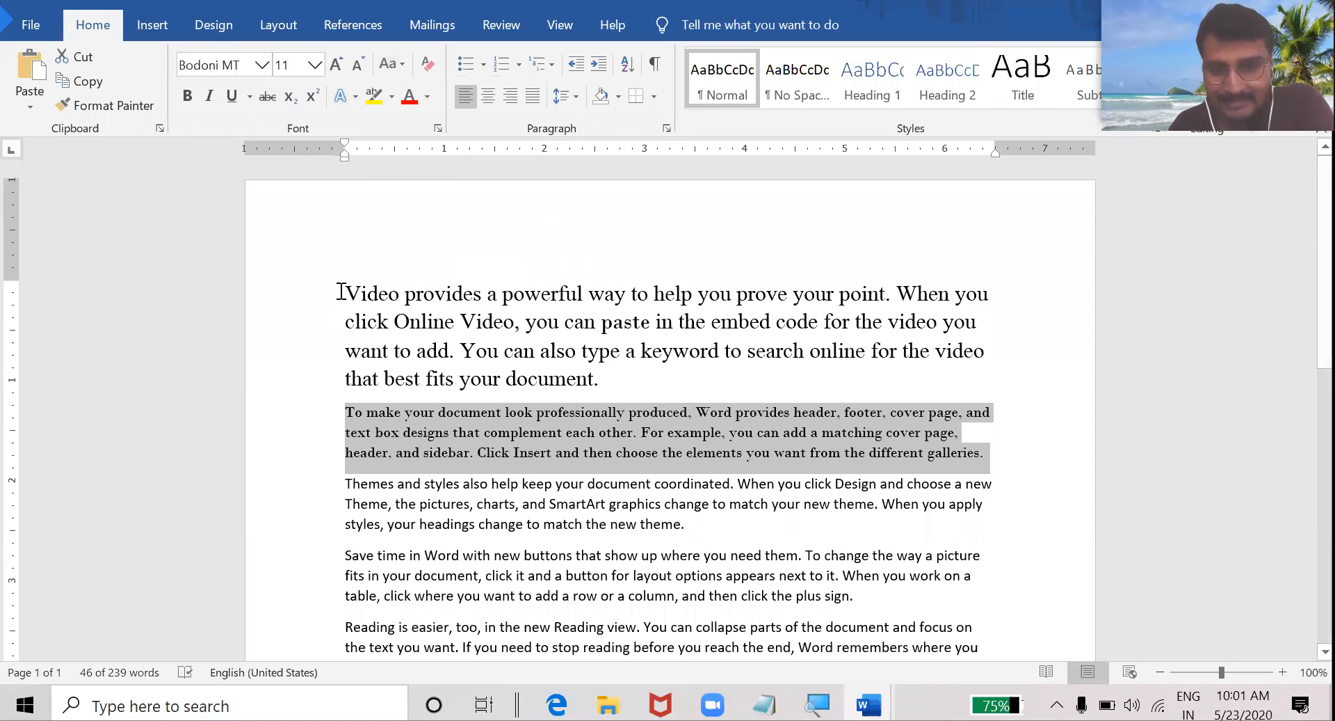
pyautogui.tripleClick(601, 376)
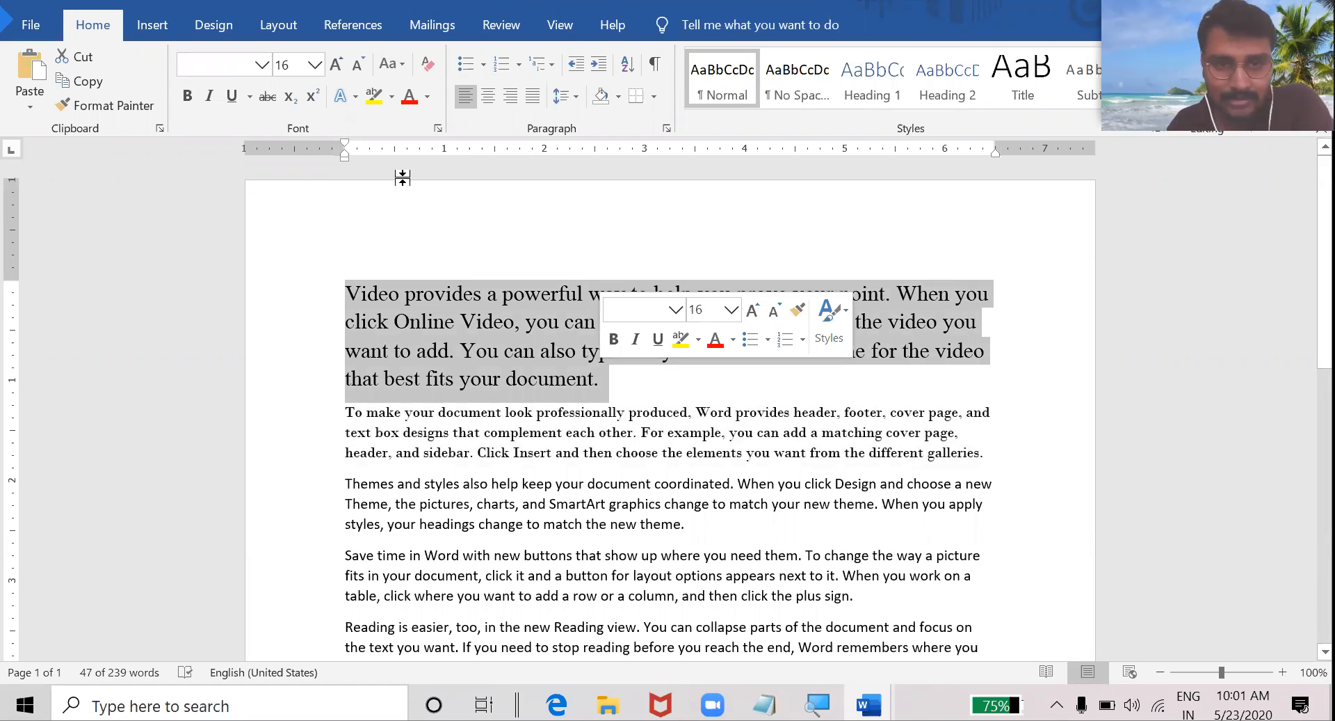
pyautogui.click(402, 66)
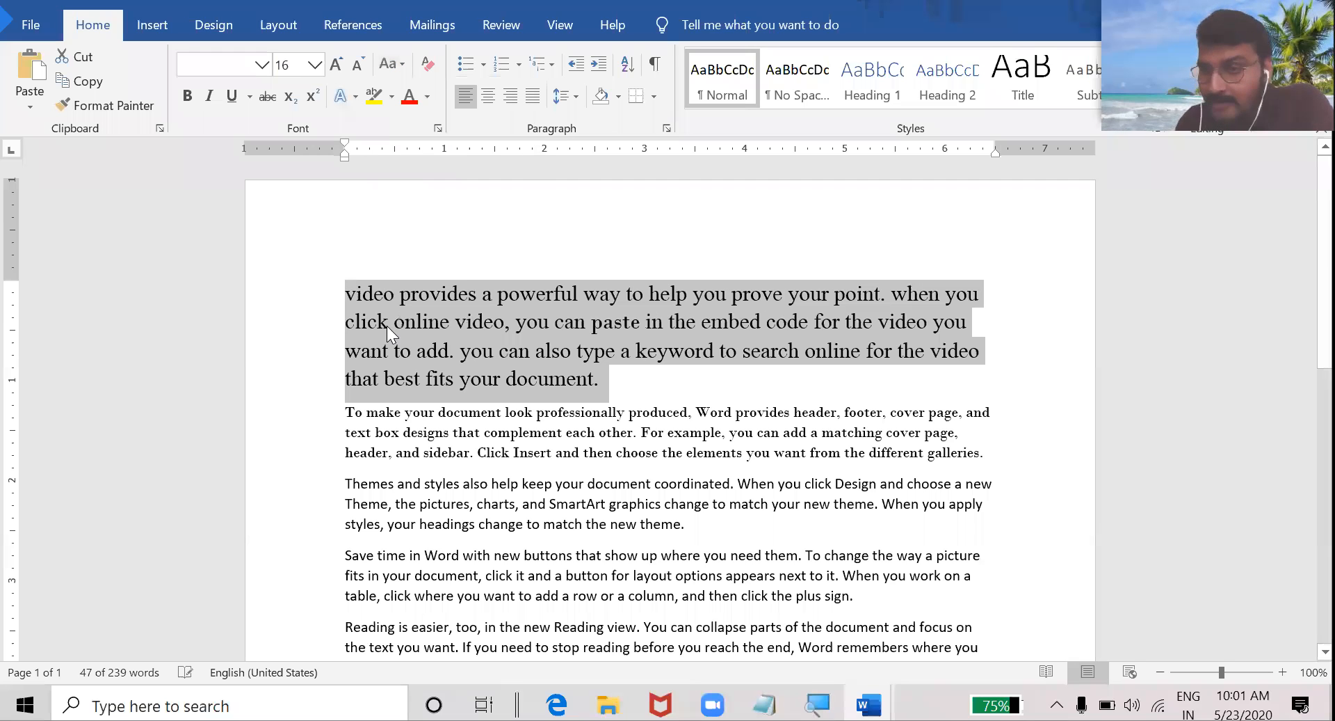
pyautogui.click(402, 66)
pyautogui.click(443, 140)
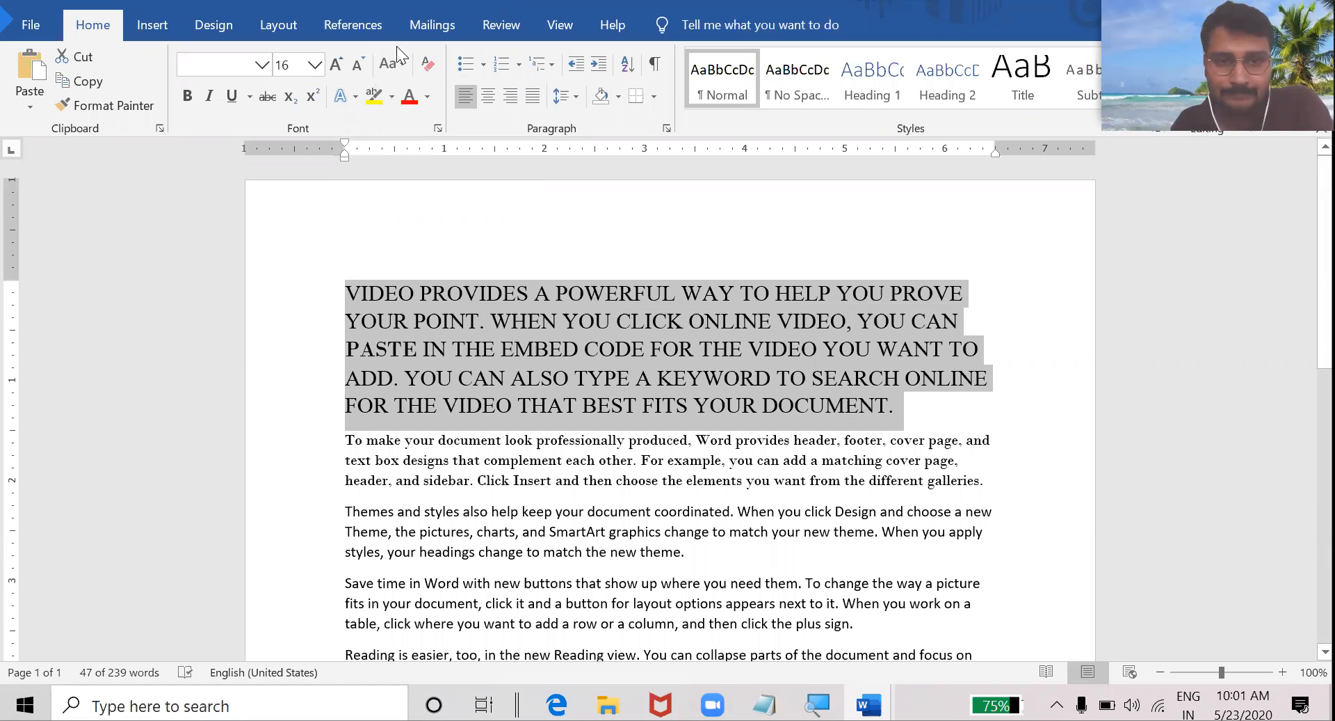
# Step: Apply Capitalize Each Word to the first paragraph and toggle the case of its word "Way"
pyautogui.click(396, 66)
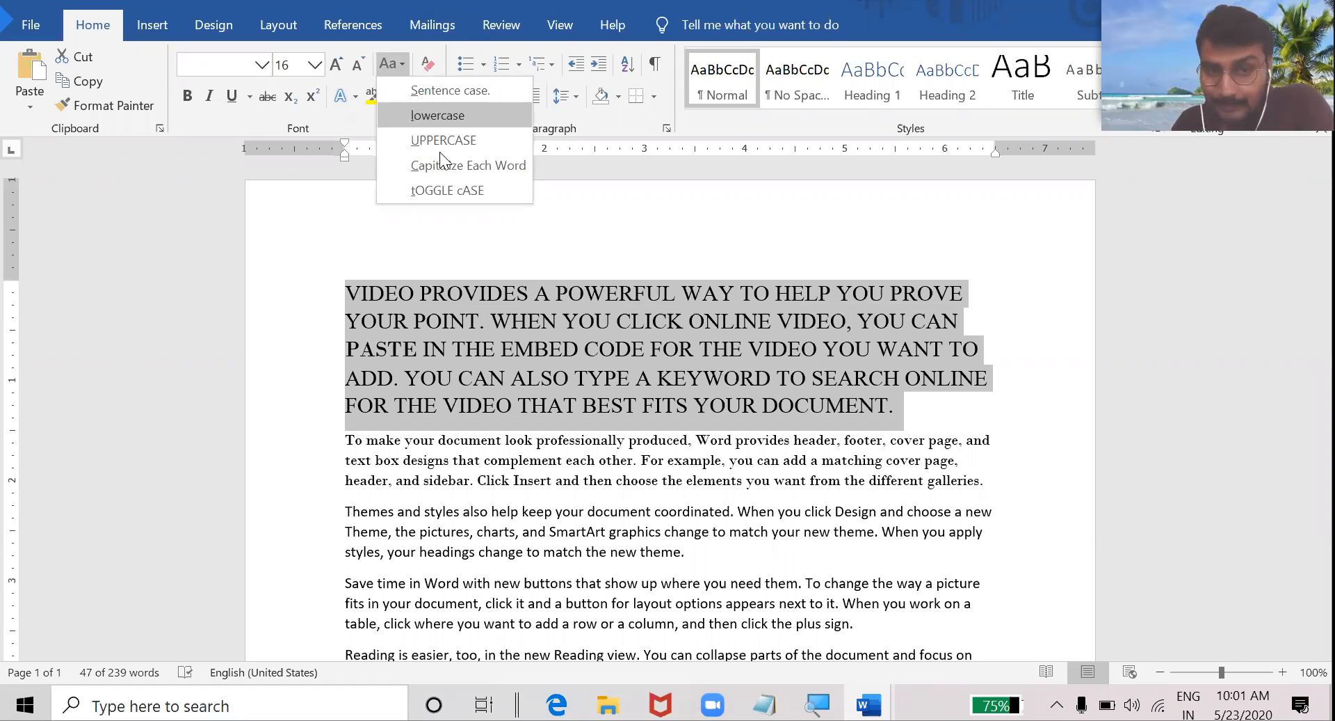
pyautogui.click(440, 165)
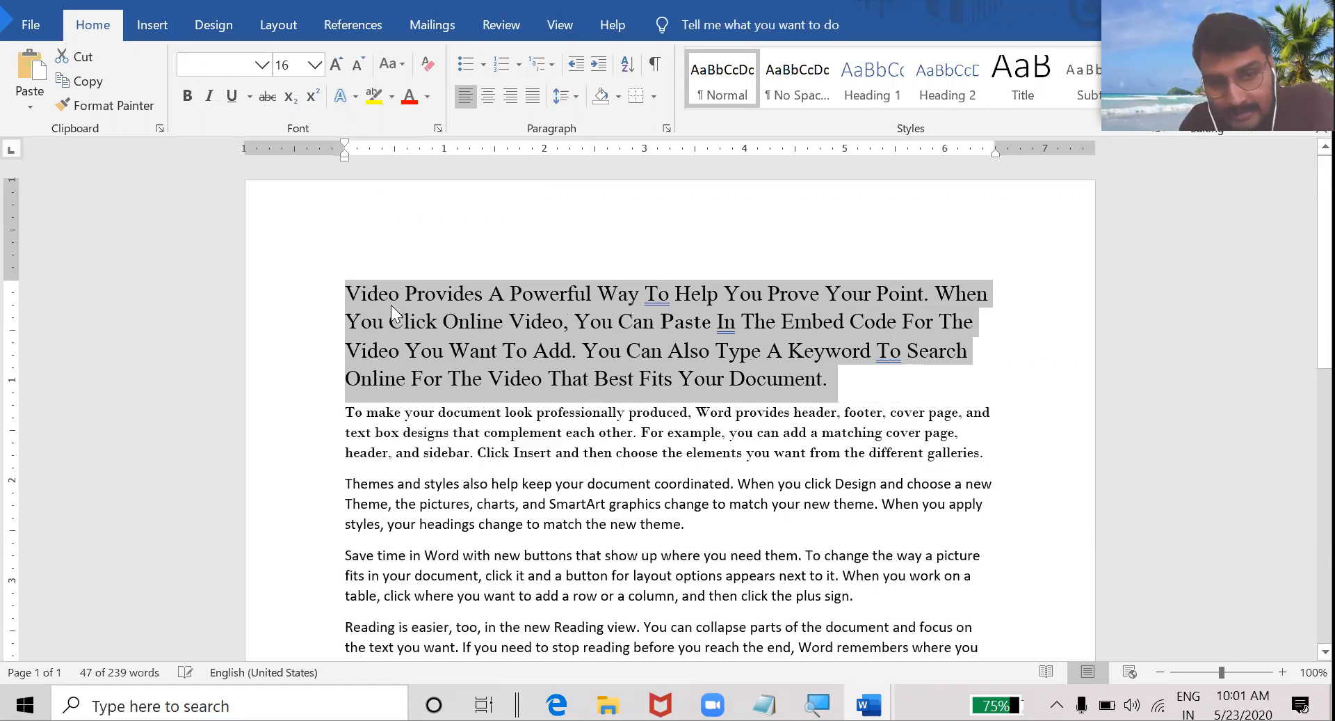
pyautogui.click(390, 317)
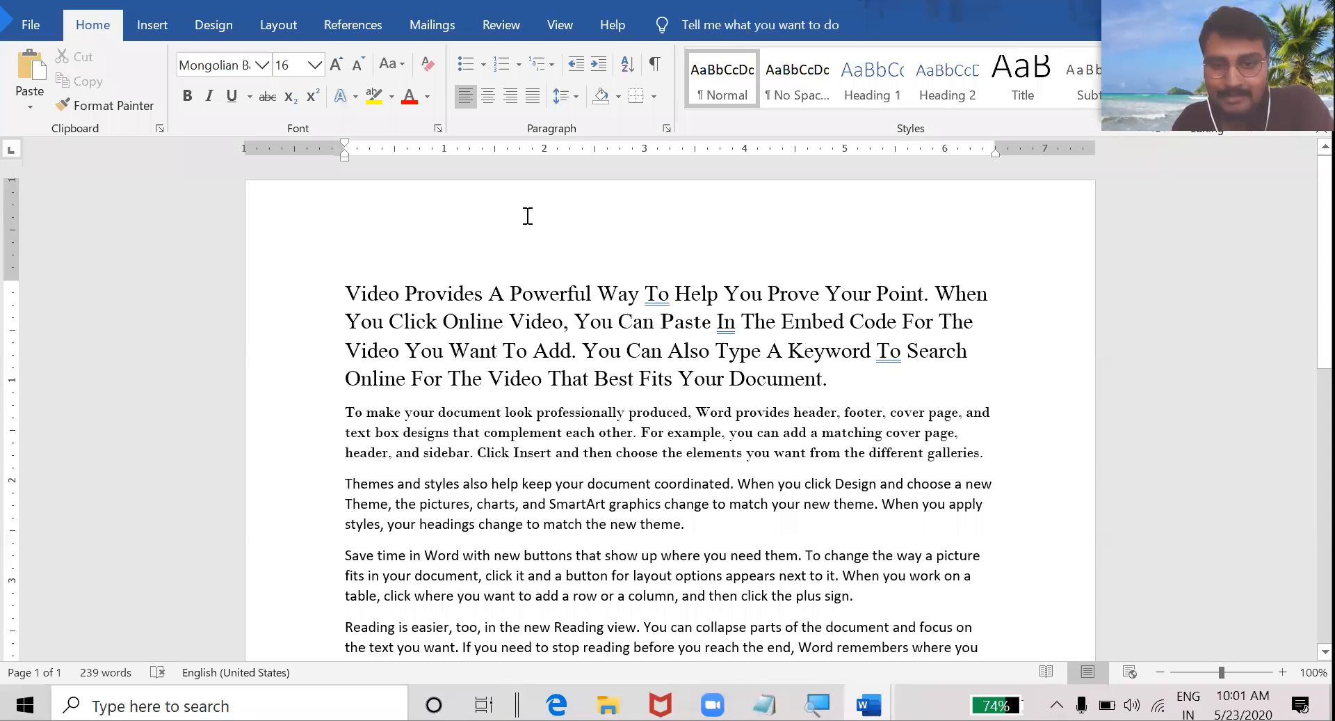
pyautogui.doubleClick(633, 303)
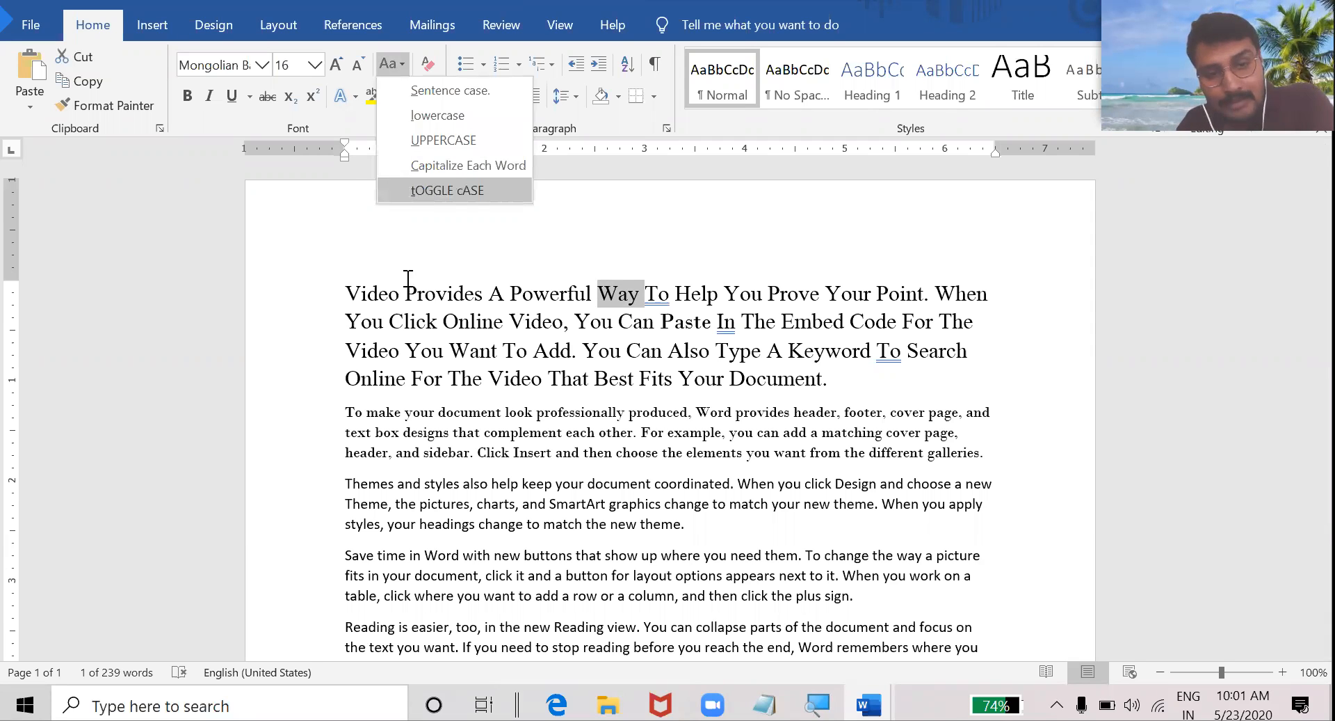
pyautogui.click(424, 194)
# Step: Apply tOGGLE cASE to the entire first paragraph
pyautogui.moveTo(344, 281); pyautogui.dragTo(833, 381)
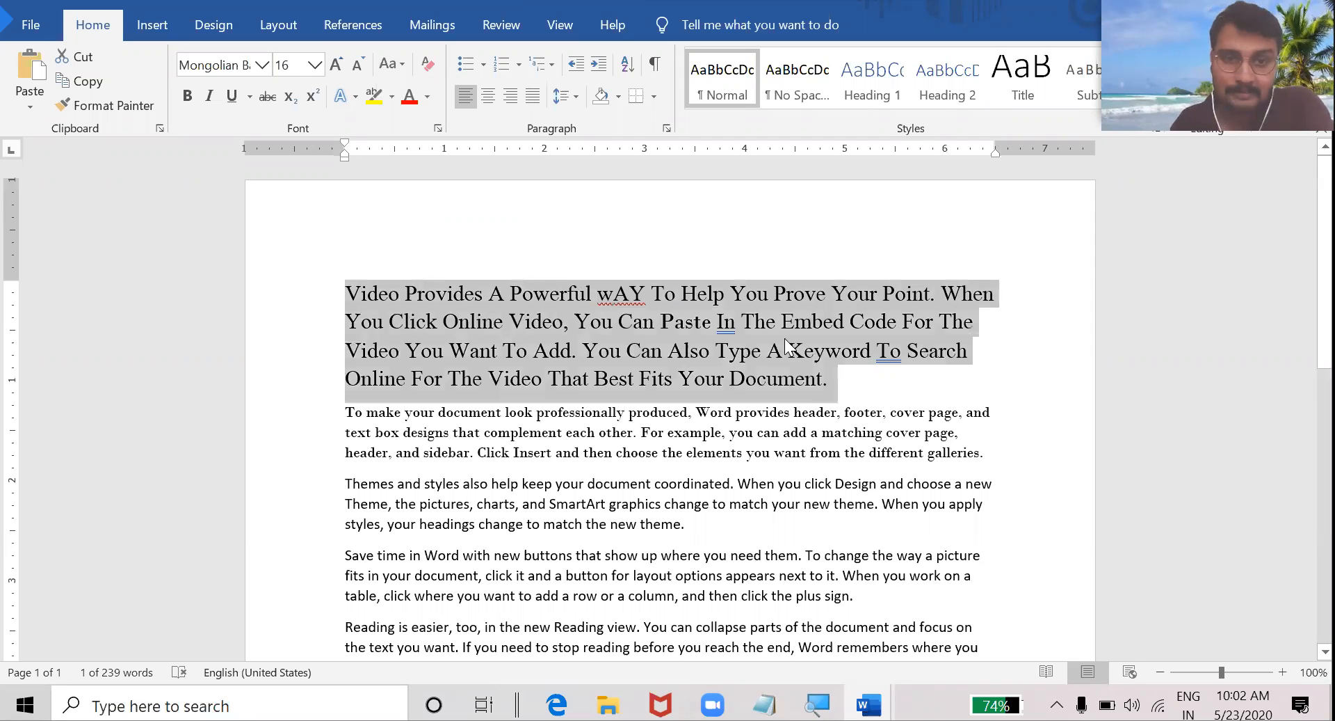
pyautogui.click(398, 67)
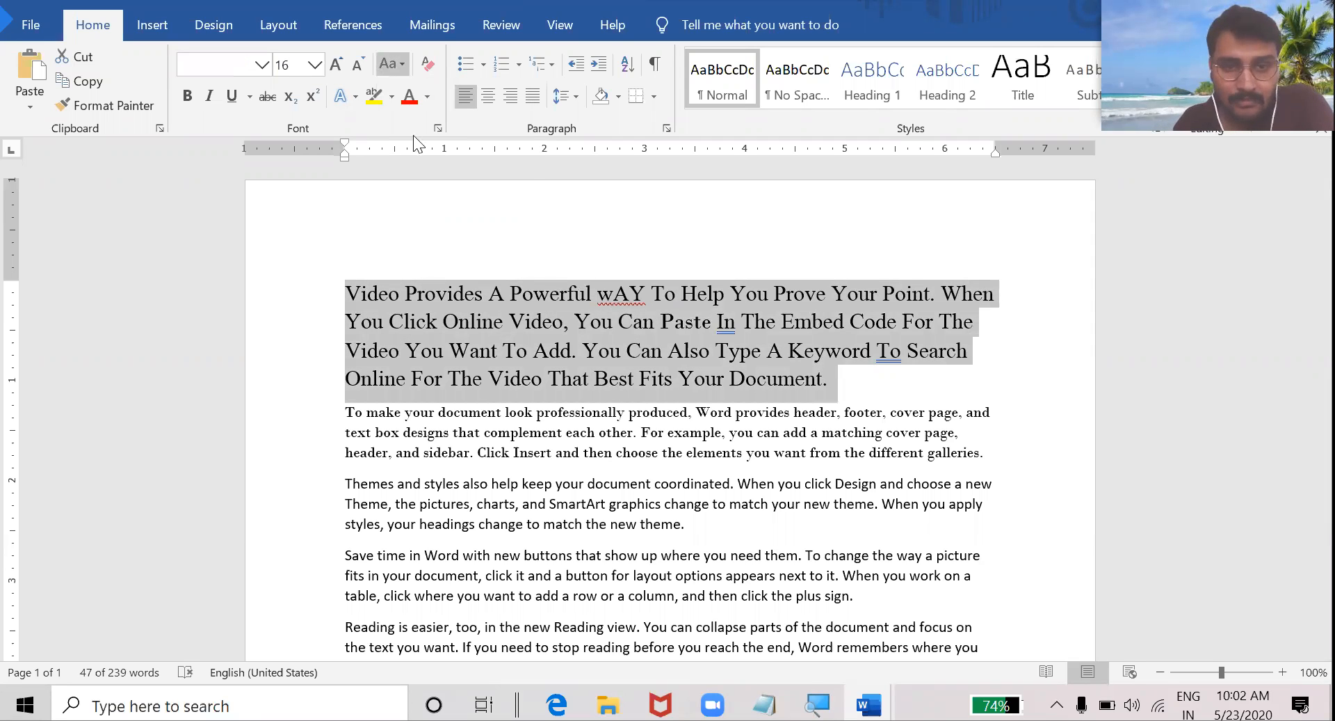
pyautogui.click(447, 191)
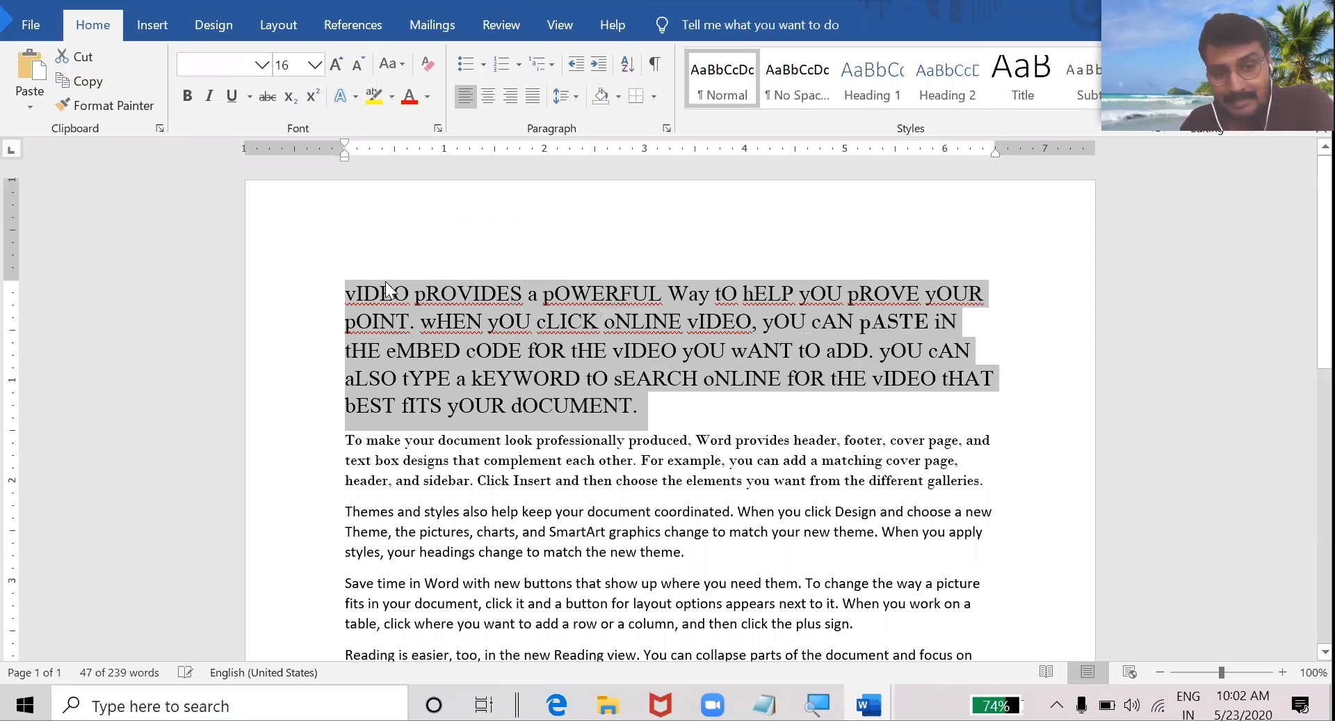
pyautogui.click(358, 301)
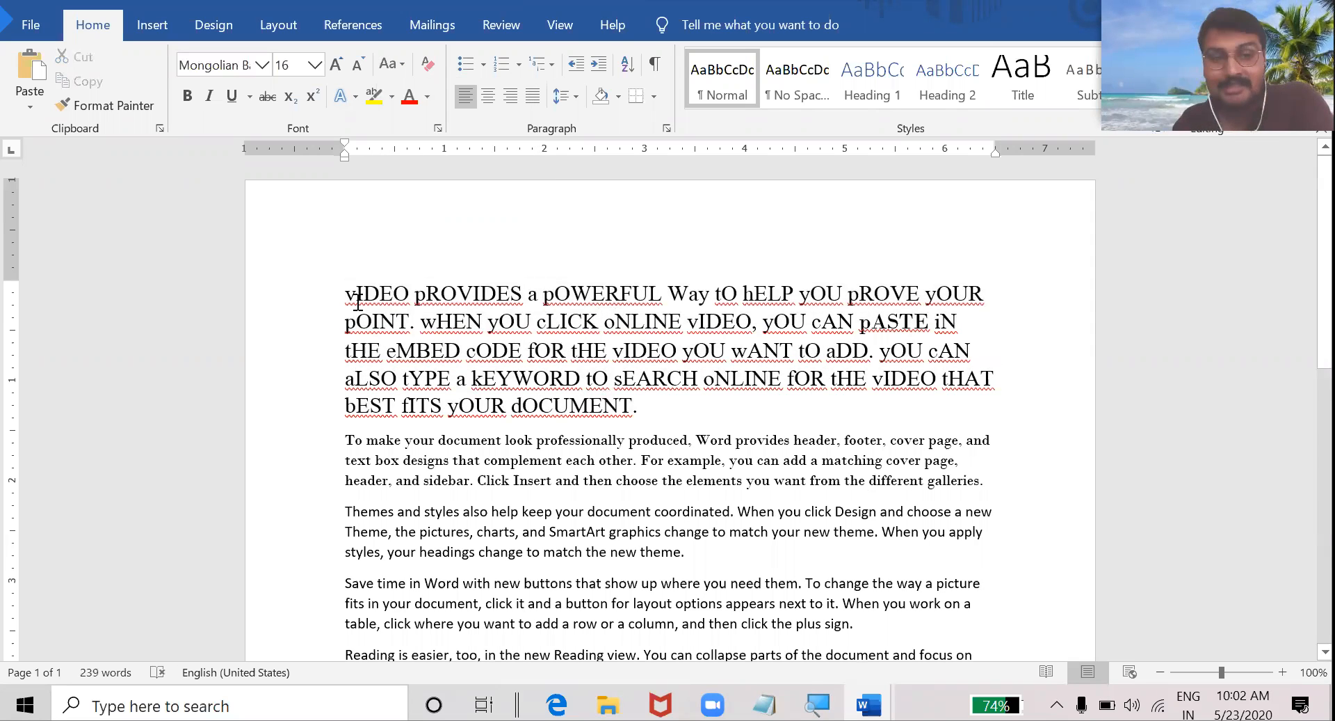
# Step: Convert the entire first paragraph to Sentence case
pyautogui.click(338, 297)
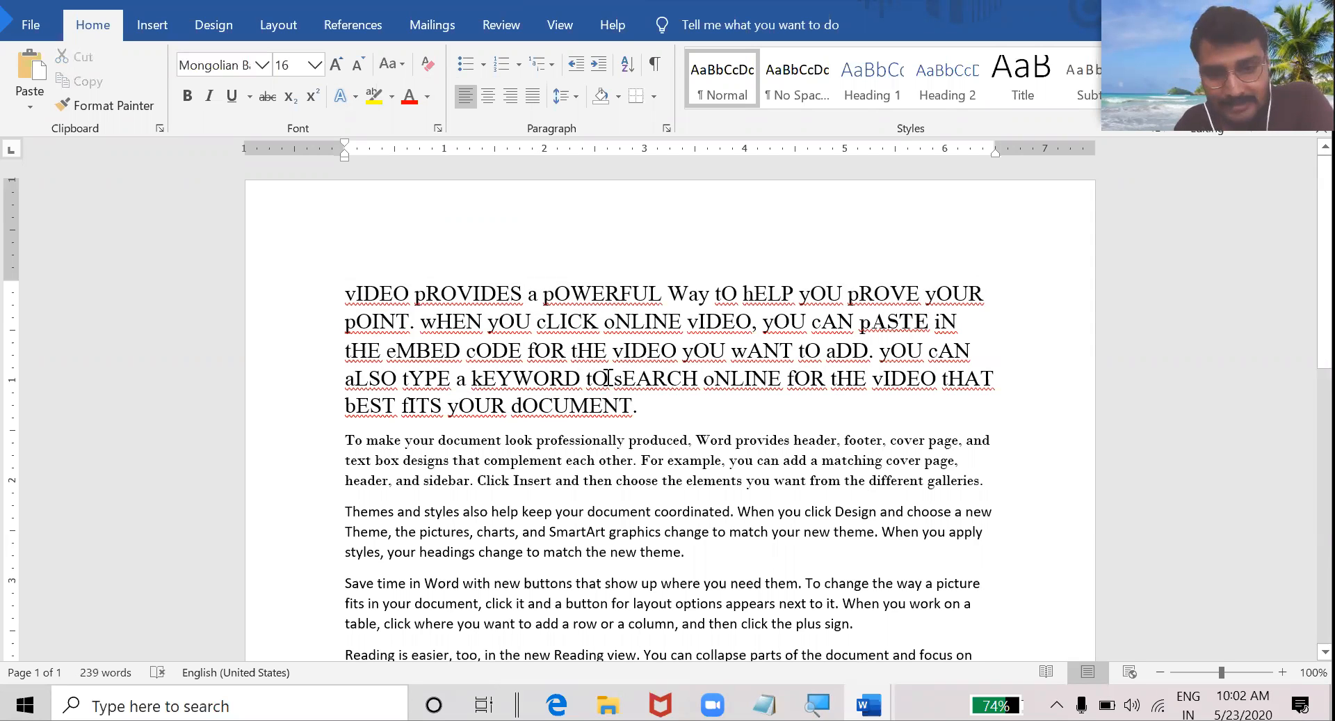
pyautogui.keyDown('shift'); pyautogui.click(645, 396); pyautogui.keyUp('shift')
pyautogui.click(396, 62)
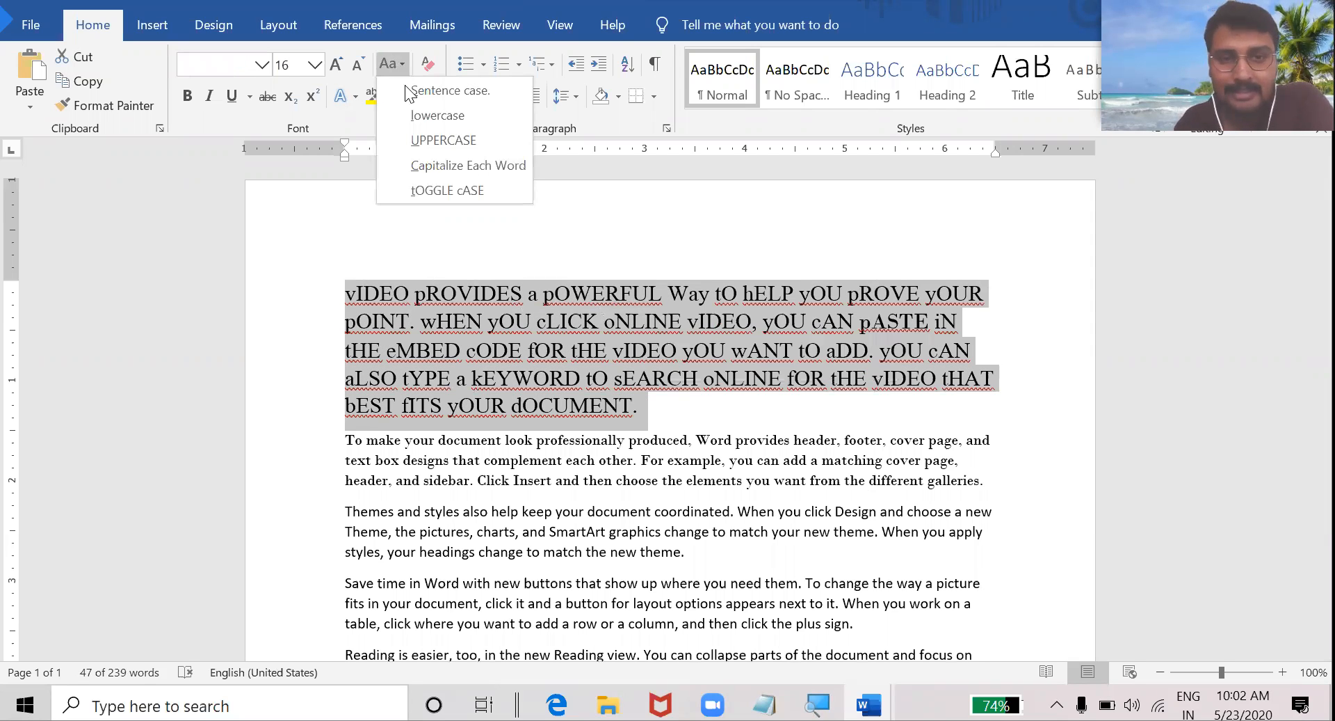
pyautogui.click(404, 86)
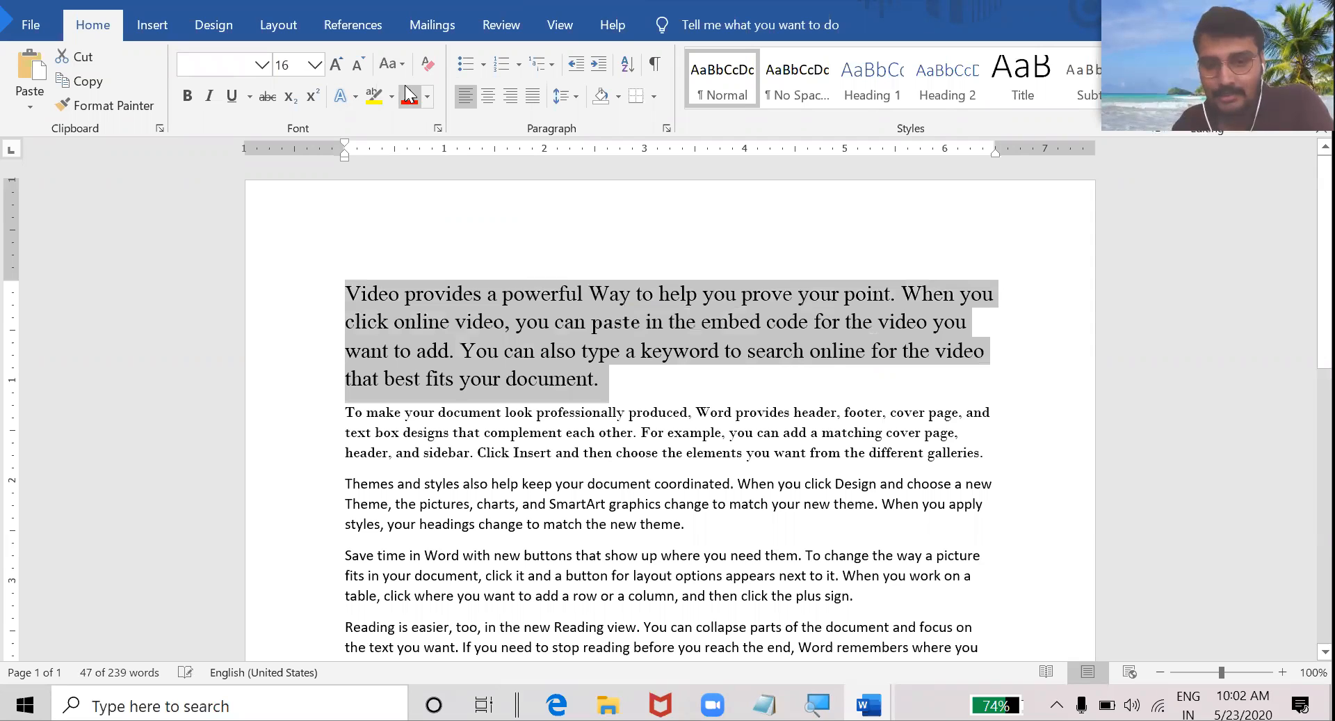
pyautogui.click(549, 321)
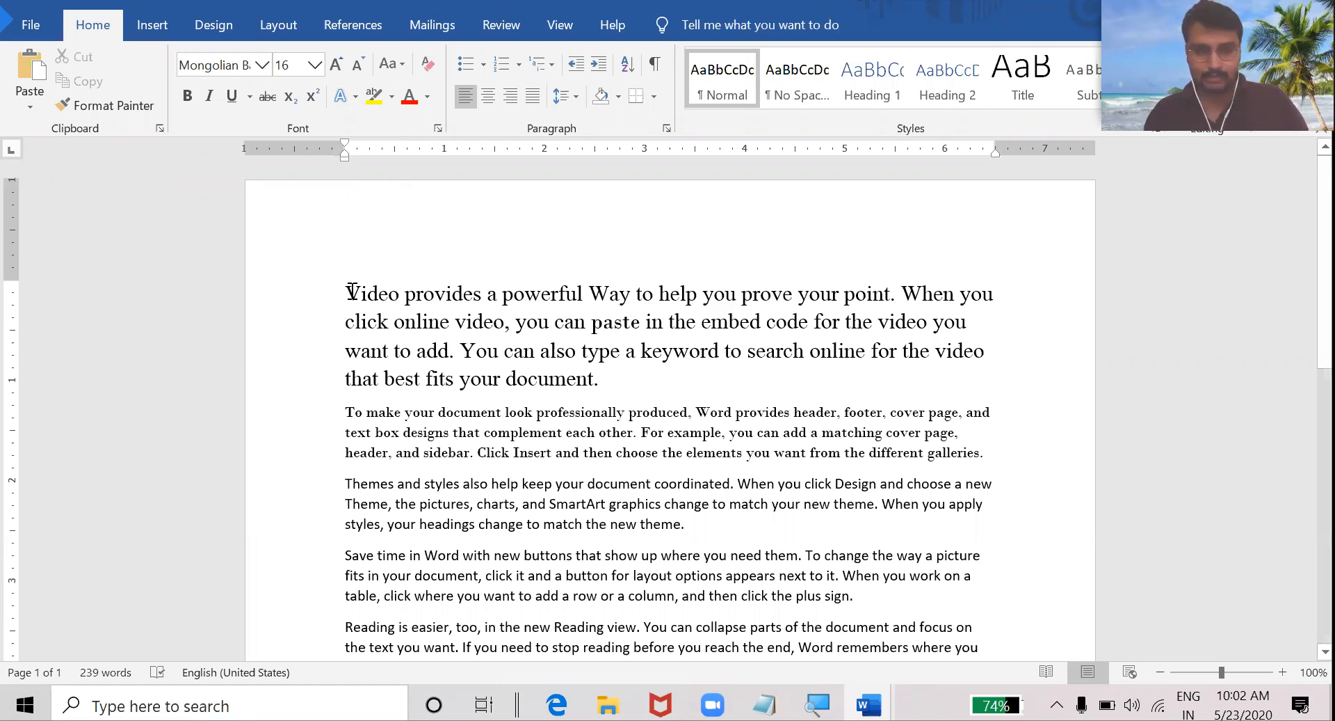
# Step: Insert a blank line above the first paragraph and add "Computer :" in front of the word "Video"
pyautogui.press('Return')
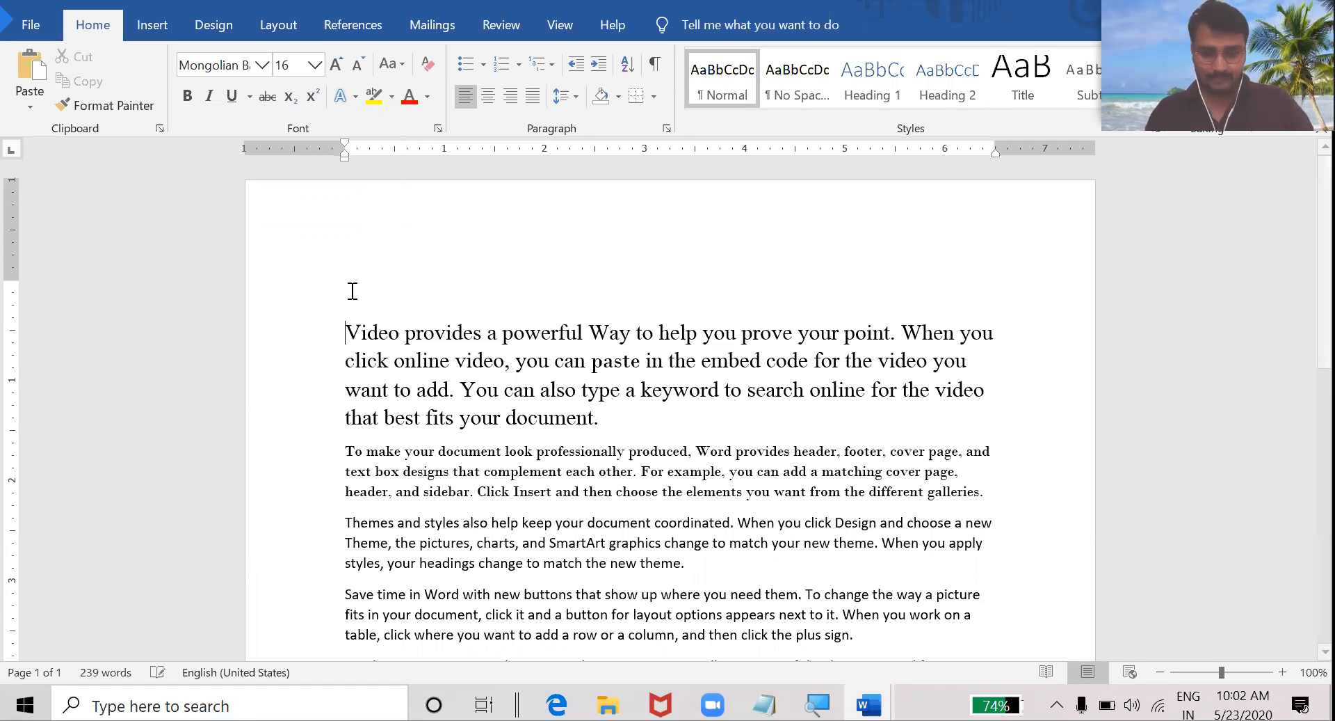
pyautogui.write('Comp')
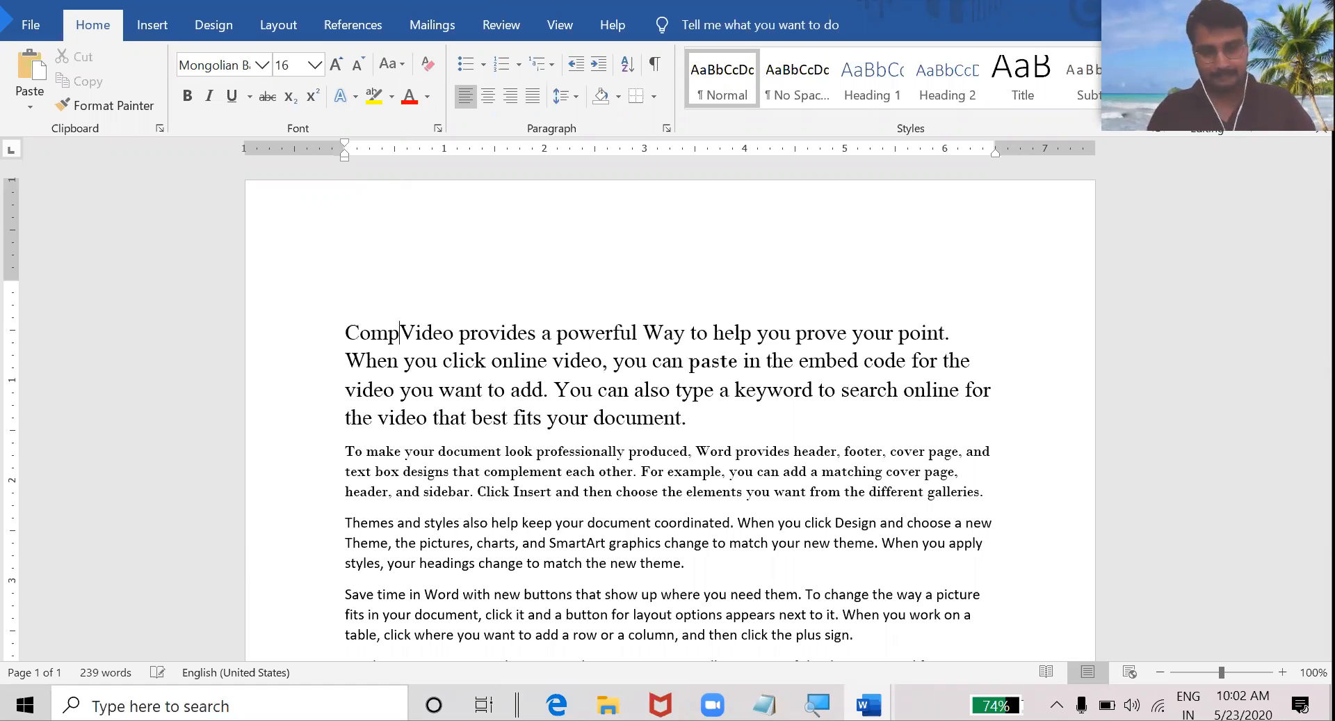
pyautogui.write('uter :')
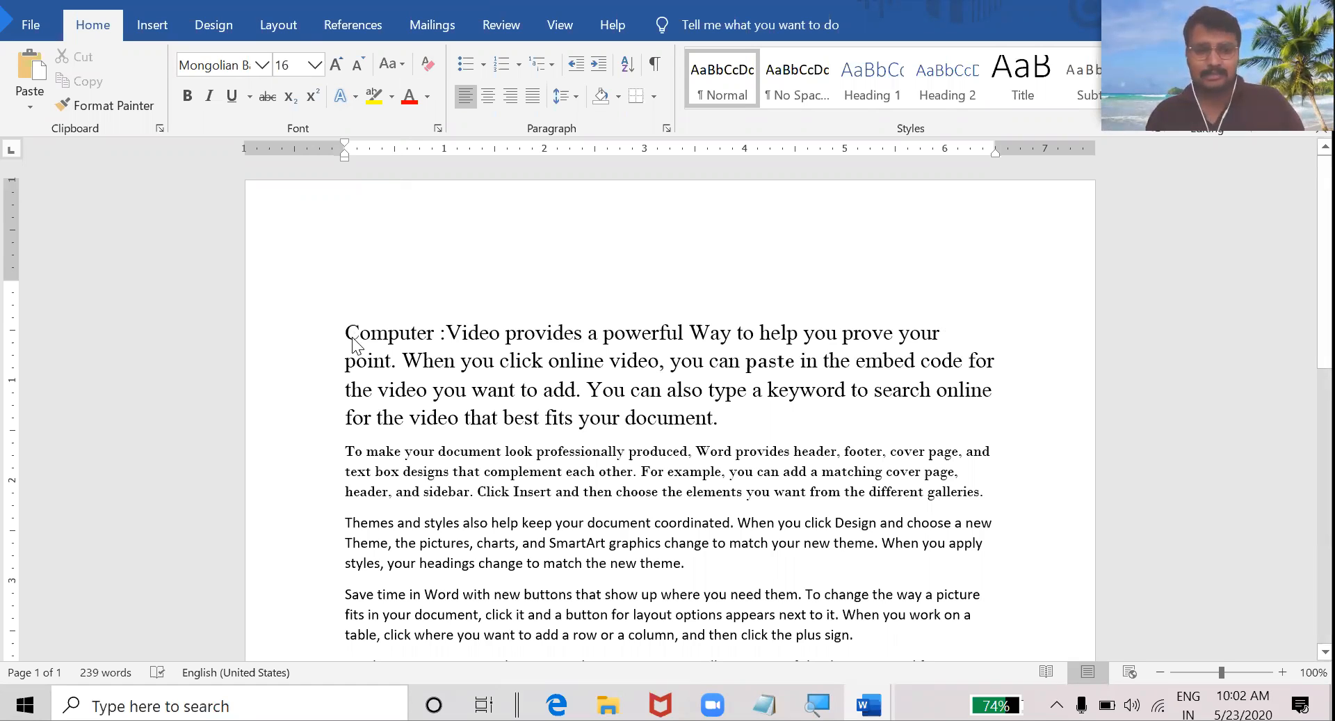
# Step: Enlarge the "Computer :" text to 20 pt and make it bold
pyautogui.hotkey('shift', 'Home')
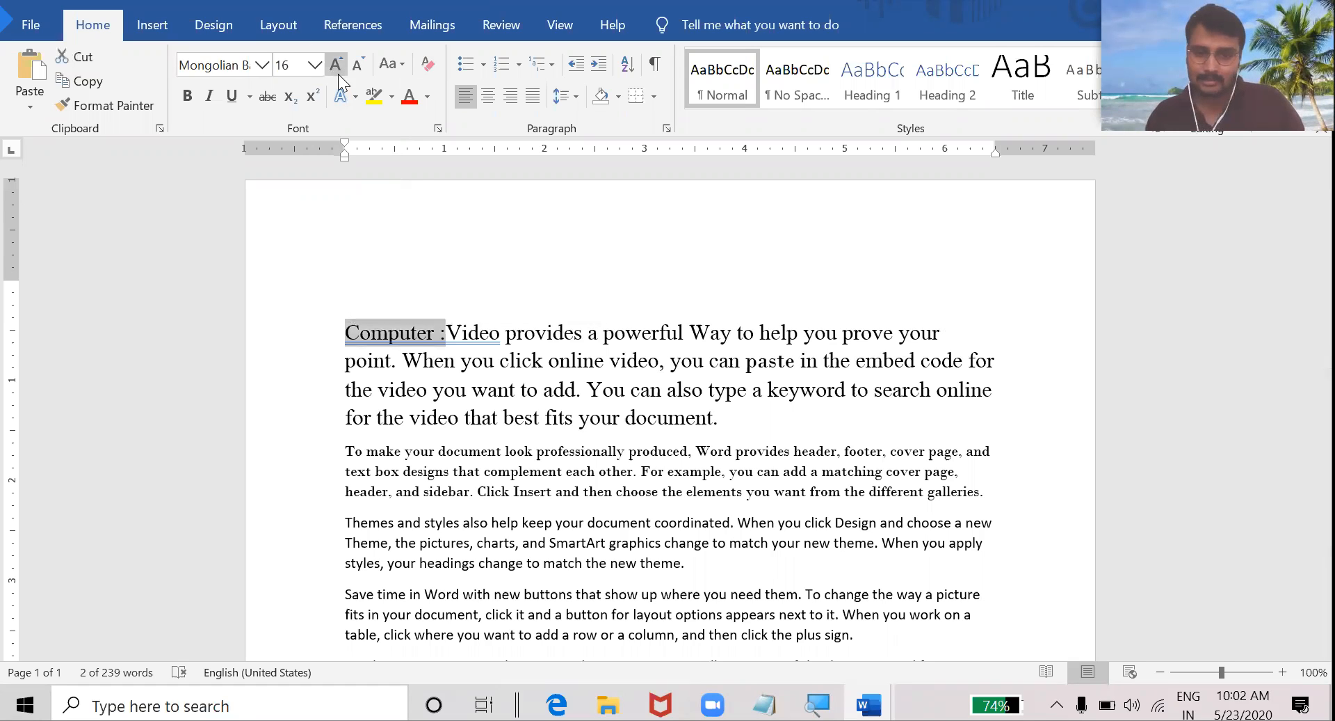
pyautogui.click(338, 74)
pyautogui.click(338, 73)
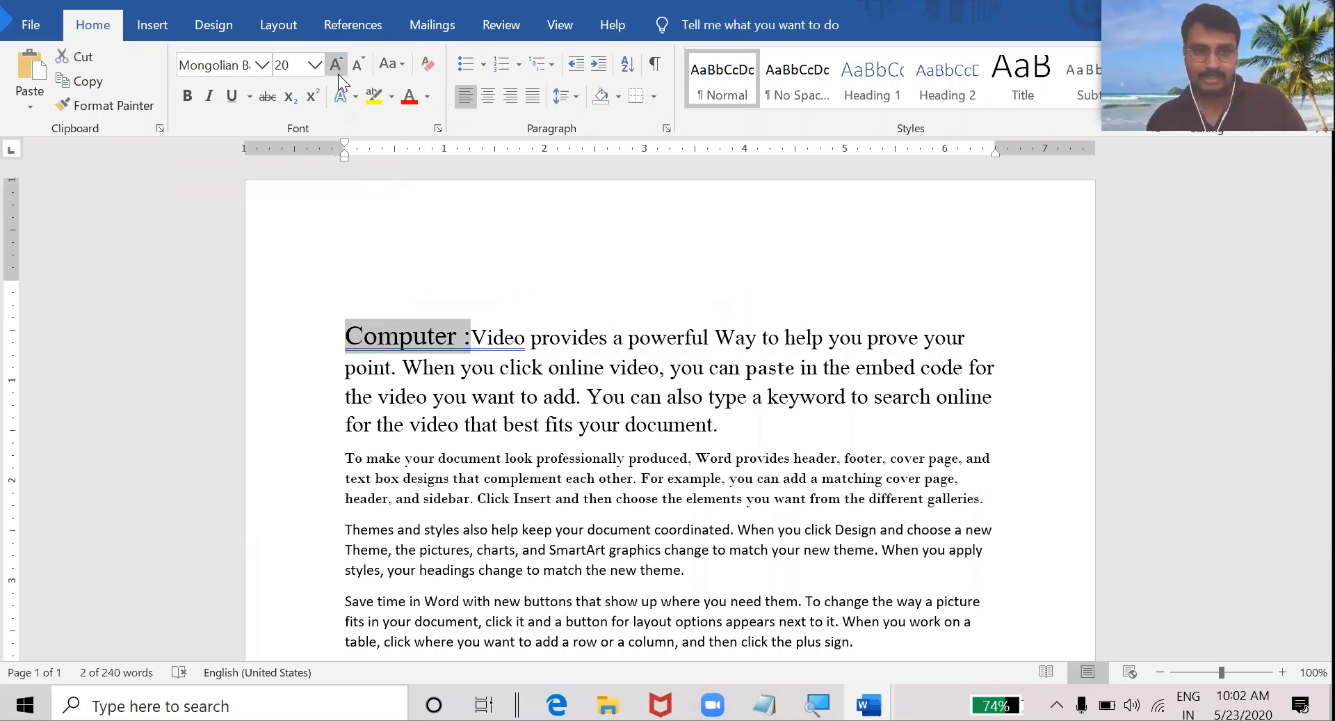
pyautogui.click(186, 97)
pyautogui.click(444, 366)
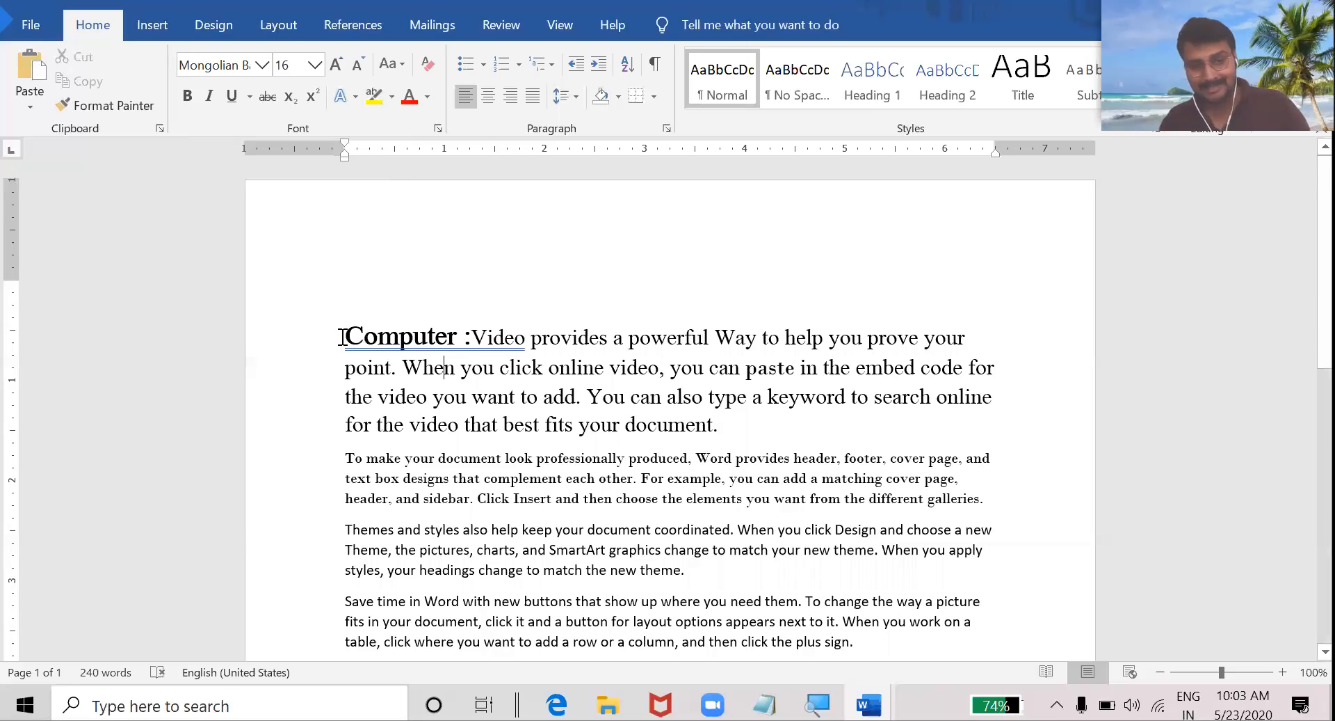
# Step: Italicize the word "Video" that follows "Computer :" in the first paragraph
pyautogui.doubleClick(443, 338)
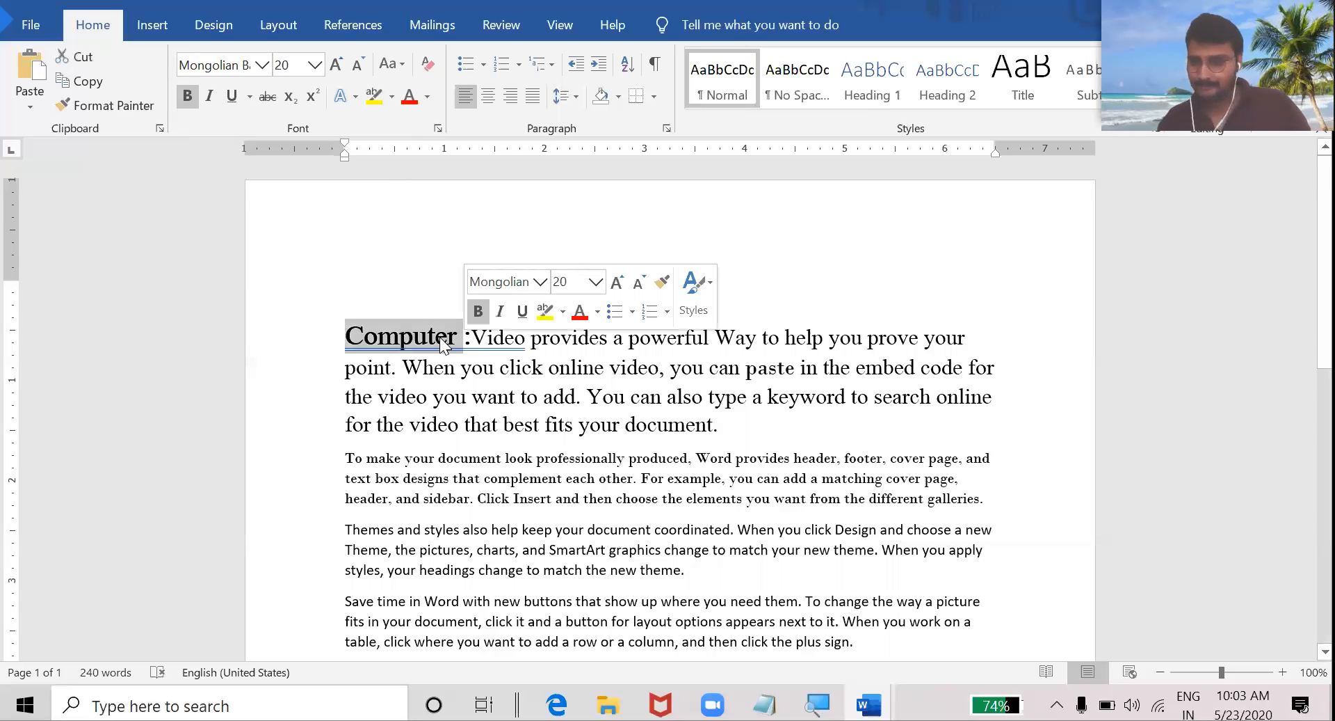
pyautogui.click(438, 338)
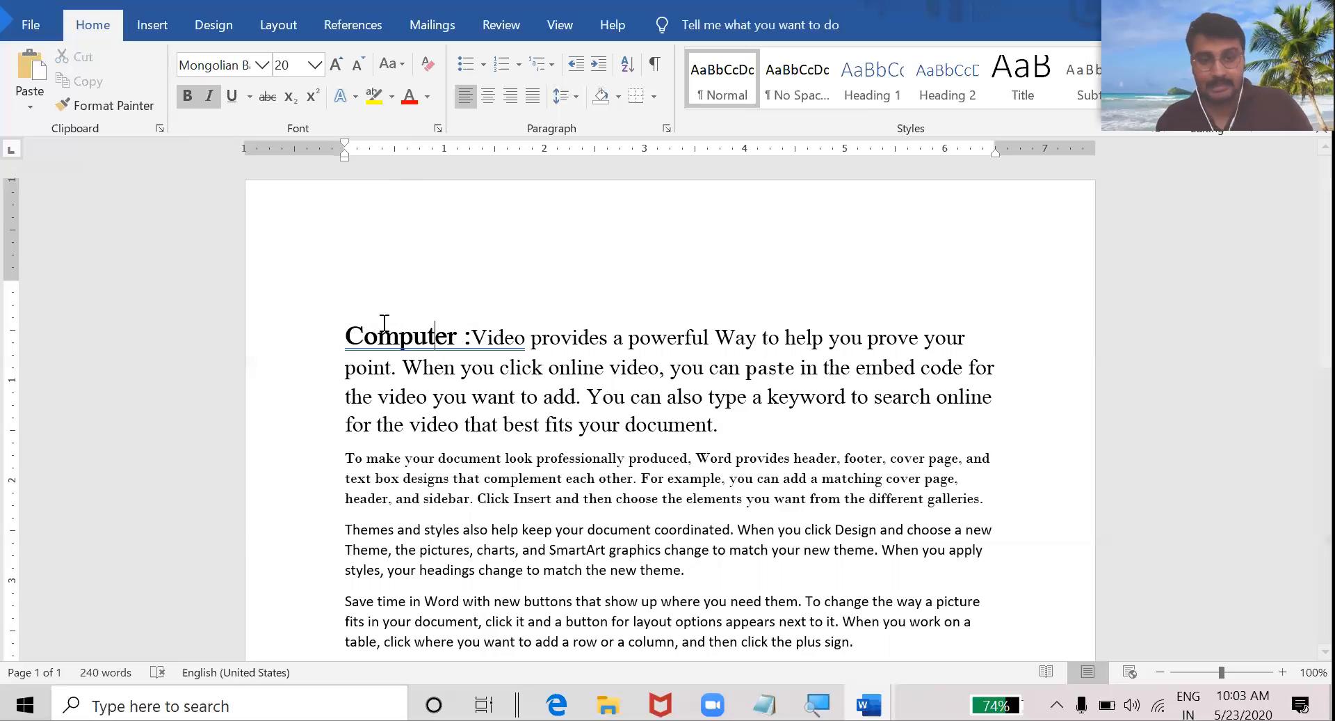
pyautogui.press('Up')
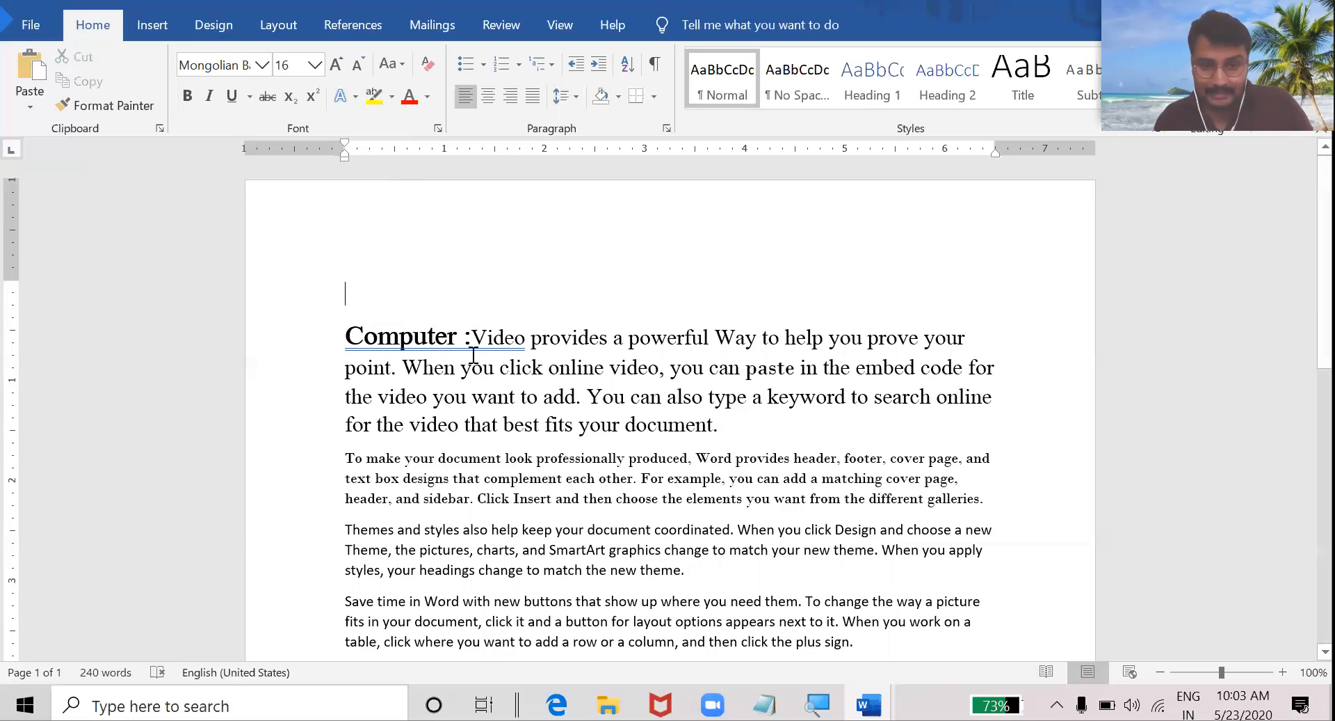
pyautogui.doubleClick(526, 337)
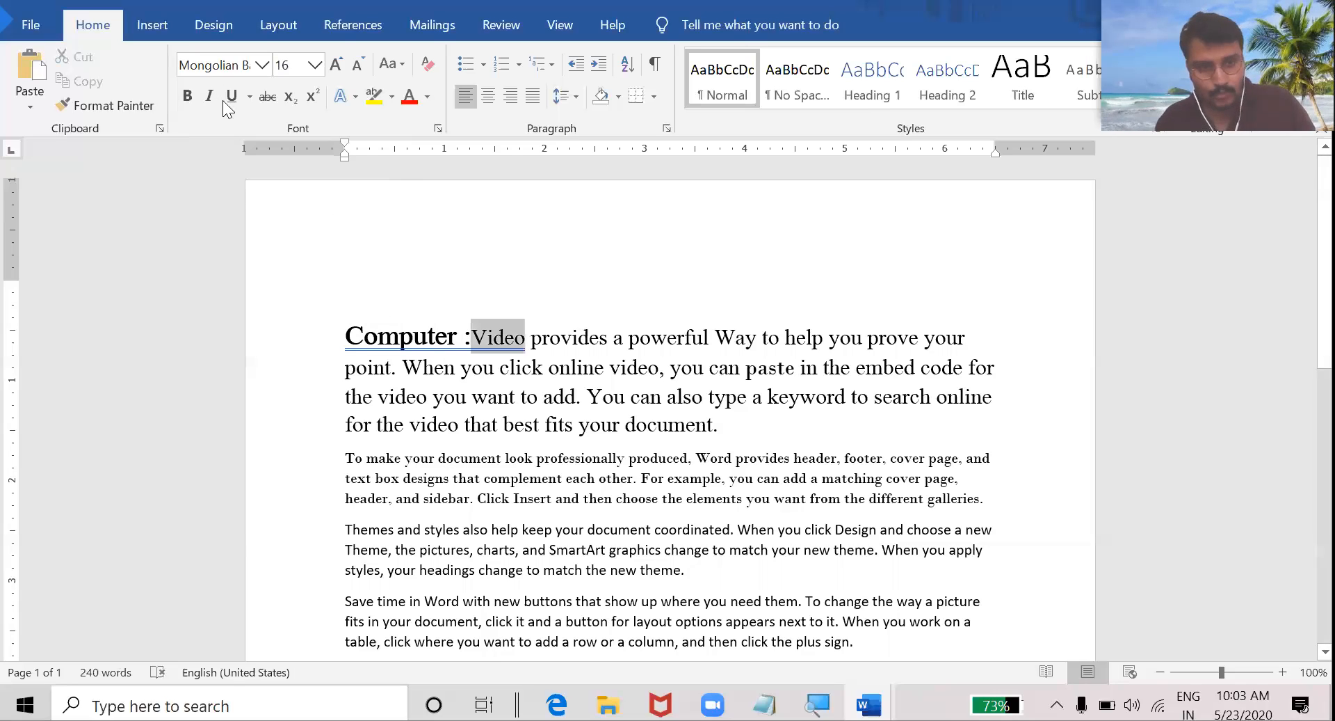
pyautogui.click(211, 97)
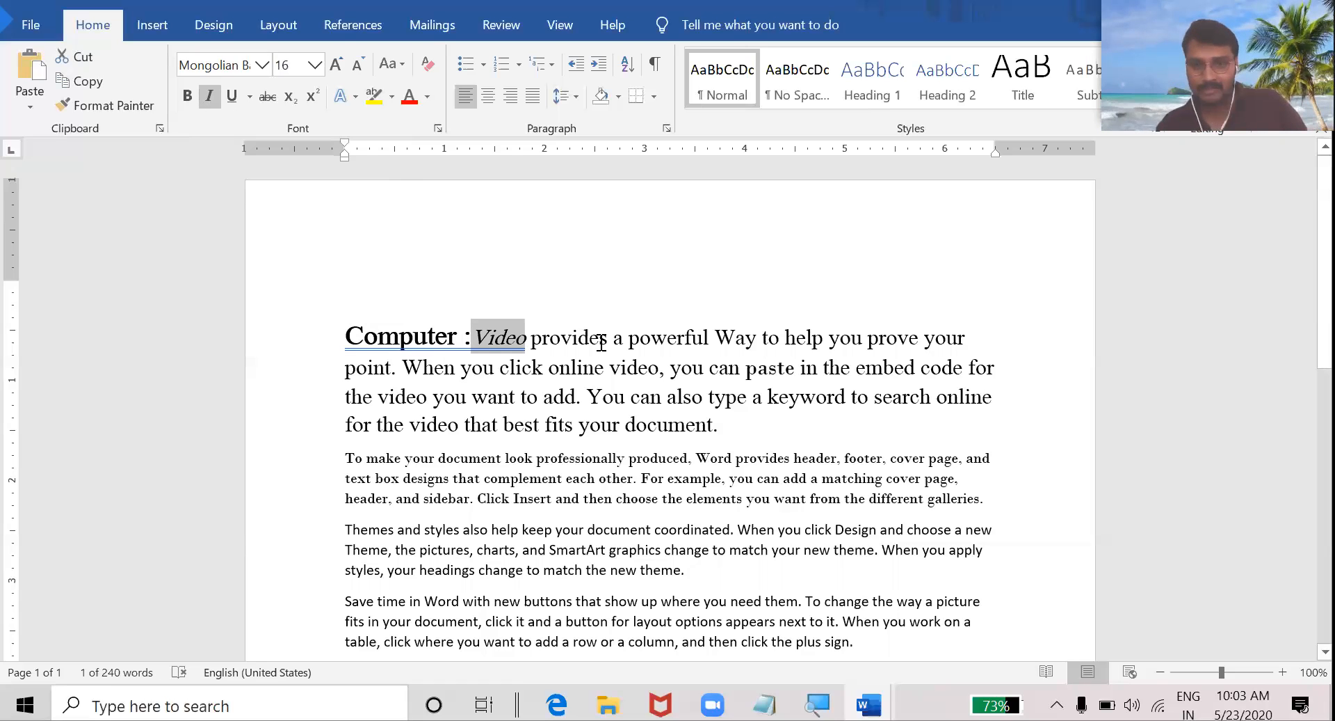
# Step: Underline the bold word "Computer" at the start of the first paragraph
pyautogui.click(382, 327)
pyautogui.moveTo(428, 339); pyautogui.dragTo(465, 339)
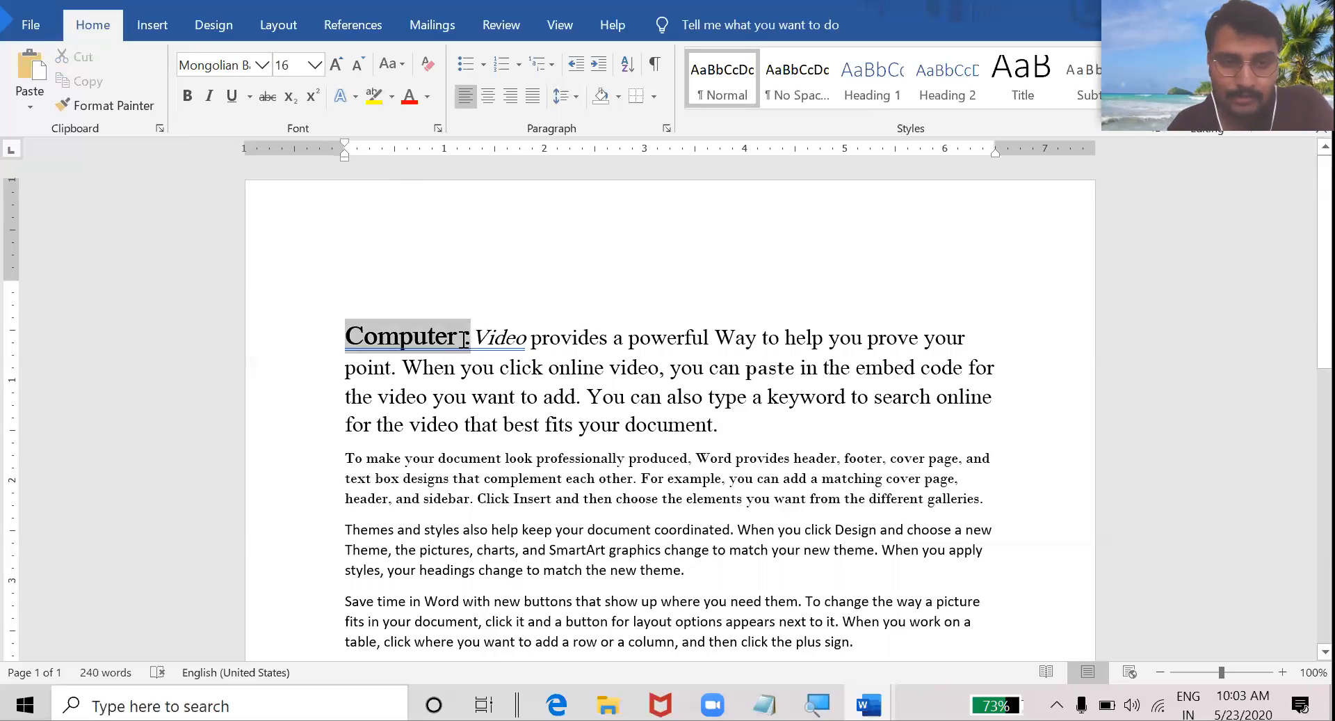
pyautogui.click(238, 104)
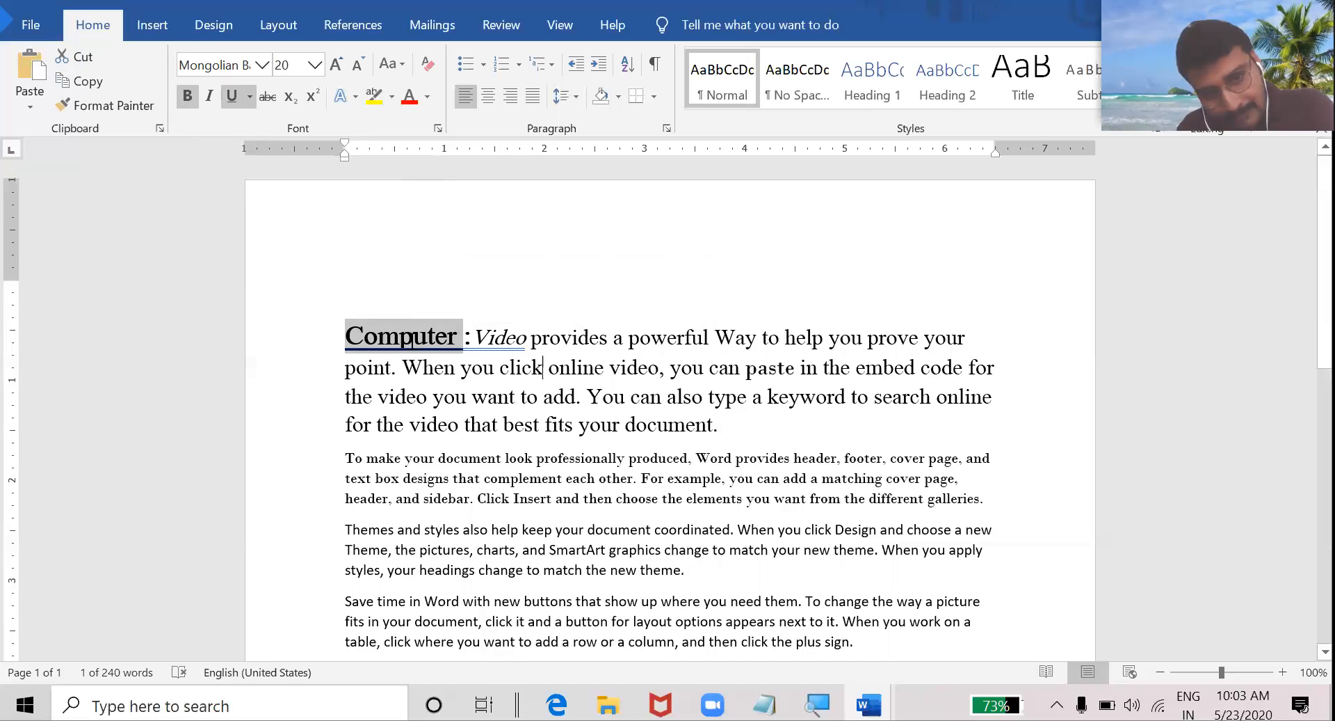
pyautogui.click(442, 355)
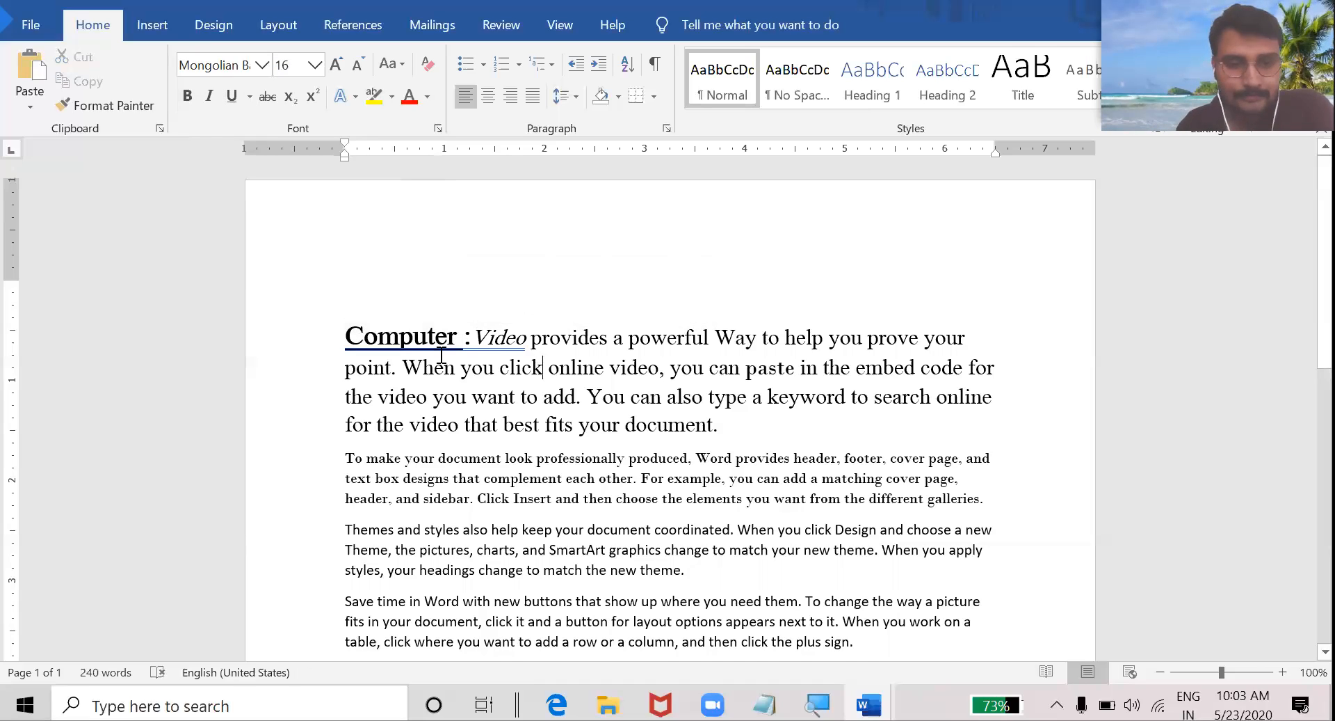
# Step: Apply strikethrough to the first paragraph's text from "Video" through "document", leaving out the "Computer :" label
pyautogui.keyDown('ctrl'); pyautogui.scroll(12, 395, 353); pyautogui.keyUp('ctrl')
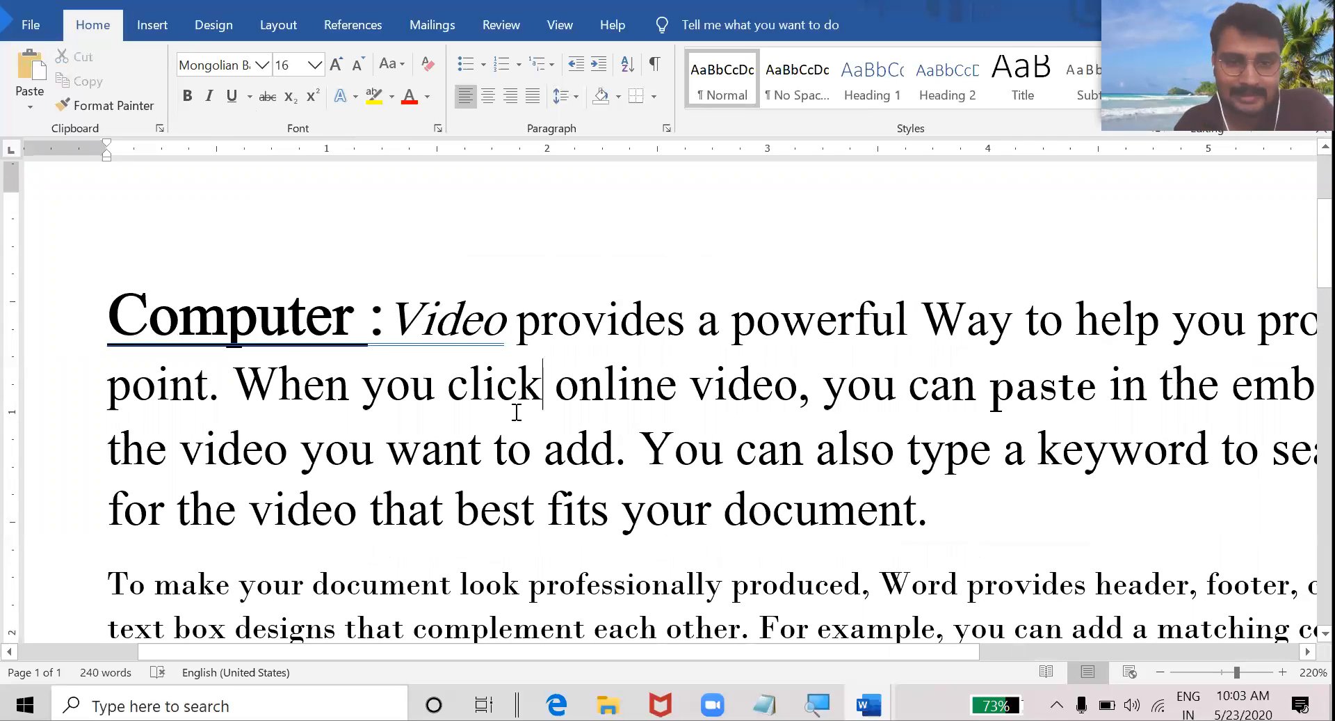
pyautogui.keyDown('ctrl'); pyautogui.scroll(-6, 517, 412); pyautogui.keyUp('ctrl')
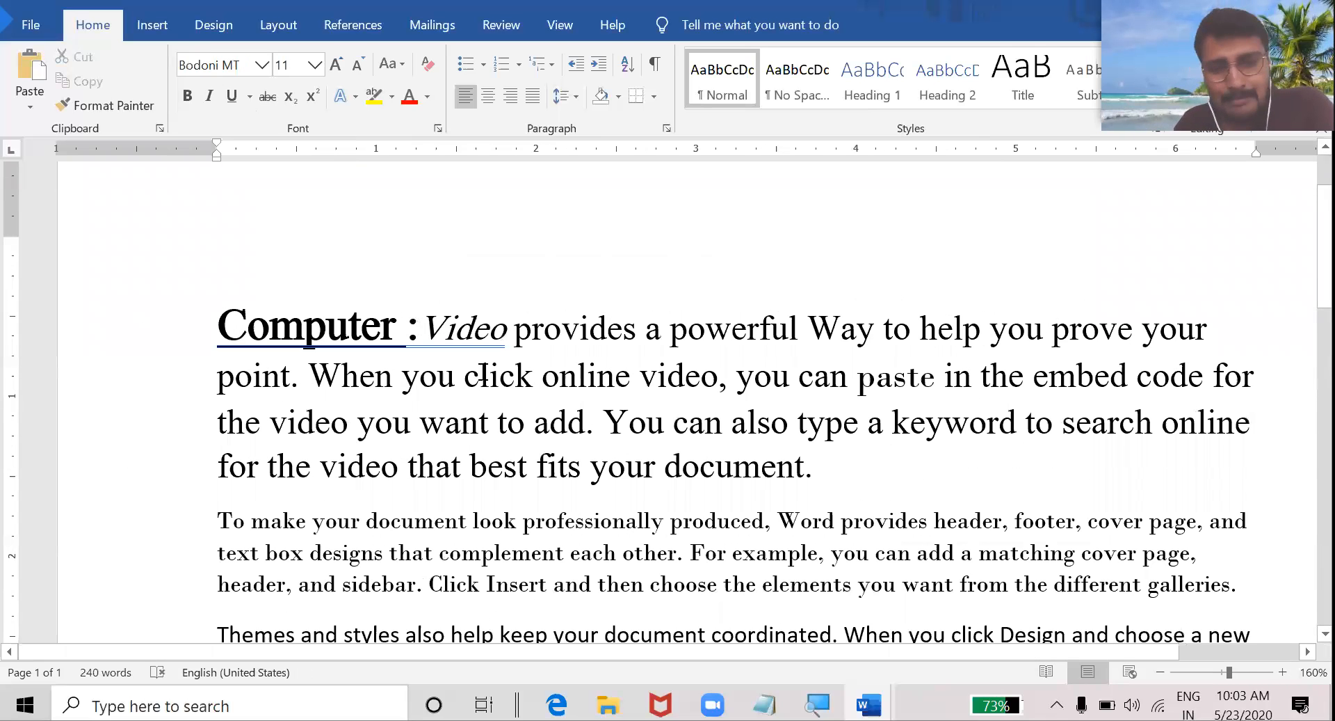
pyautogui.moveTo(799, 469); pyautogui.dragTo(337, 169)
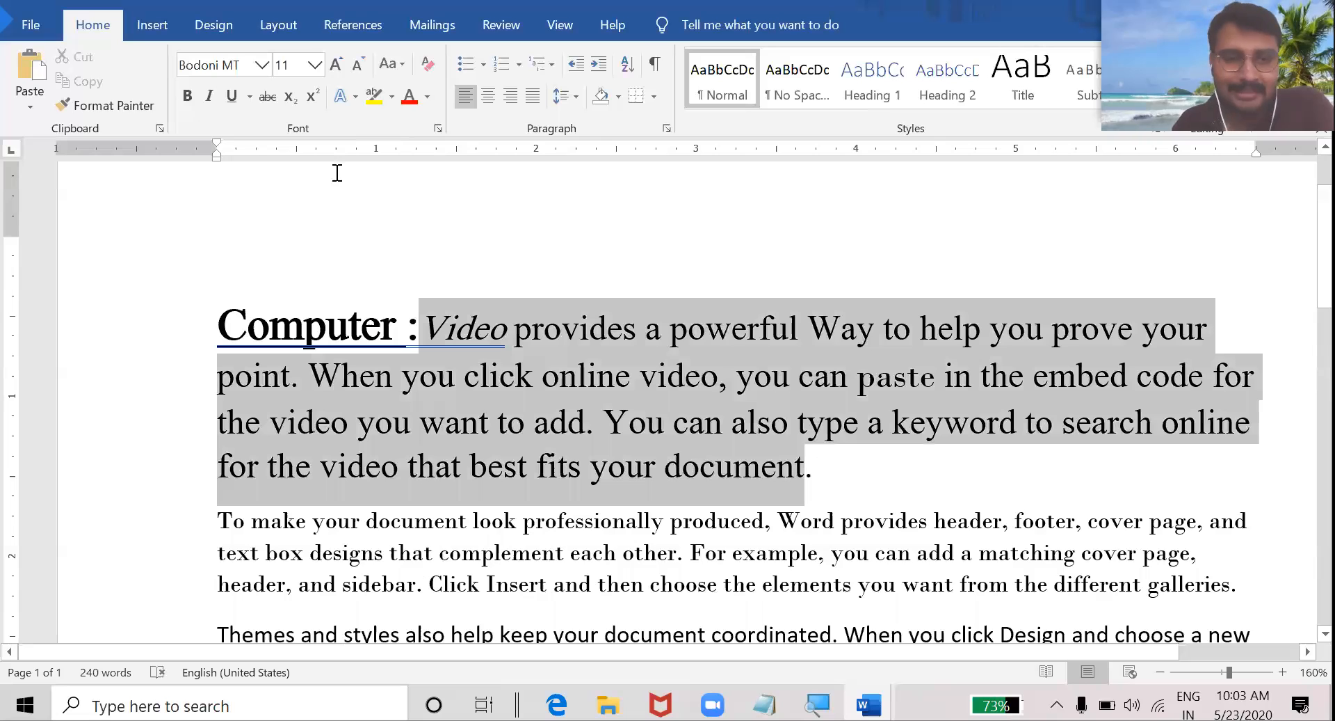
pyautogui.click(267, 96)
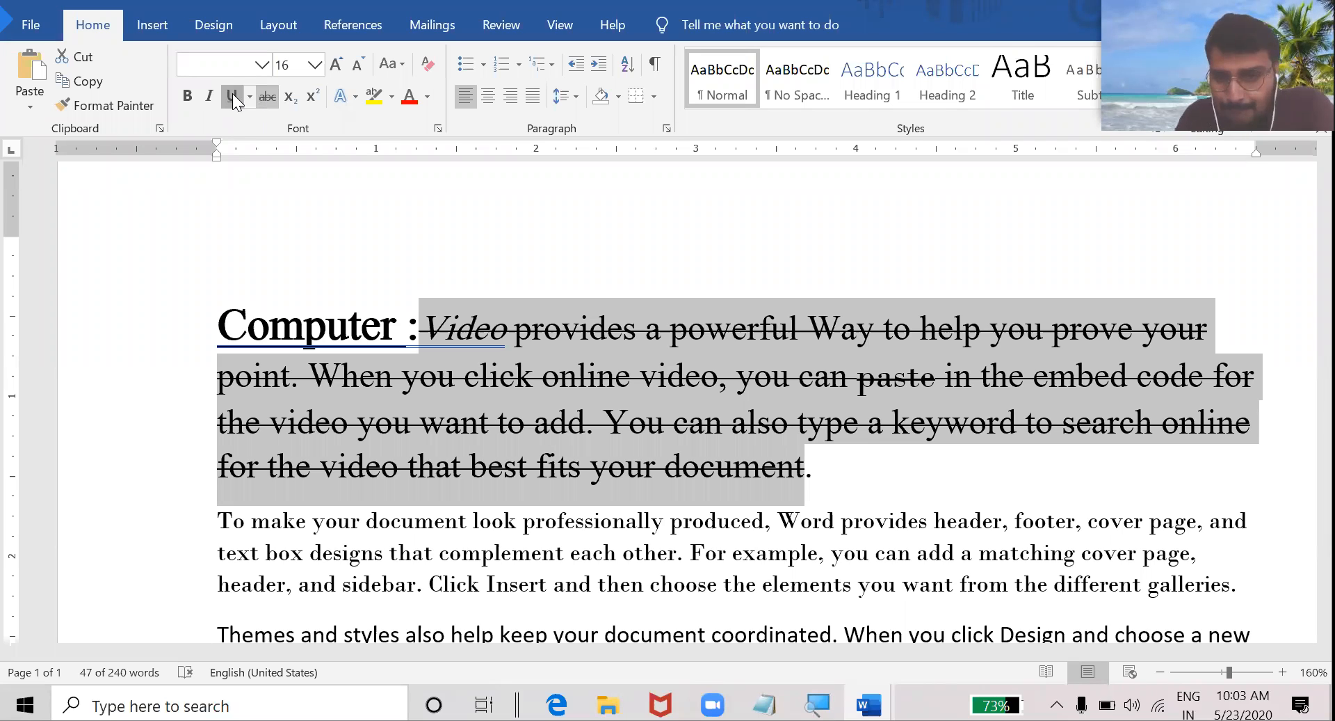
# Step: Apply a wavy underline to the struck-through text from "Video" through "document" in the first paragraph
pyautogui.click(233, 96)
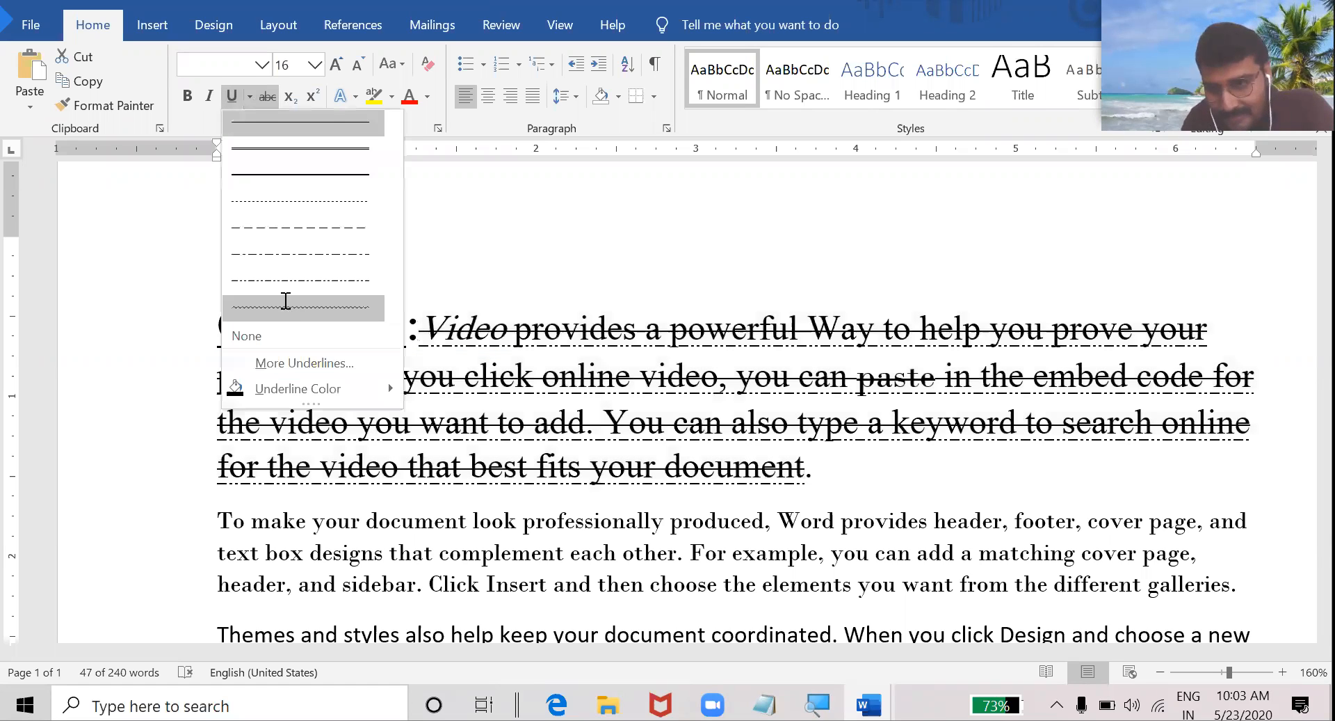
pyautogui.click(285, 301)
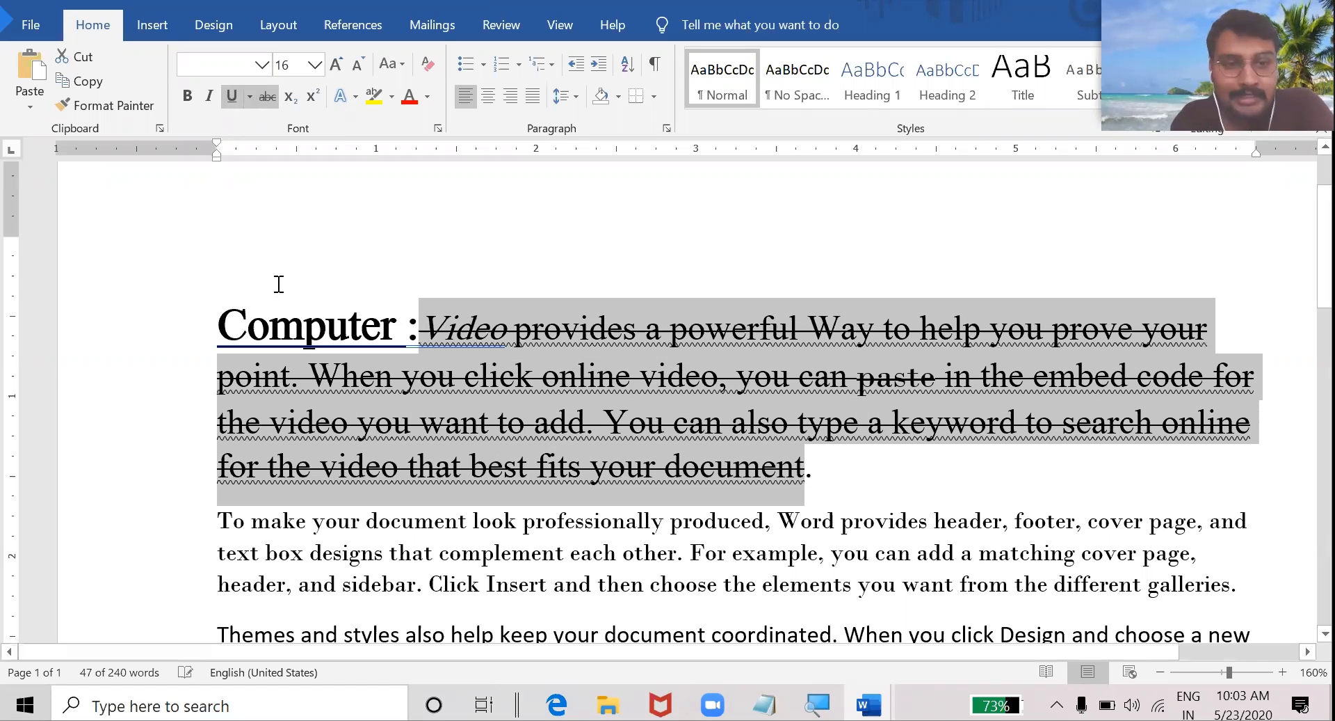
pyautogui.click(249, 97)
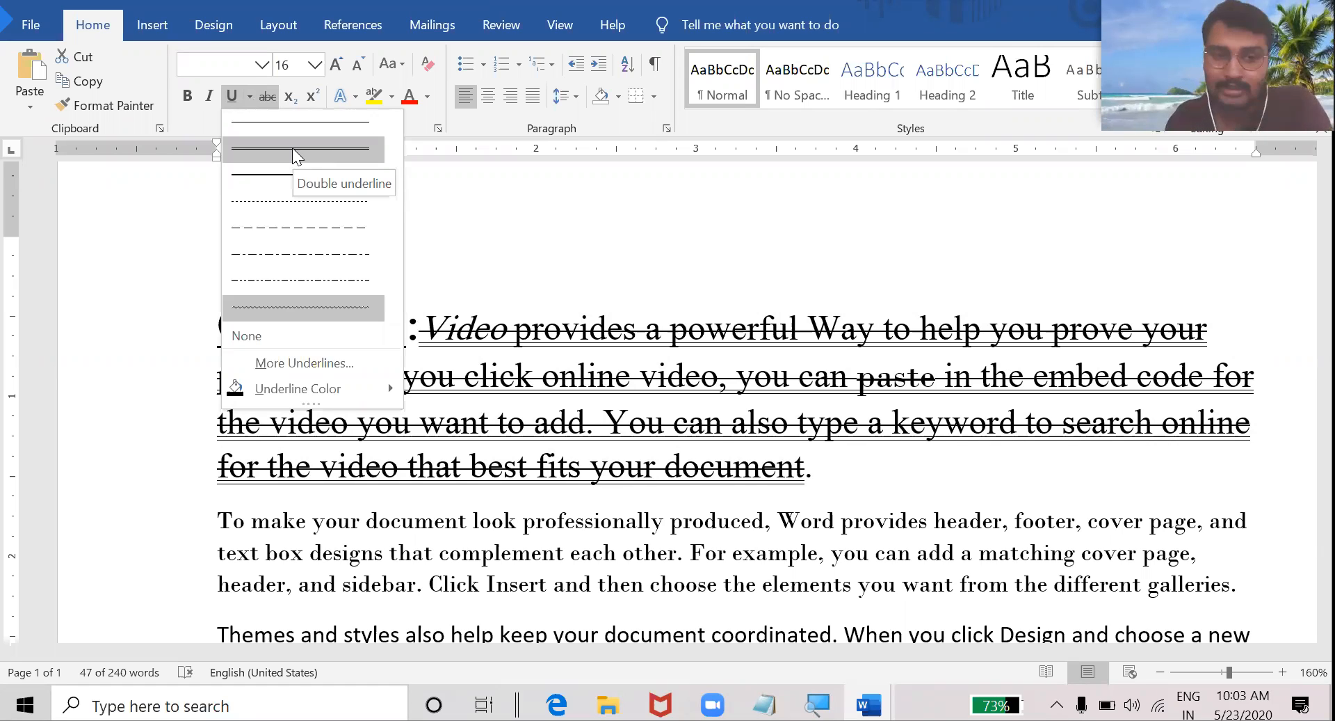
# Step: Italicize all the struck-through text after "Computer :" in the first paragraph
pyautogui.click(210, 94)
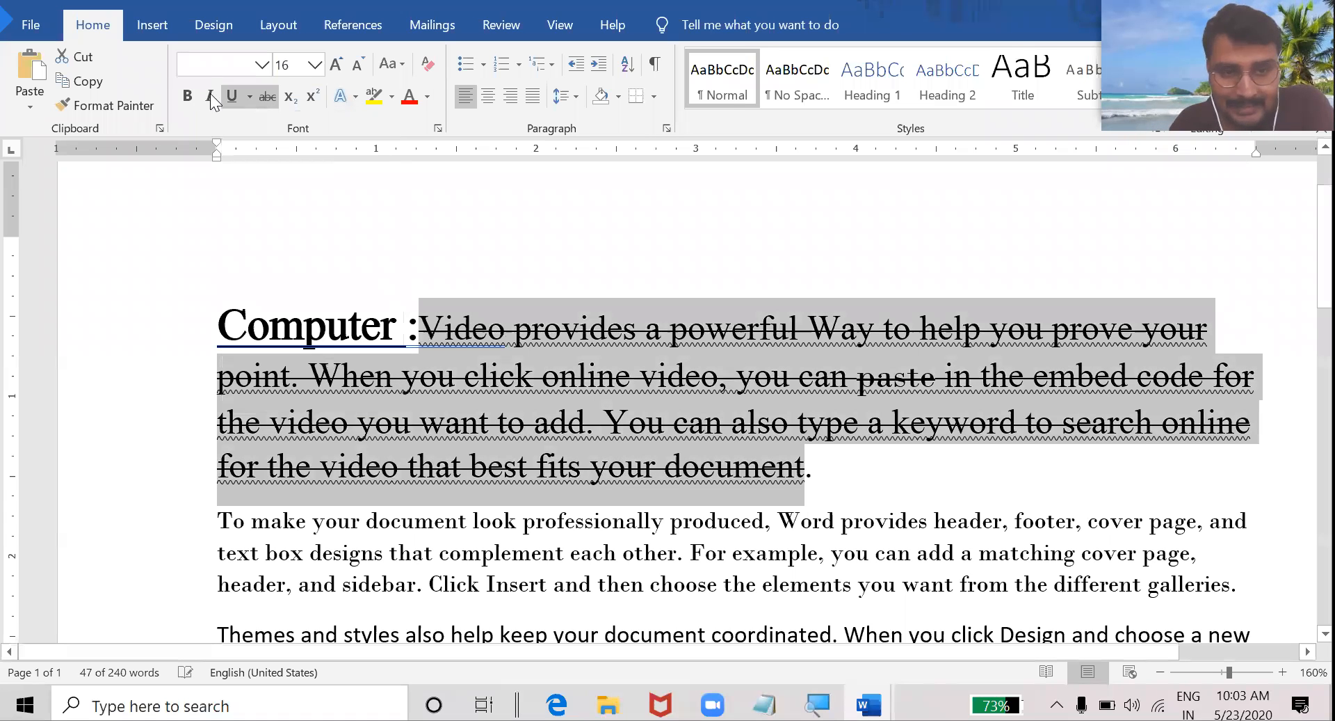
pyautogui.click(210, 93)
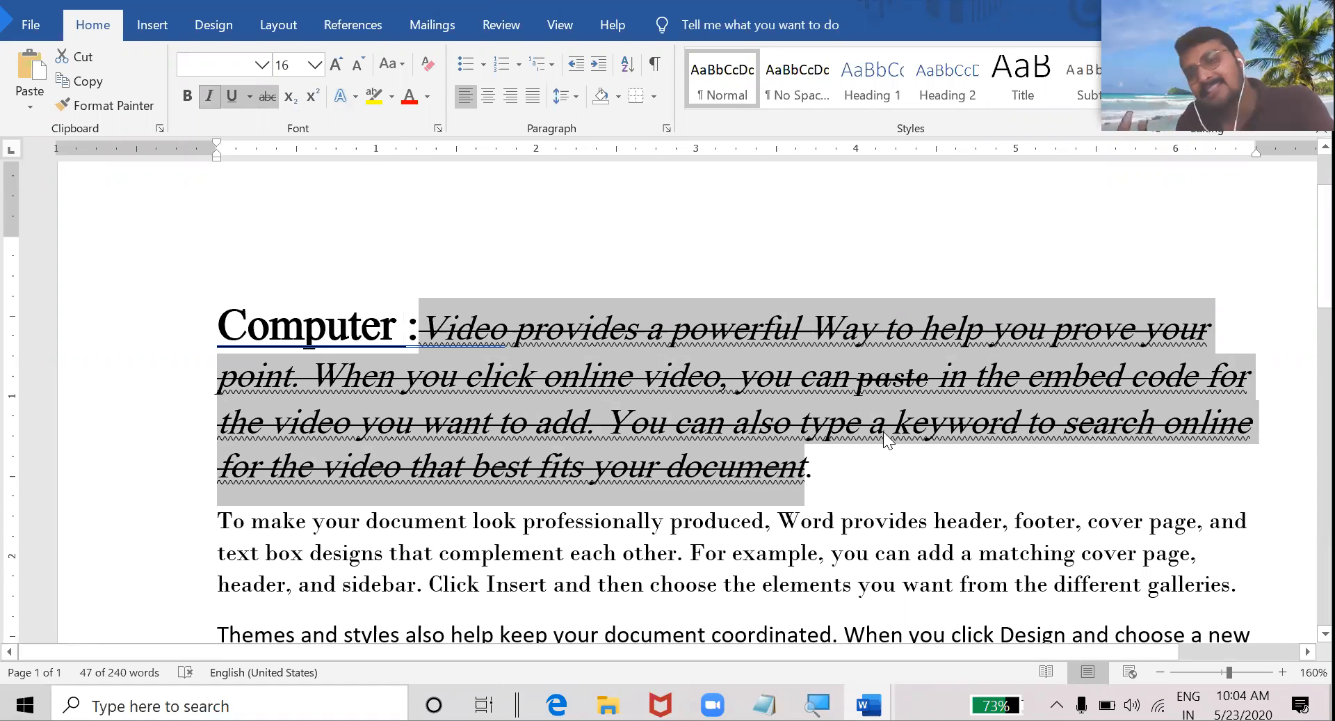
pyautogui.click(1083, 472)
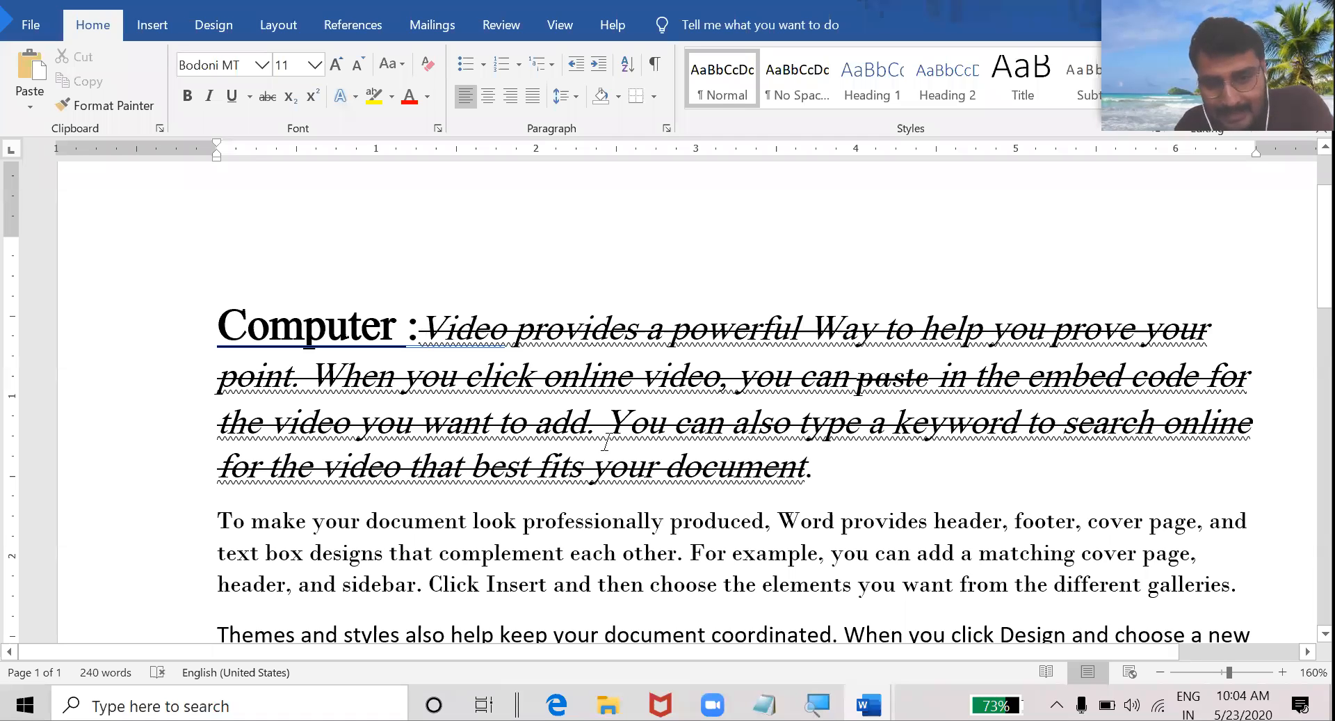
# Step: Remove the italics and the wavy underline from the first paragraph's text after "Computer :"
pyautogui.moveTo(422, 328); pyautogui.dragTo(818, 484)
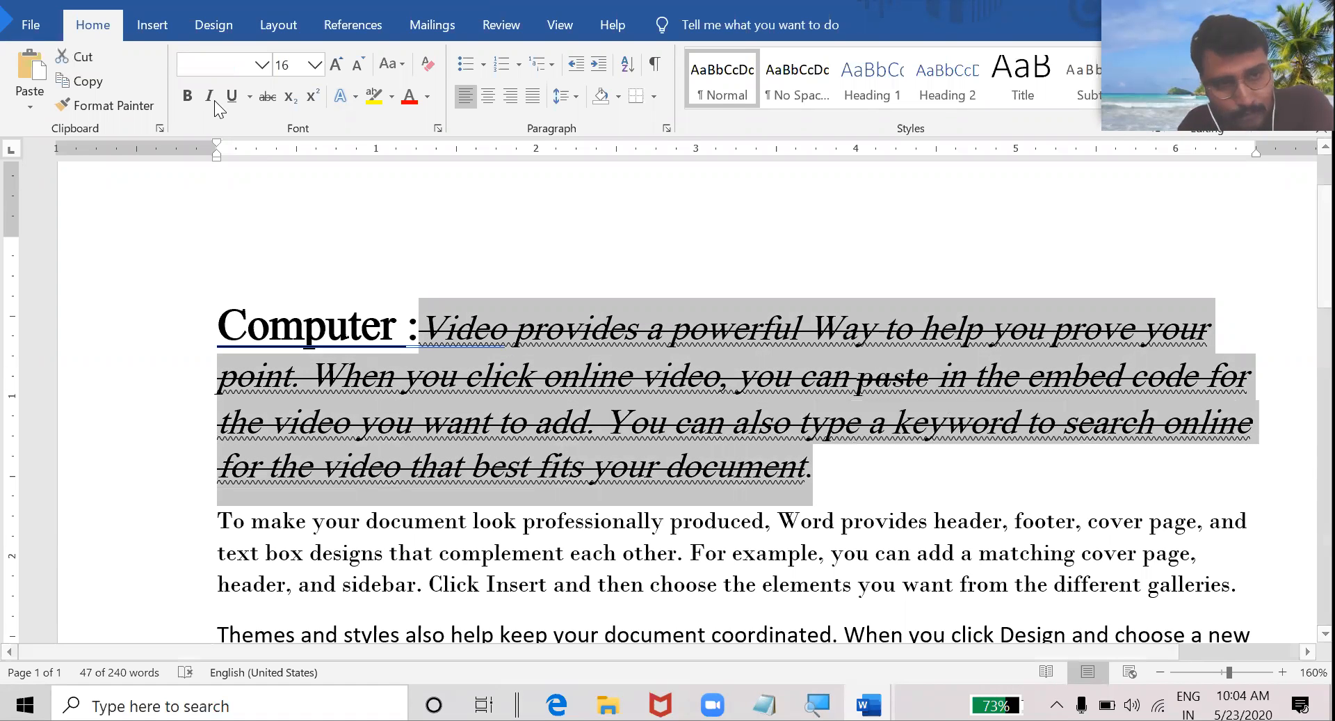
pyautogui.hotkey('ctrl', 'i')
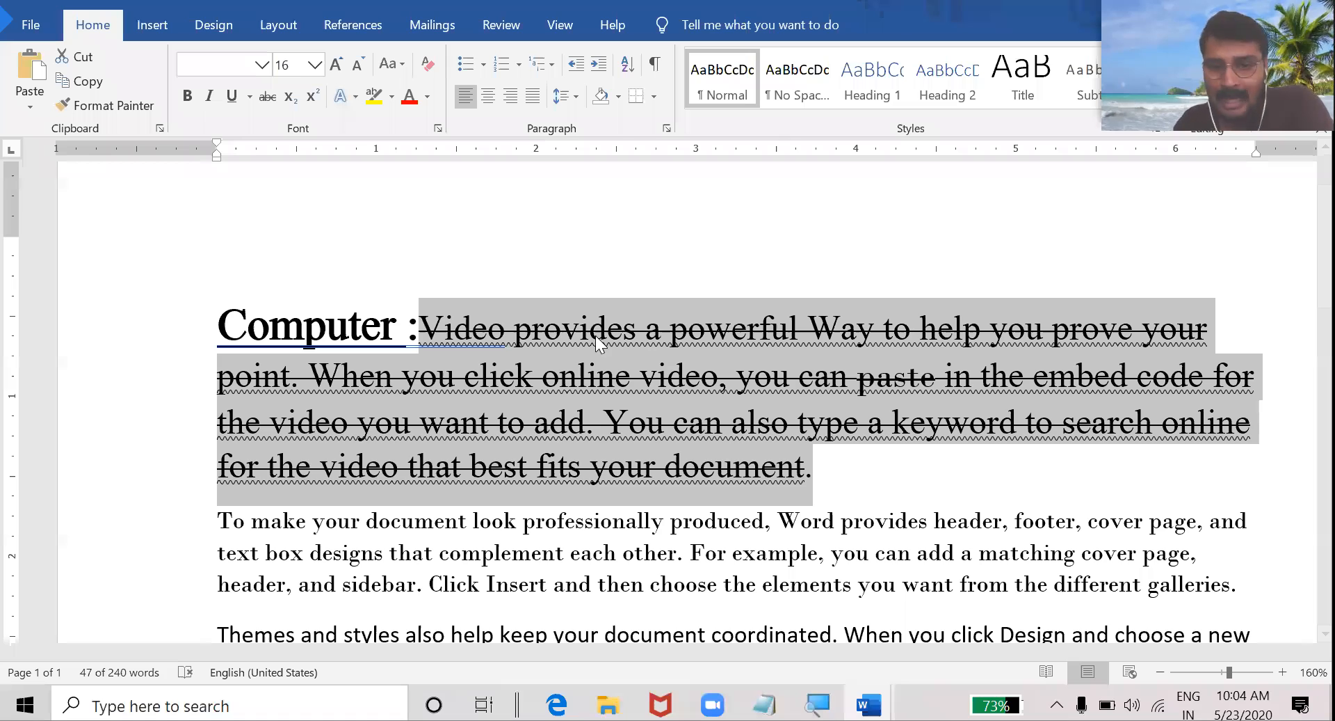
pyautogui.click(453, 319)
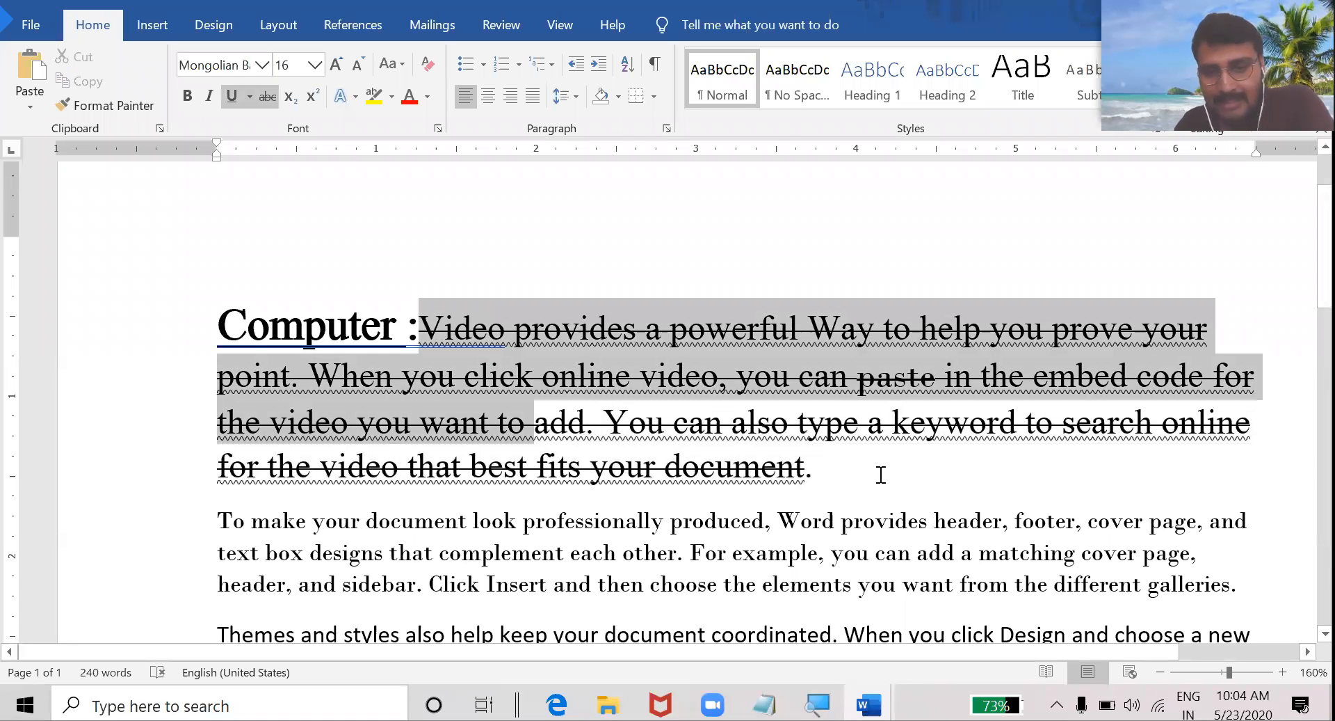
pyautogui.hotkey('ctrl', 'shift', 'Down')
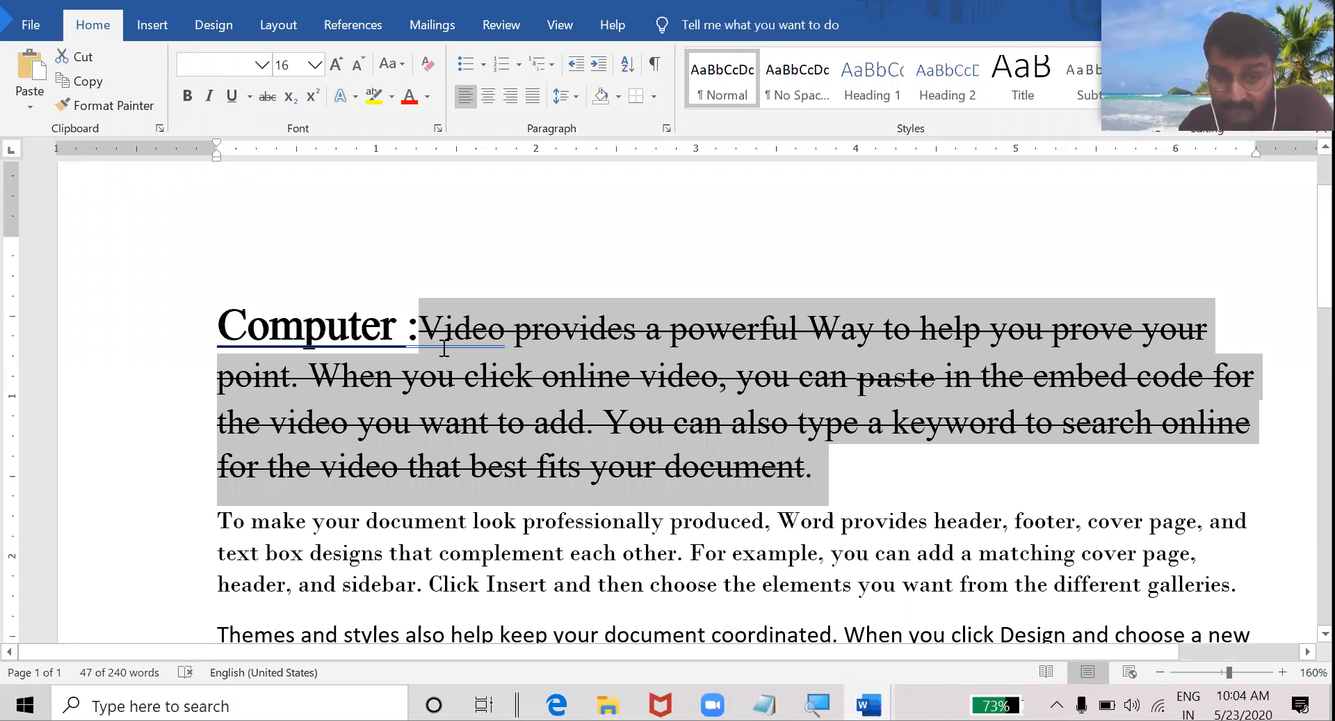
# Step: Remove the strikethrough from the first paragraph's text after "Computer :"
pyautogui.moveTo(420, 330); pyautogui.dragTo(823, 471)
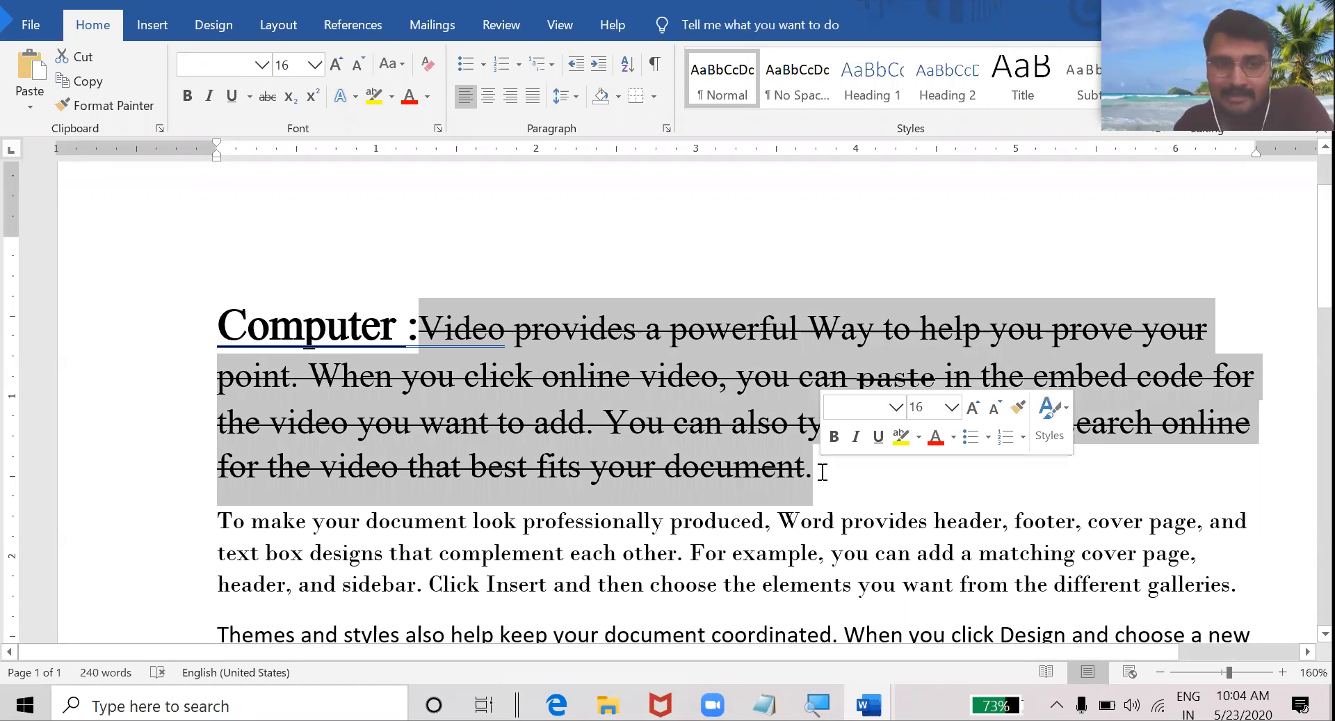
pyautogui.click(269, 98)
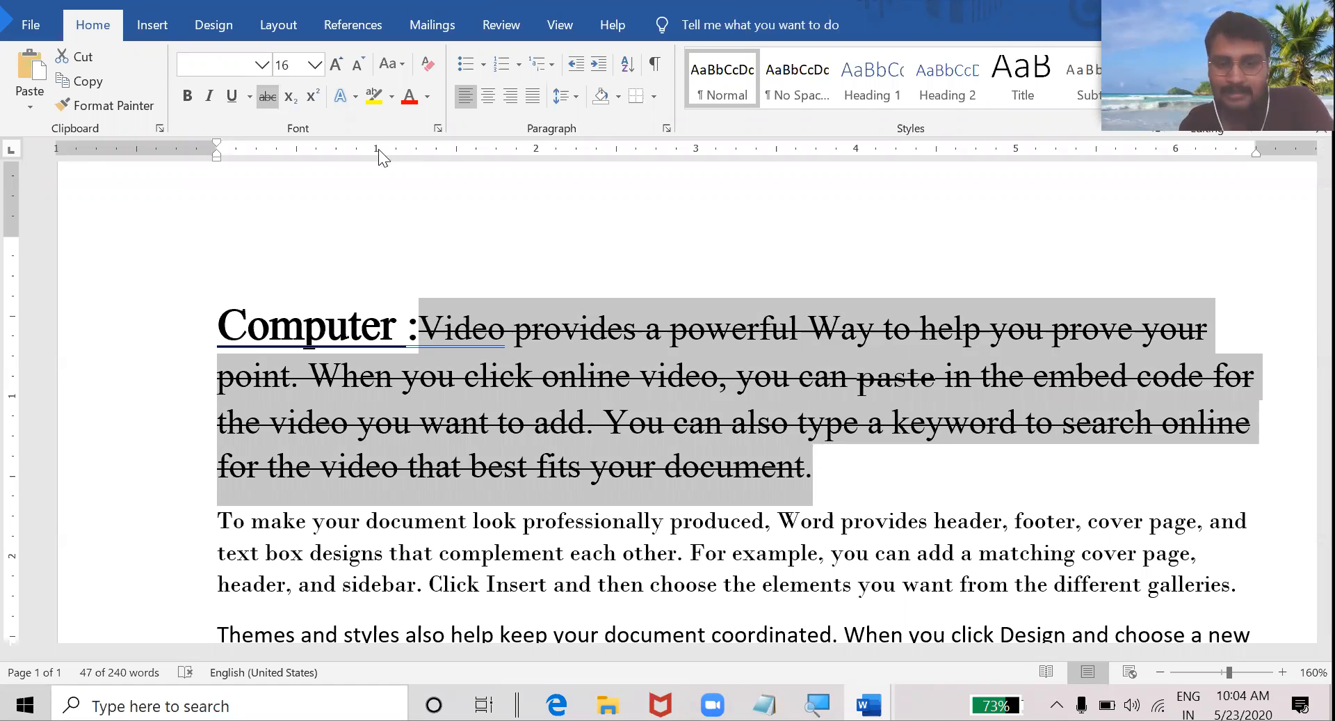
pyautogui.click(765, 457)
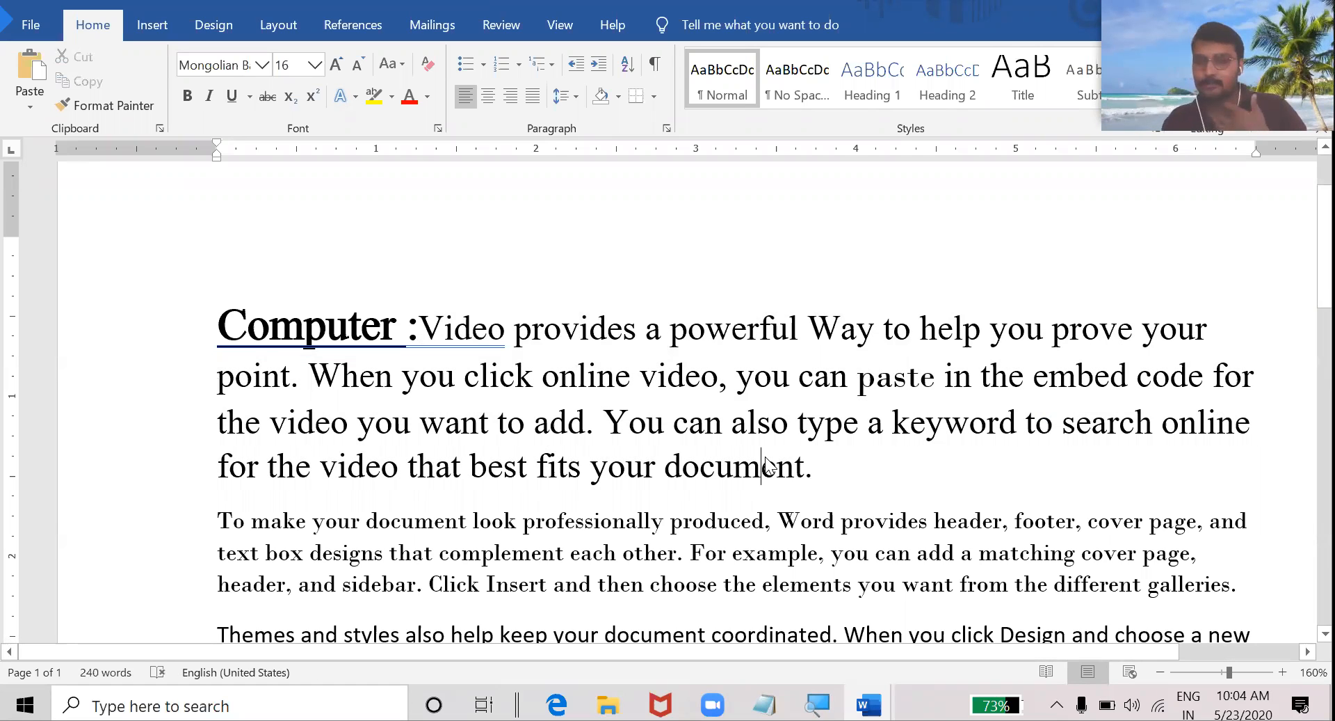
# Step: Shrink the first paragraph's text after "Computer :" to 10 pt
pyautogui.moveTo(427, 331); pyautogui.dragTo(854, 489)
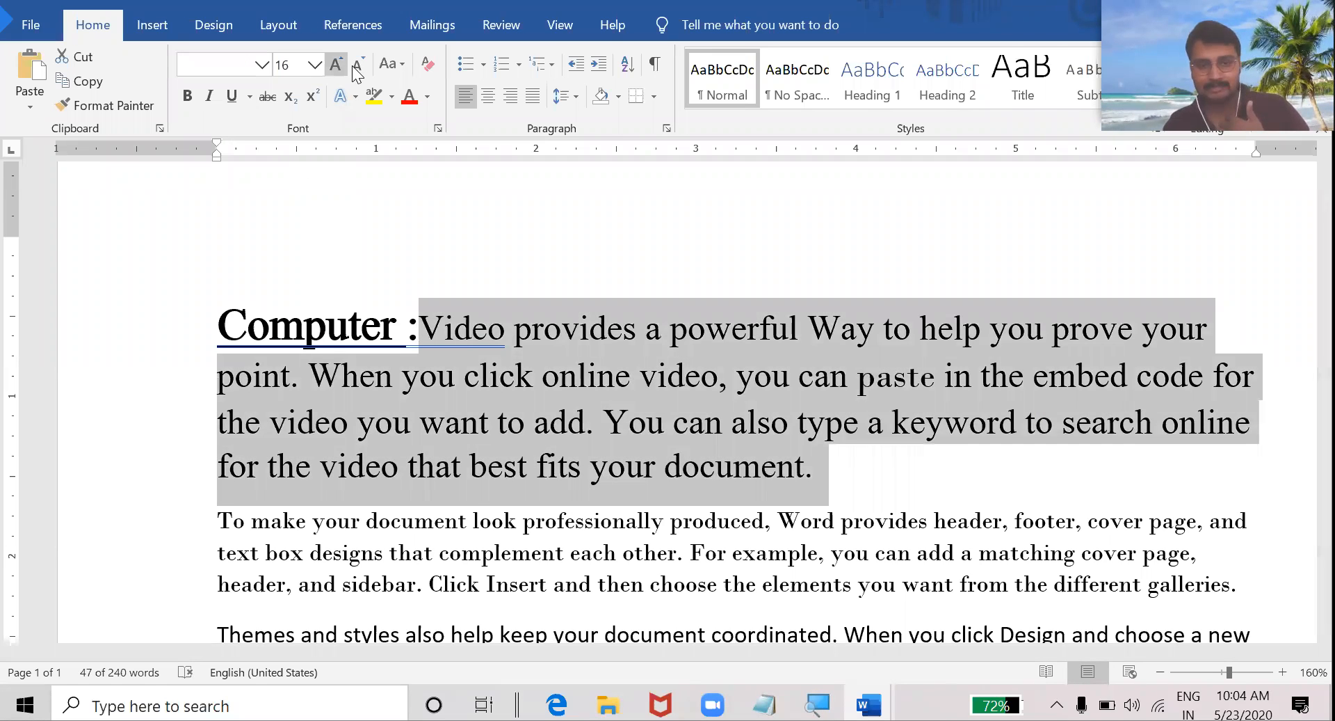
pyautogui.click(358, 65)
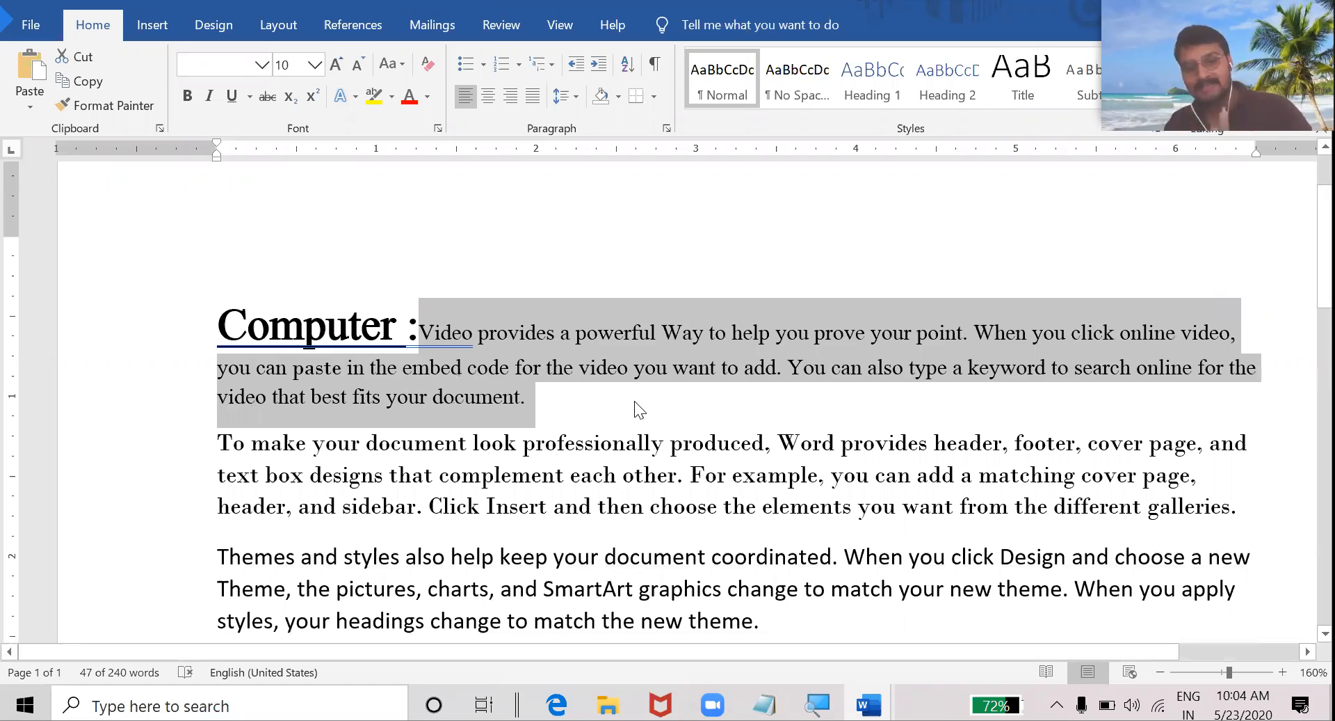
pyautogui.click(617, 398)
pyautogui.click(239, 341)
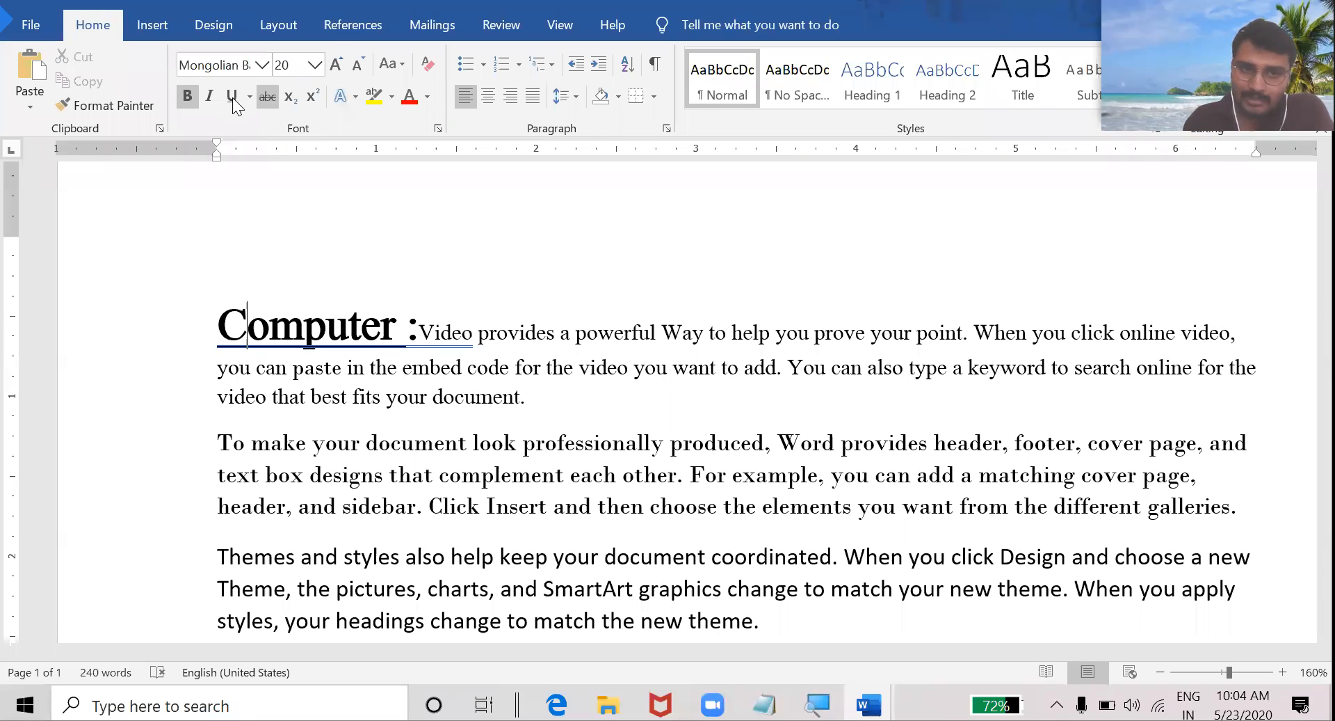
pyautogui.click(200, 97)
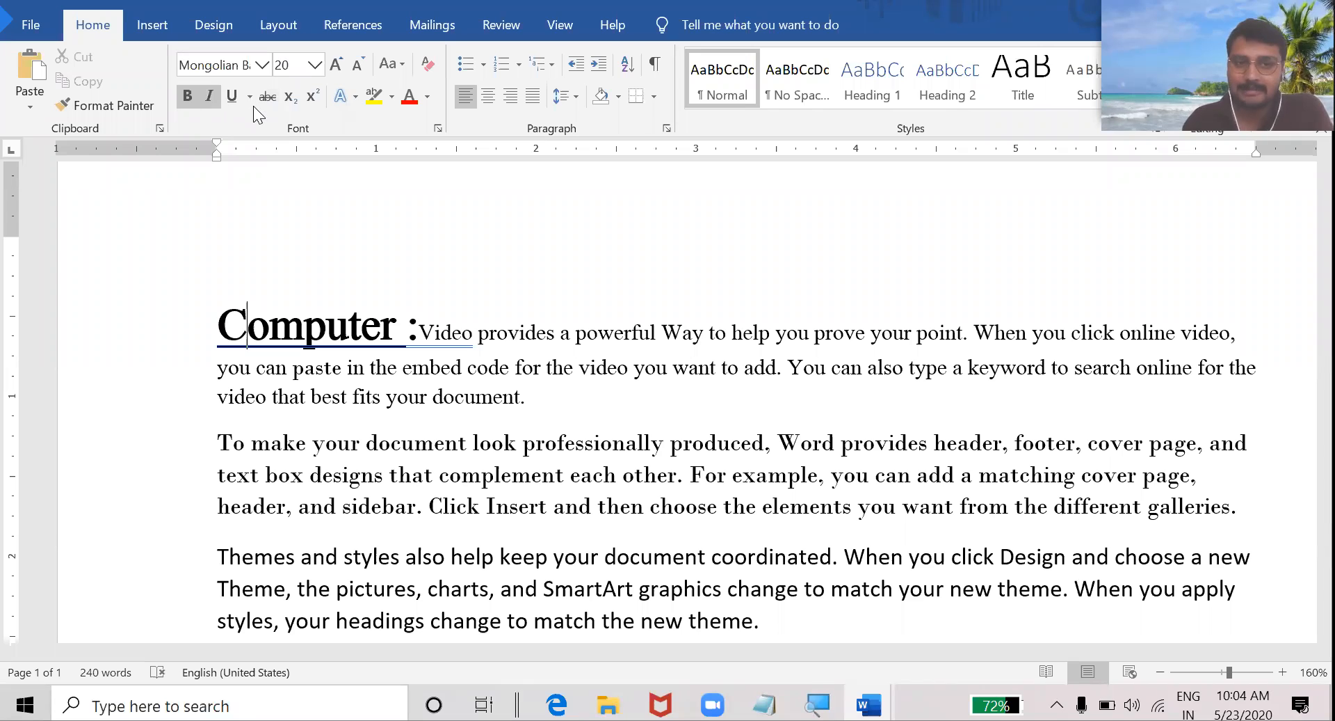
pyautogui.click(250, 105)
pyautogui.click(465, 246)
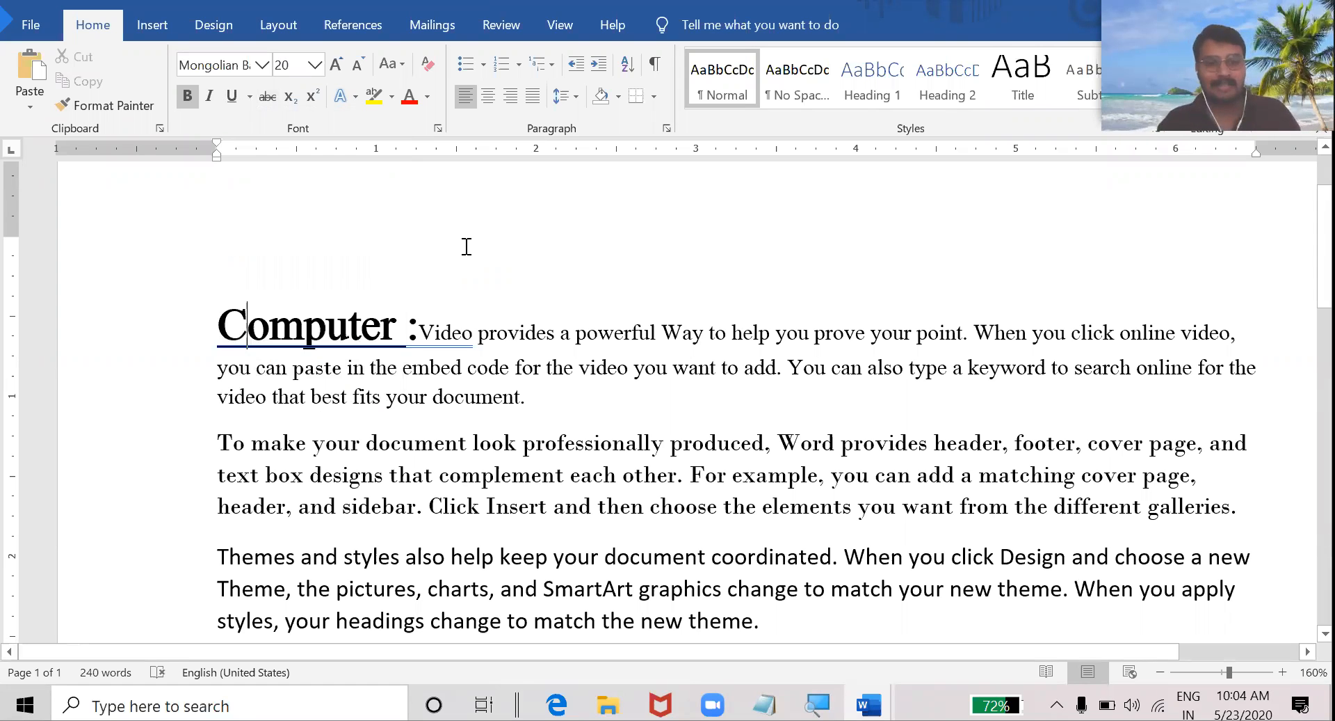
pyautogui.click(471, 299)
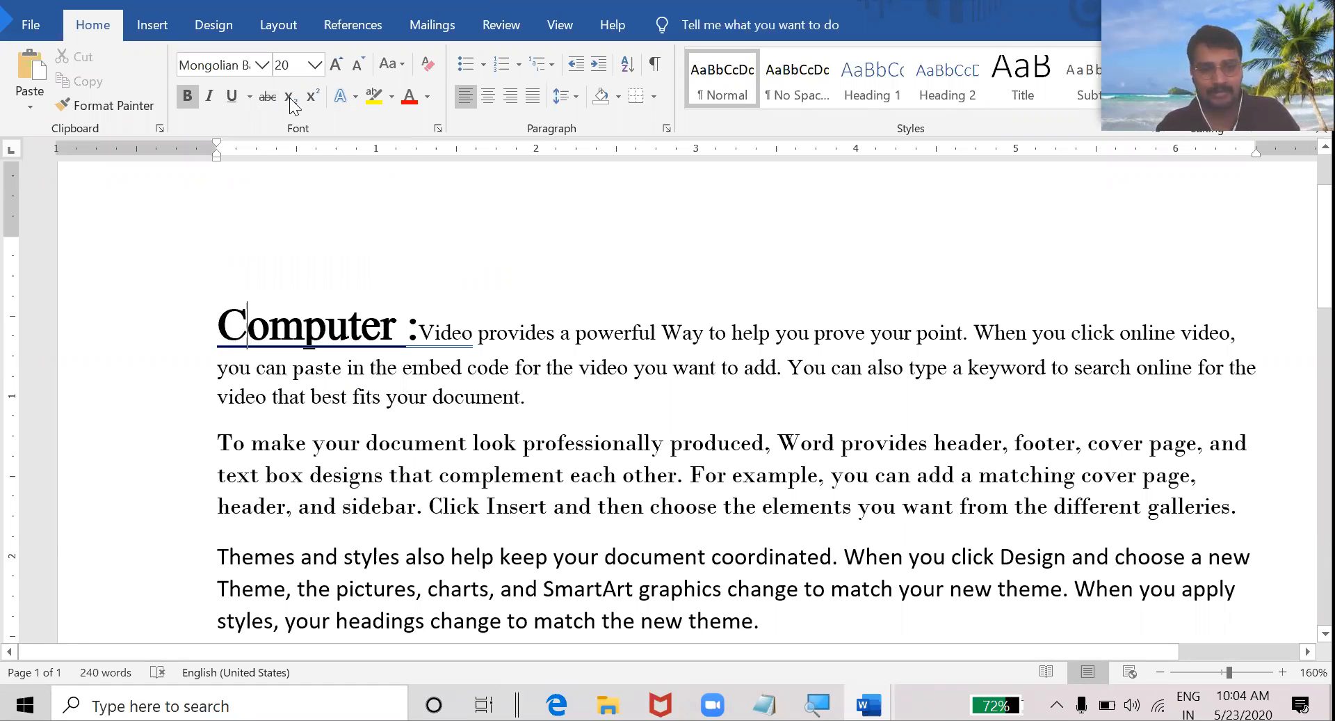
# Step: Add four new lines after the first paragraph and set the font size there to 28 pt
pyautogui.click(536, 396)
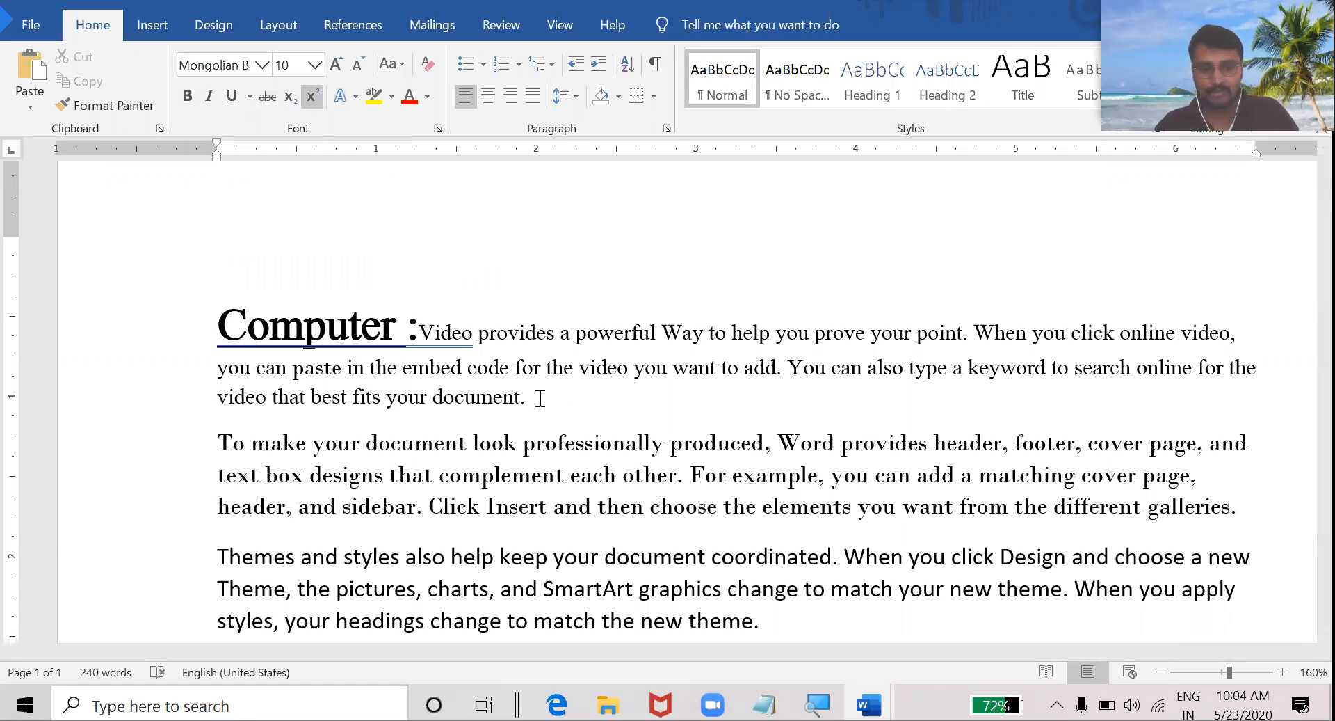
pyautogui.press('Return')
pyautogui.press('Return')
pyautogui.press('Return')
pyautogui.press('Return')
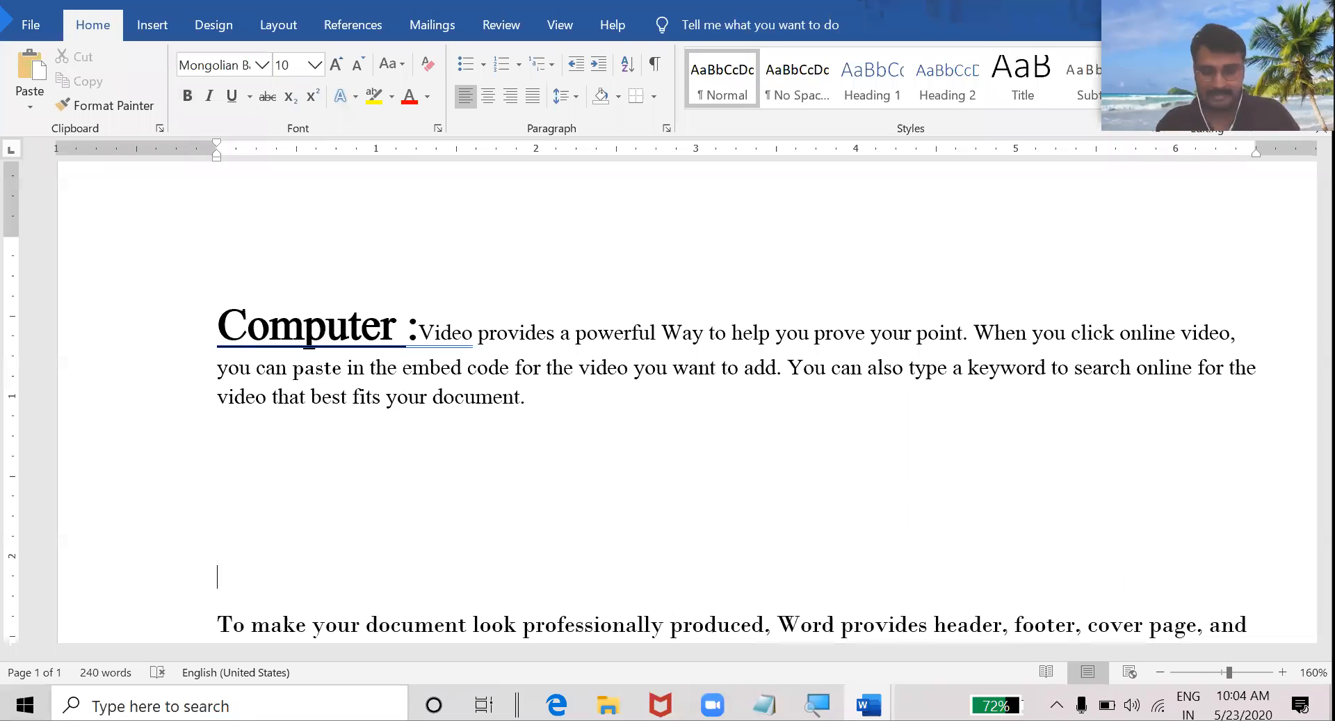
pyautogui.hotkey('ctrl', 'shift', '.')
pyautogui.hotkey('ctrl', 'shift', '.')
pyautogui.hotkey('ctrl', 'shift', '.')
pyautogui.hotkey('ctrl', 'shift', '.')
pyautogui.hotkey('ctrl', 'shift', '.')
pyautogui.hotkey('ctrl', 'shift', '.')
pyautogui.hotkey('ctrl', 'shift', '.')
pyautogui.hotkey('ctrl', 'shift', '.')
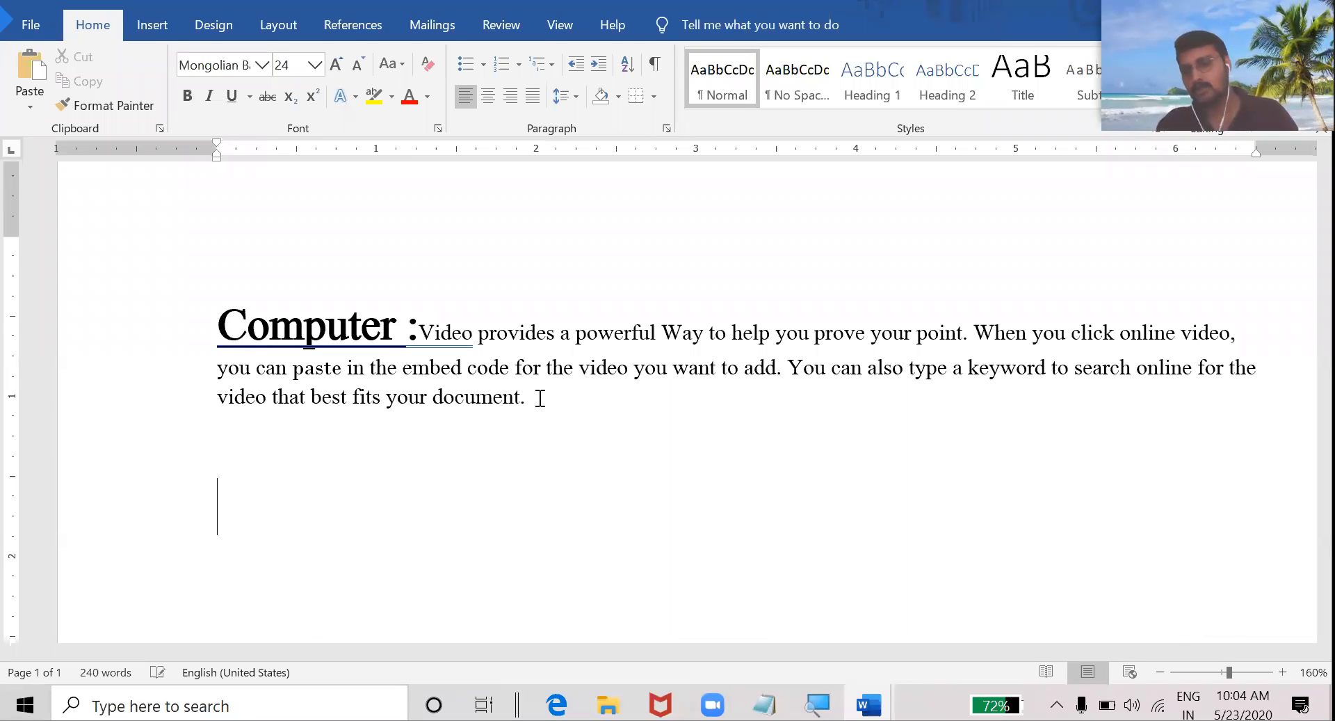
pyautogui.hotkey('ctrl', 'shift', '.')
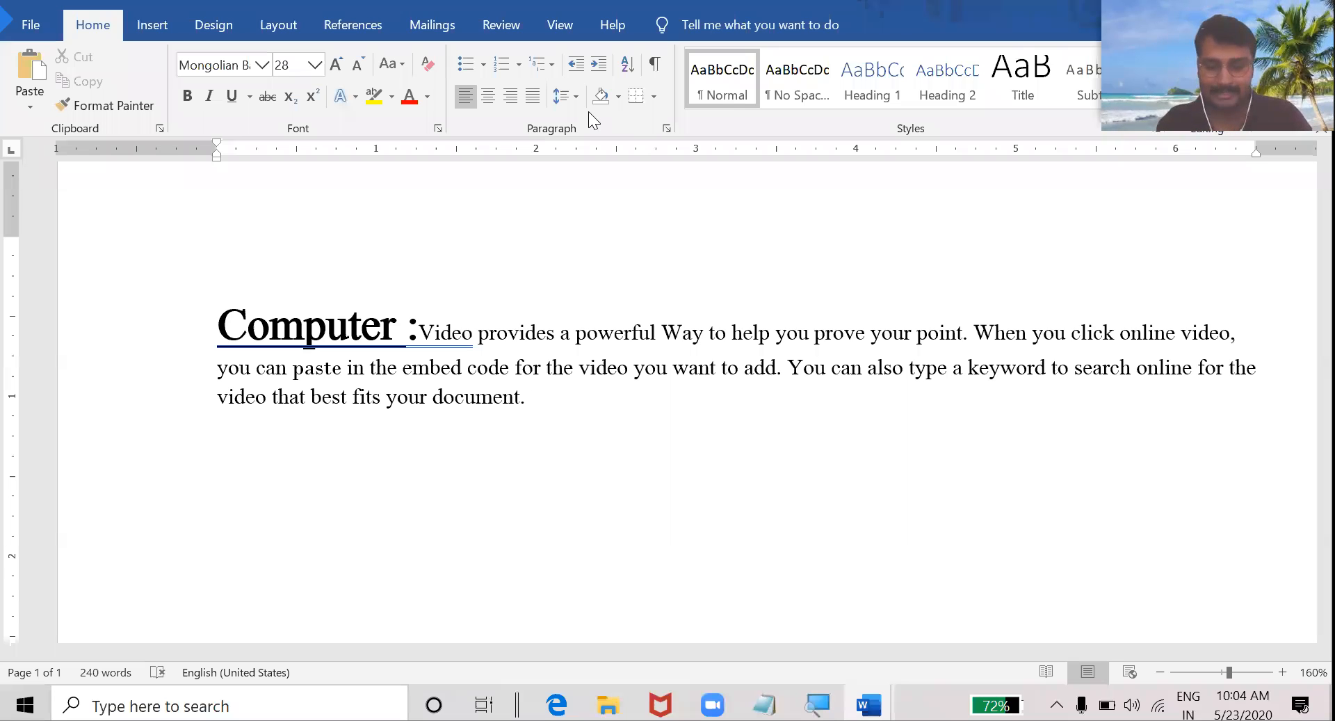
# Step: Enter the sample formulas "H2o h2so4 a2+b2+2ab" in plain text below the first paragraph
pyautogui.write('H2o')
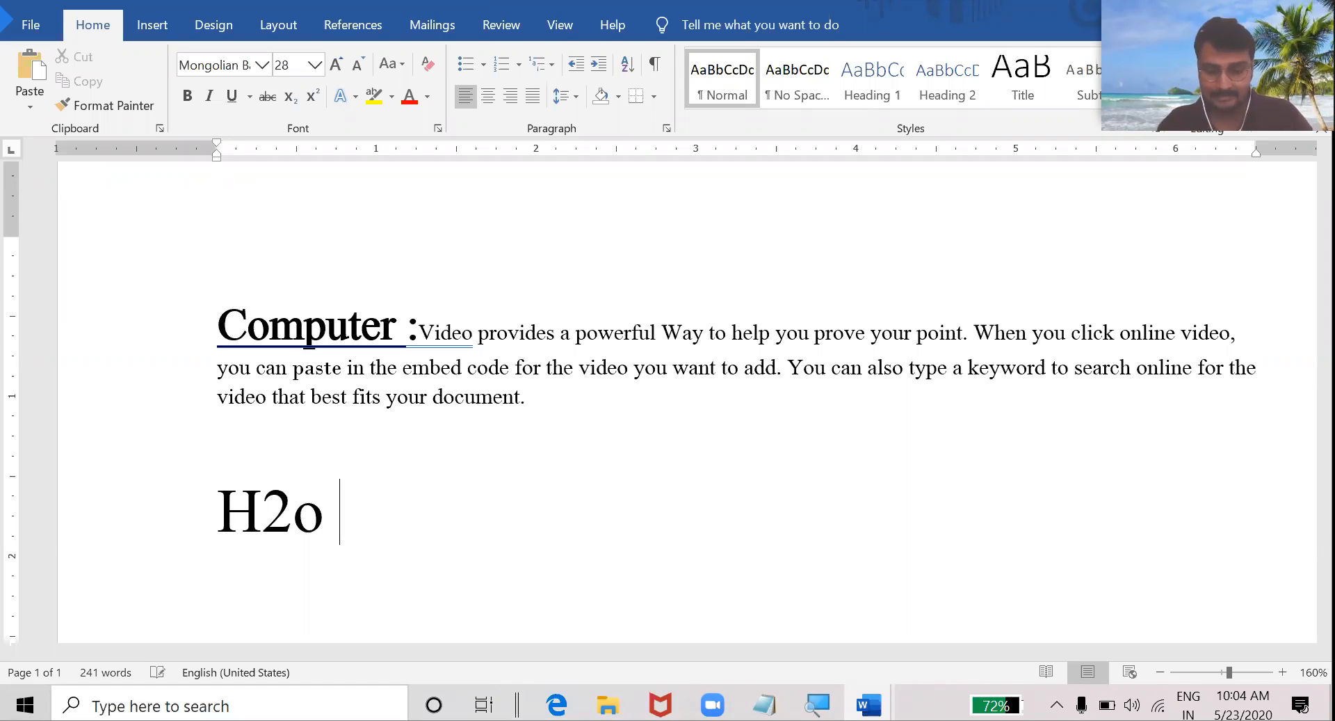
pyautogui.write(' nac')
pyautogui.press('BackSpace')
pyautogui.press('BackSpace')
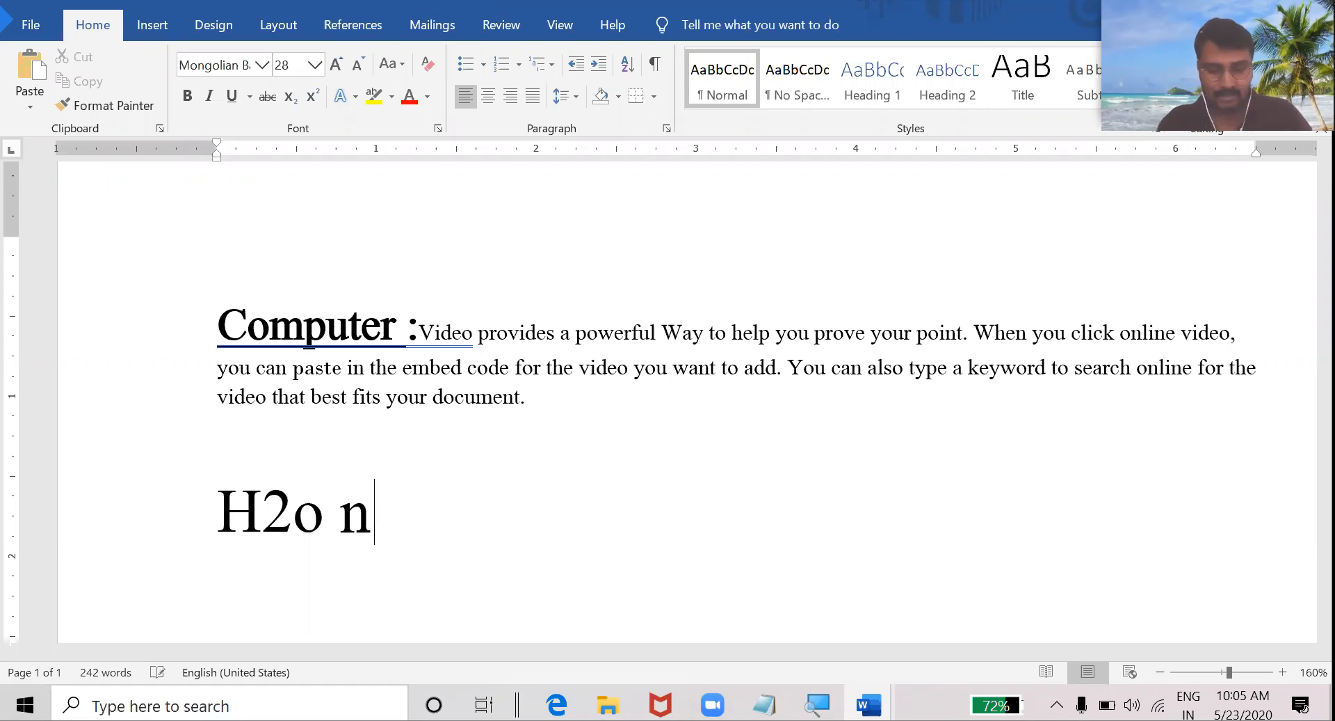
pyautogui.press('BackSpace')
pyautogui.write('h2so')
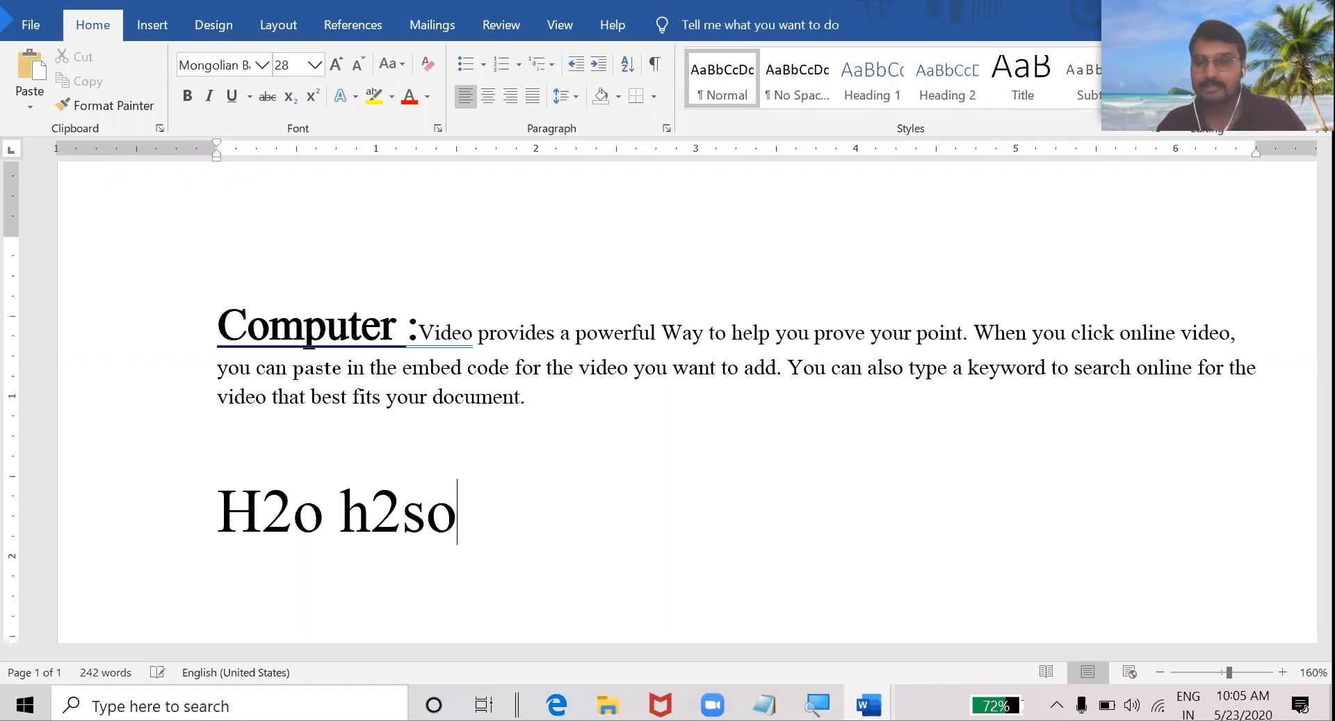
pyautogui.write('4')
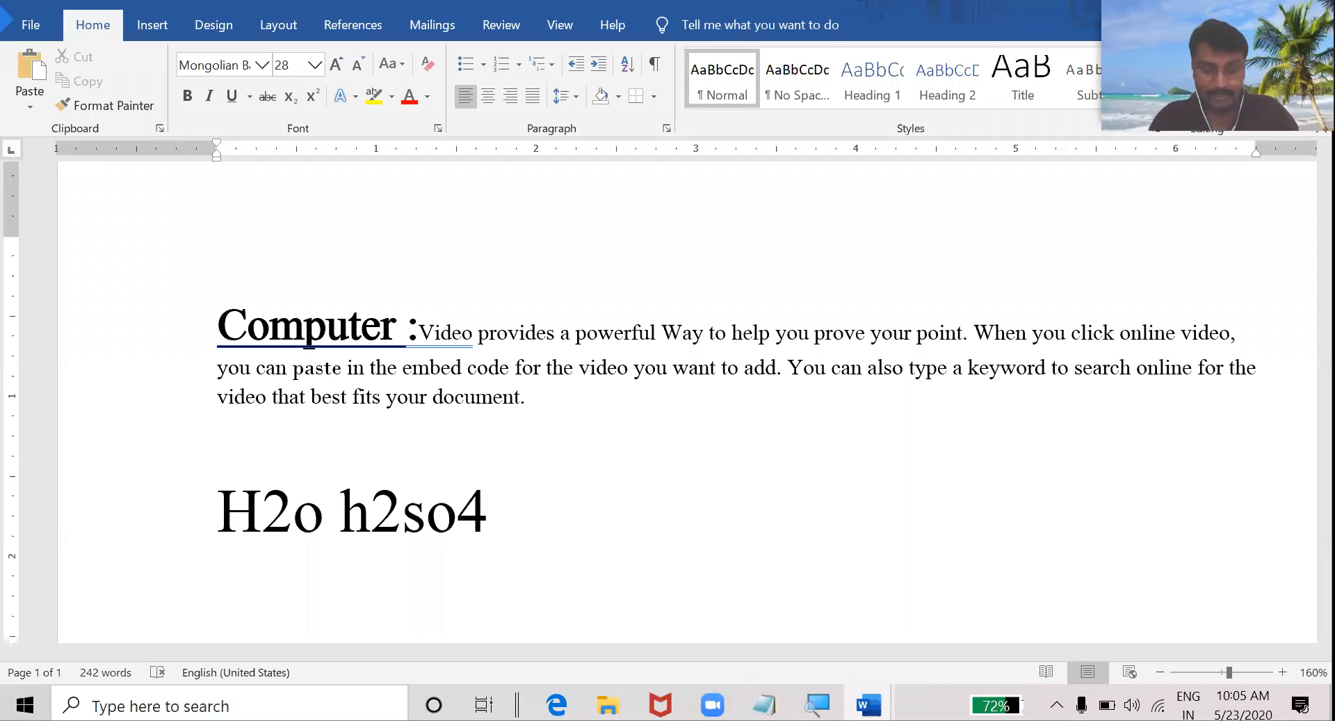
pyautogui.write('a')
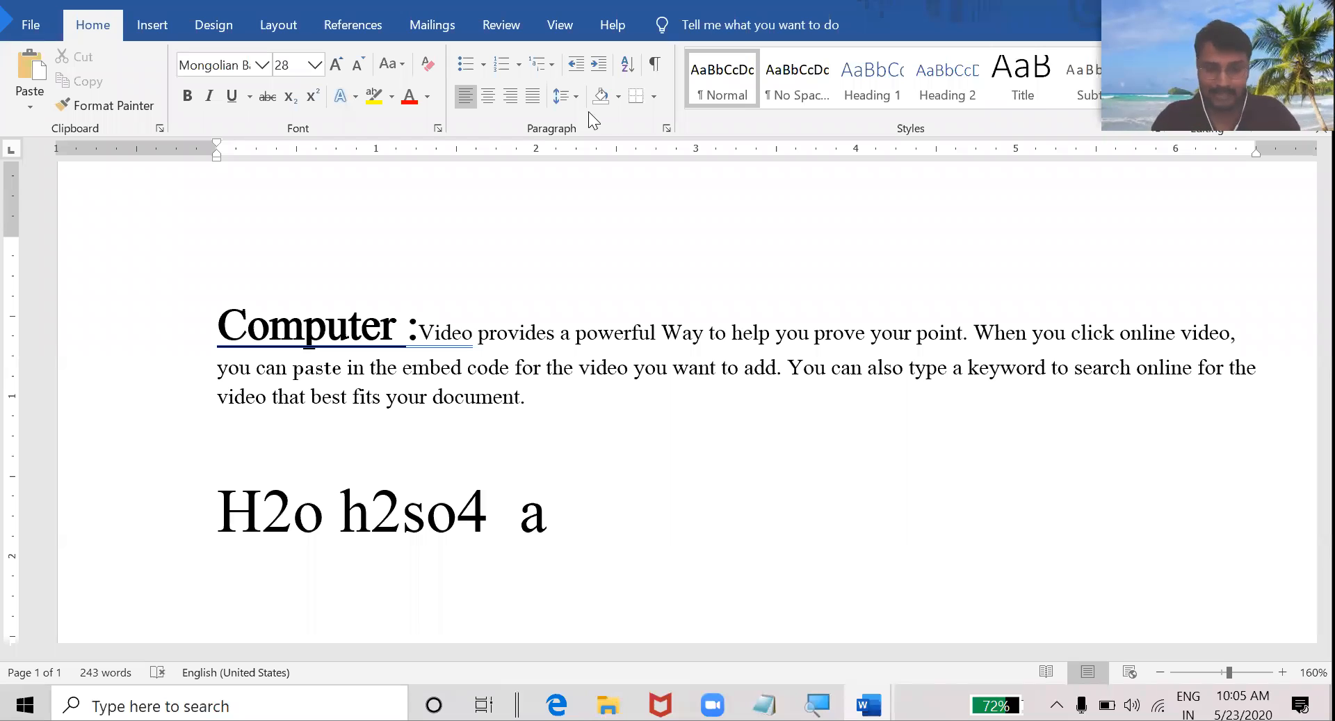
pyautogui.write('2+b2')
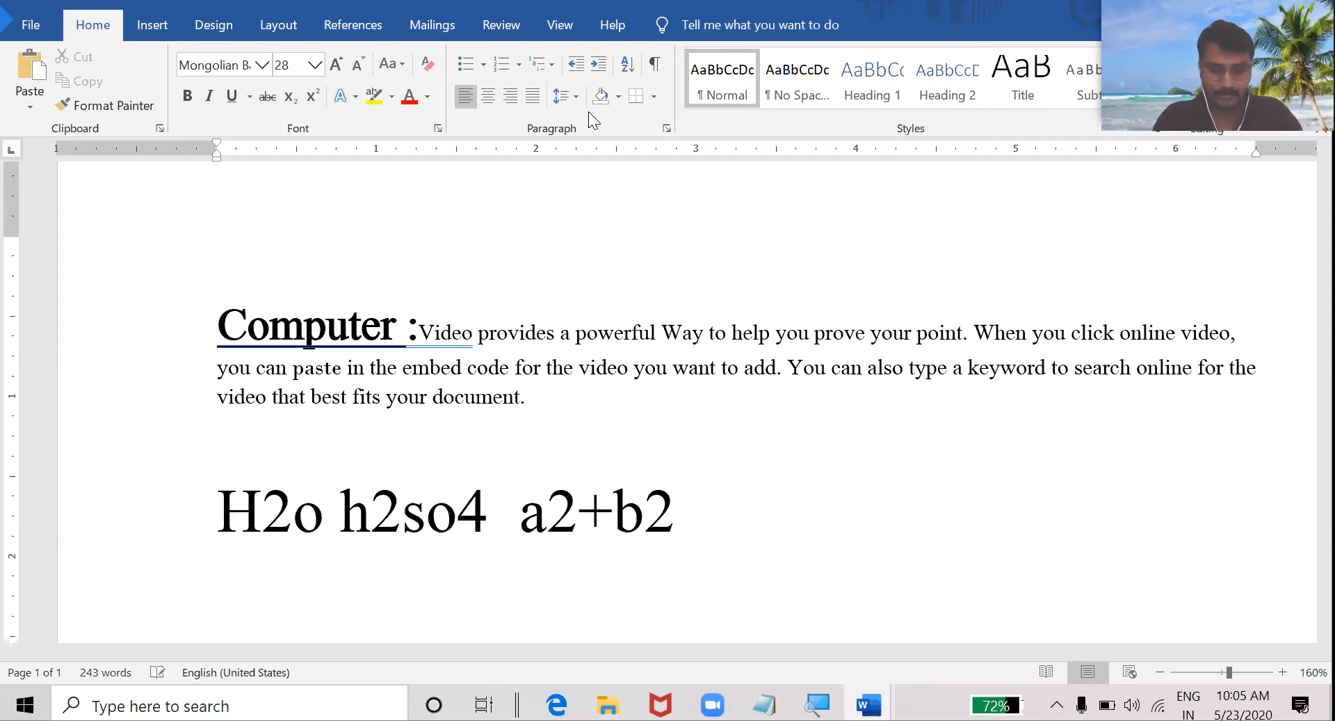
pyautogui.write('+2ab')
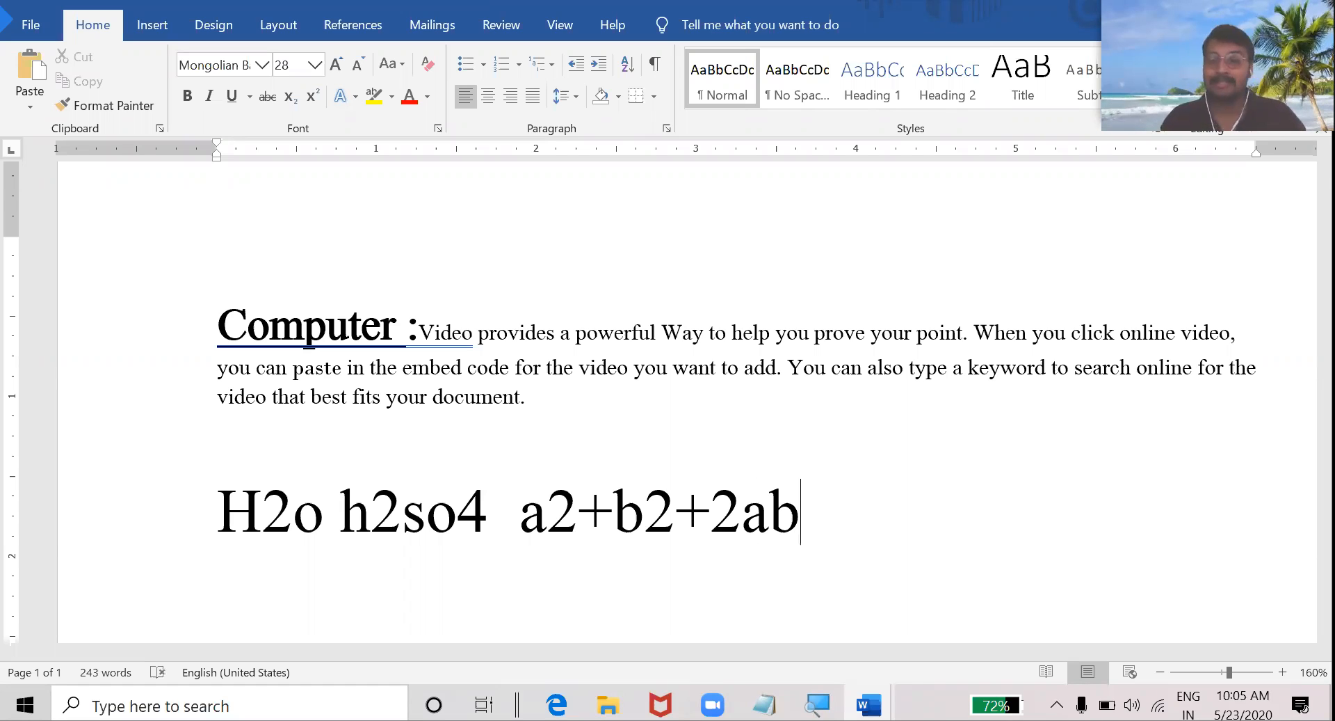
# Step: Enter the formula "H2so4" on a new line below the sample formulas, with the 2 and the 4 in subscript
pyautogui.click(269, 507)
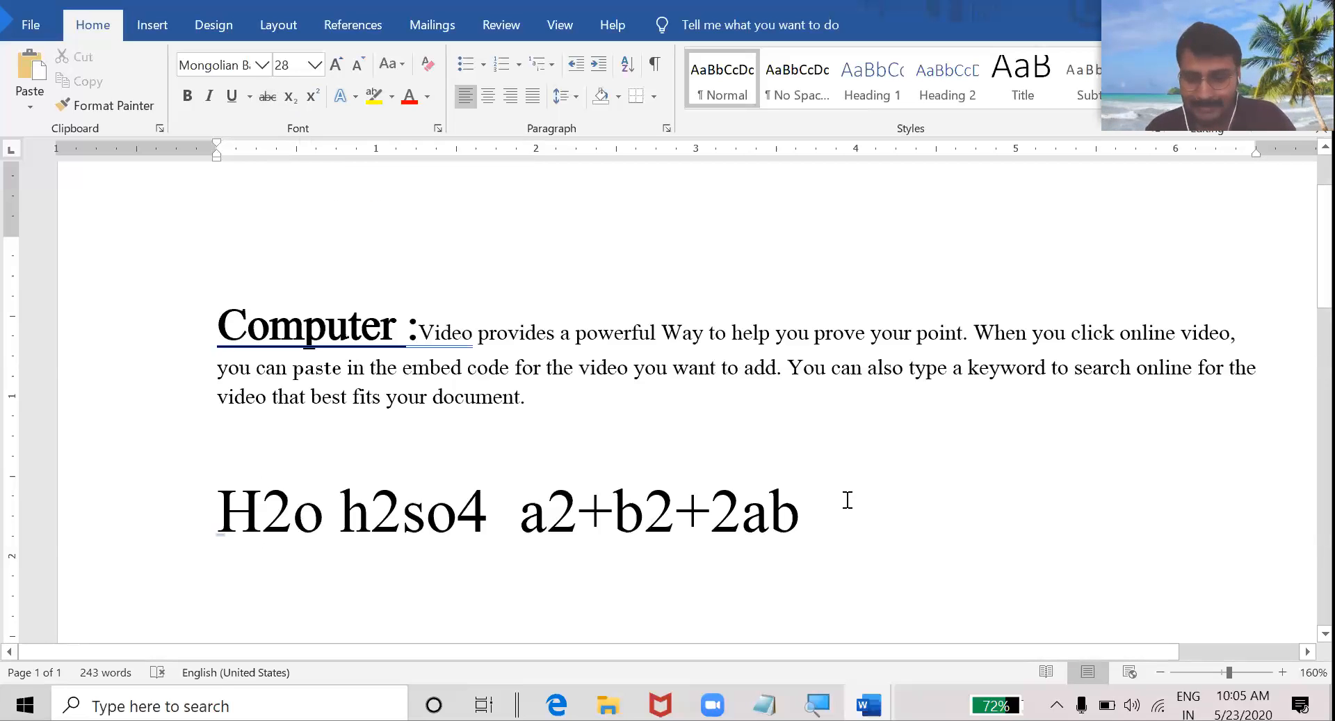
pyautogui.press('Return')
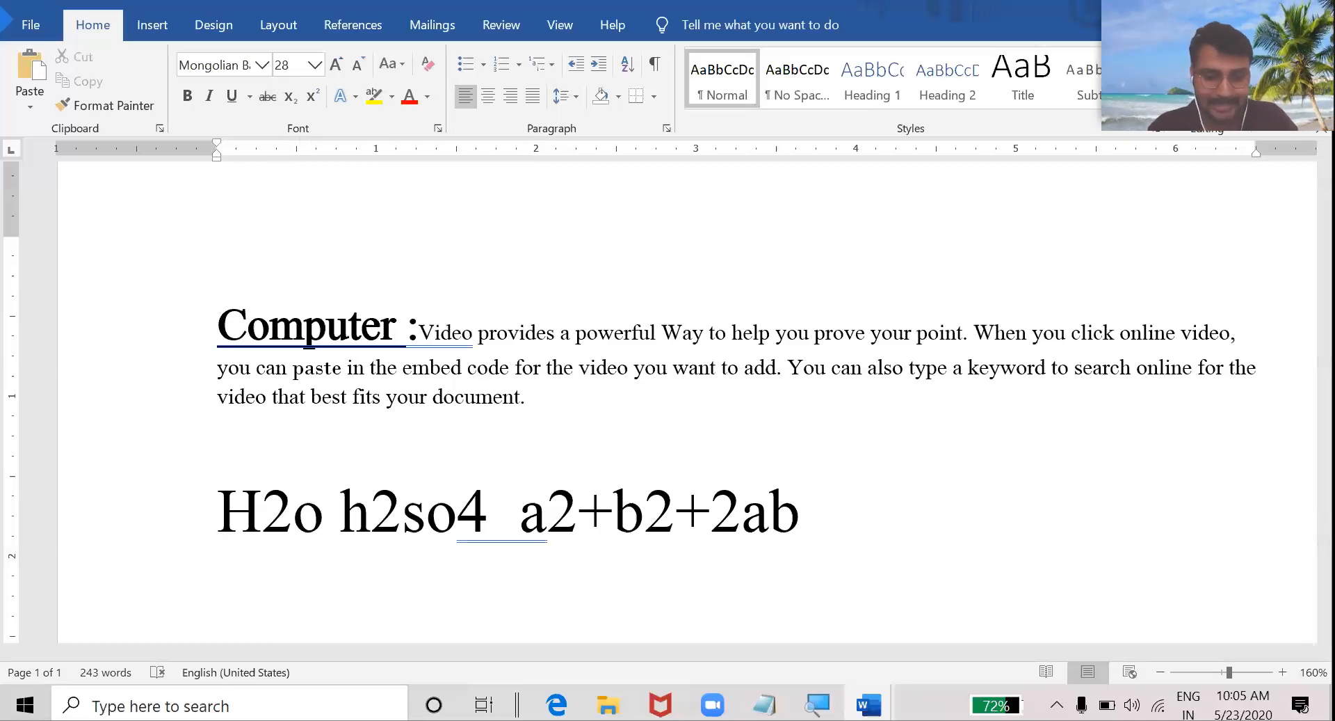
pyautogui.write('H')
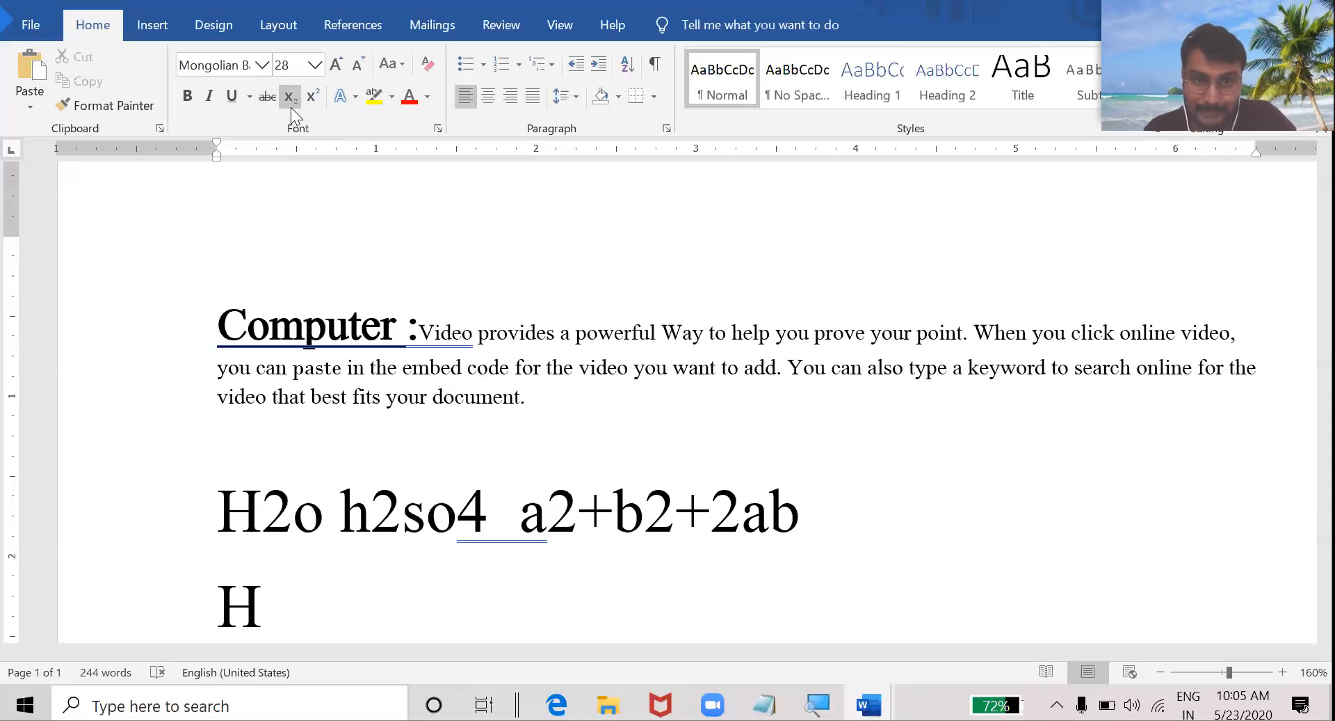
pyautogui.click(291, 107)
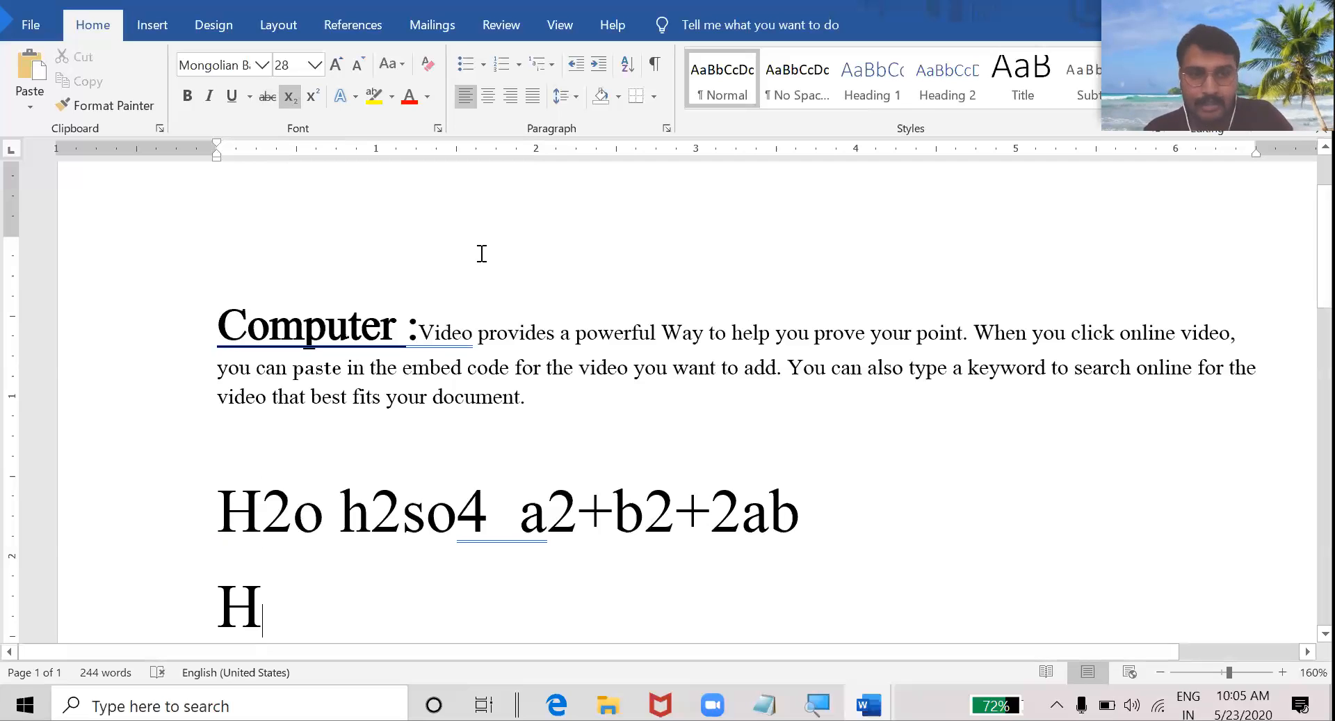
pyautogui.write('2so')
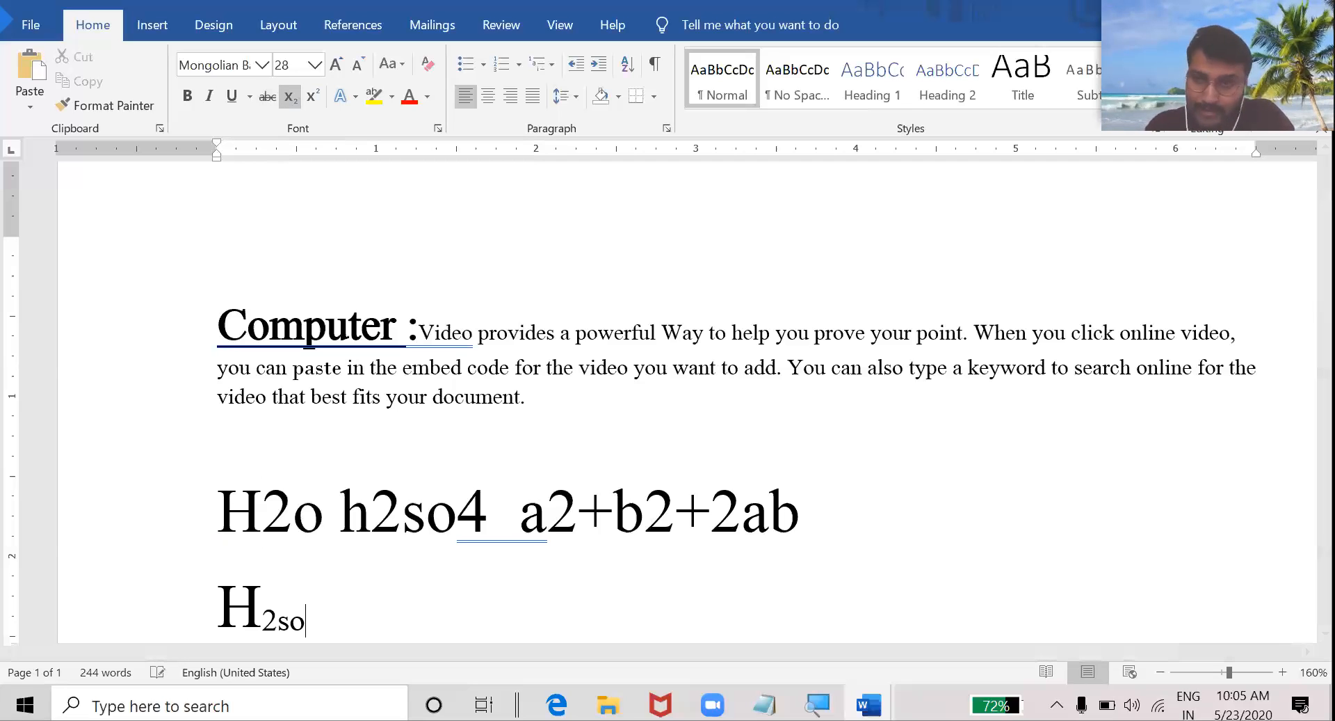
pyautogui.press('BackSpace')
pyautogui.press('BackSpace')
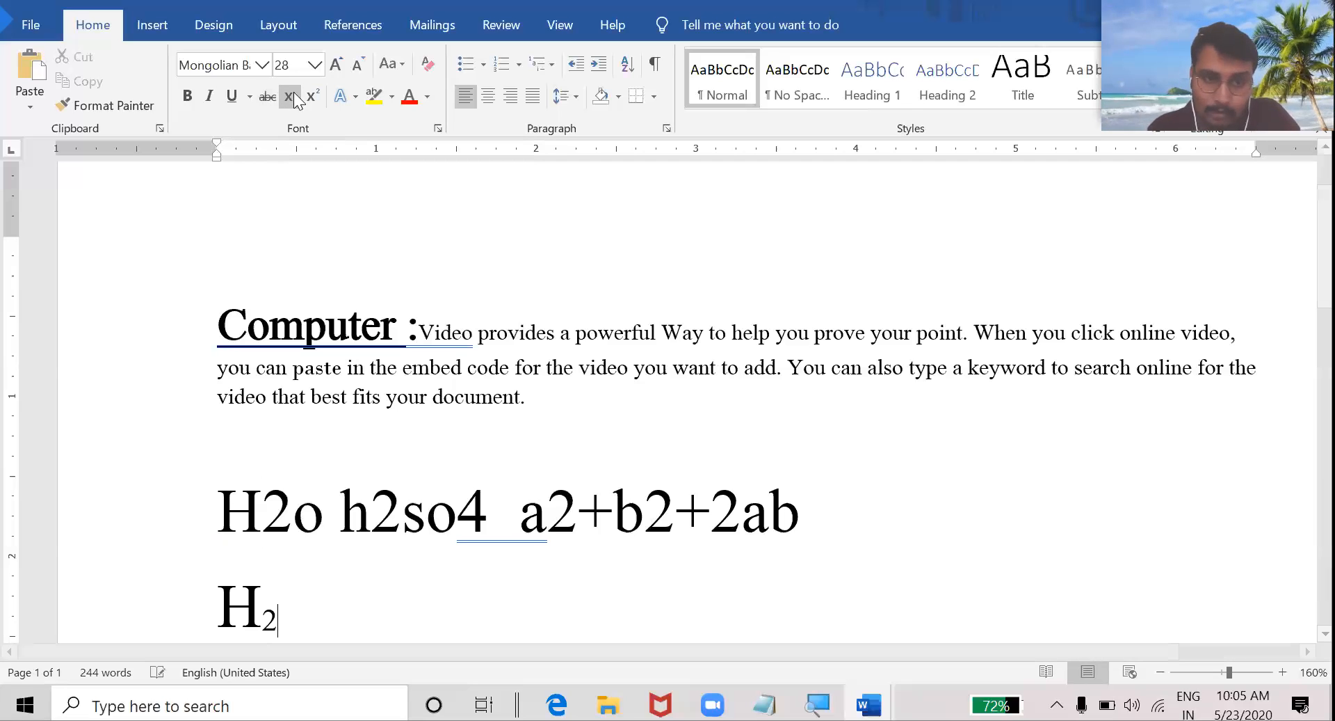
pyautogui.hotkey('ctrl', '=')
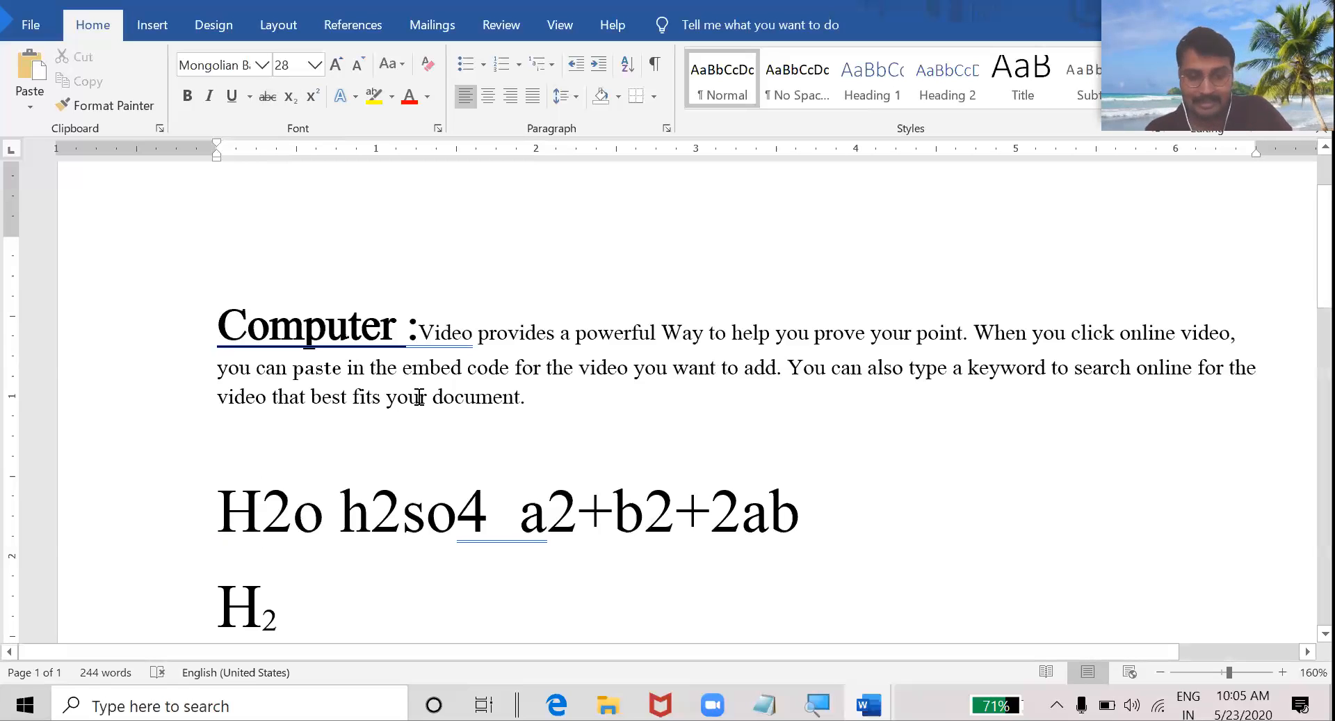
pyautogui.write('so')
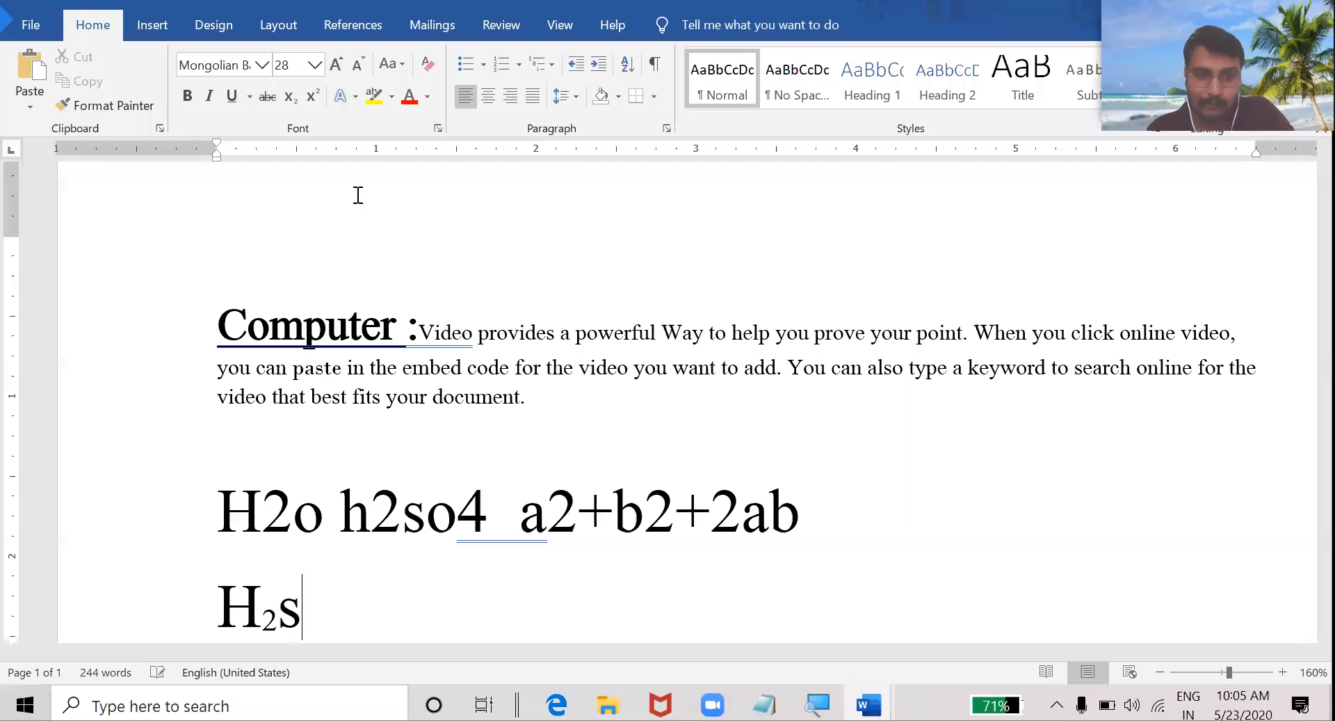
pyautogui.click(298, 101)
pyautogui.write('4')
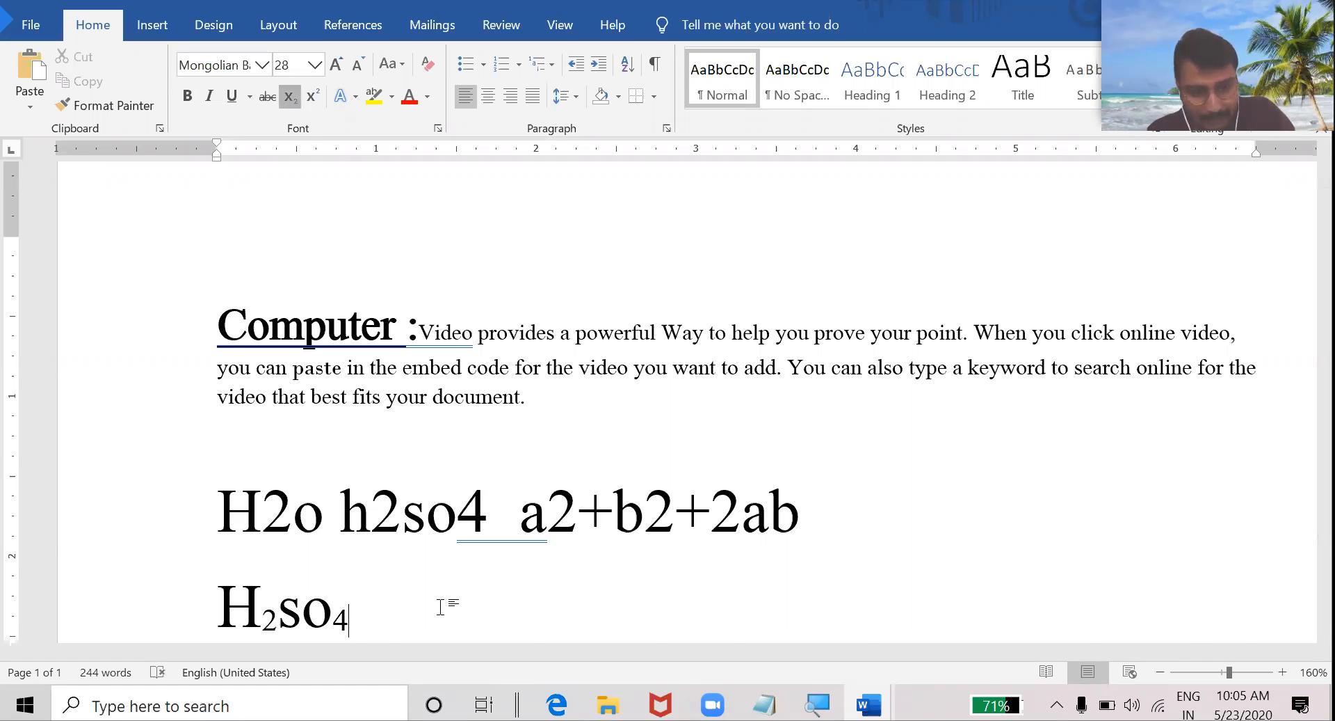
# Step: Enlarge the subscripted "H2so4" formula to 48 pt
pyautogui.scroll(-4, 306, 529)
pyautogui.click(226, 438)
pyautogui.scroll(-1, 226, 438)
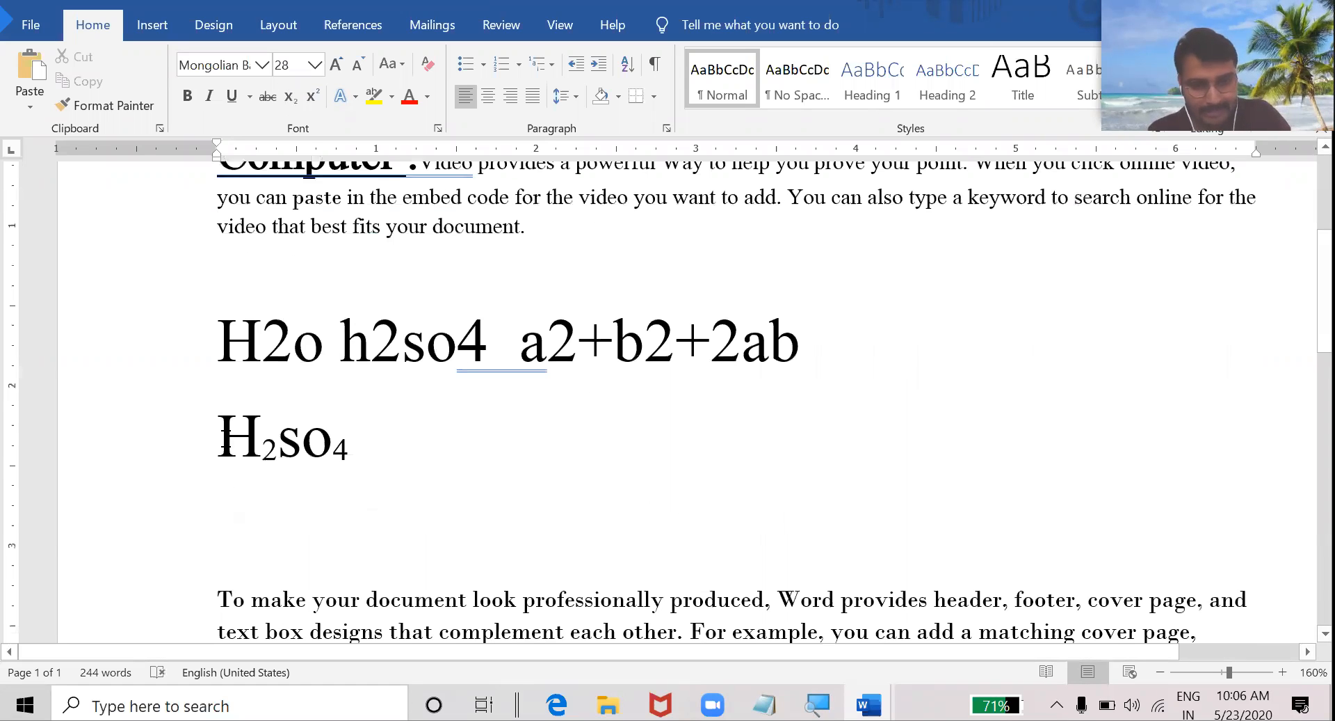
pyautogui.hotkey('shift', 'End')
pyautogui.hotkey('ctrl', 'shift', '.')
pyautogui.hotkey('ctrl', 'shift', '.')
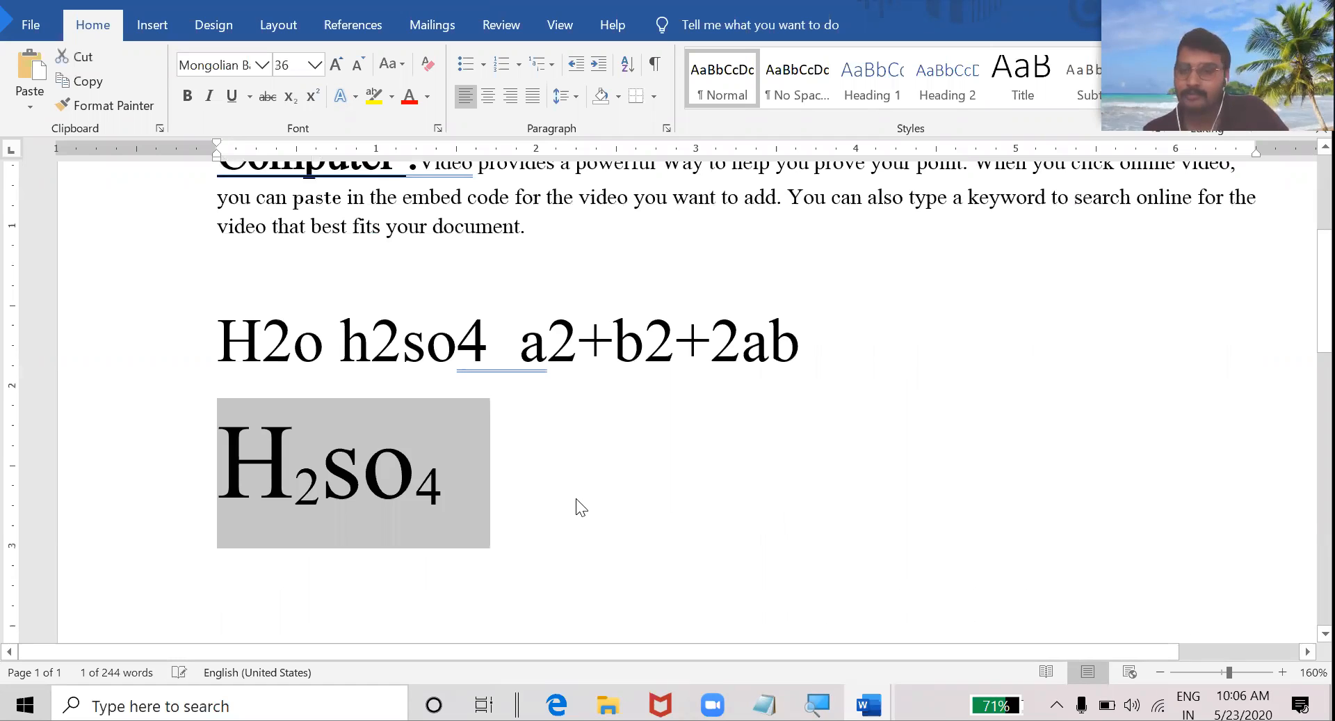
pyautogui.press('End')
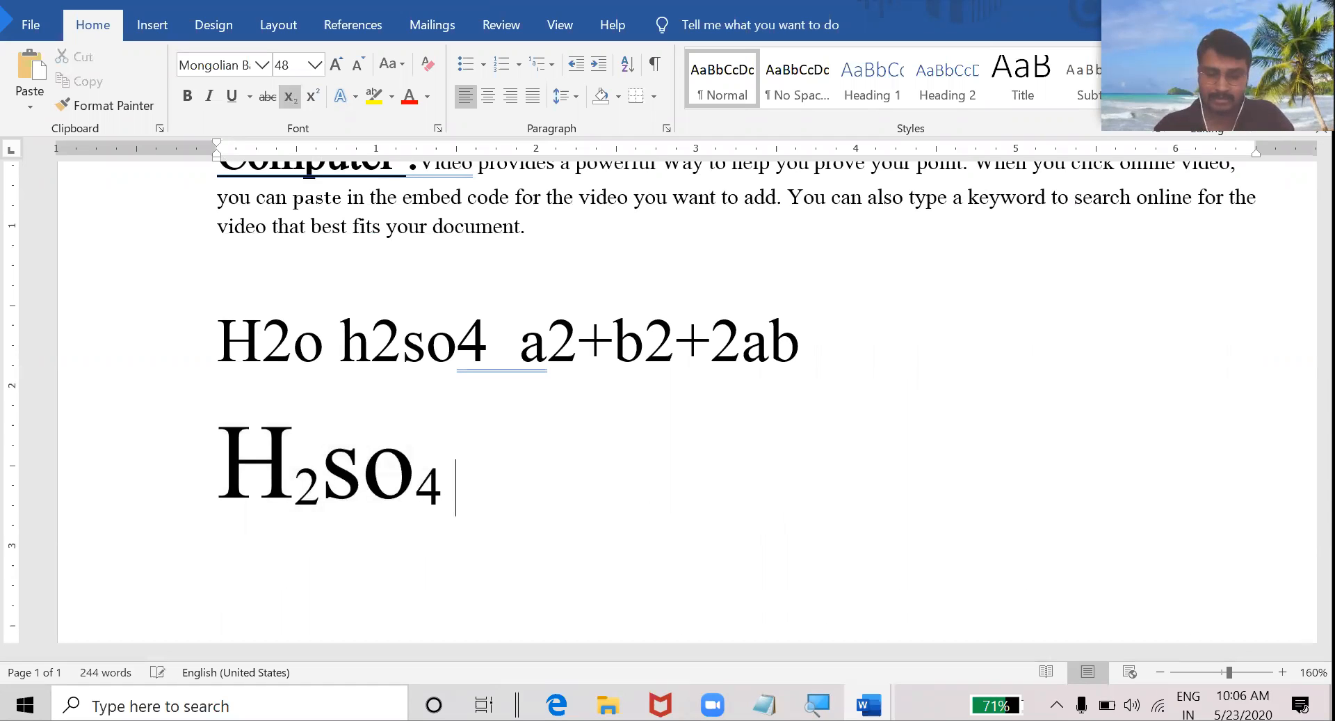
# Step: Enter "Nacl" in subscript after the enlarged formula, followed by a second "Nacl" in normal script
pyautogui.write('Na')
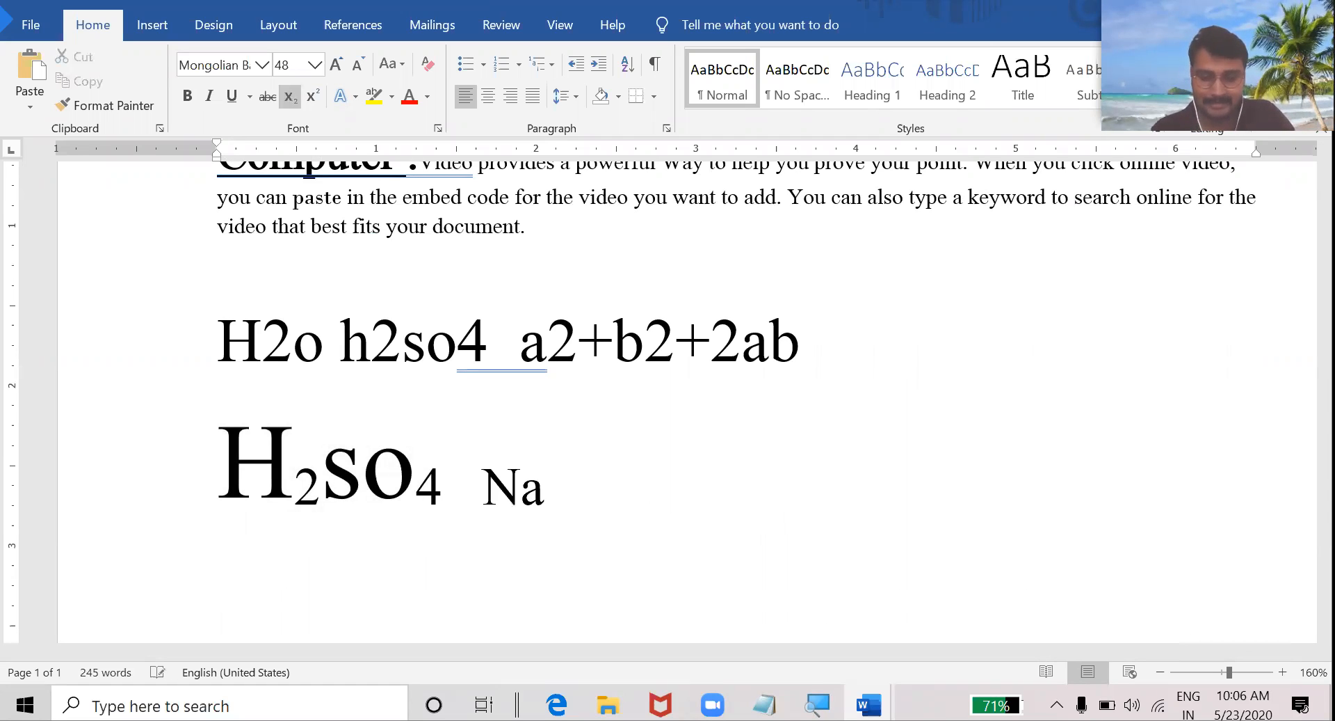
pyautogui.write('cl')
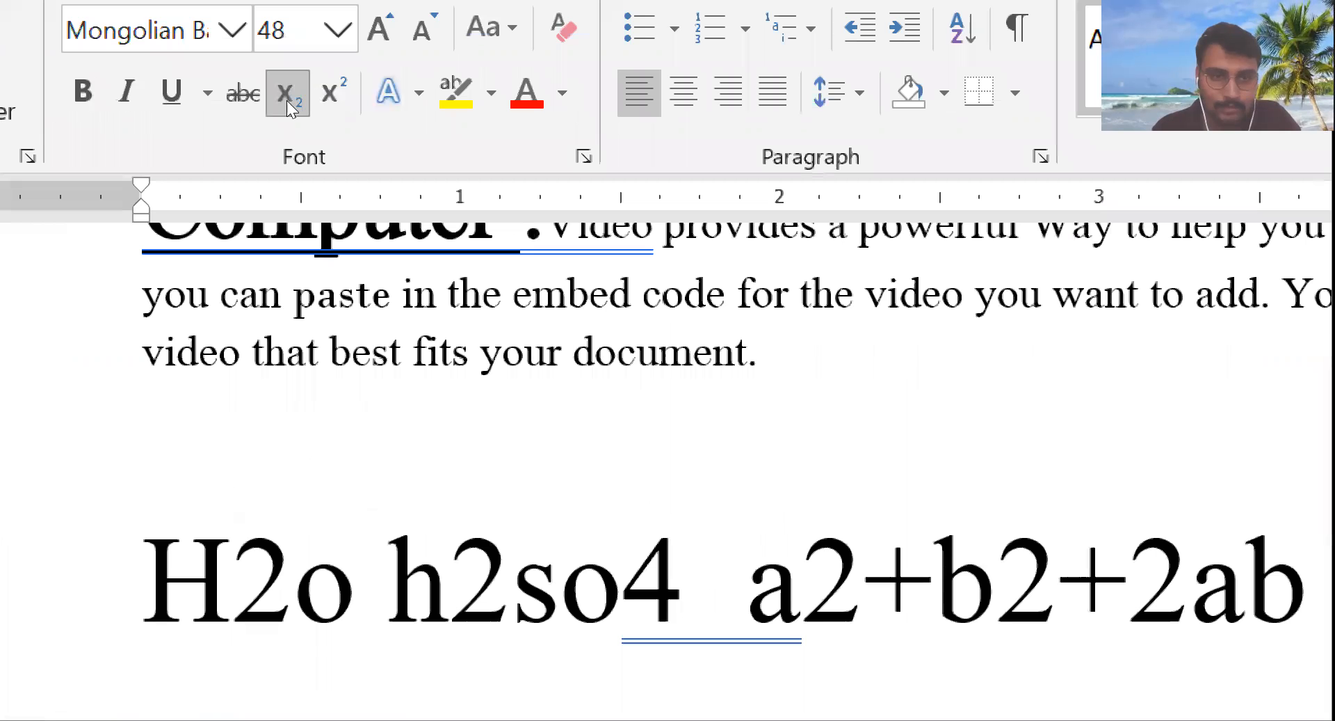
pyautogui.click(288, 103)
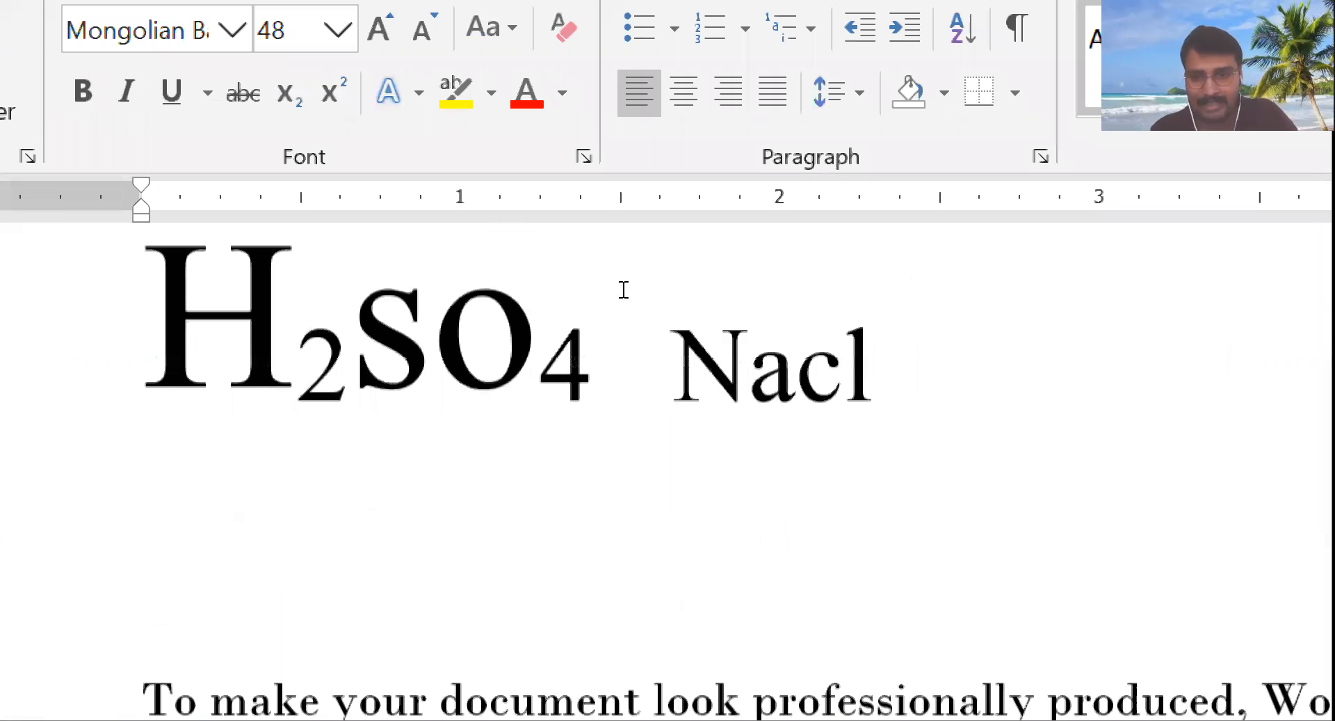
pyautogui.write('Na')
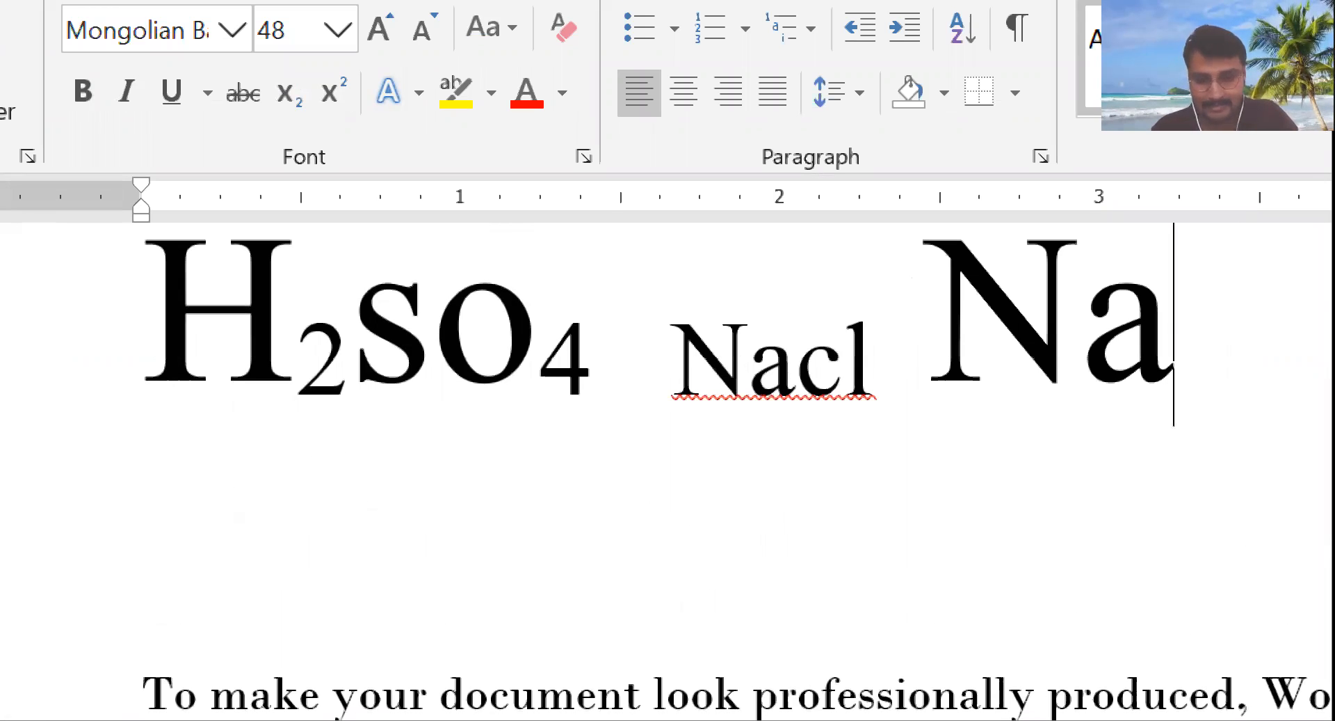
pyautogui.write('cl')
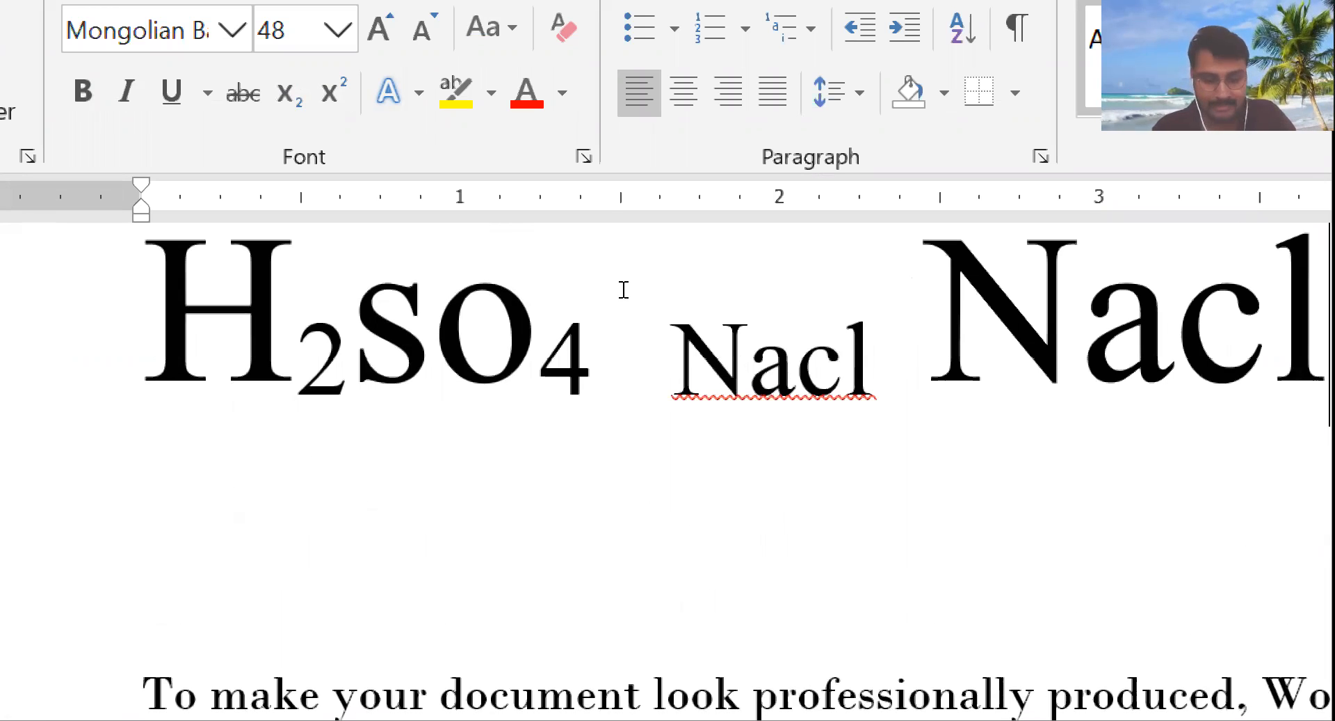
# Step: Delete the letters "Nac" from the small subscript "Nacl"
pyautogui.scroll(-1, 624, 289)
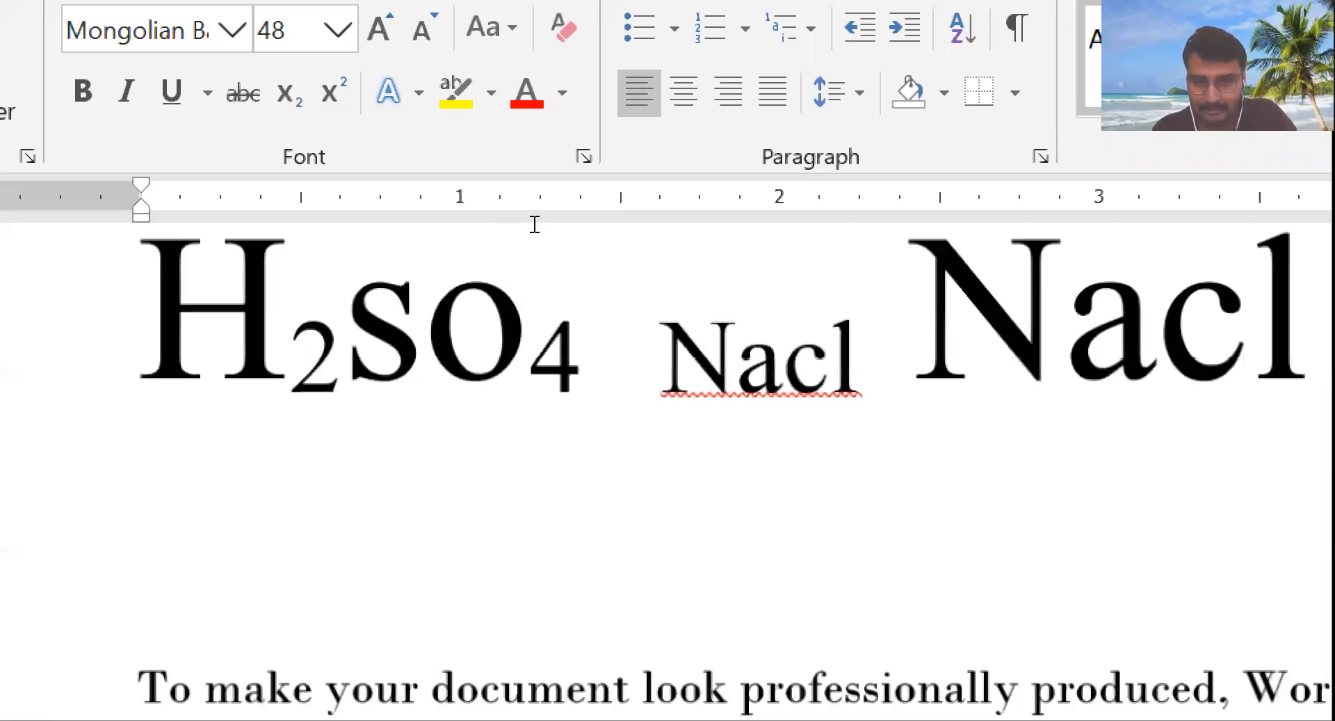
pyautogui.scroll(-7, 535, 225)
pyautogui.scroll(1, 603, 265)
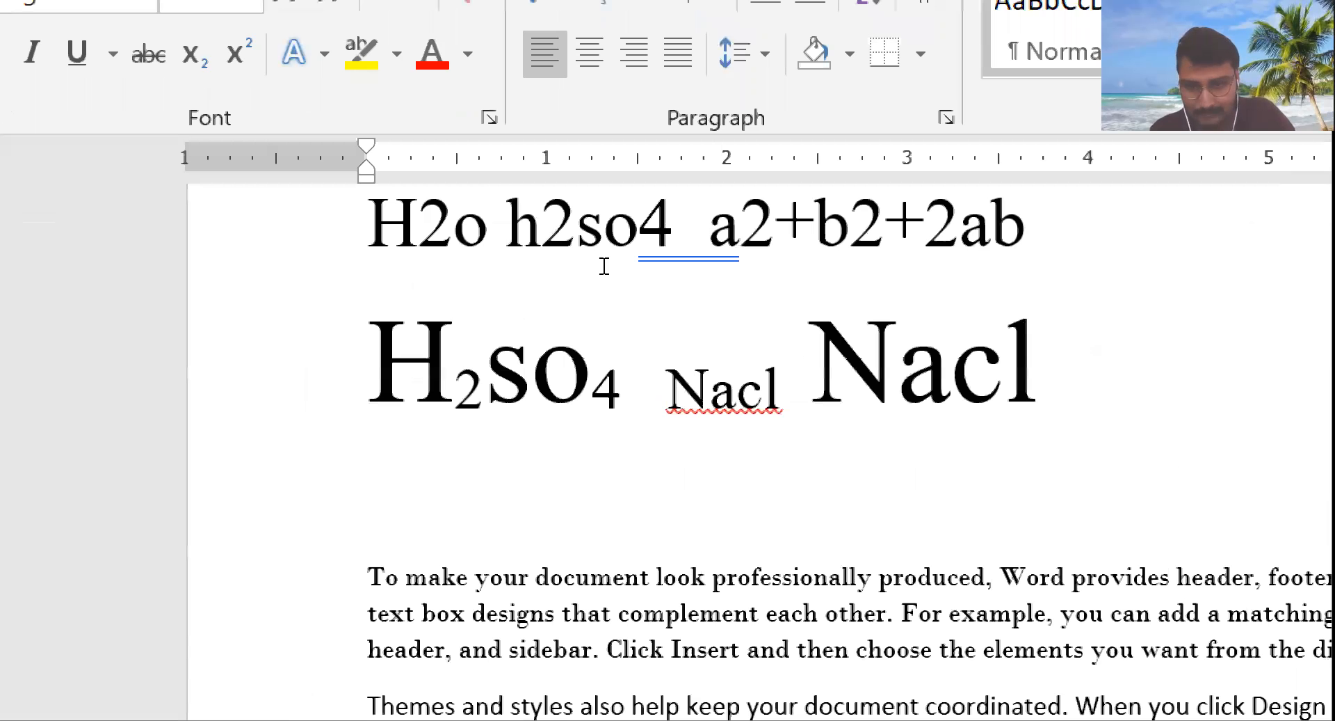
pyautogui.hotkey('ctrl', 'shift', 'Left')
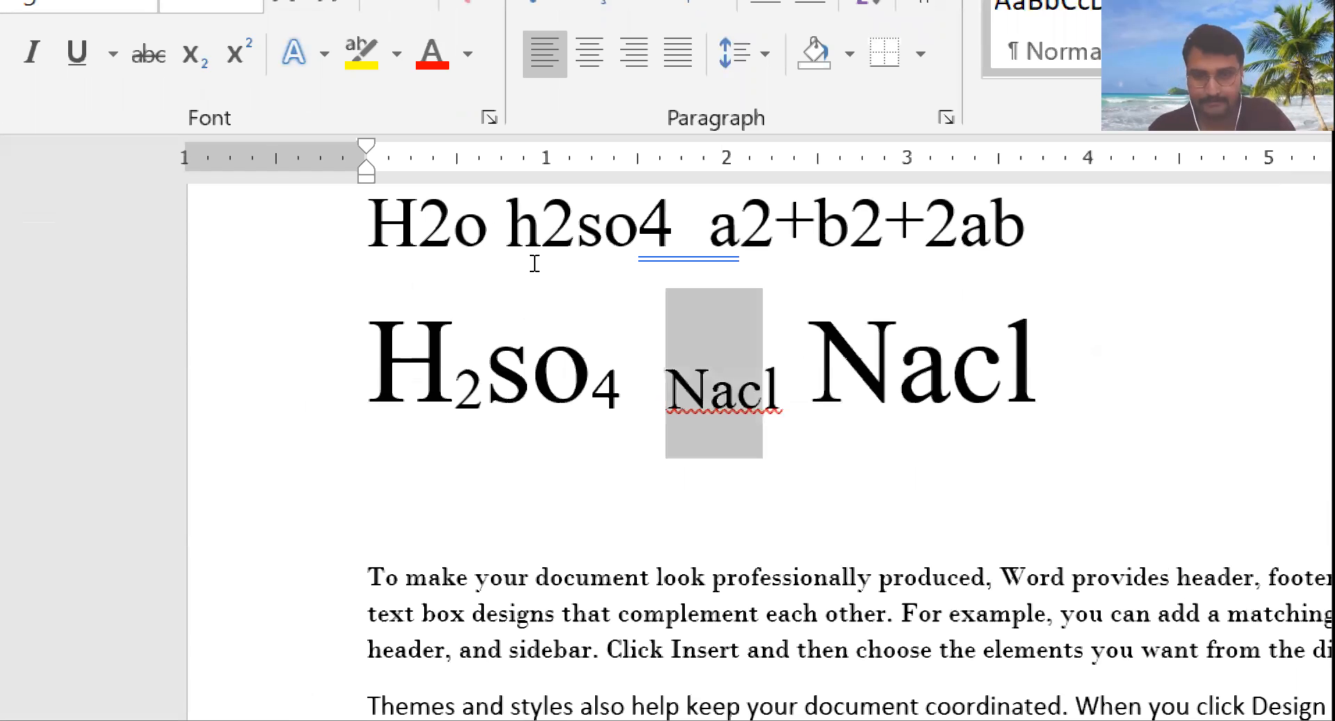
pyautogui.press('BackSpace')
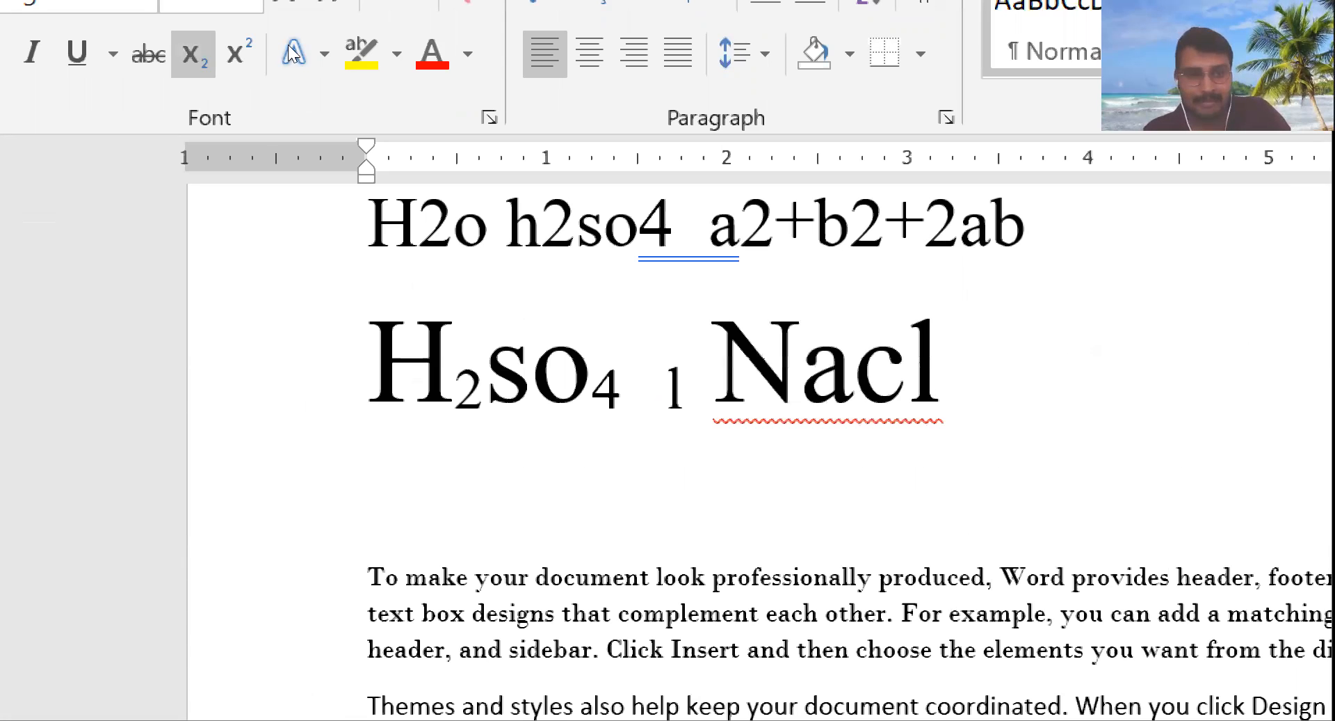
# Step: Add a subscript 2 after the full-size "Nacl"
pyautogui.press('End')
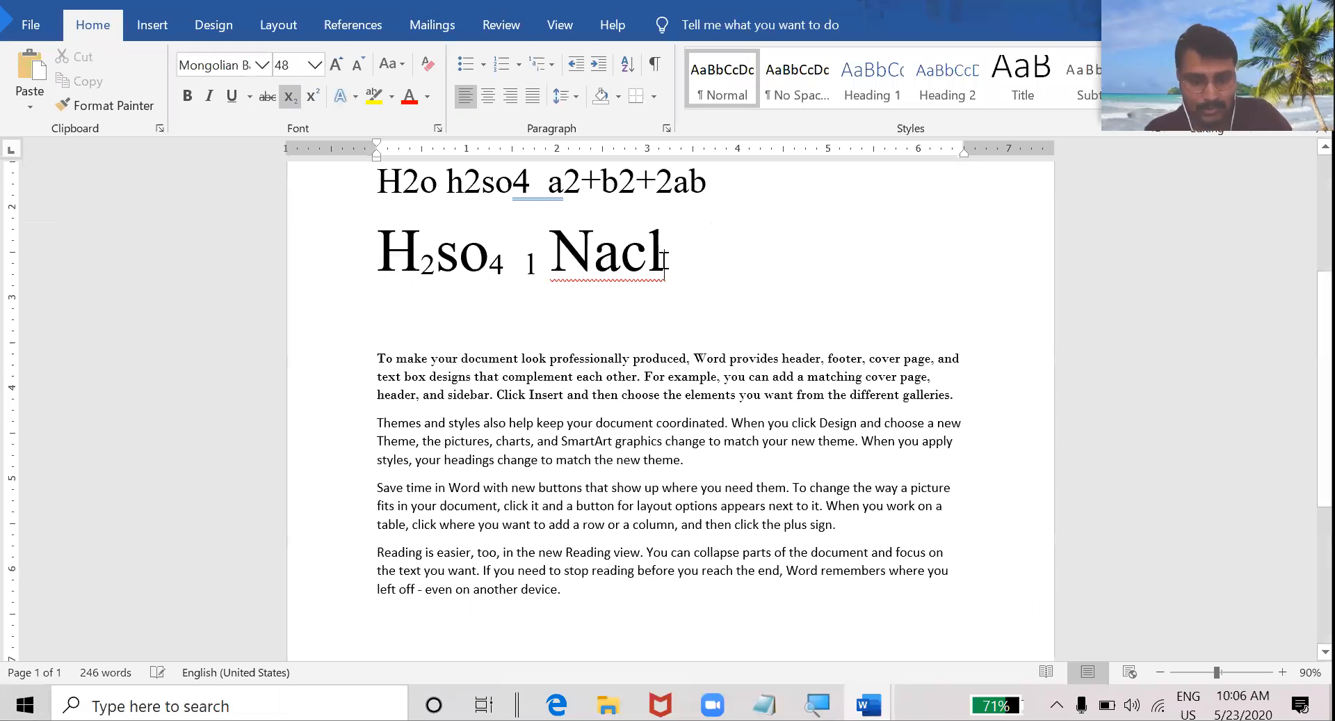
pyautogui.click(288, 100)
pyautogui.write('2')
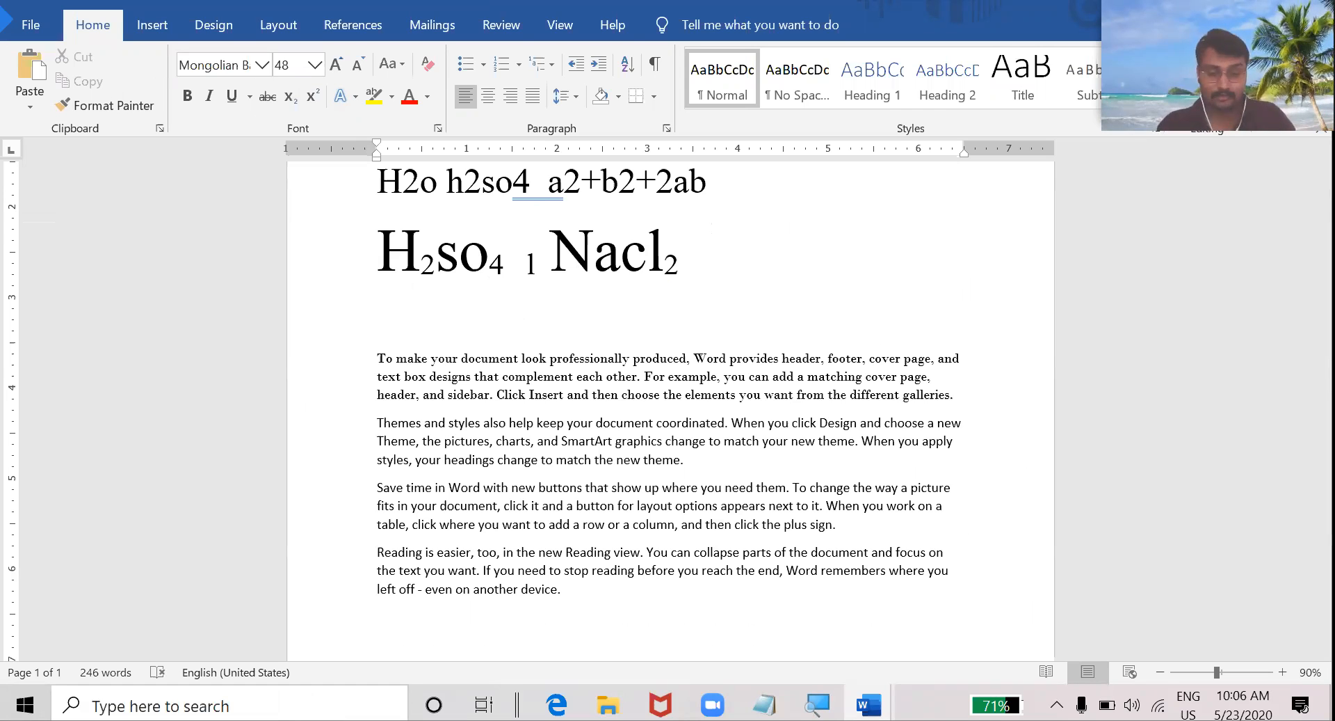
# Step: Enter "a2+" after the subscripted Nacl formula, with only the 2 in superscript
pyautogui.write('a')
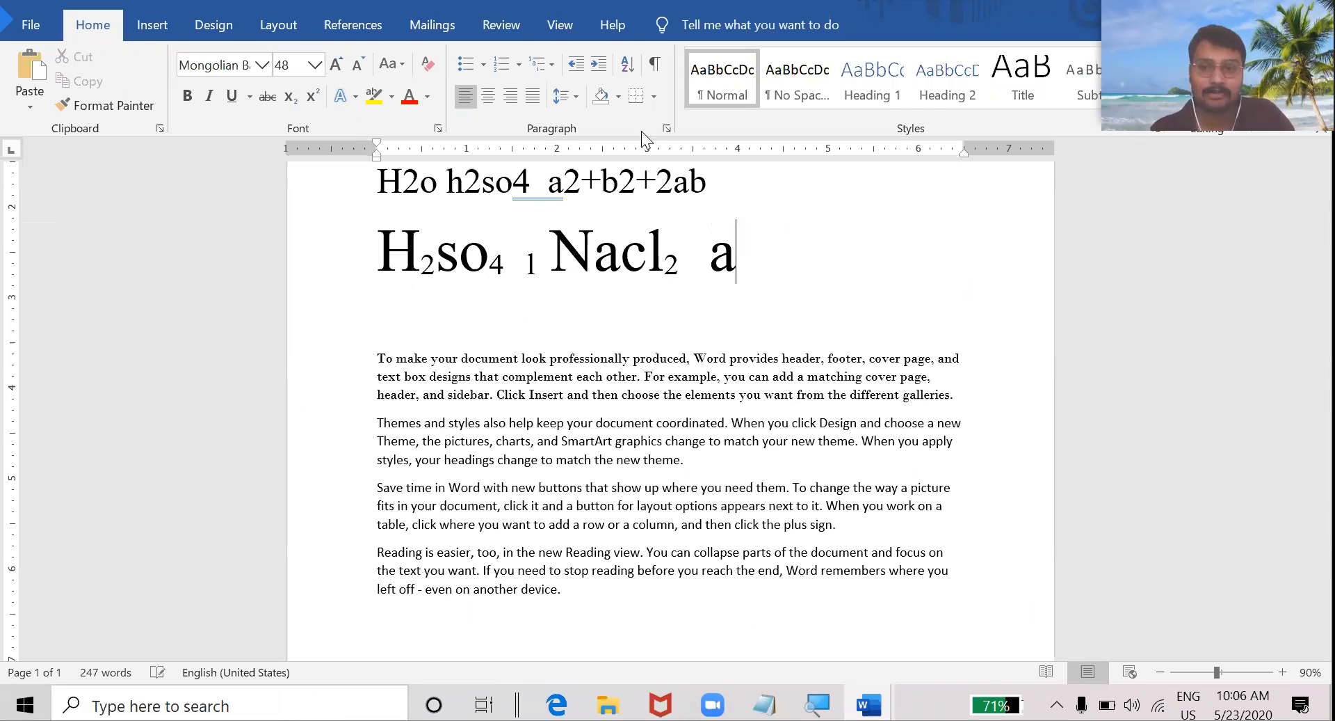
pyautogui.click(313, 96)
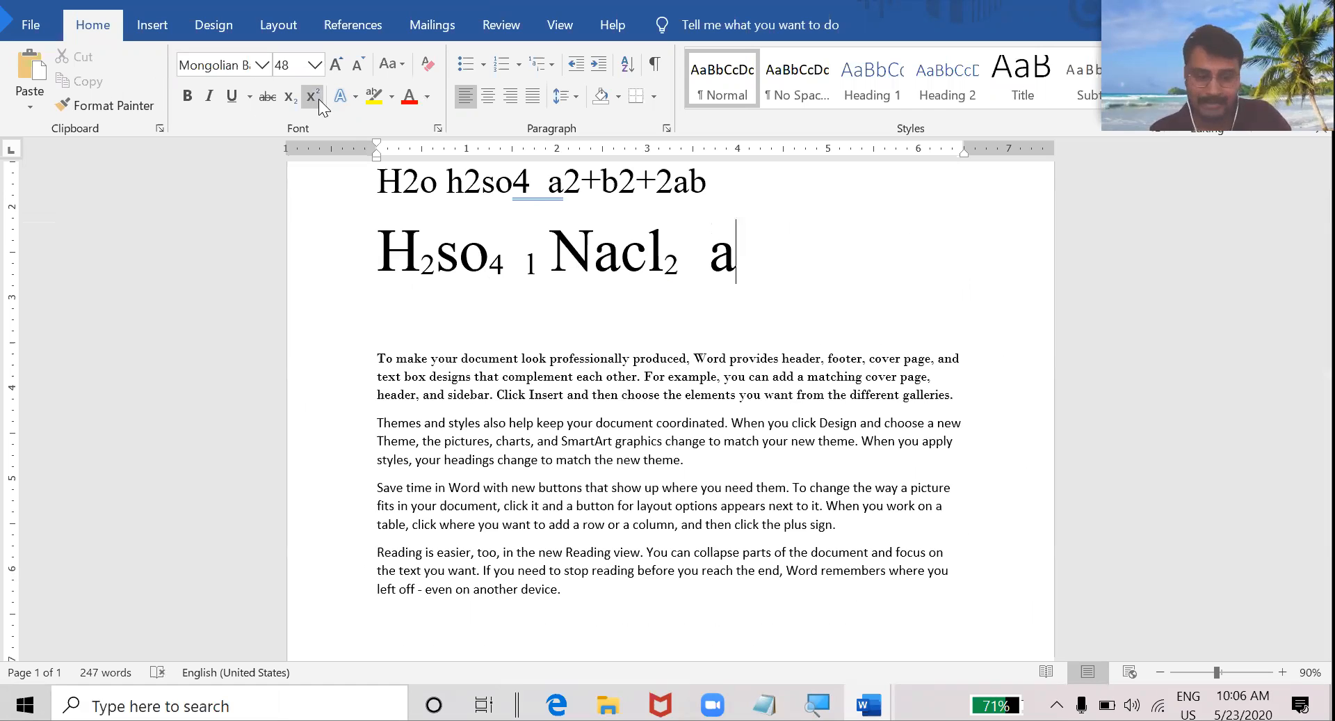
pyautogui.write('2')
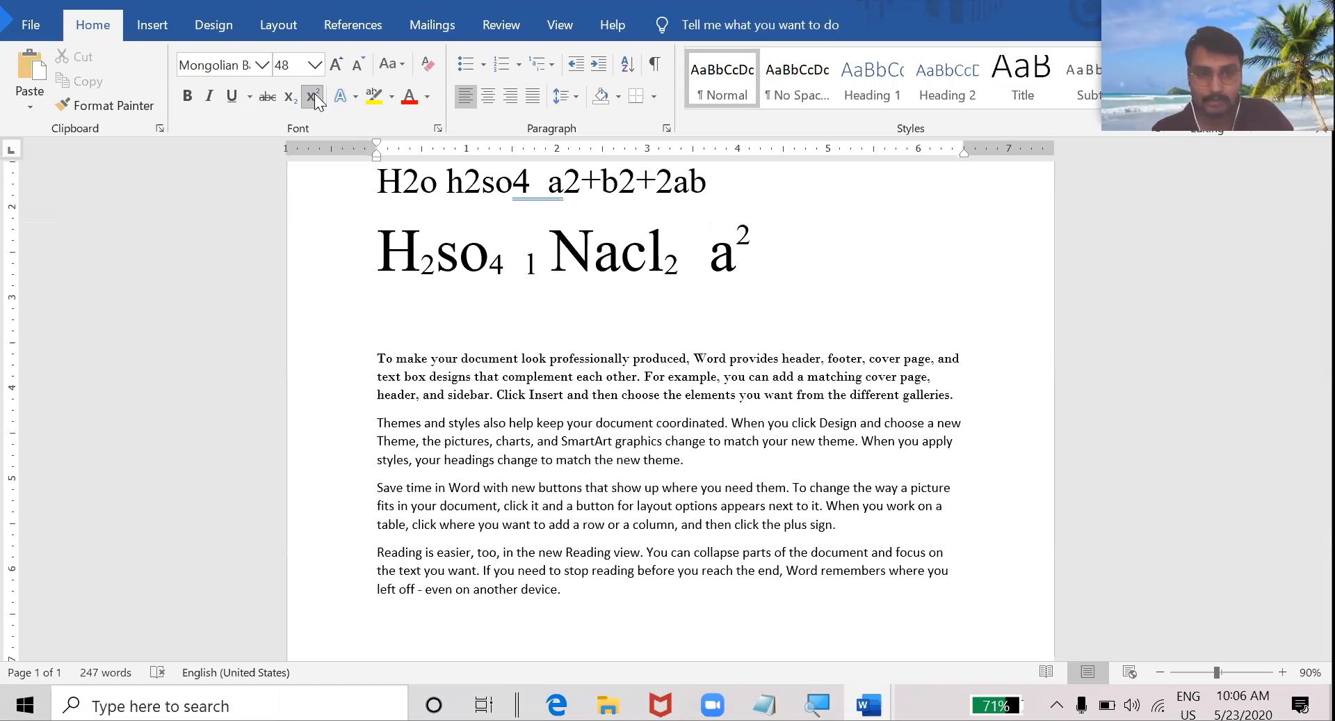
pyautogui.write('+')
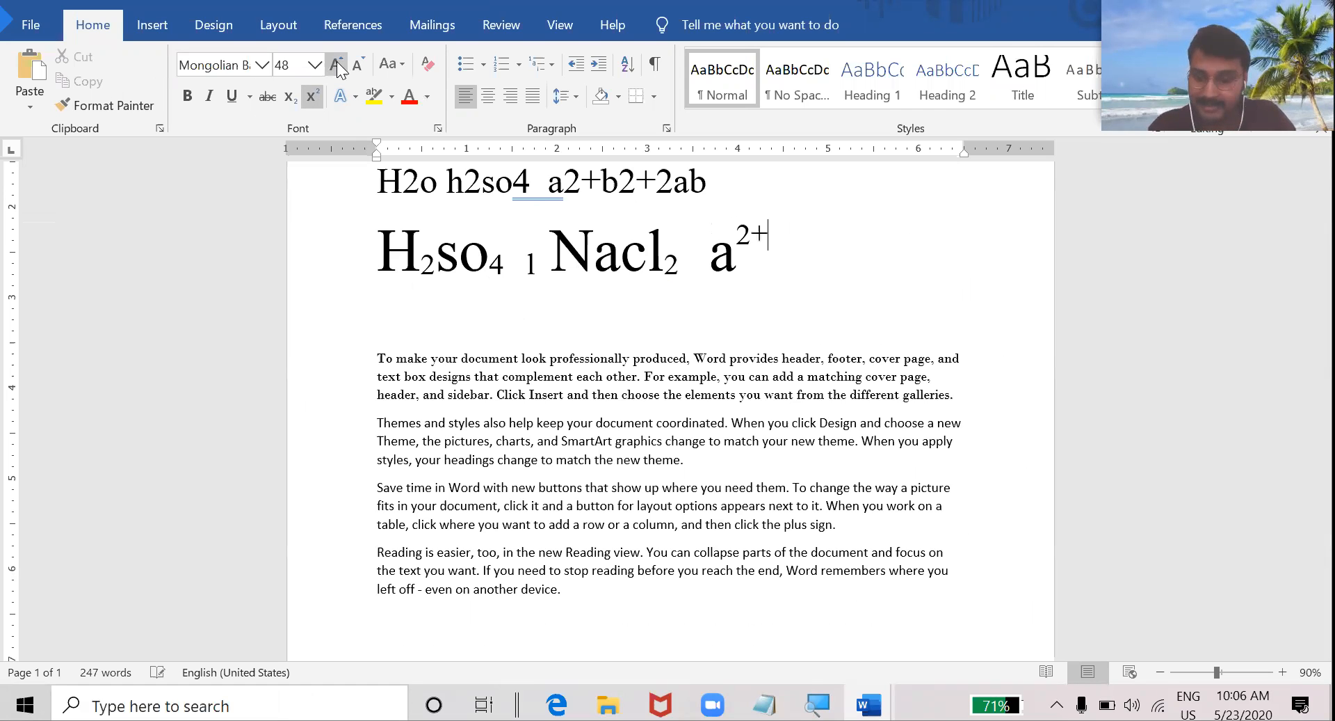
pyautogui.press('BackSpace')
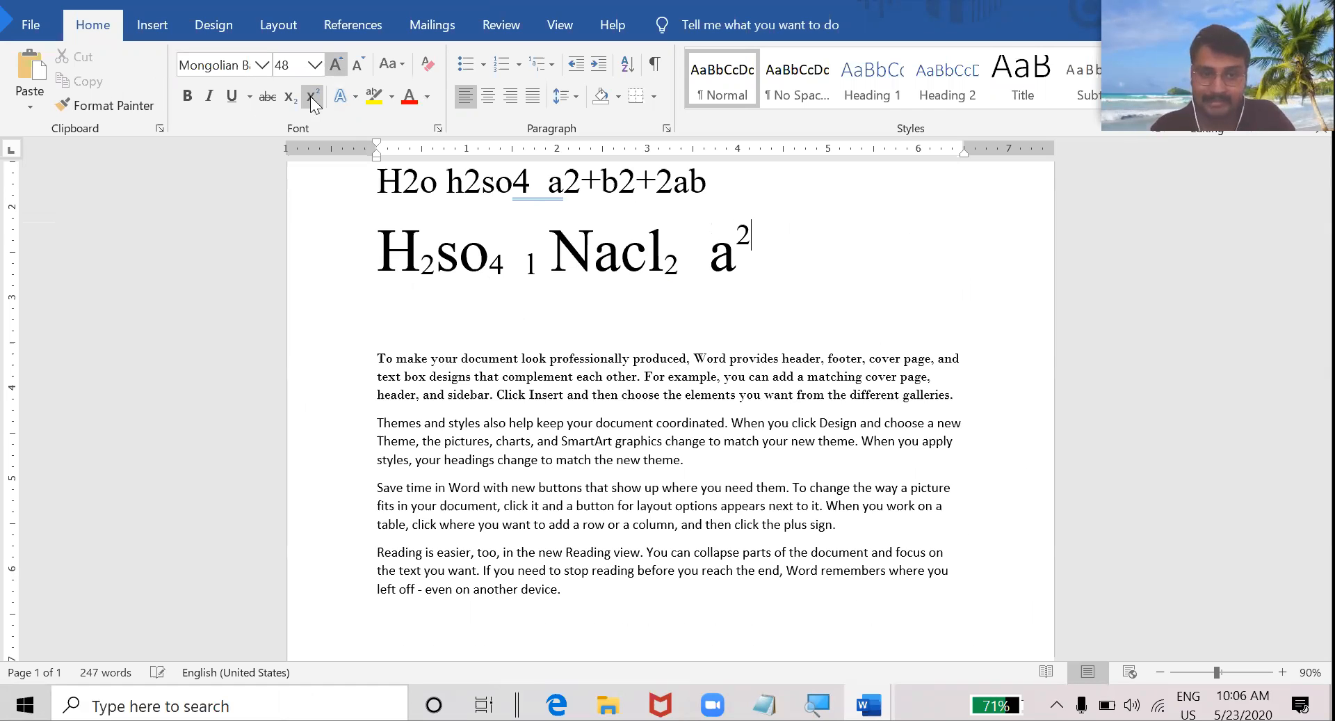
pyautogui.click(643, 283)
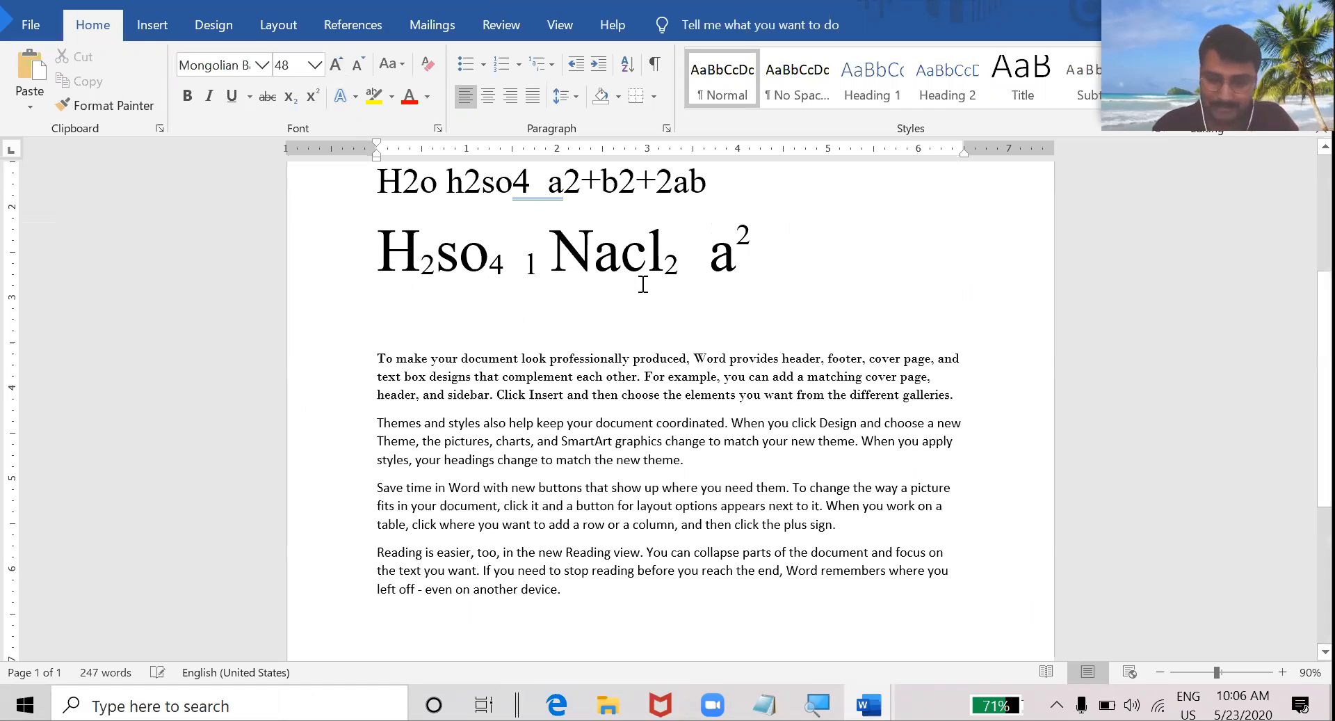
pyautogui.write('+')
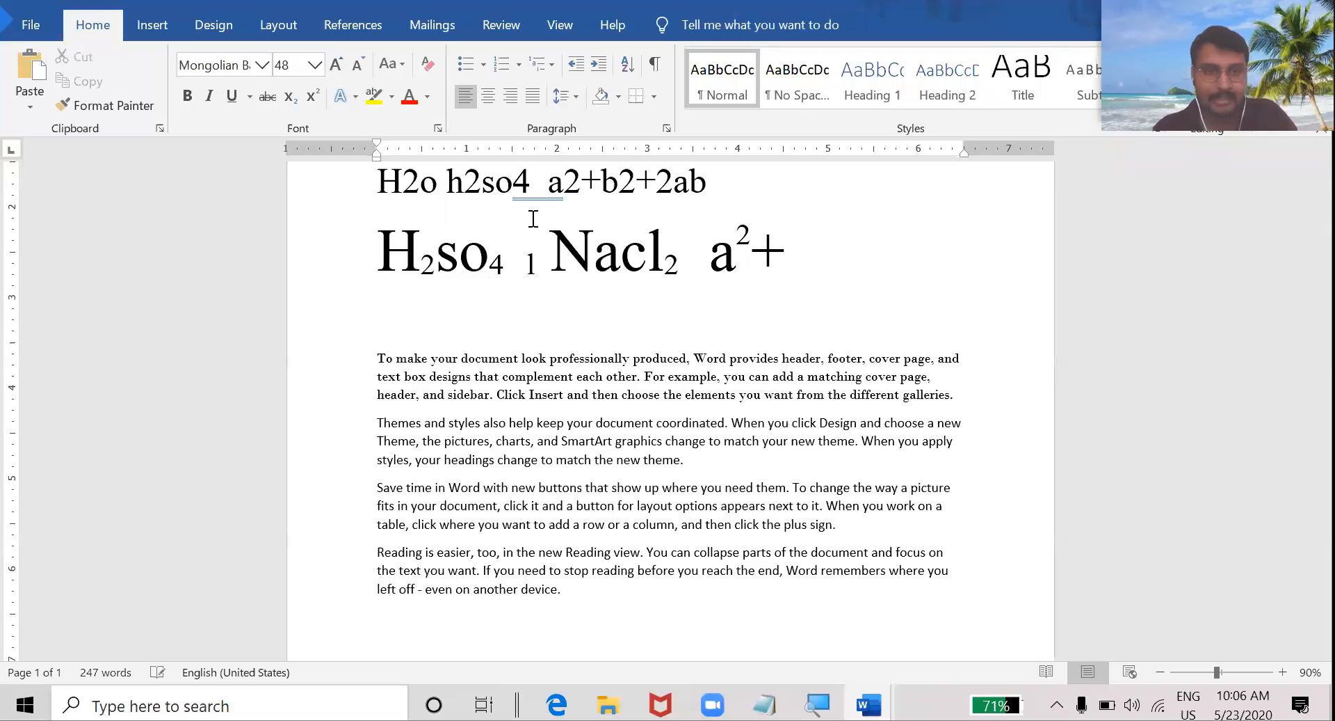
# Step: Complete the algebraic expression with "b2+2ab", putting only the 2 after b in superscript
pyautogui.write('b')
pyautogui.click(315, 96)
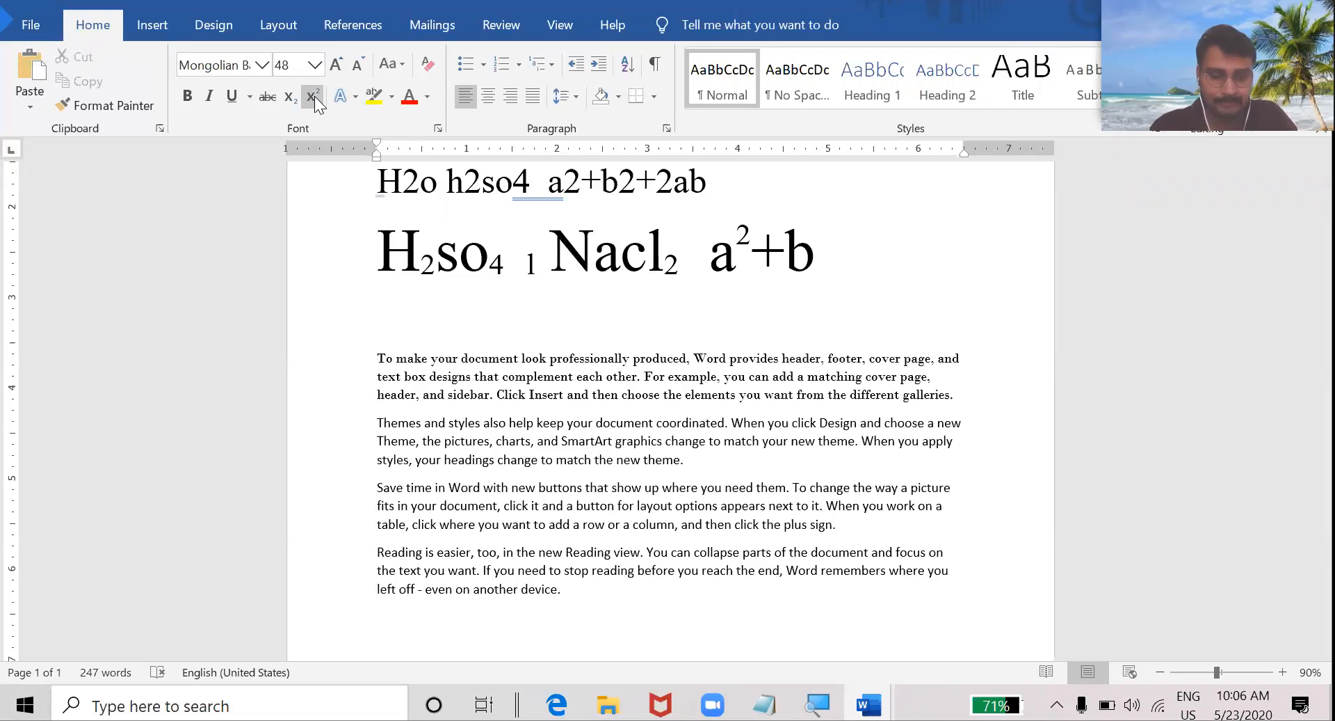
pyautogui.write('2')
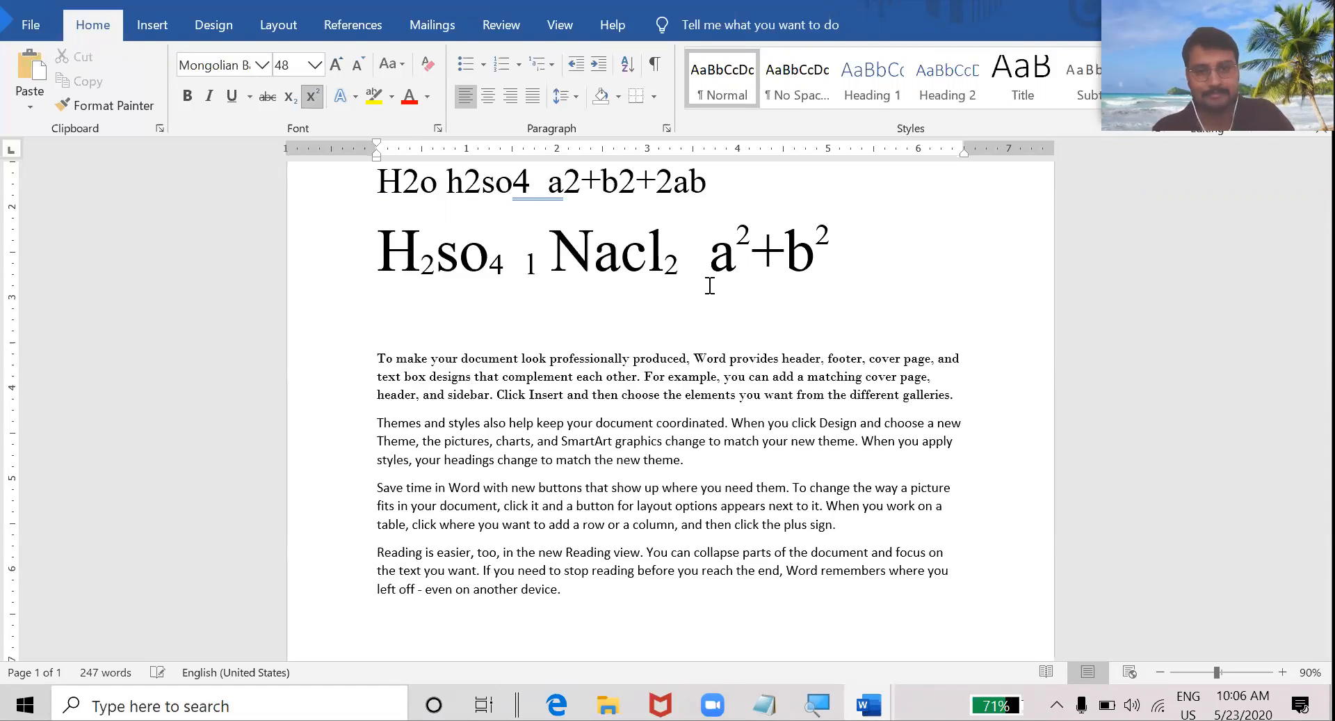
pyautogui.hotkey('ctrl', 'shift', '=')
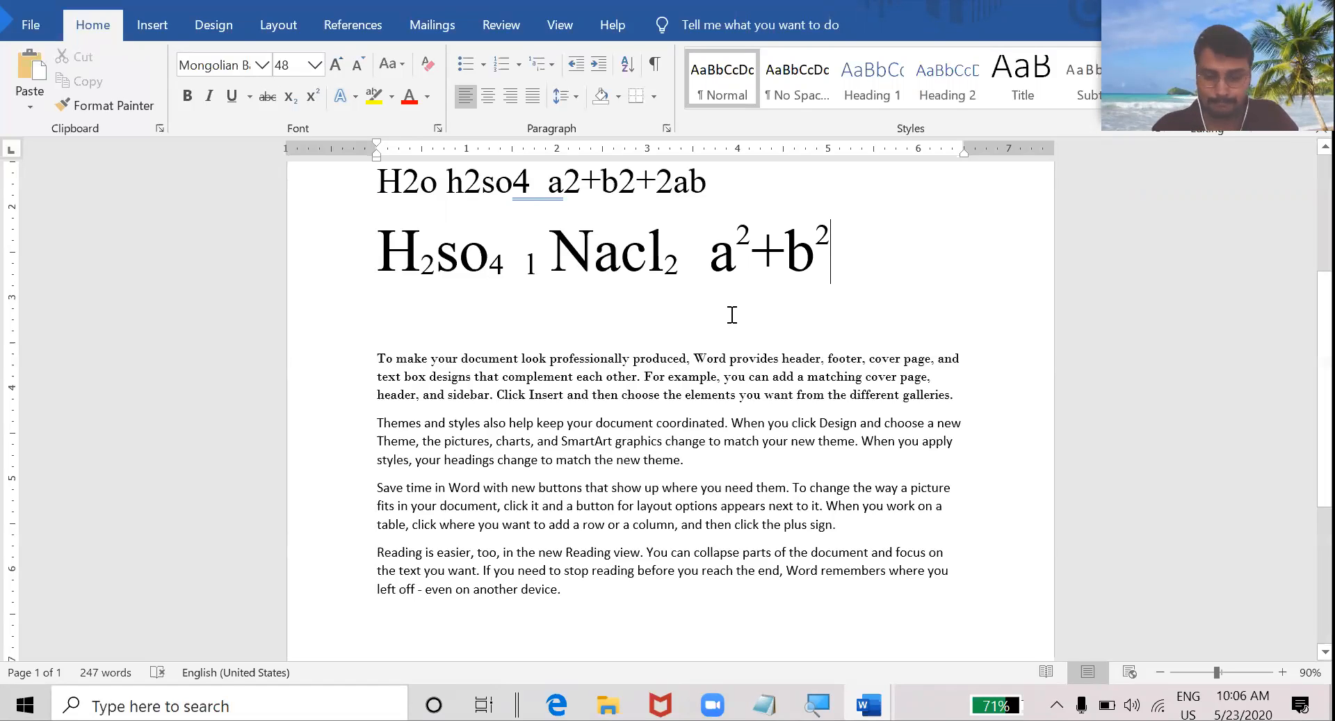
pyautogui.write('+')
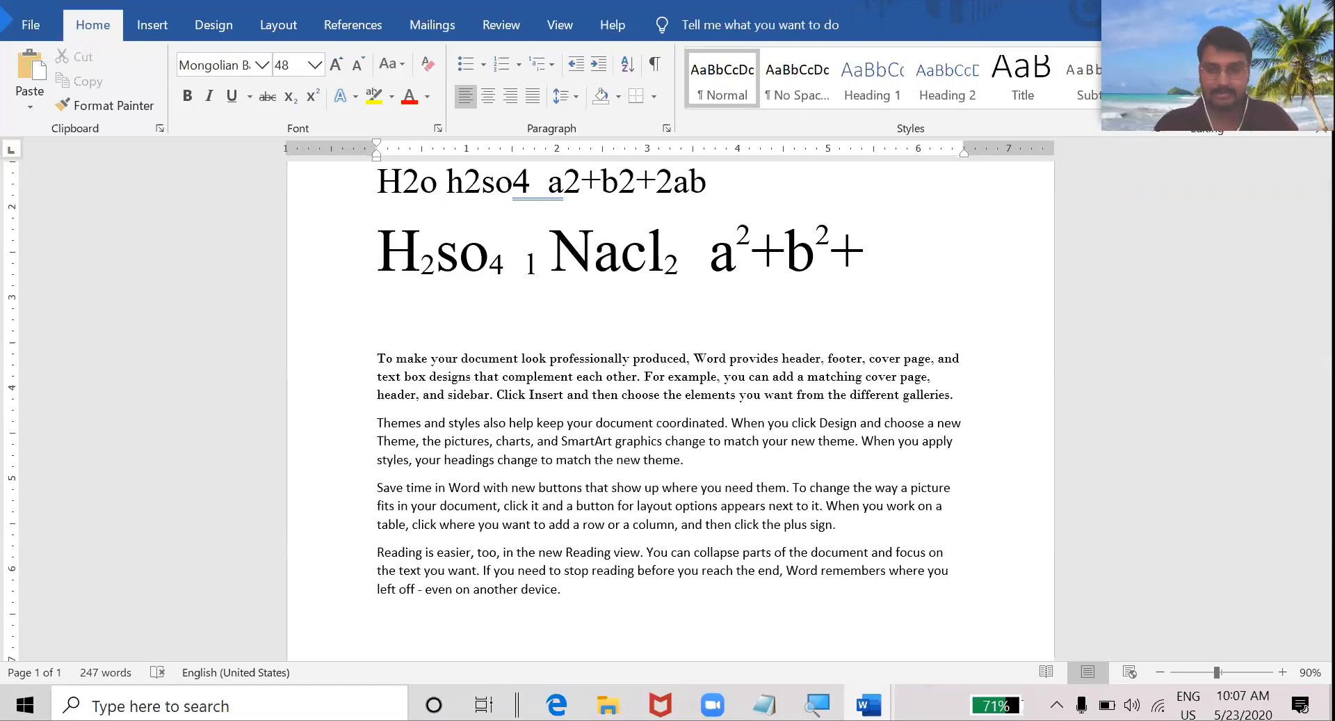
pyautogui.write('2ab')
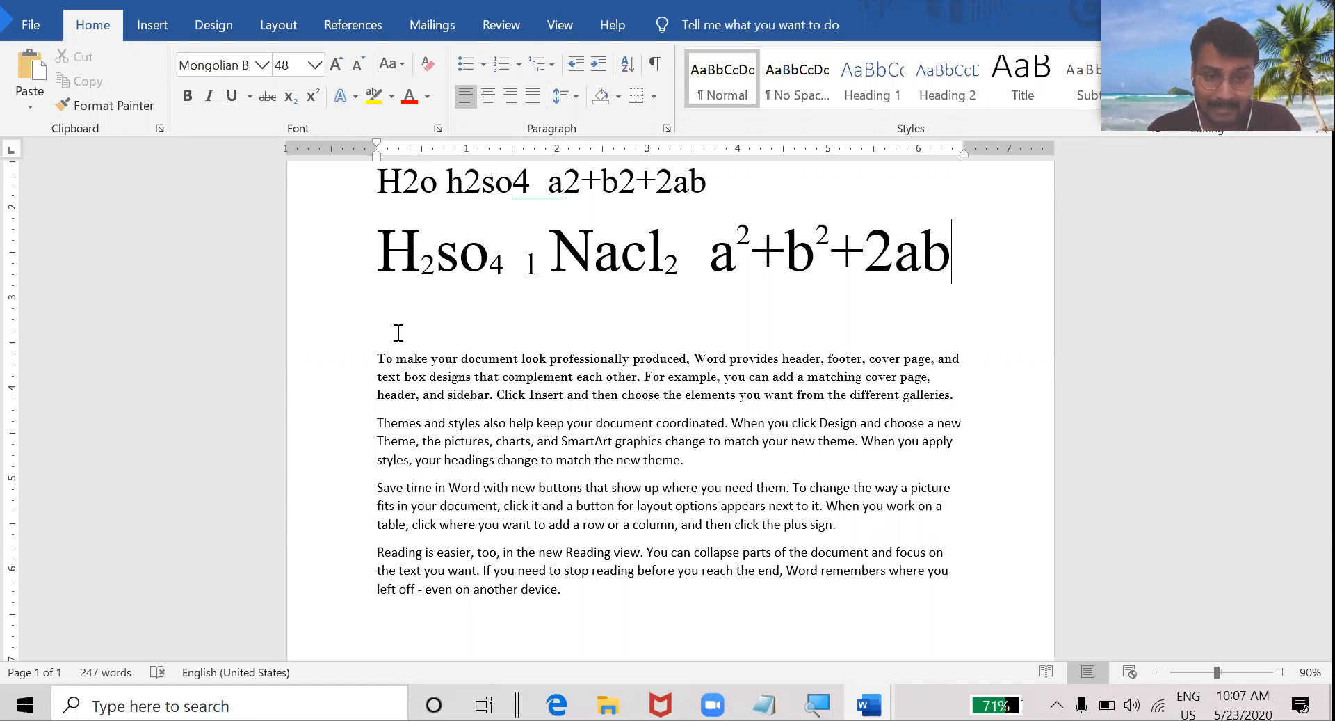
# Step: Apply the white-filled text effect with orange outline to the paragraph beginning "To make your document look professionally produced"
pyautogui.moveTo(378, 359); pyautogui.dragTo(919, 384)
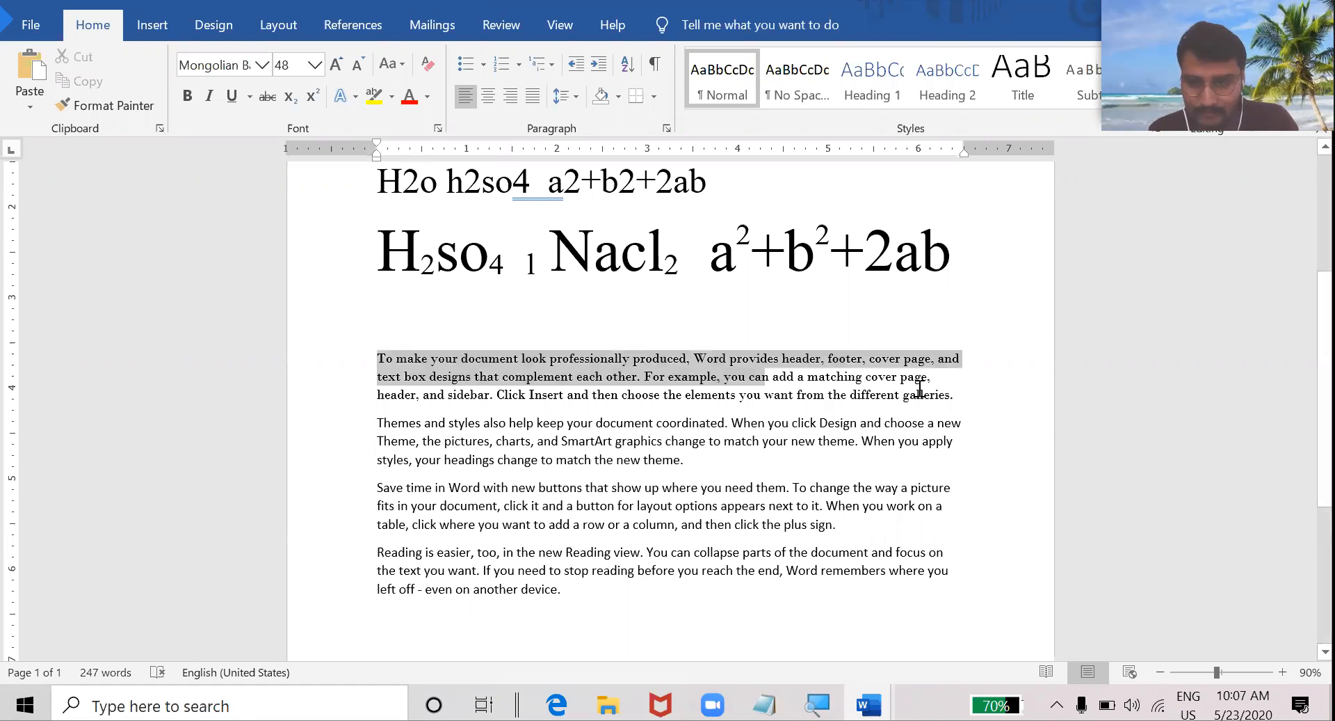
pyautogui.moveTo(409, 358); pyautogui.dragTo(373, 348)
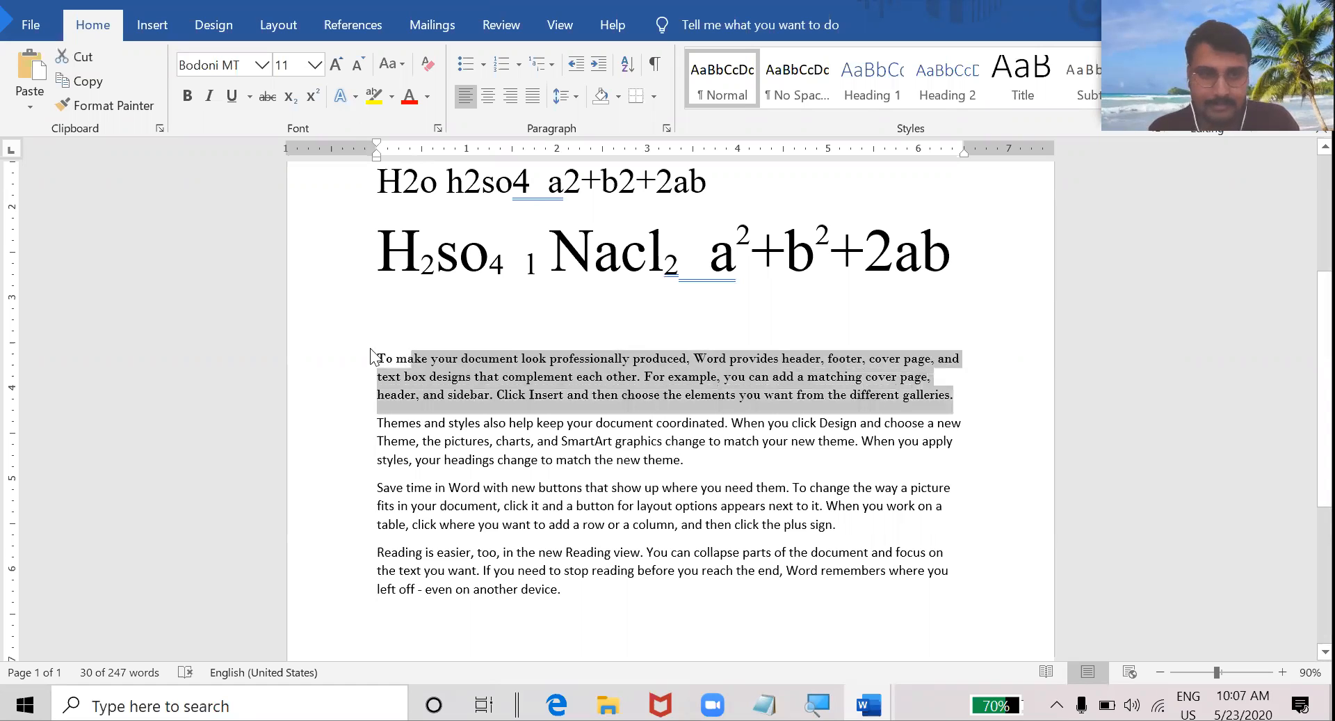
pyautogui.click(355, 97)
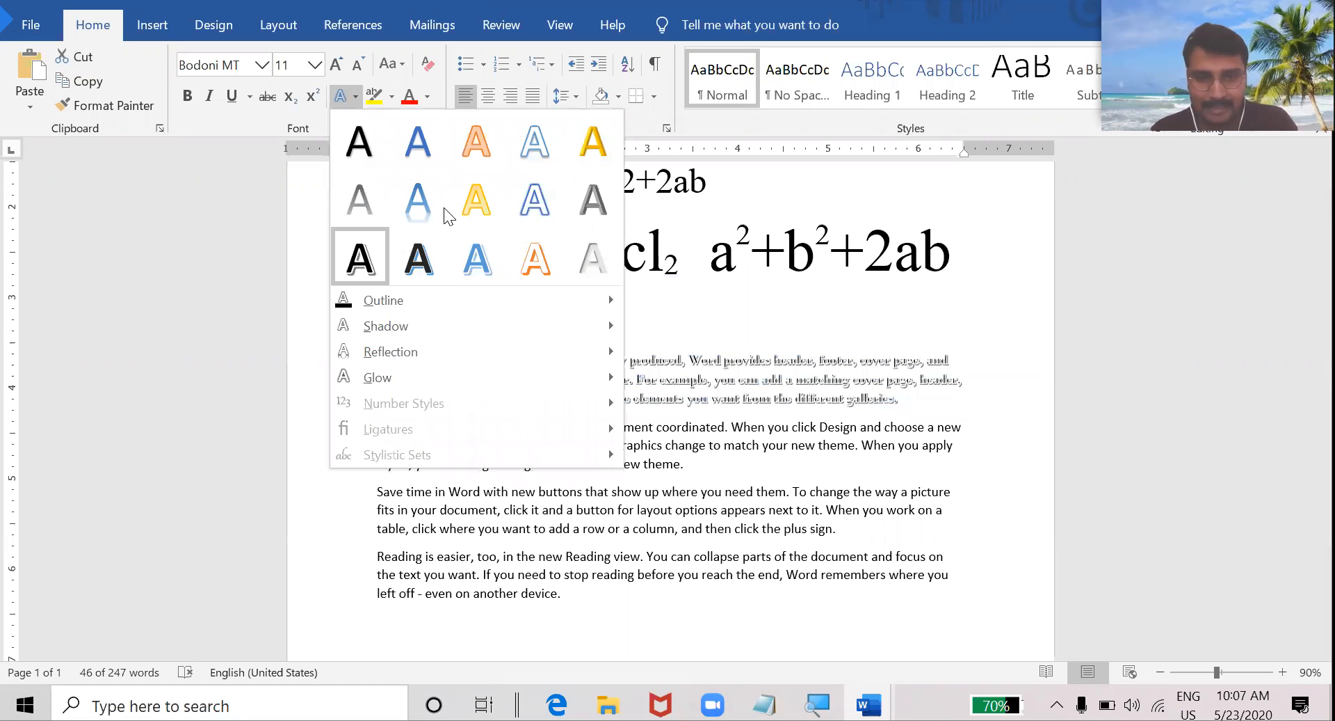
pyautogui.click(534, 264)
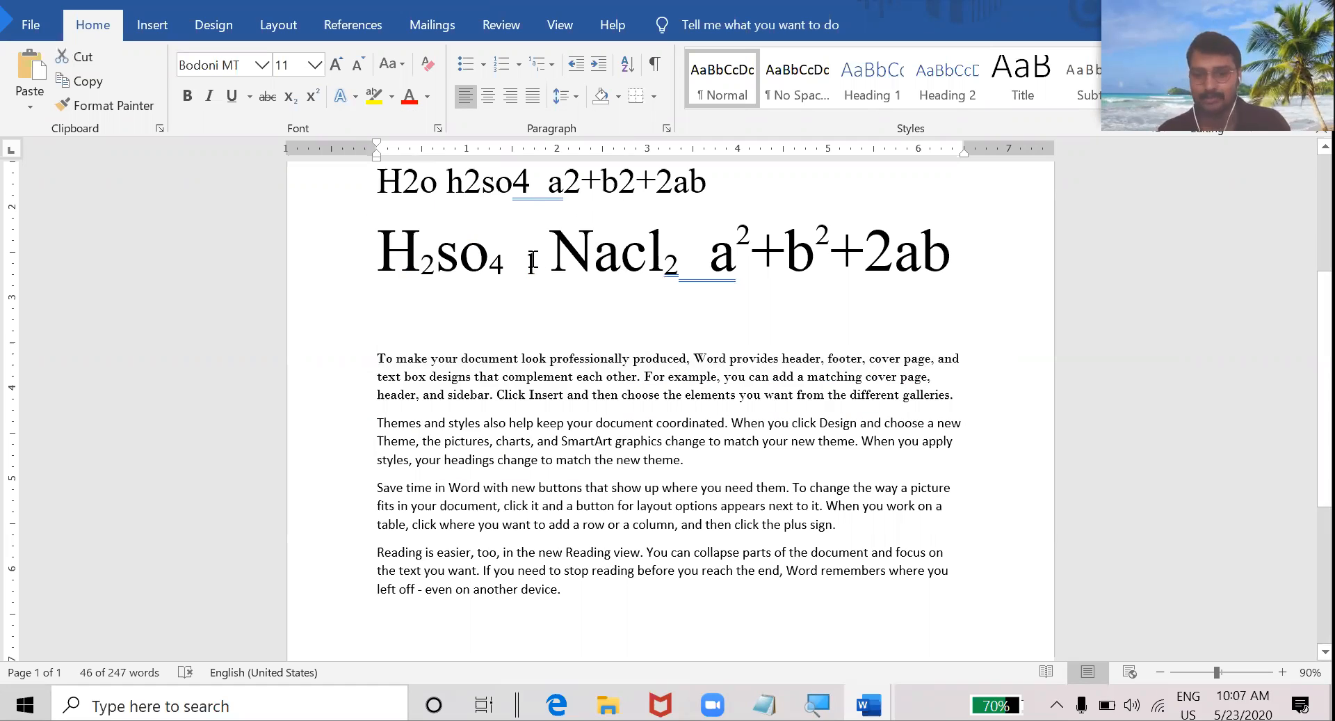
pyautogui.click(644, 363)
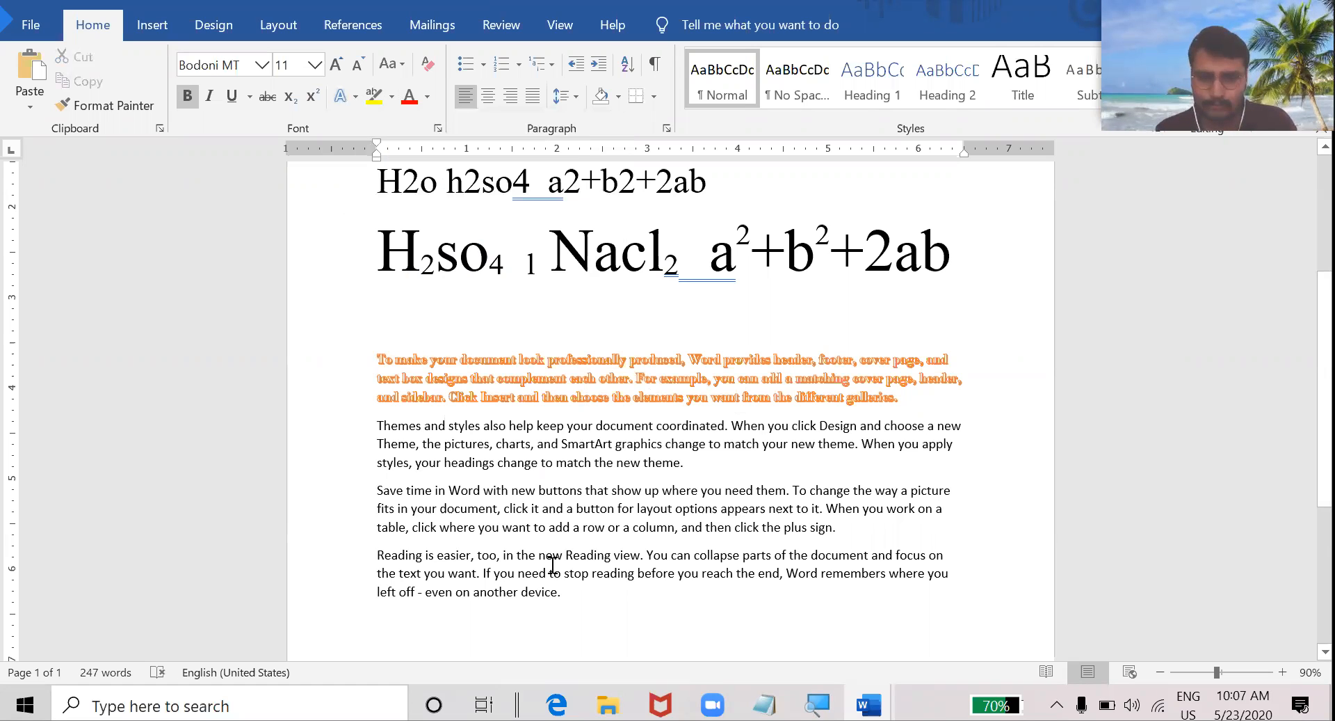
# Step: Highlight the whole paragraph beginning "Themes and styles also help" in yellow
pyautogui.moveTo(378, 423); pyautogui.dragTo(1008, 441)
pyautogui.moveTo(916, 481); pyautogui.dragTo(769, 459)
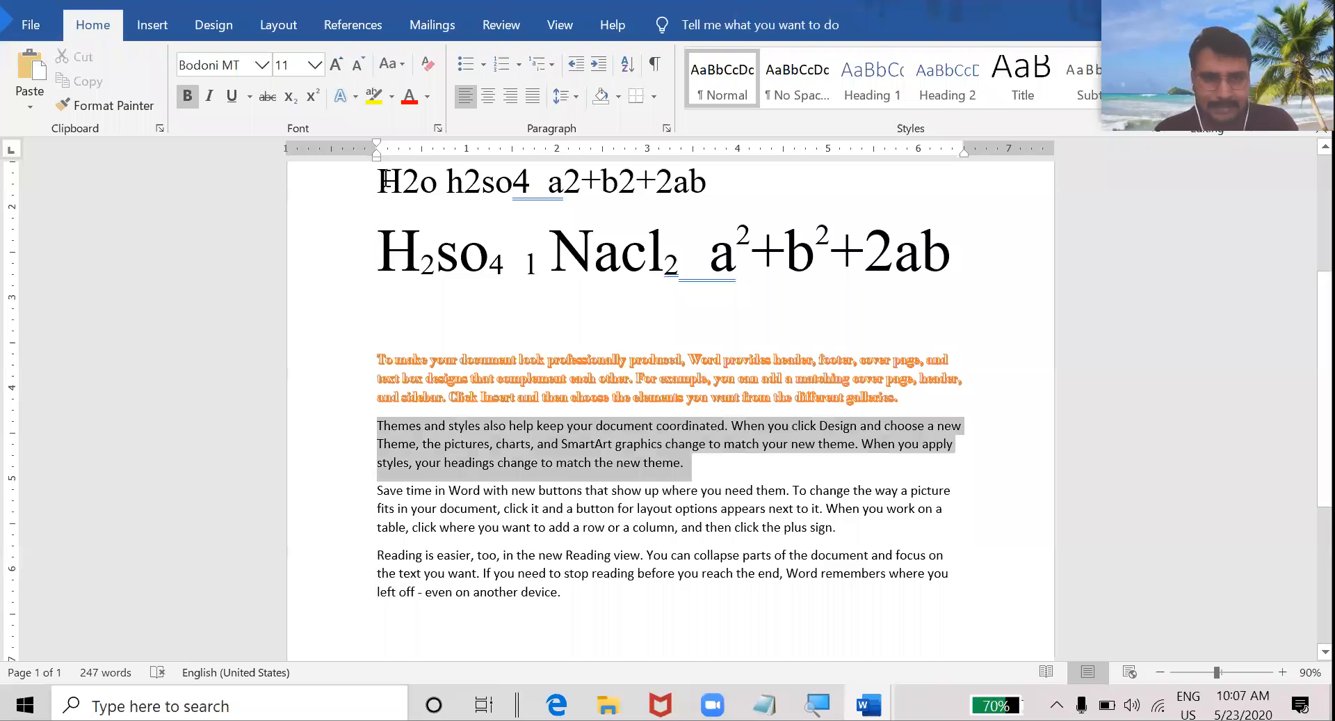
pyautogui.click(374, 96)
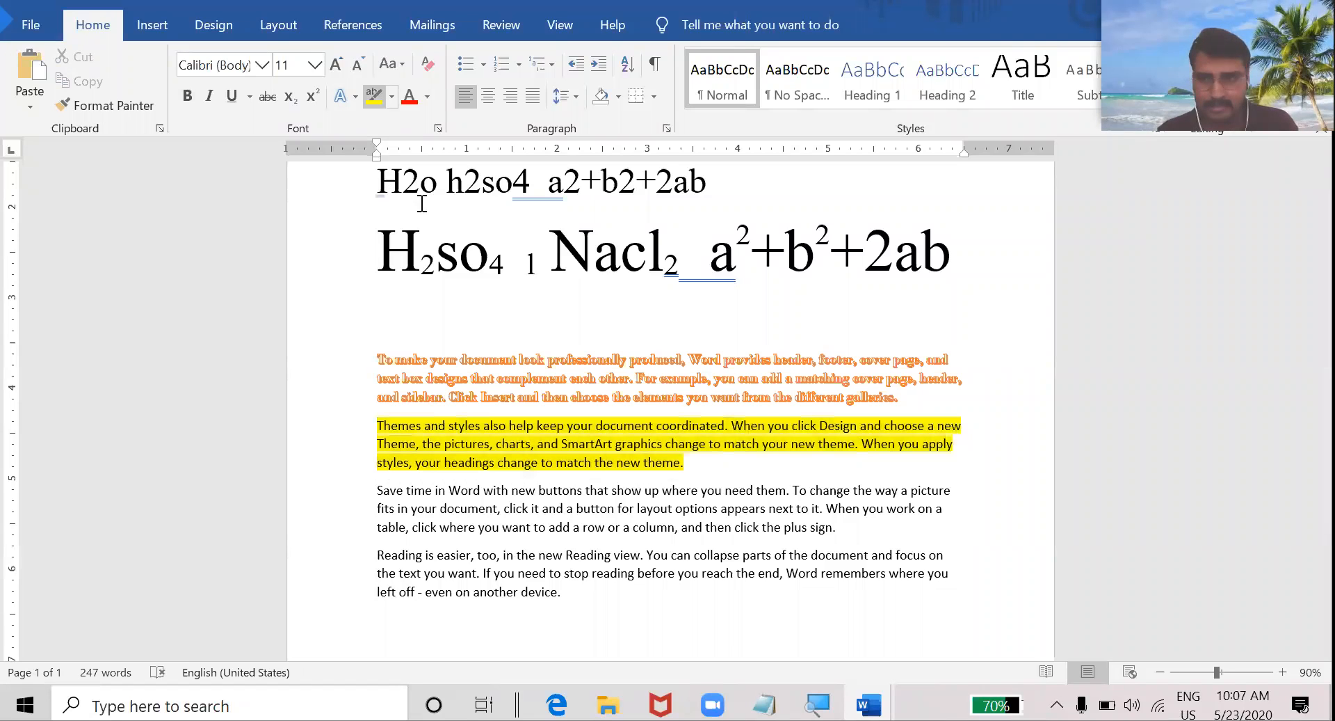
# Step: Set the highlight of the paragraph beginning "Themes and styles also help" to dark yellow
pyautogui.click(392, 97)
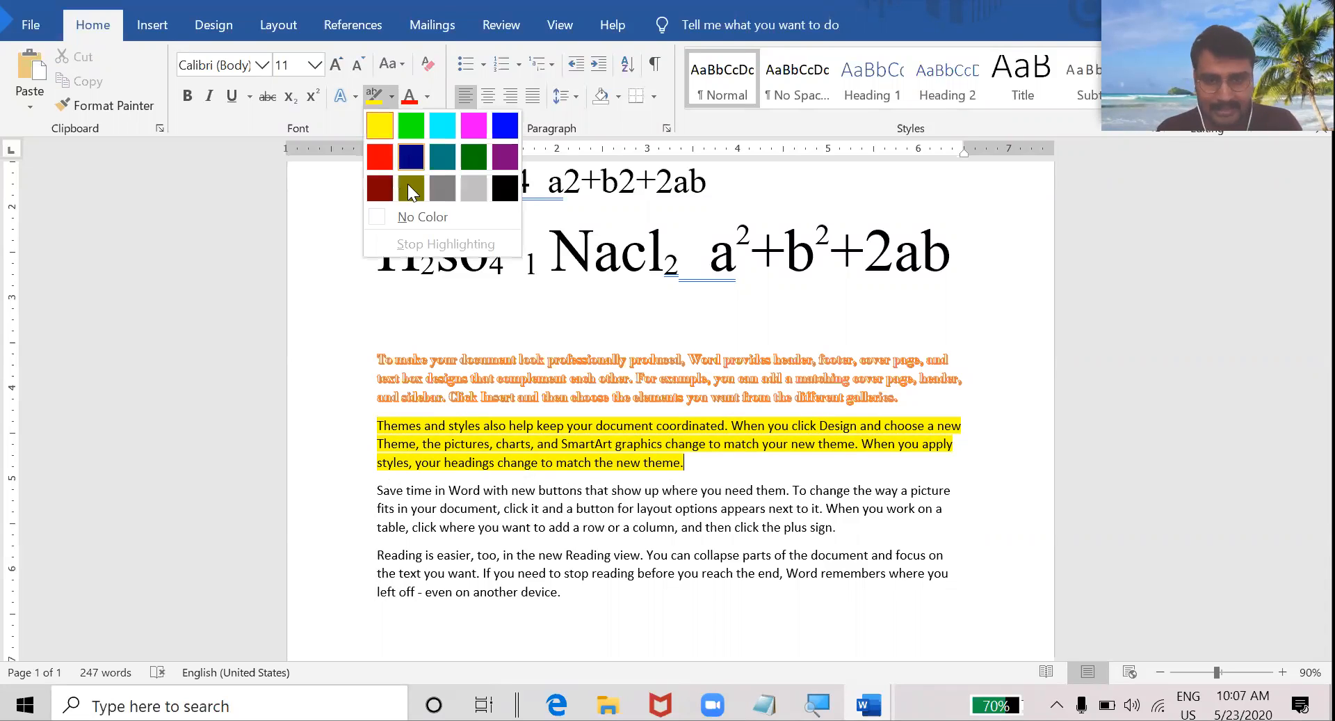
pyautogui.click(408, 425)
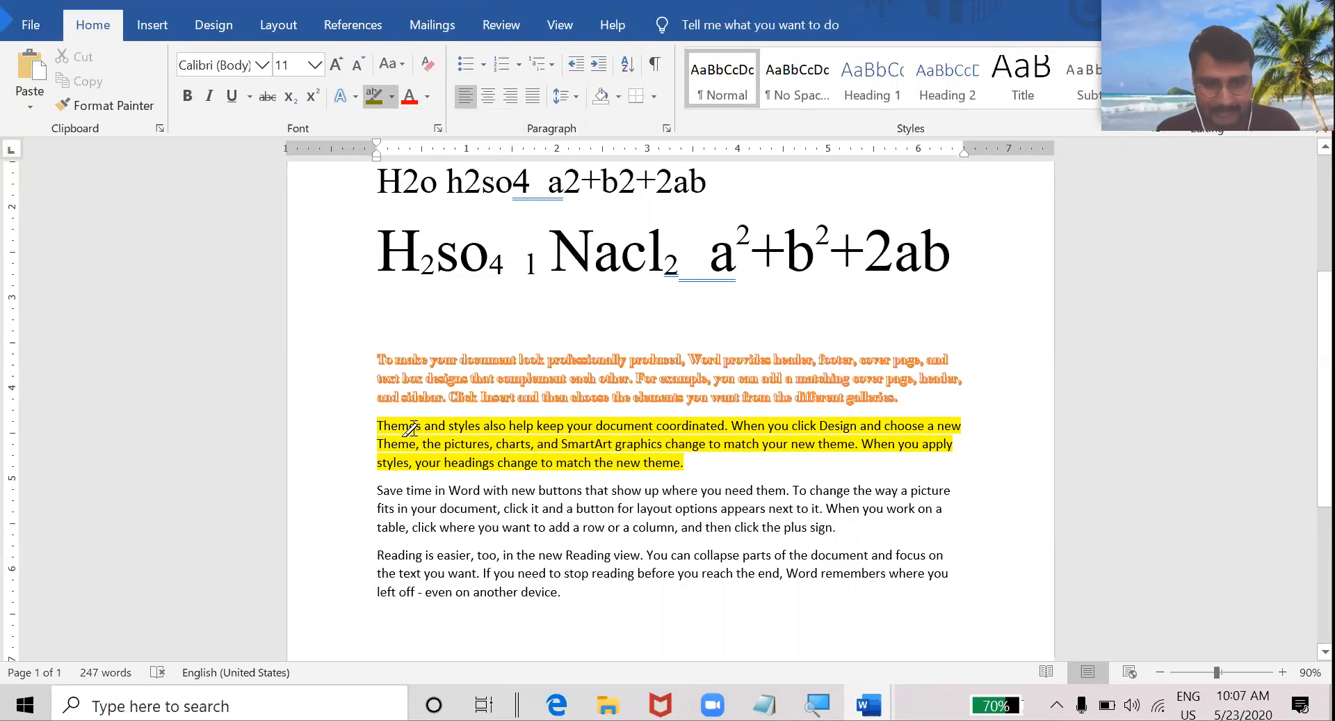
pyautogui.tripleClick(683, 466)
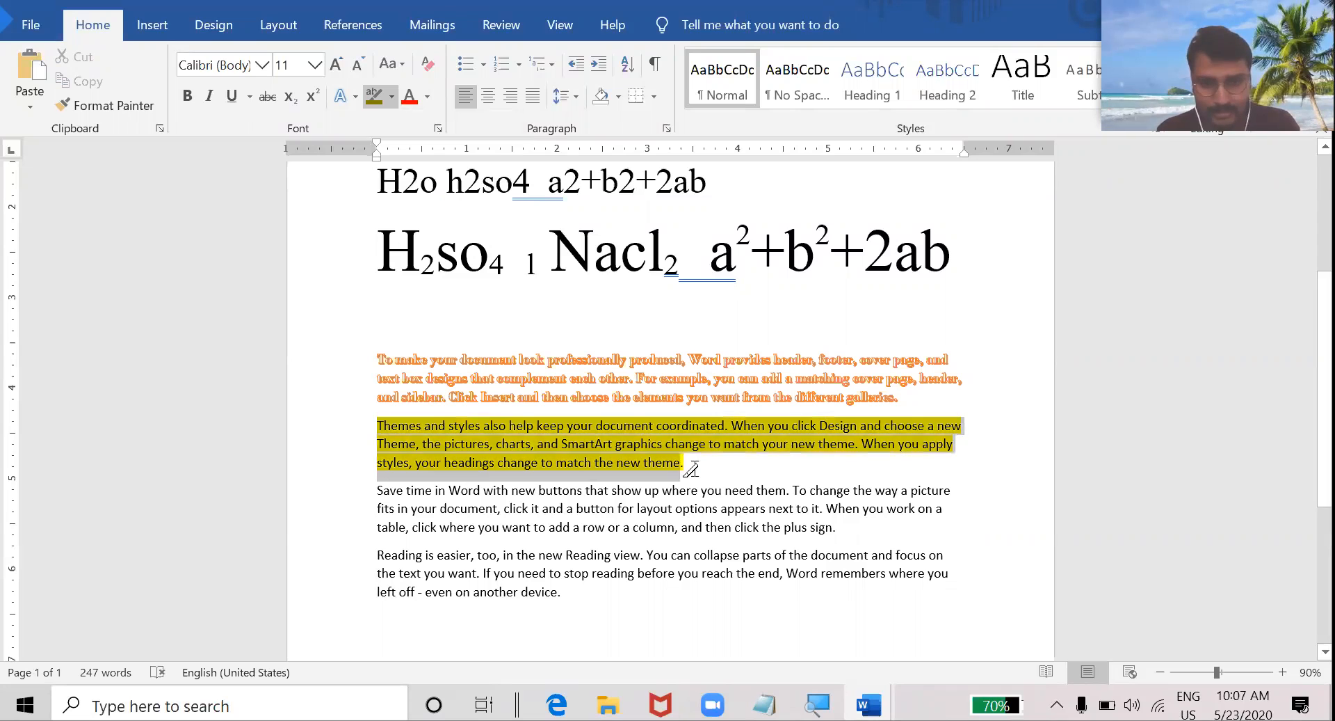
pyautogui.moveTo(744, 453); pyautogui.dragTo(744, 454)
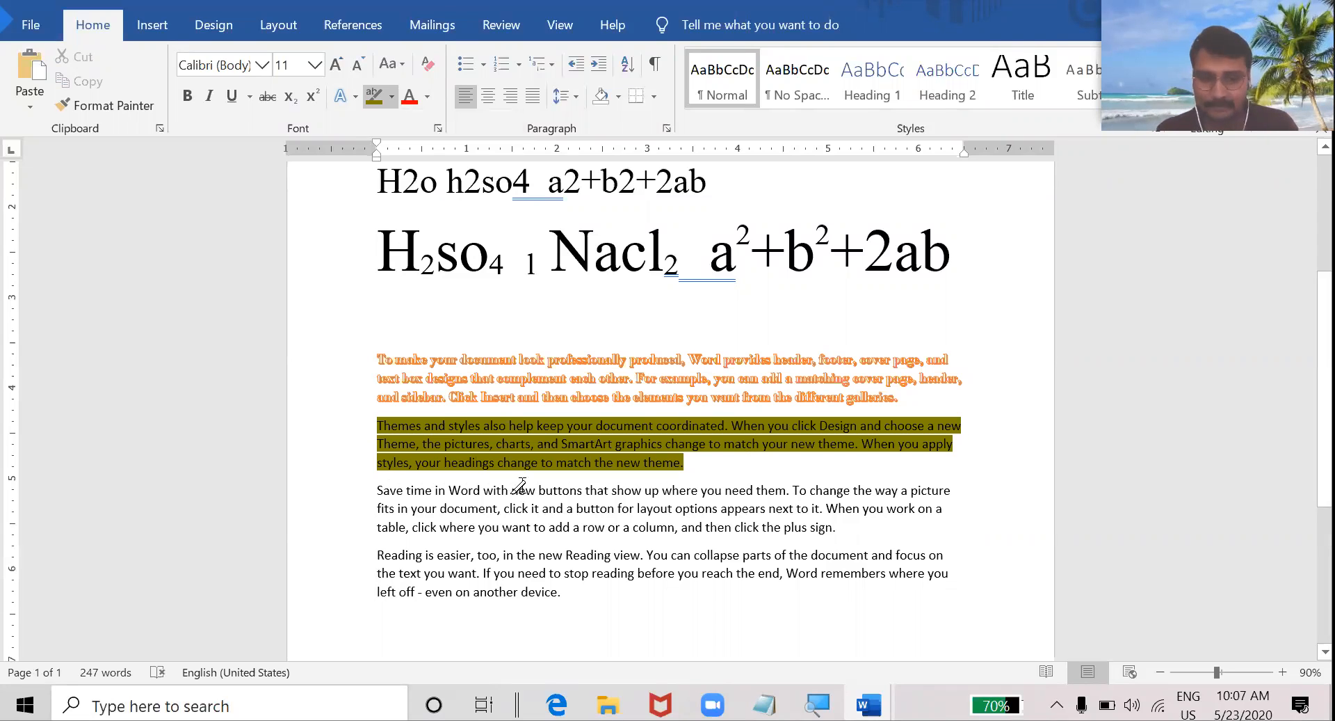
# Step: Highlight the last paragraph from "Reading is easier" through "If you" in dark yellow, and turn off the highlighter
pyautogui.moveTo(389, 547); pyautogui.dragTo(521, 572)
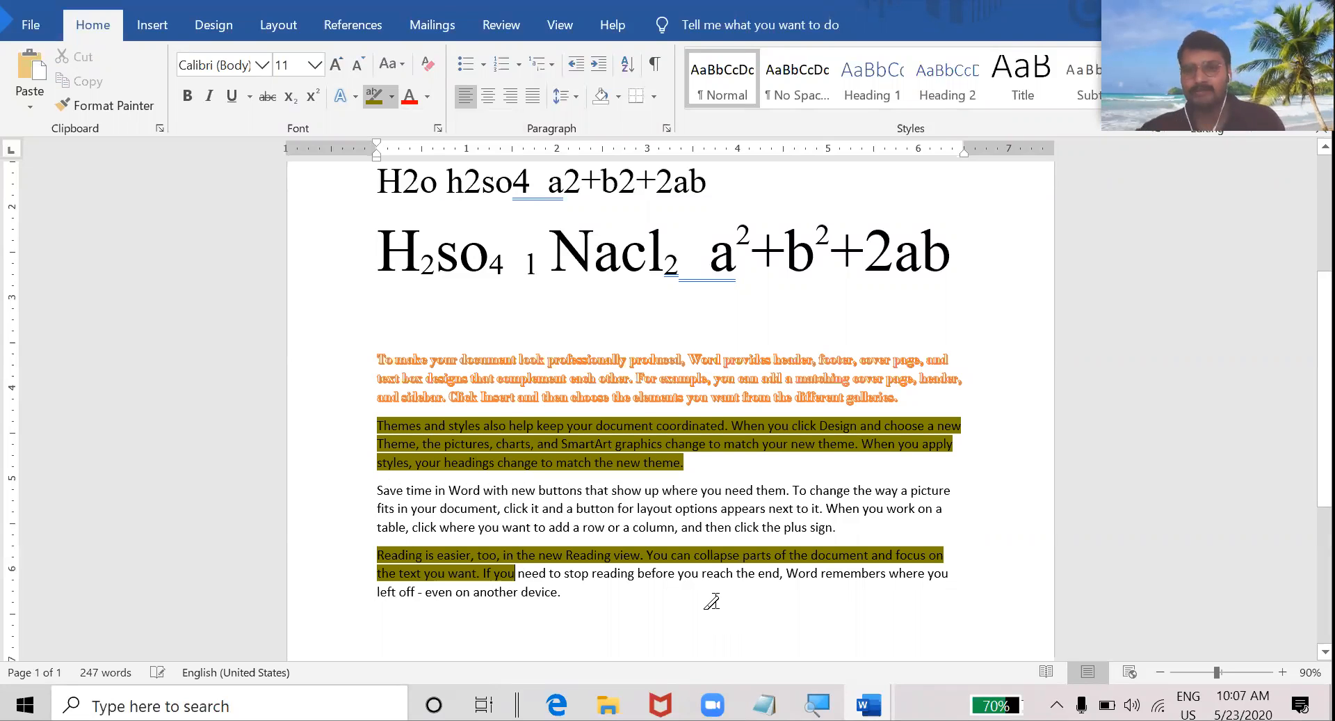
pyautogui.click(715, 602)
pyautogui.click(371, 94)
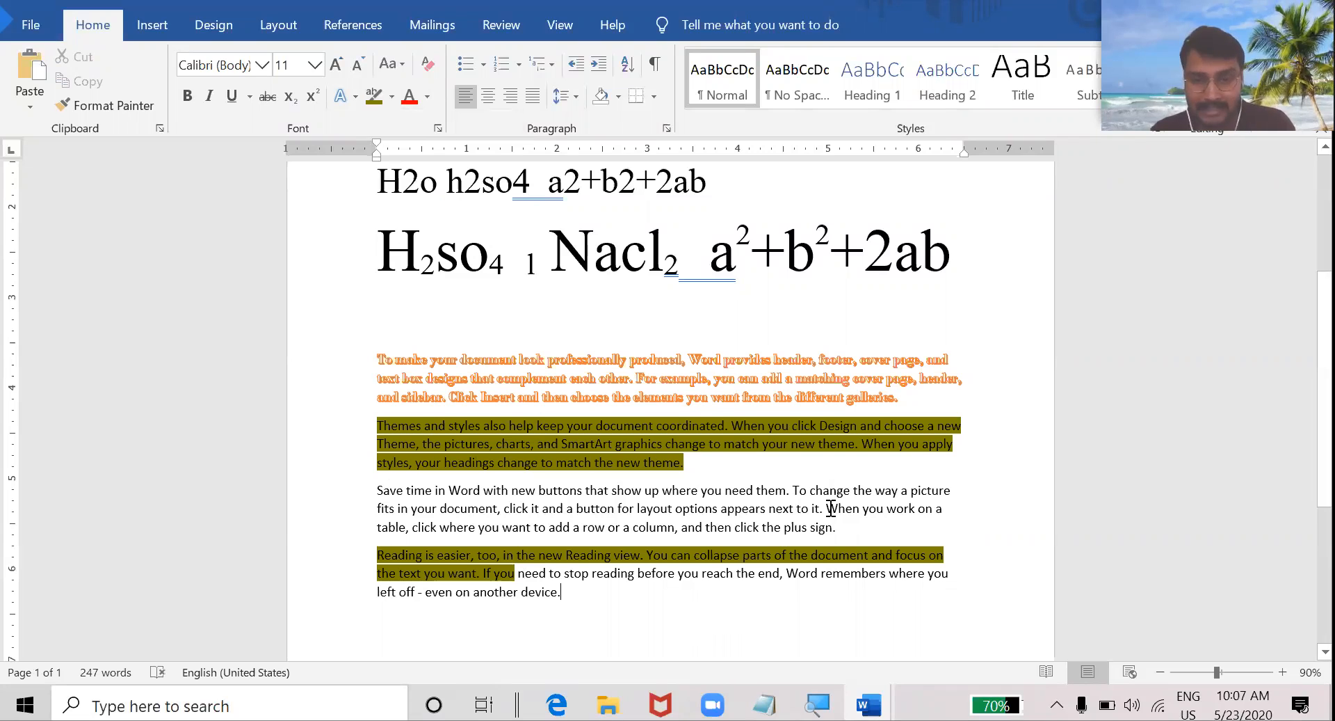
# Step: Set the font colour of the paragraph text after the "Computer :" heading to yellow
pyautogui.scroll(3, 447, 291)
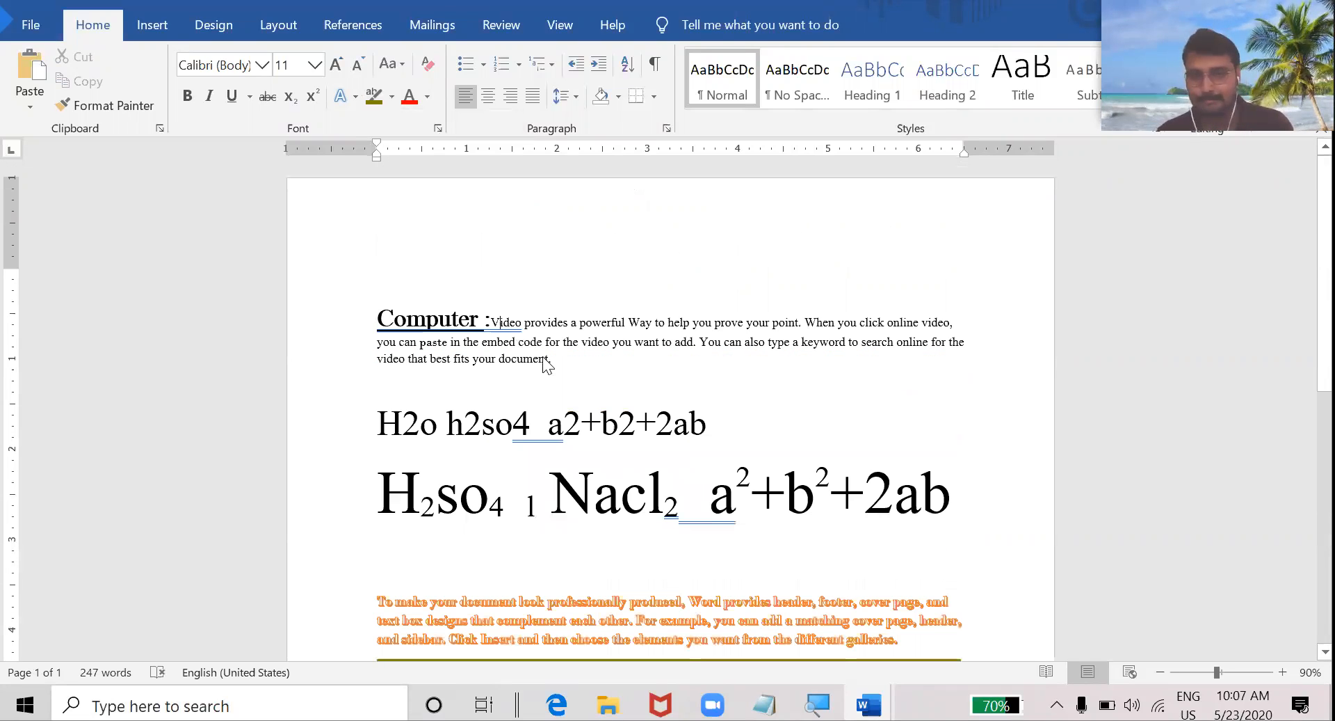
pyautogui.moveTo(548, 359); pyautogui.dragTo(491, 322)
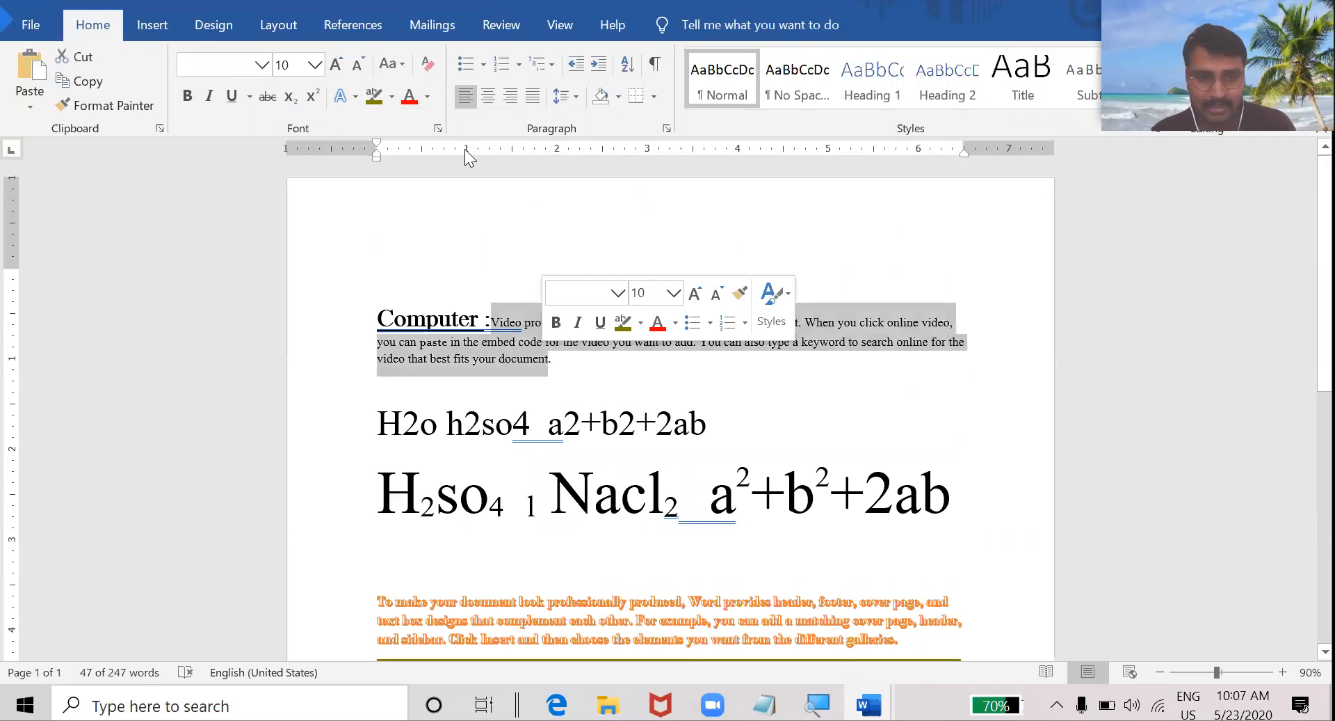
pyautogui.click(427, 96)
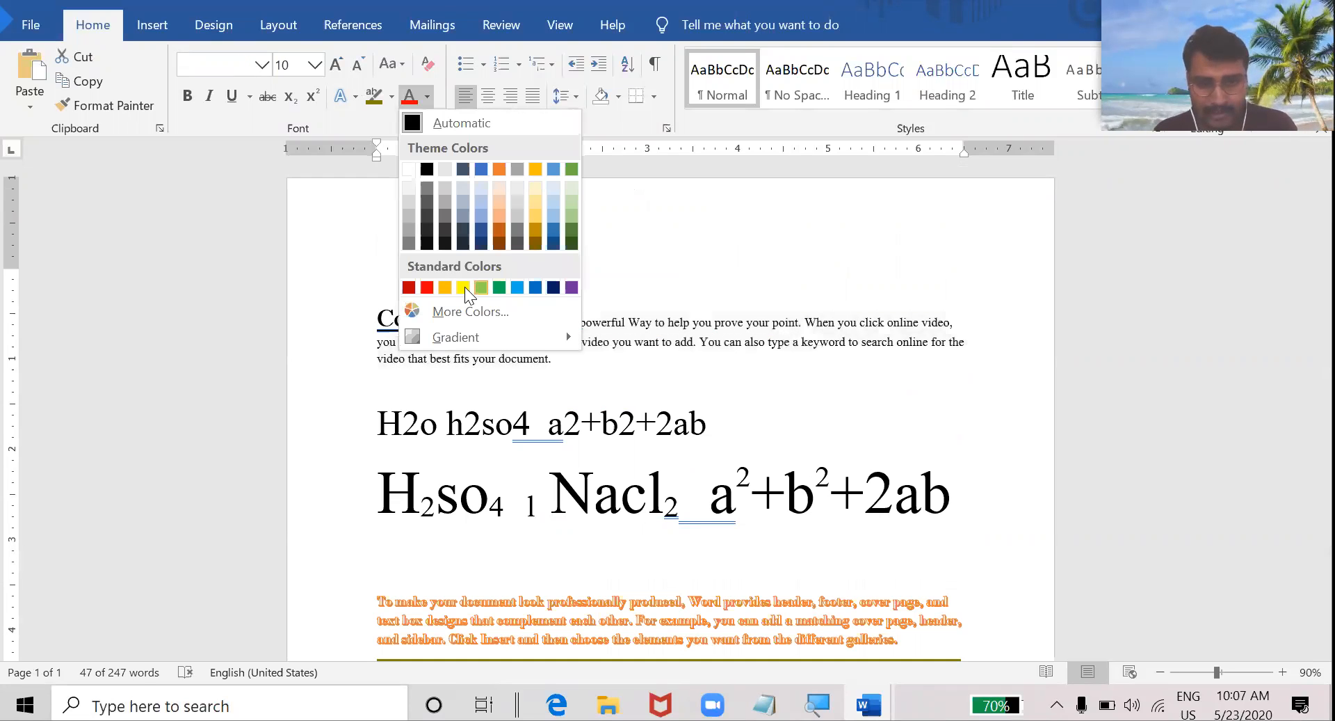
pyautogui.click(463, 287)
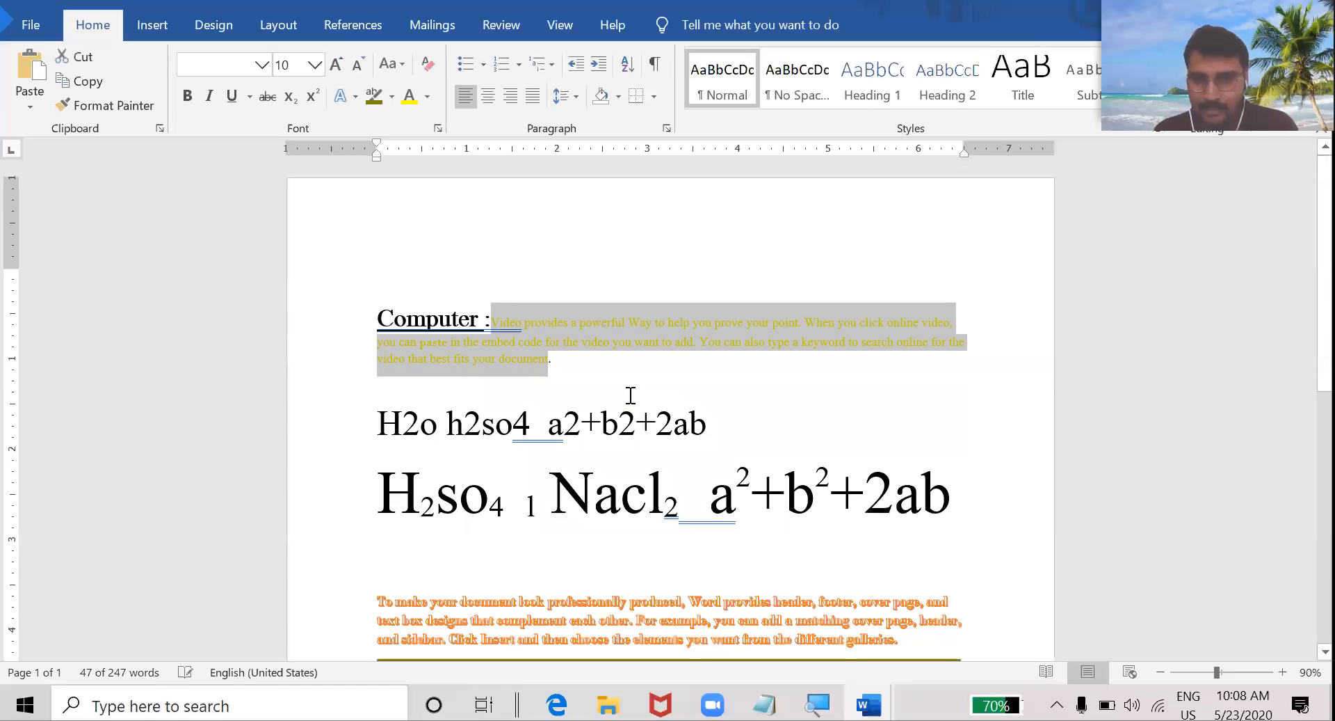
pyautogui.click(586, 379)
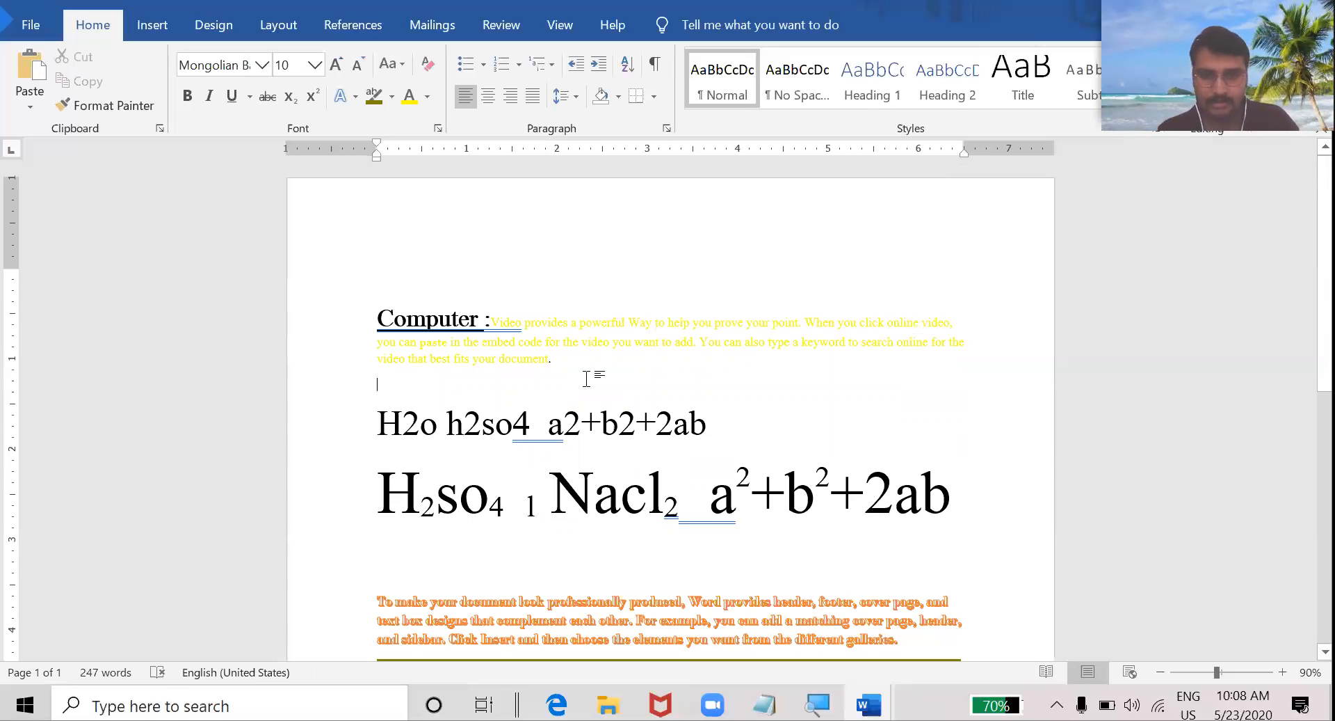
# Step: Set the font colour of the paragraph text after "Computer :" to red
pyautogui.keyDown('ctrl'); pyautogui.scroll(7, 518, 306); pyautogui.keyUp('ctrl')
pyautogui.moveTo(533, 352); pyautogui.dragTo(419, 281)
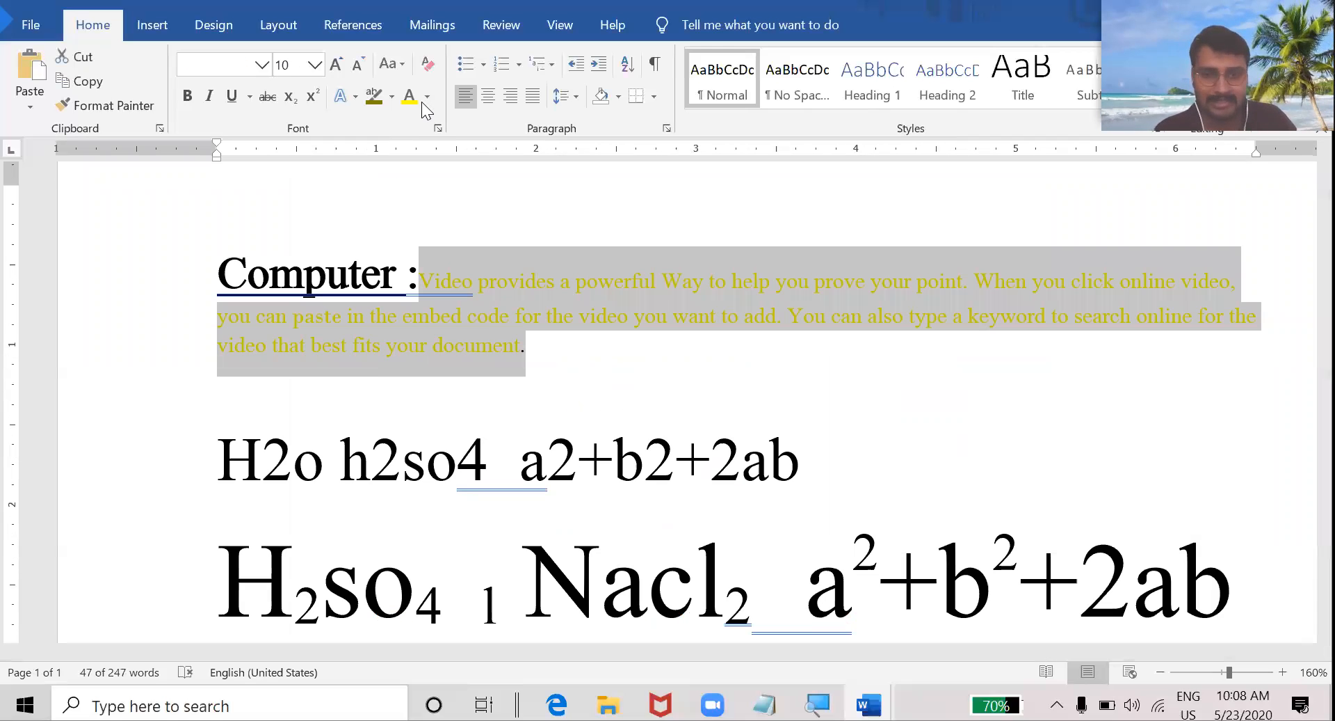
pyautogui.click(424, 101)
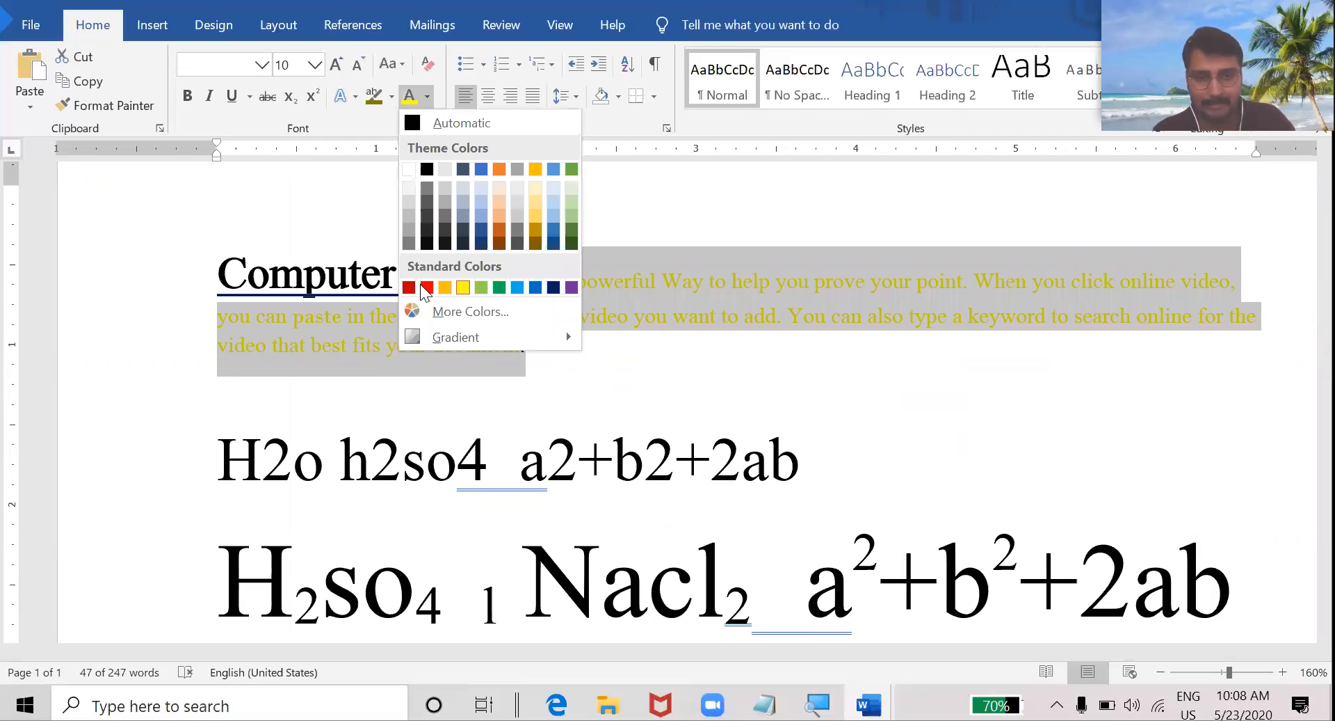
# Step: Enter "Clear Formating" on the blank line below the red paragraph
pyautogui.click(583, 393)
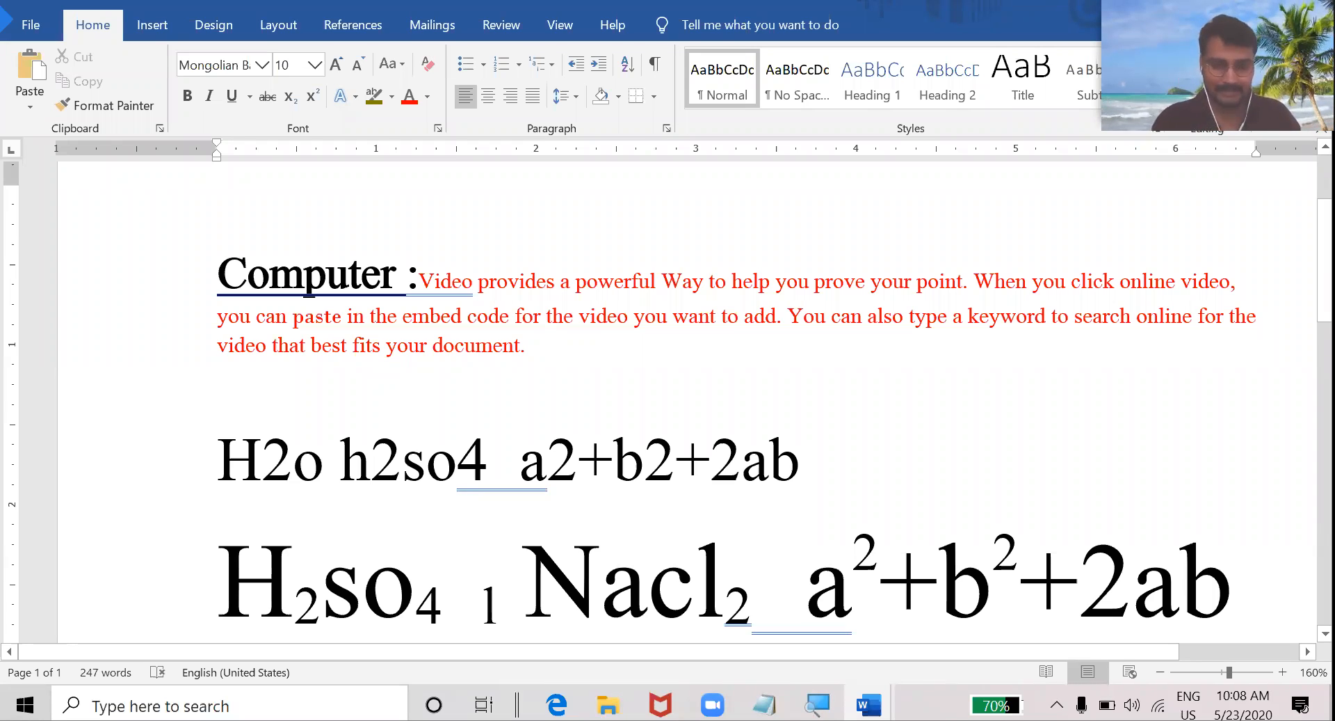
pyautogui.write('Claera')
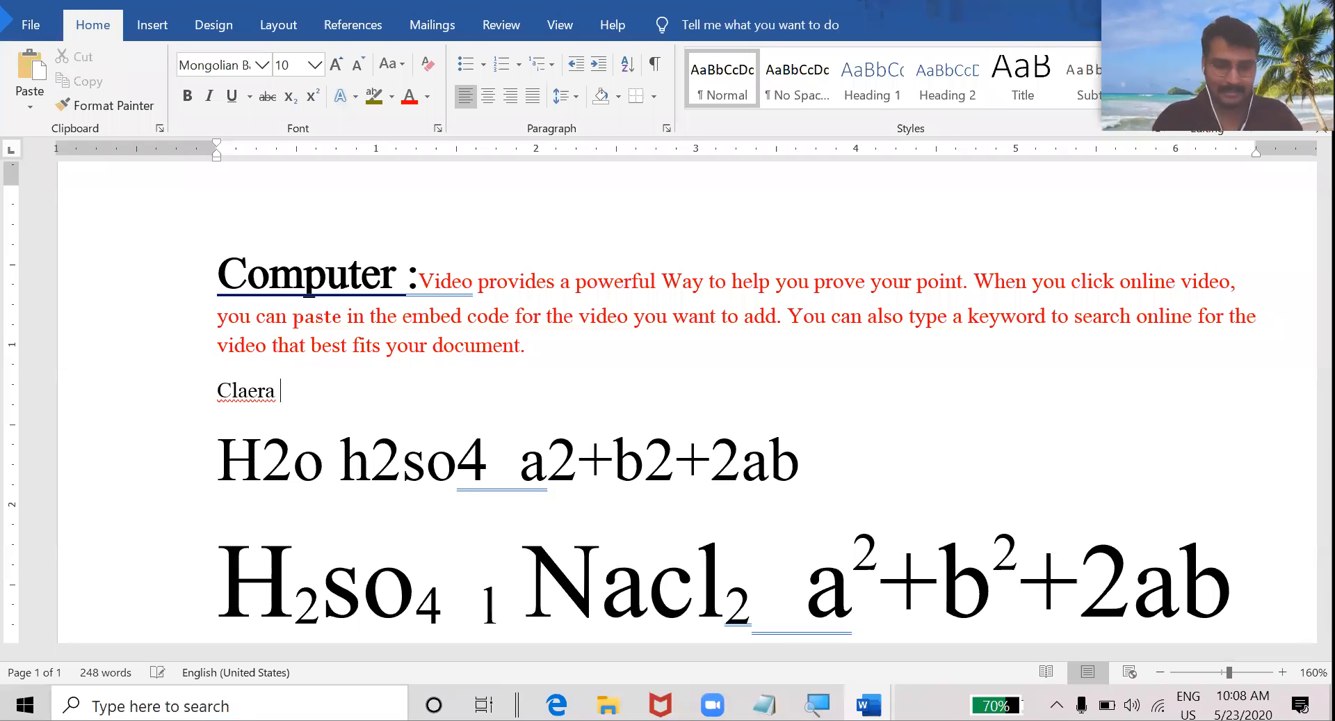
pyautogui.press('BackSpace')
pyautogui.press('BackSpace')
pyautogui.press('BackSpace')
pyautogui.press('BackSpace')
pyautogui.press('BackSpace')
pyautogui.write('ear F')
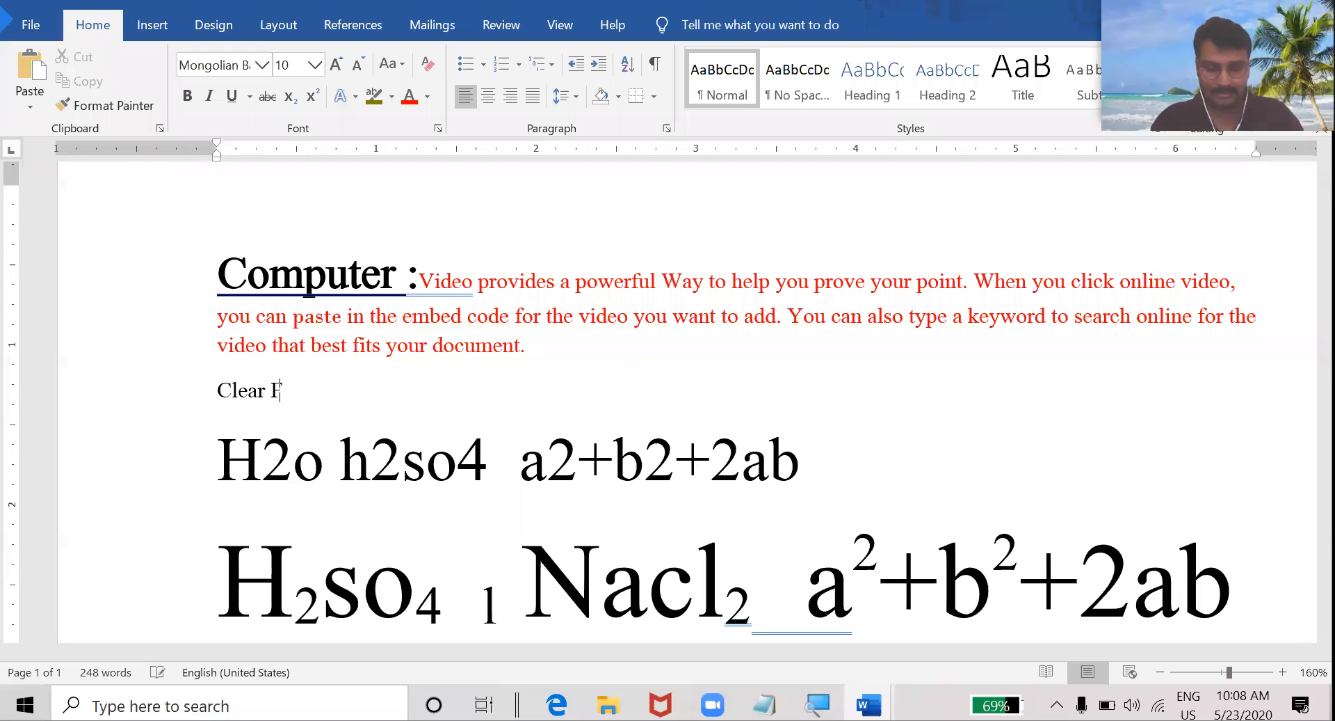
pyautogui.write('ormating')
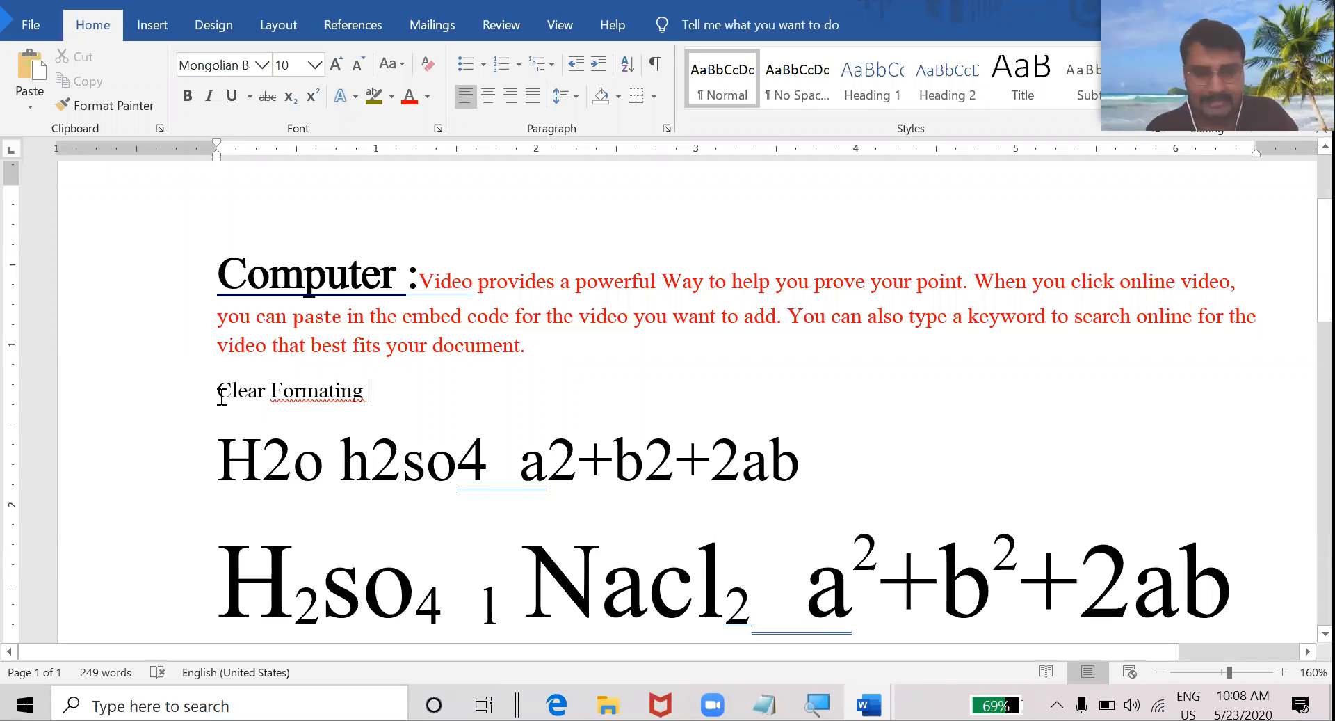
# Step: Format the "Clear Formating" line in Bodoni MT at size 36
pyautogui.tripleClick(369, 398)
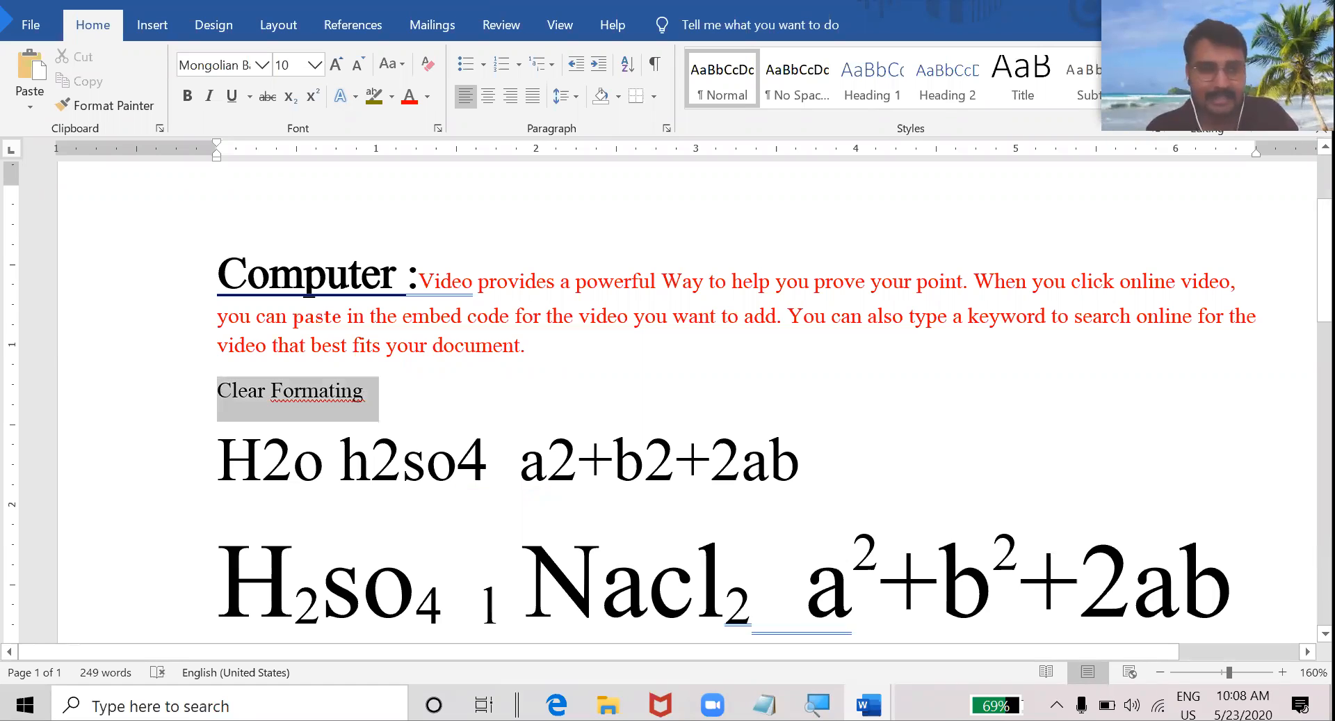
pyautogui.click(261, 65)
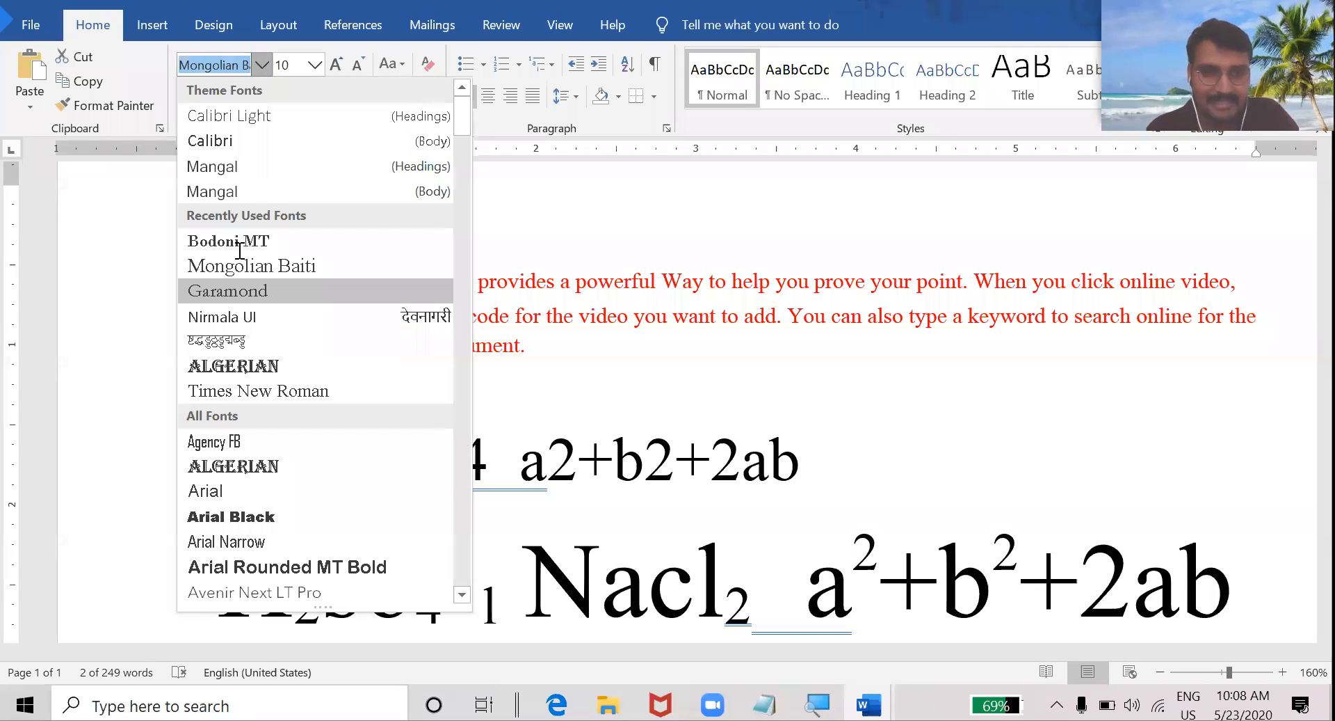
pyautogui.click(229, 241)
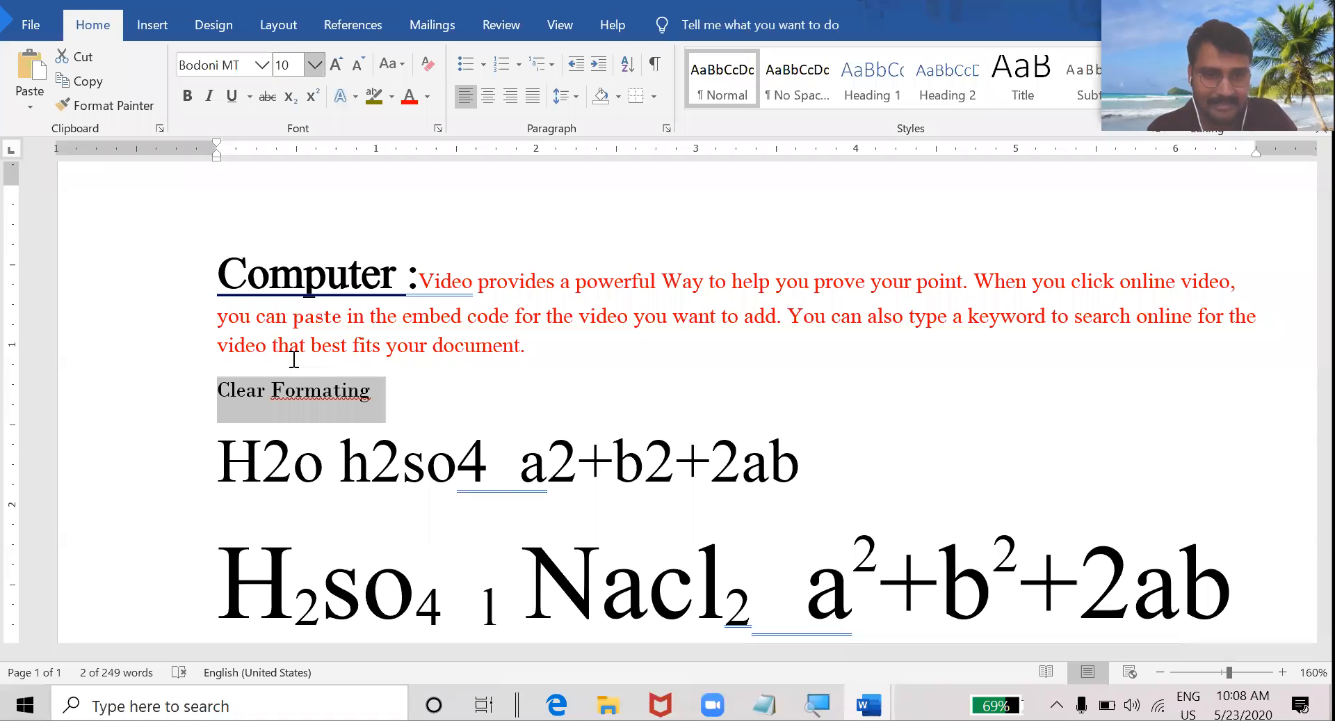
pyautogui.click(783, 493)
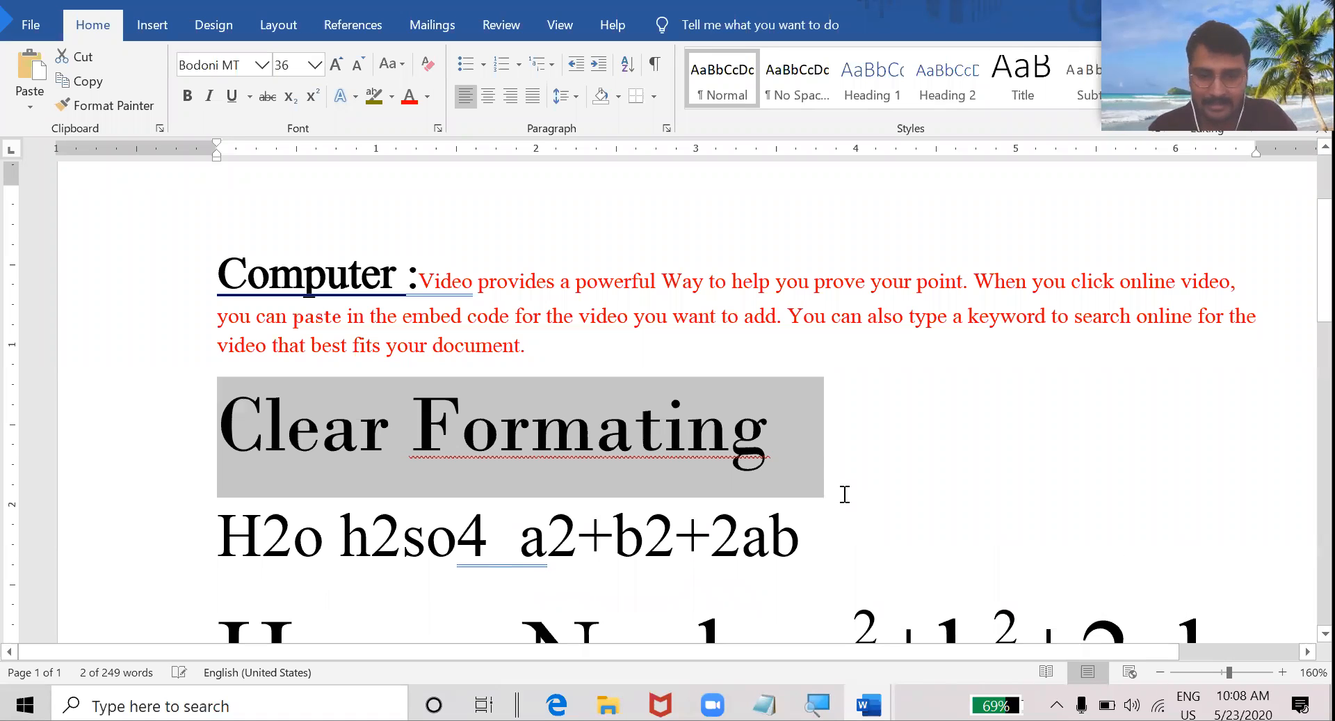
# Step: Add blank lines below the "Clear Formating" line and one blank line above it
pyautogui.click(844, 494)
pyautogui.scroll(-3, 688, 397)
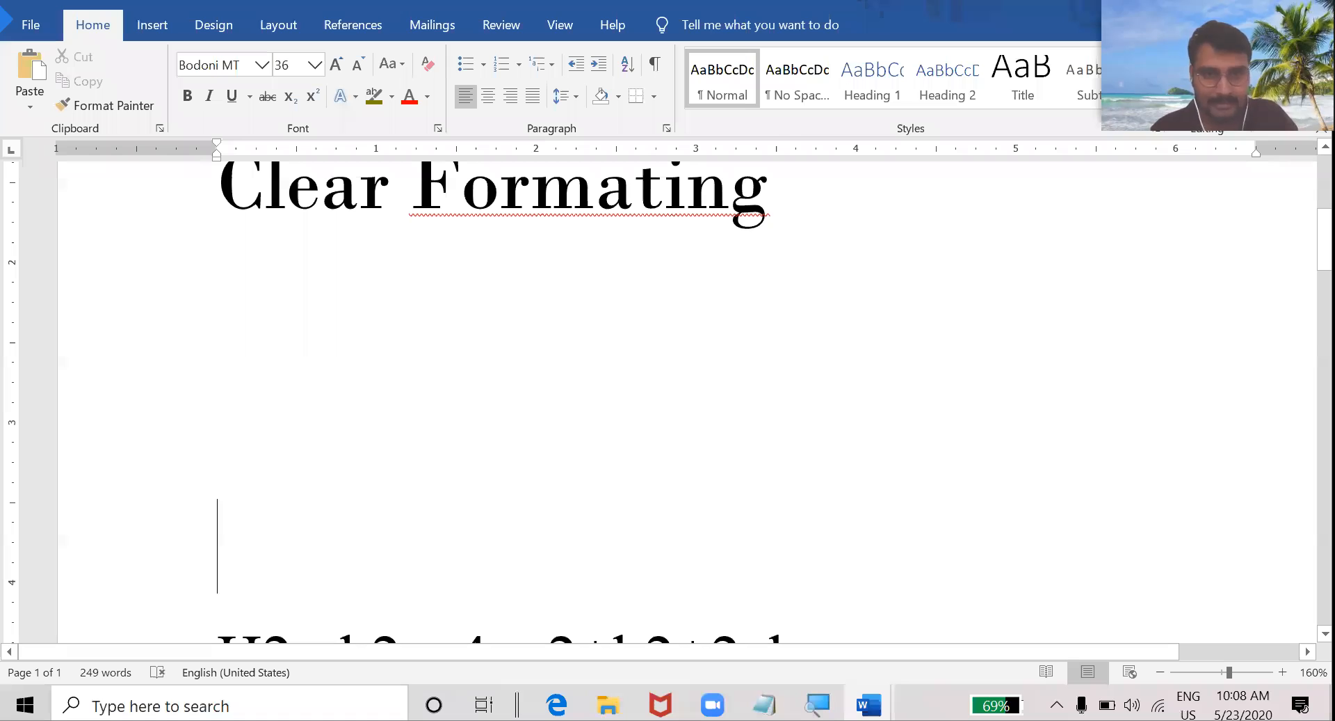
pyautogui.press('Up')
pyautogui.press('Up')
pyautogui.press('Up')
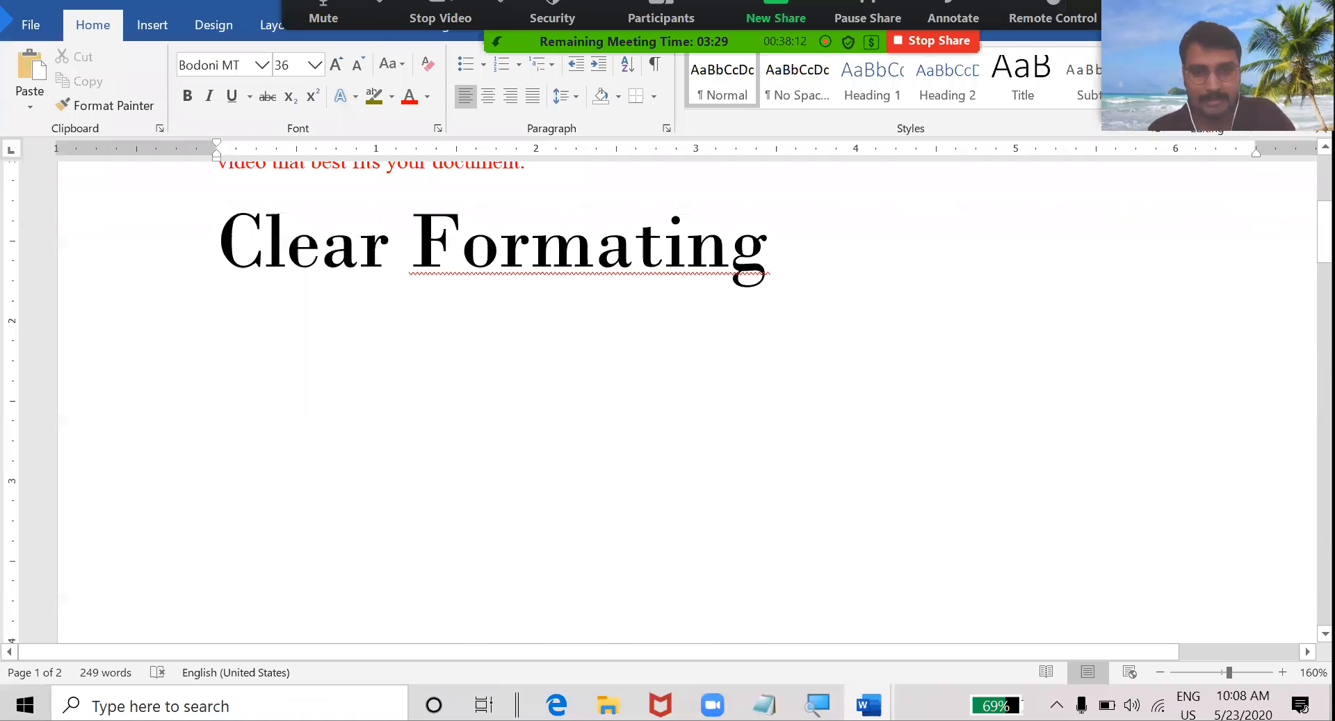
pyautogui.press('Return')
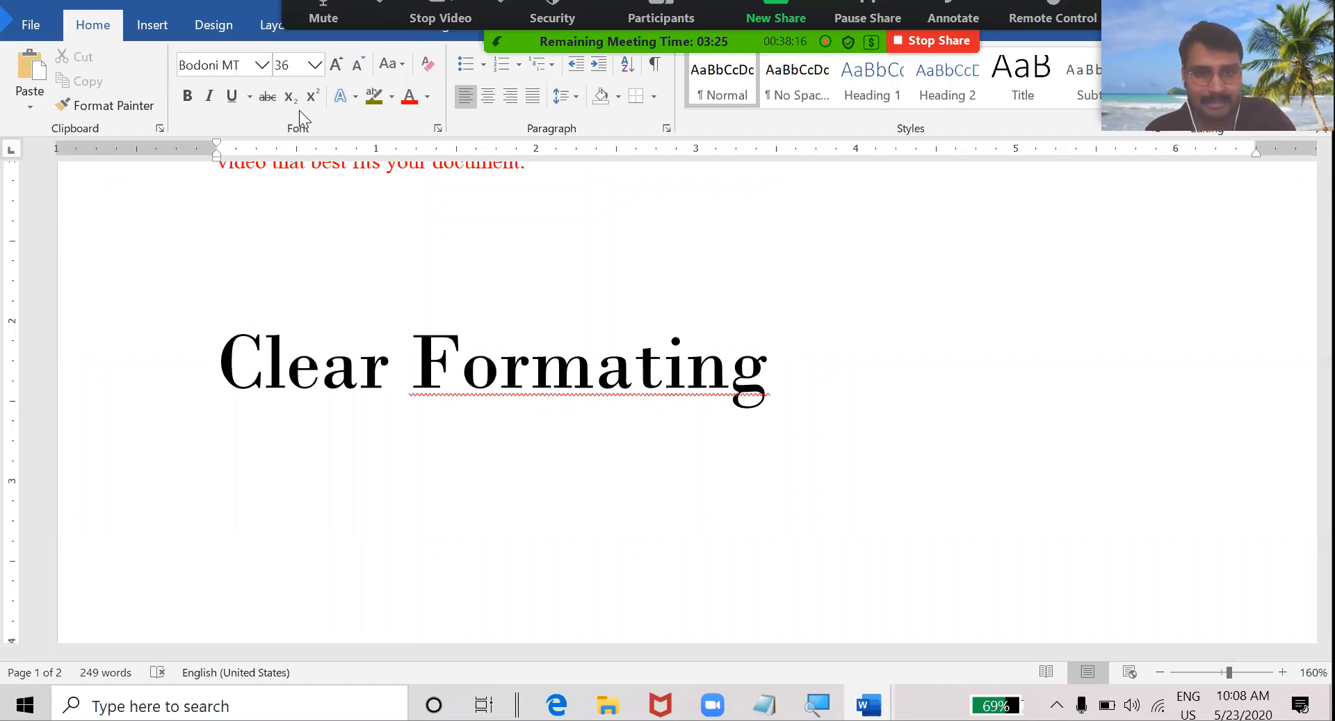
# Step: Colour the word "Formating" red and highlight it in yellow
pyautogui.click(410, 97)
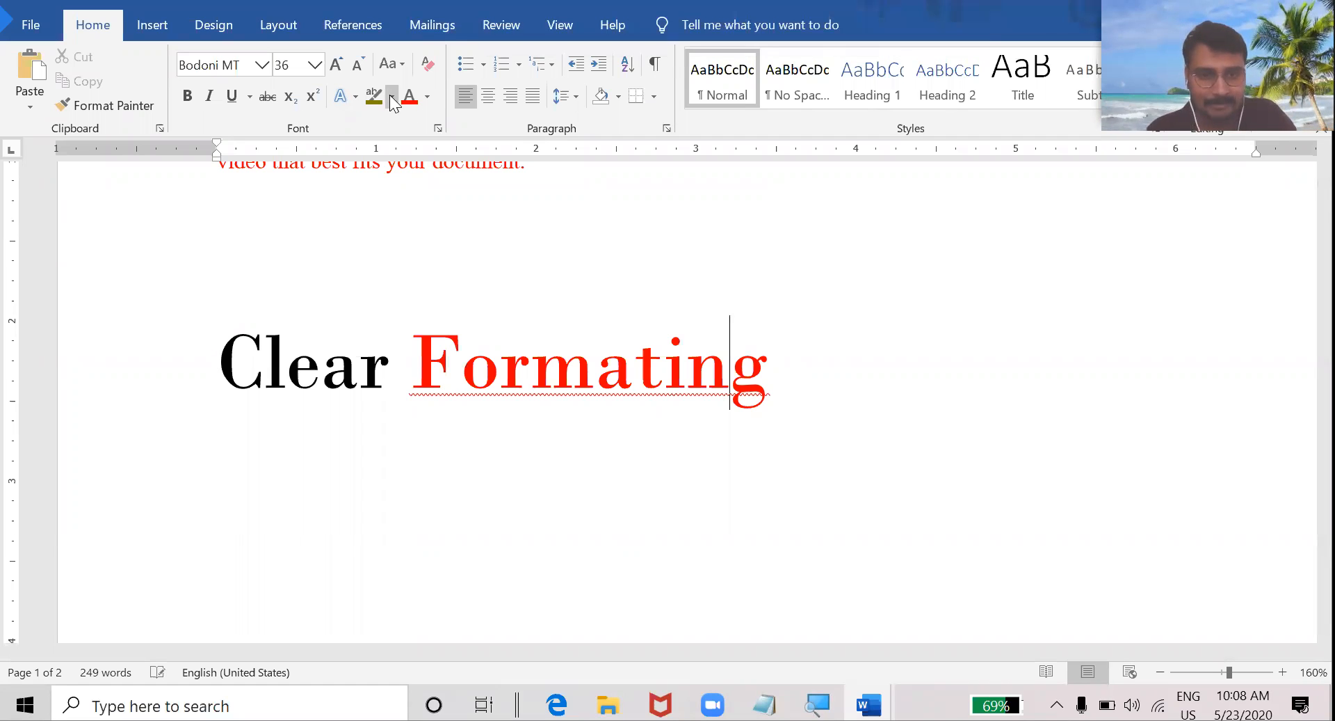
pyautogui.click(392, 97)
pyautogui.click(382, 133)
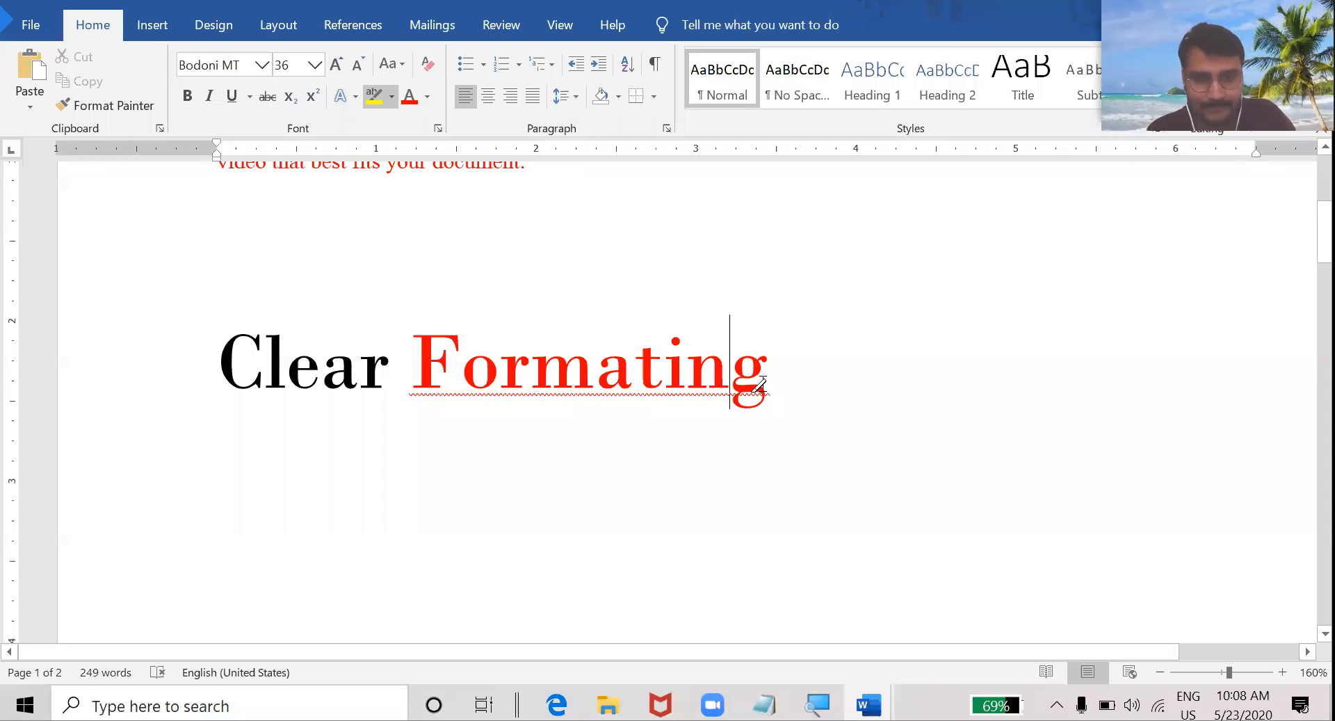
pyautogui.doubleClick(513, 461)
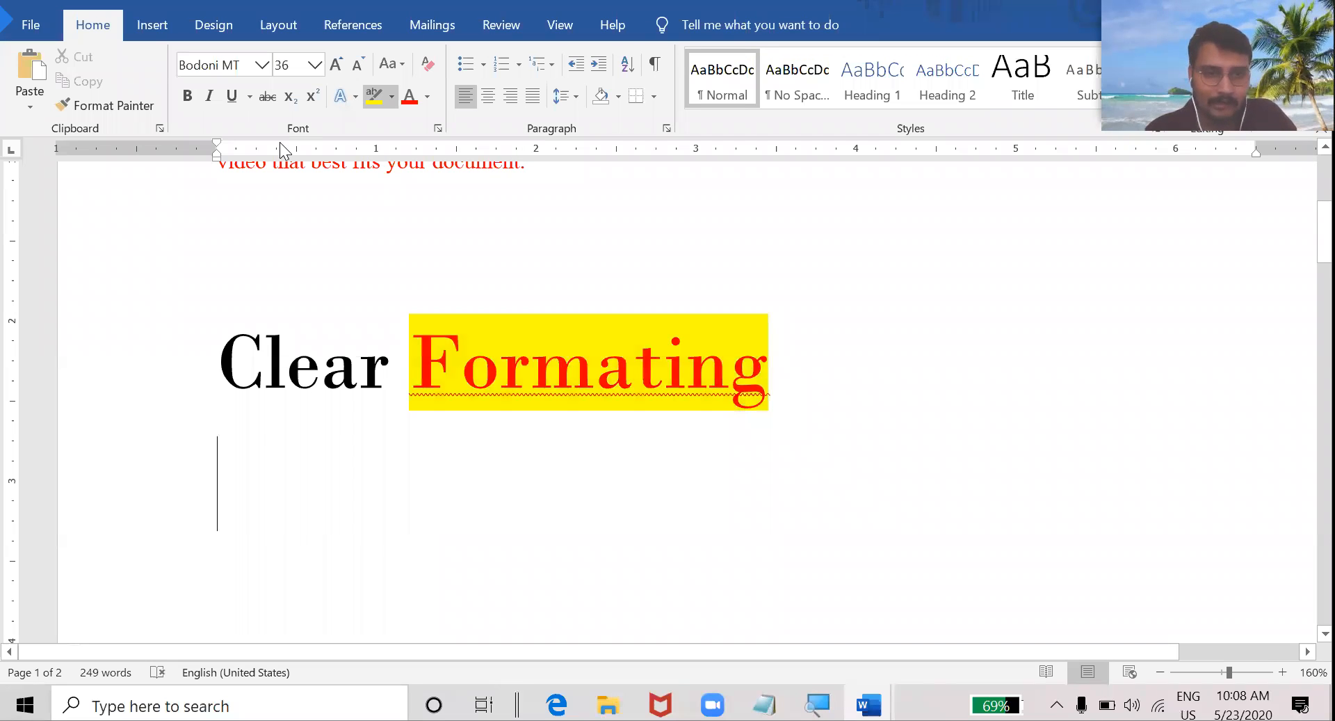
pyautogui.click(289, 101)
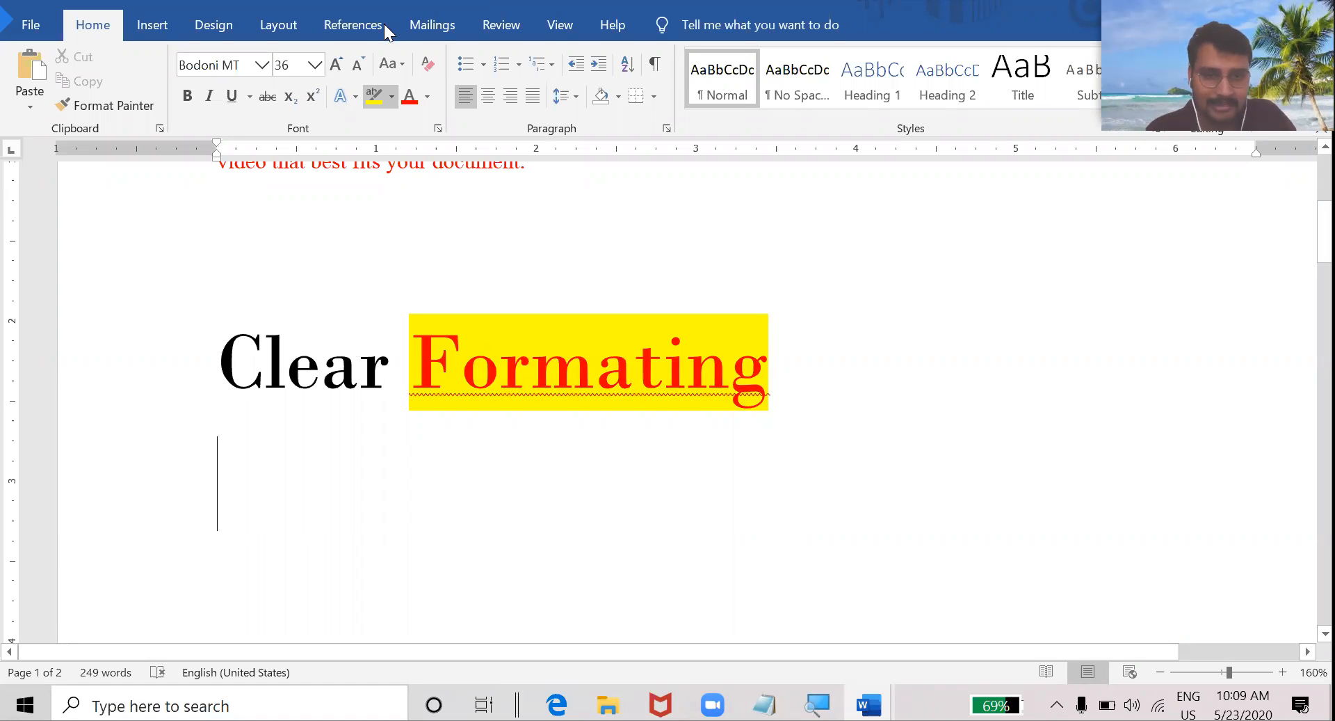
# Step: Make the word "Clear" bold in the "Clear Formating" line
pyautogui.click(374, 98)
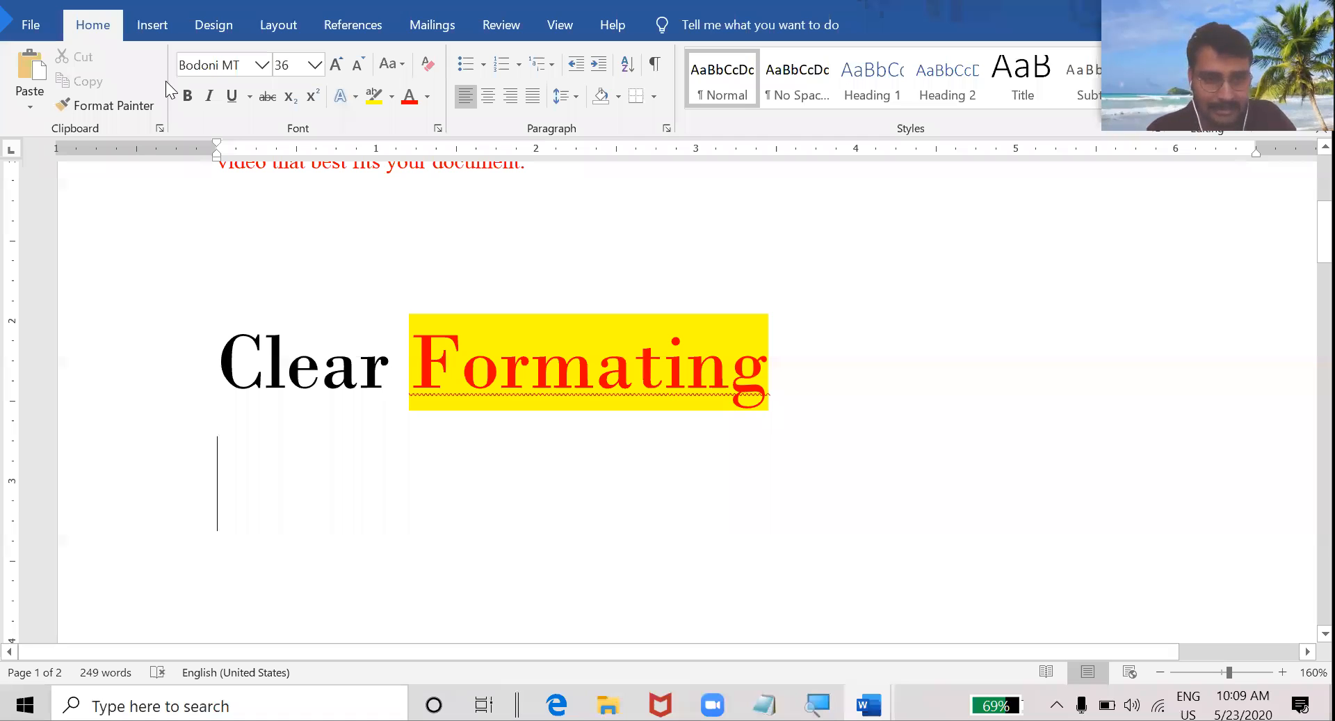
pyautogui.moveTo(218, 354); pyautogui.dragTo(399, 348)
pyautogui.hotkey('ctrl', 'b')
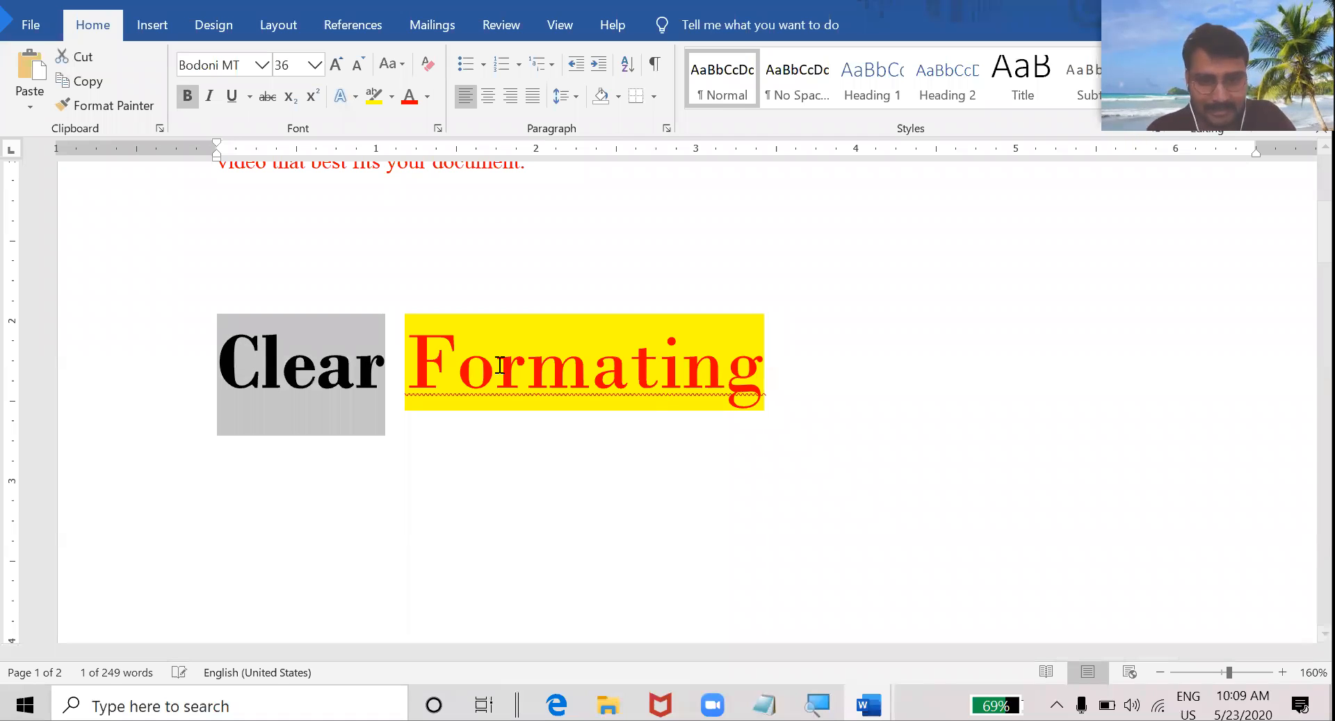
# Step: Italicise and underline the highlighted word "Formating"
pyautogui.click(768, 394)
pyautogui.hotkey('shift', 'End')
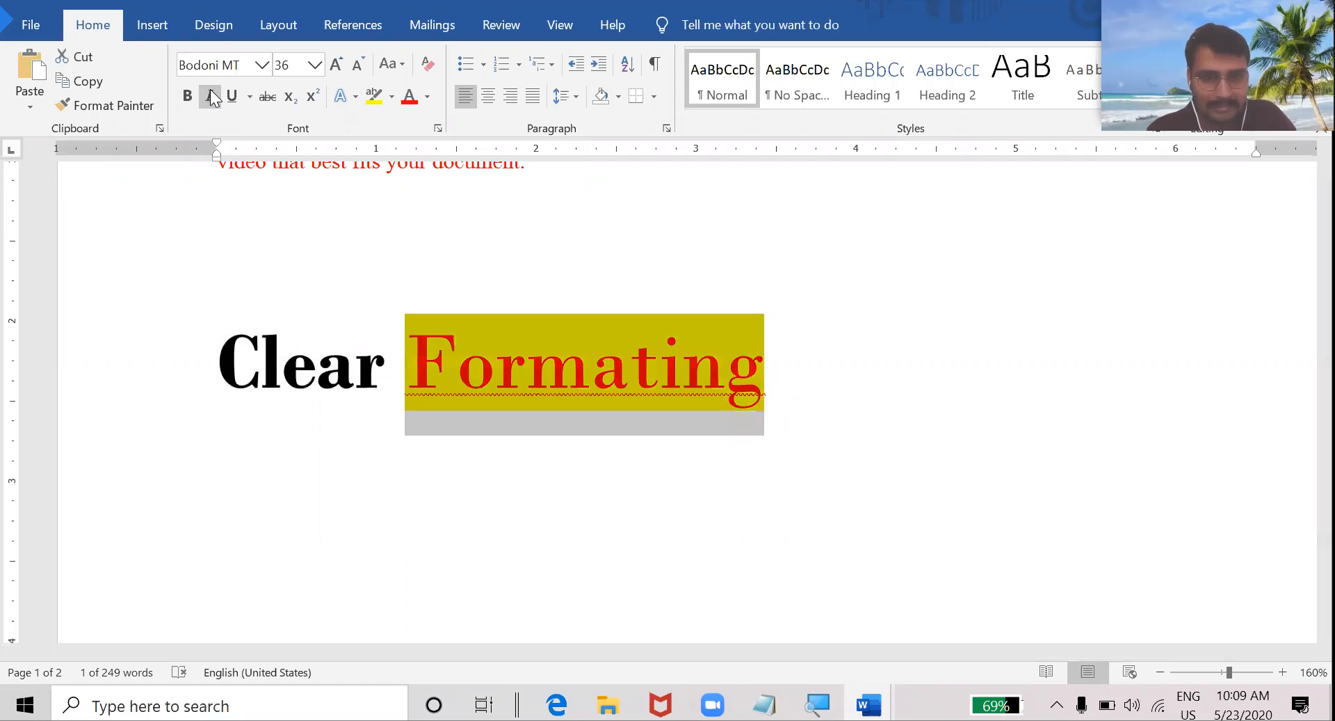
pyautogui.hotkey('ctrl', 'i')
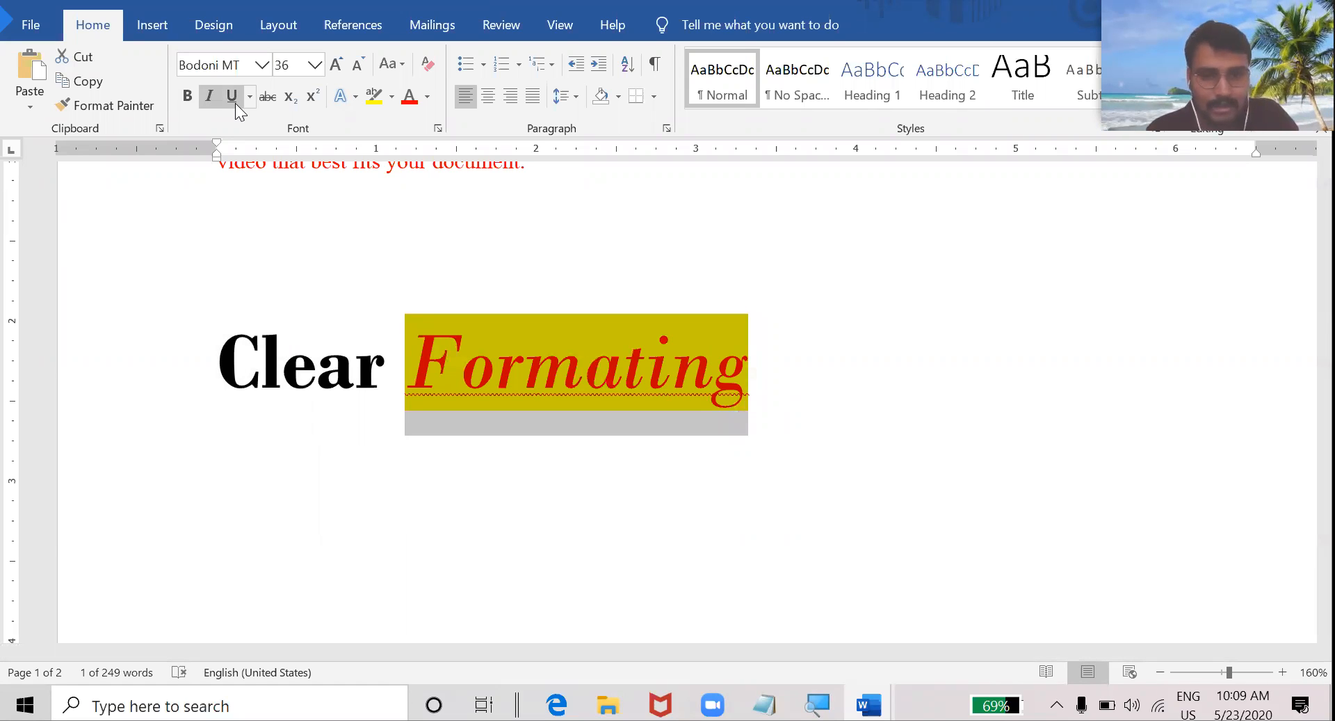
pyautogui.hotkey('ctrl', 'u')
pyautogui.click(766, 368)
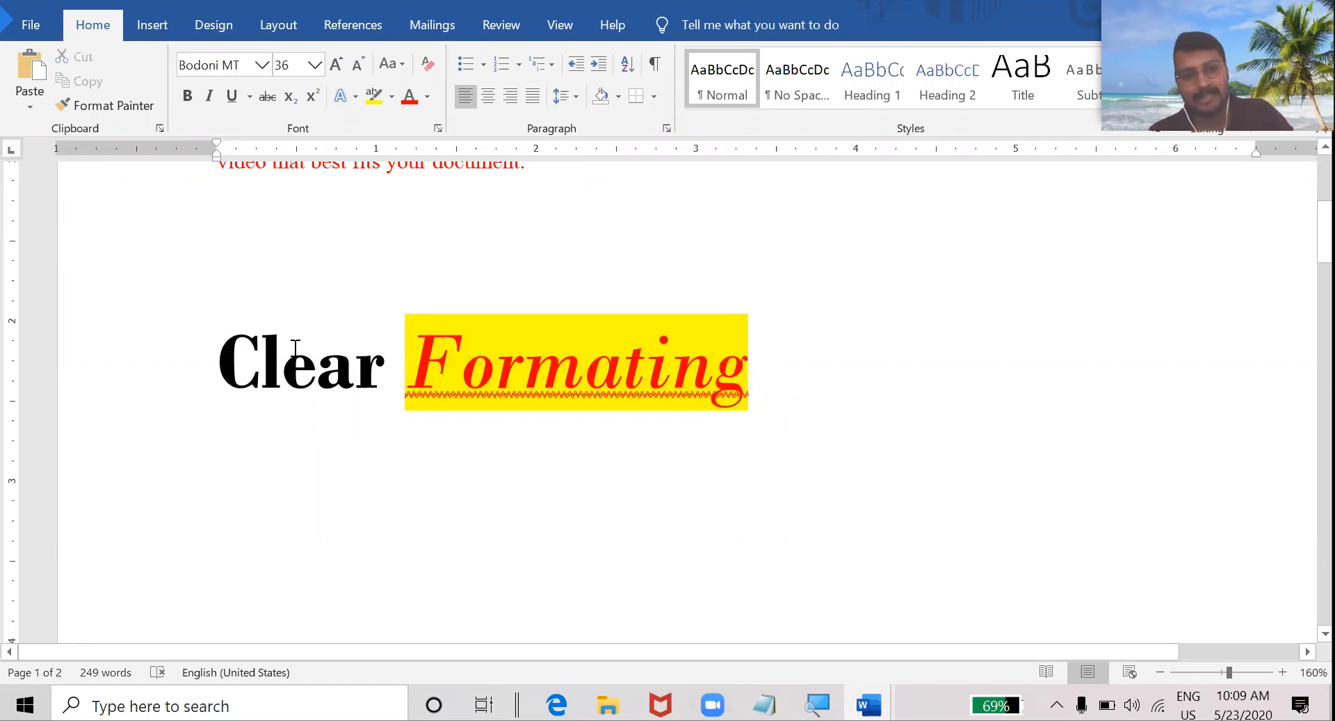
# Step: Clear all formatting from the whole "Clear Formating" line and deselect it
pyautogui.tripleClick(252, 371)
pyautogui.click(426, 65)
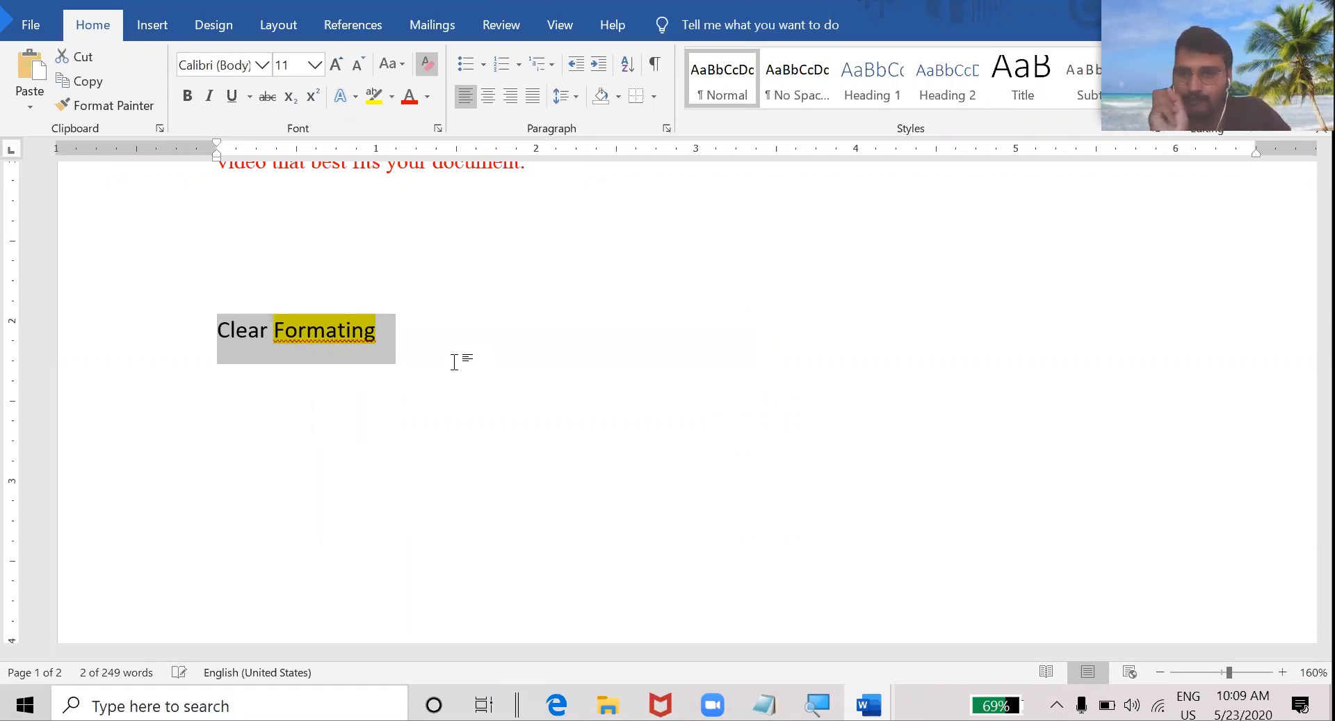
pyautogui.click(454, 361)
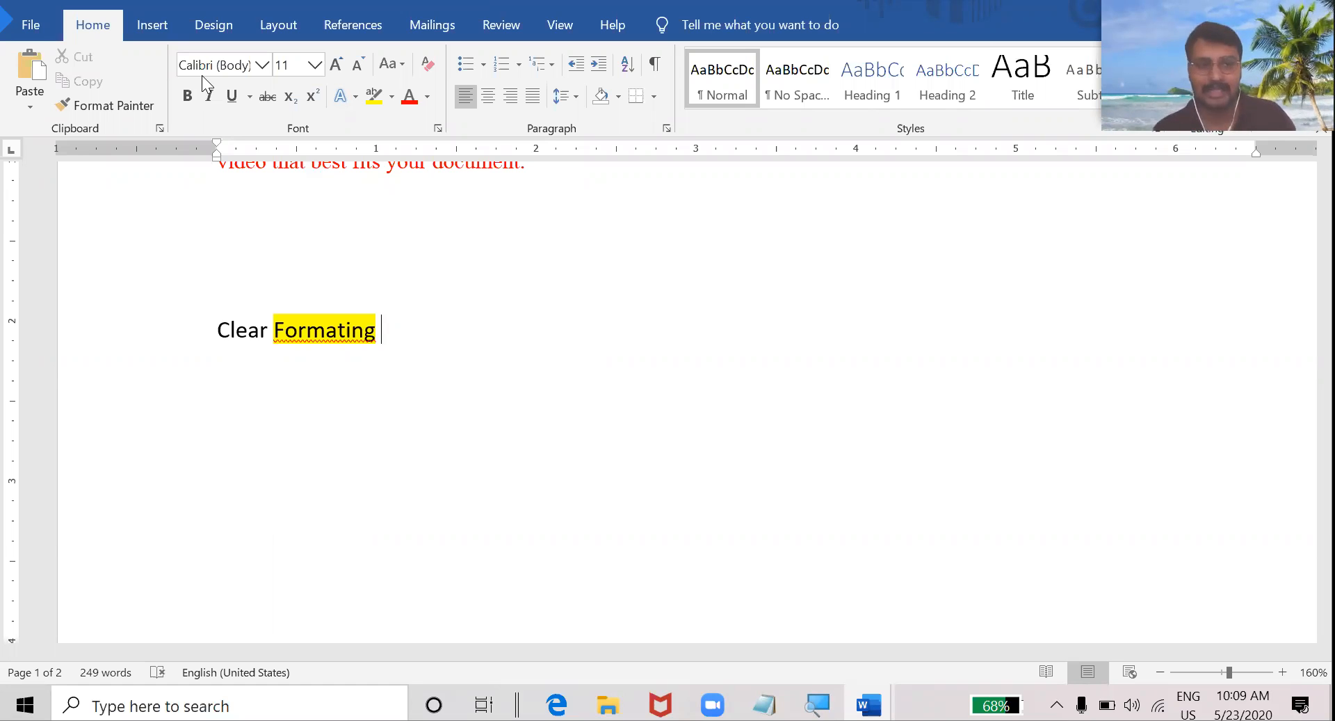
# Step: Save the document to the Desktop as a Word Document named "first Lect 1"
pyautogui.click(40, 26)
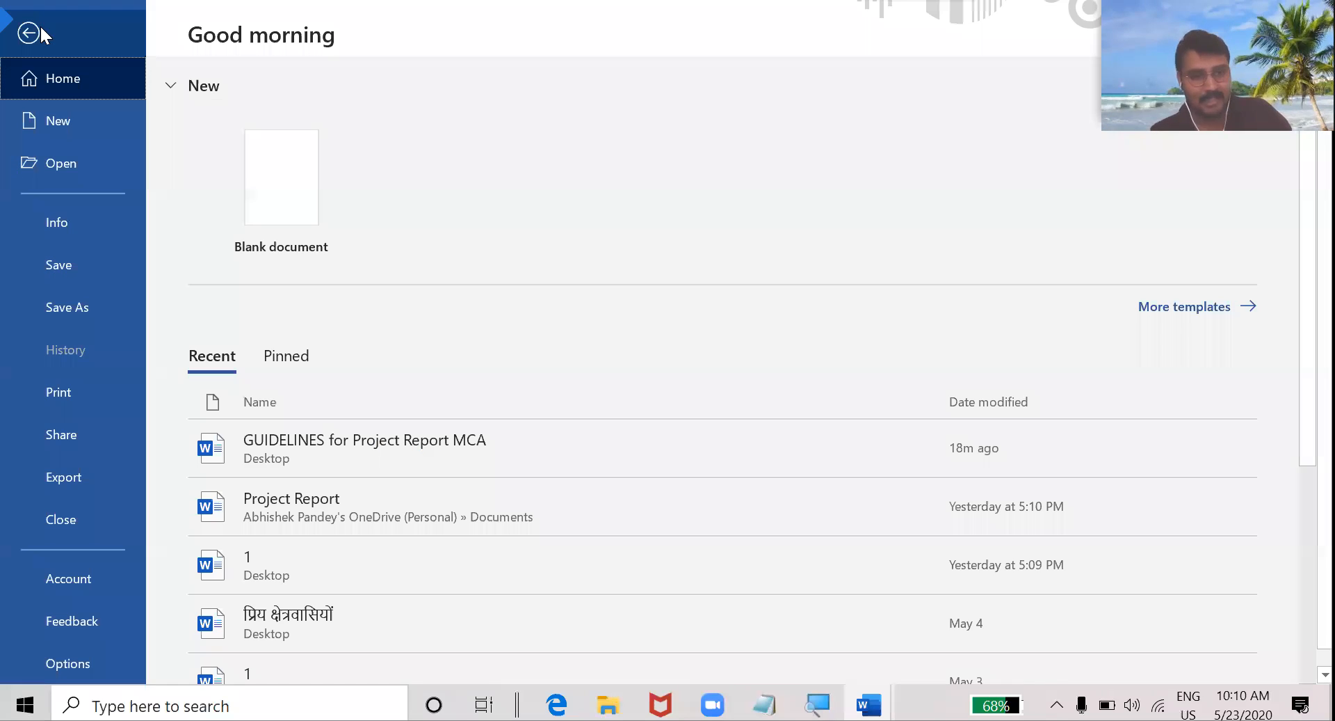
pyautogui.click(68, 265)
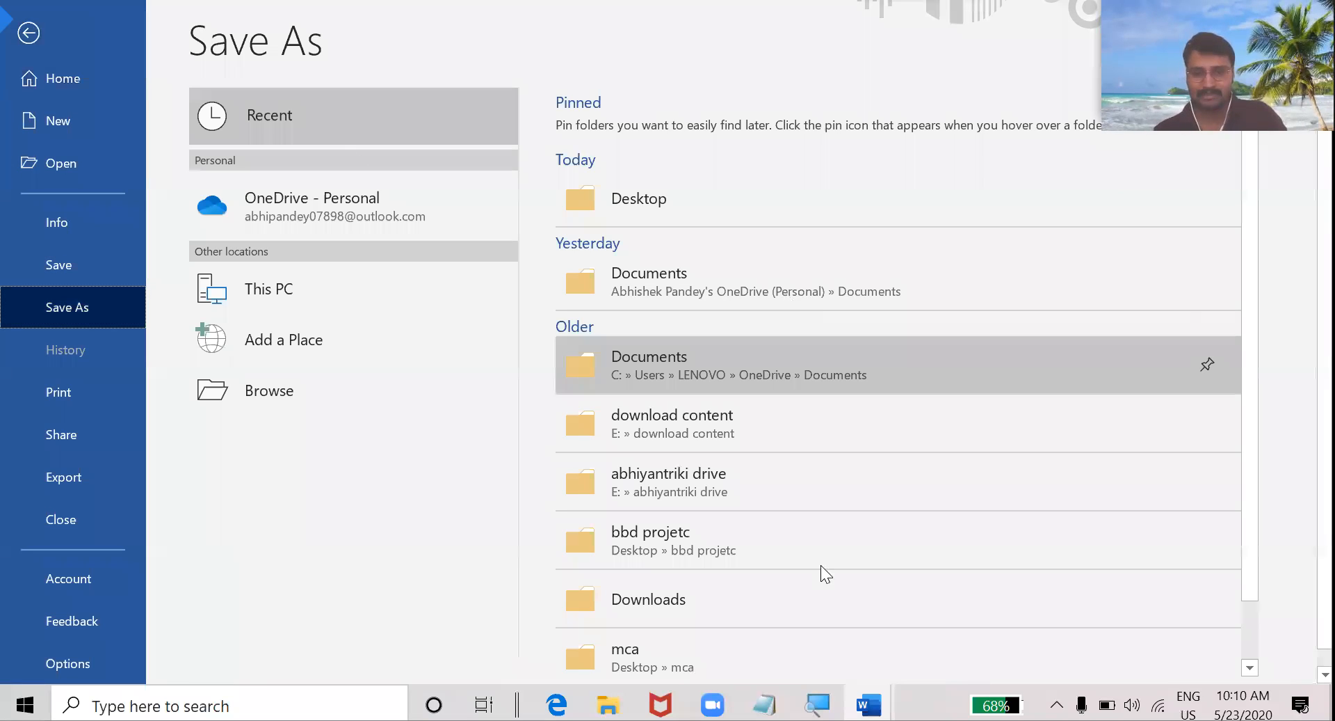
pyautogui.click(636, 180)
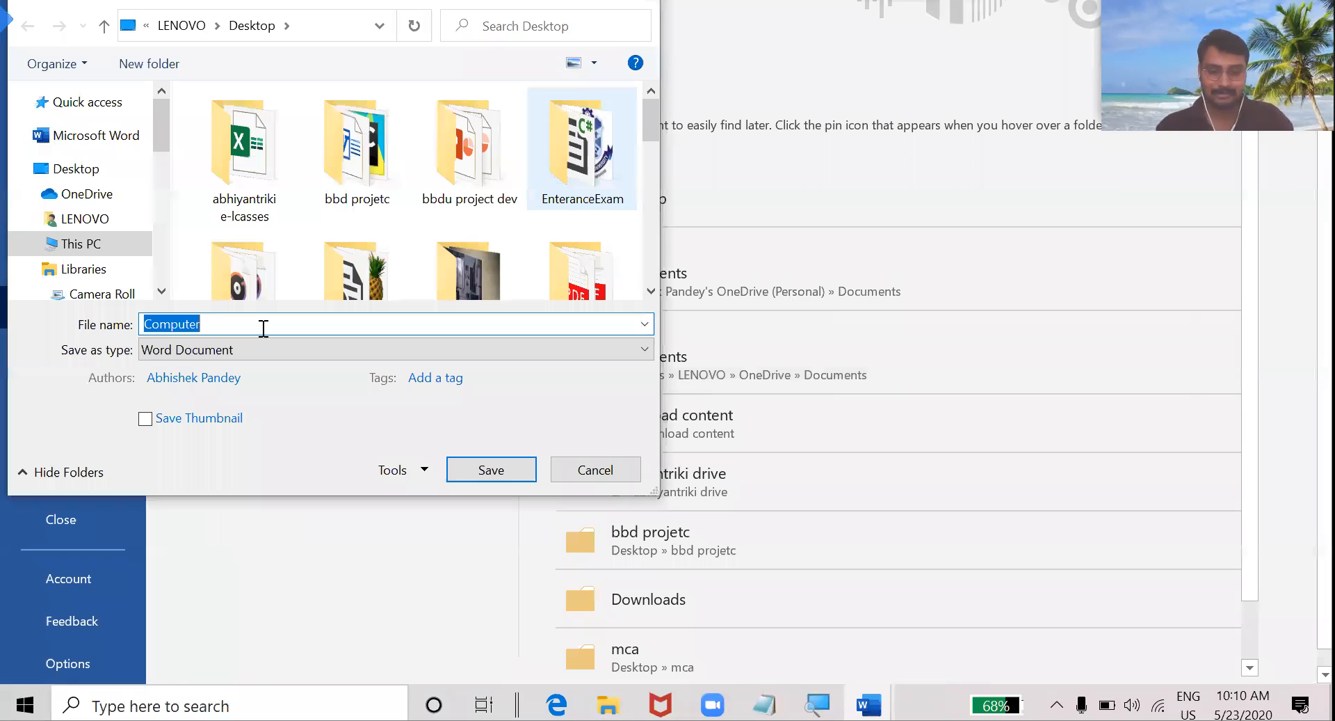
pyautogui.write('firs')
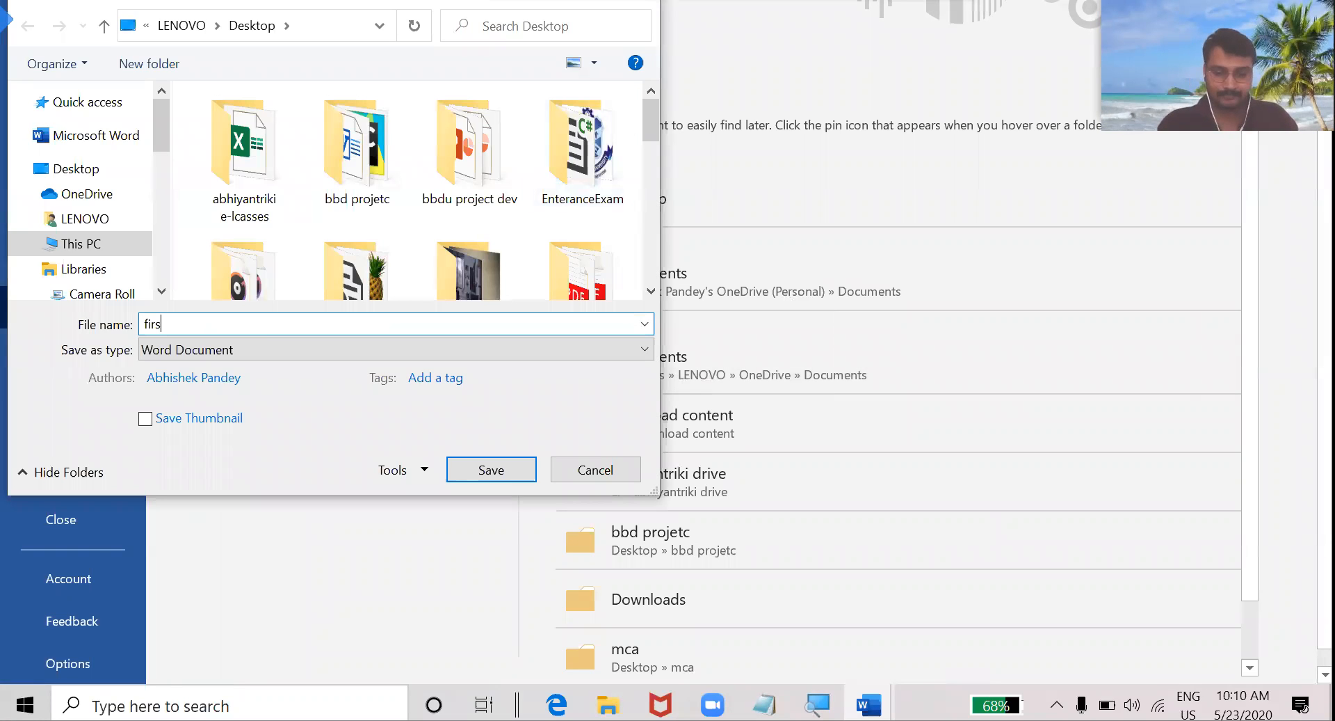
pyautogui.write('t L')
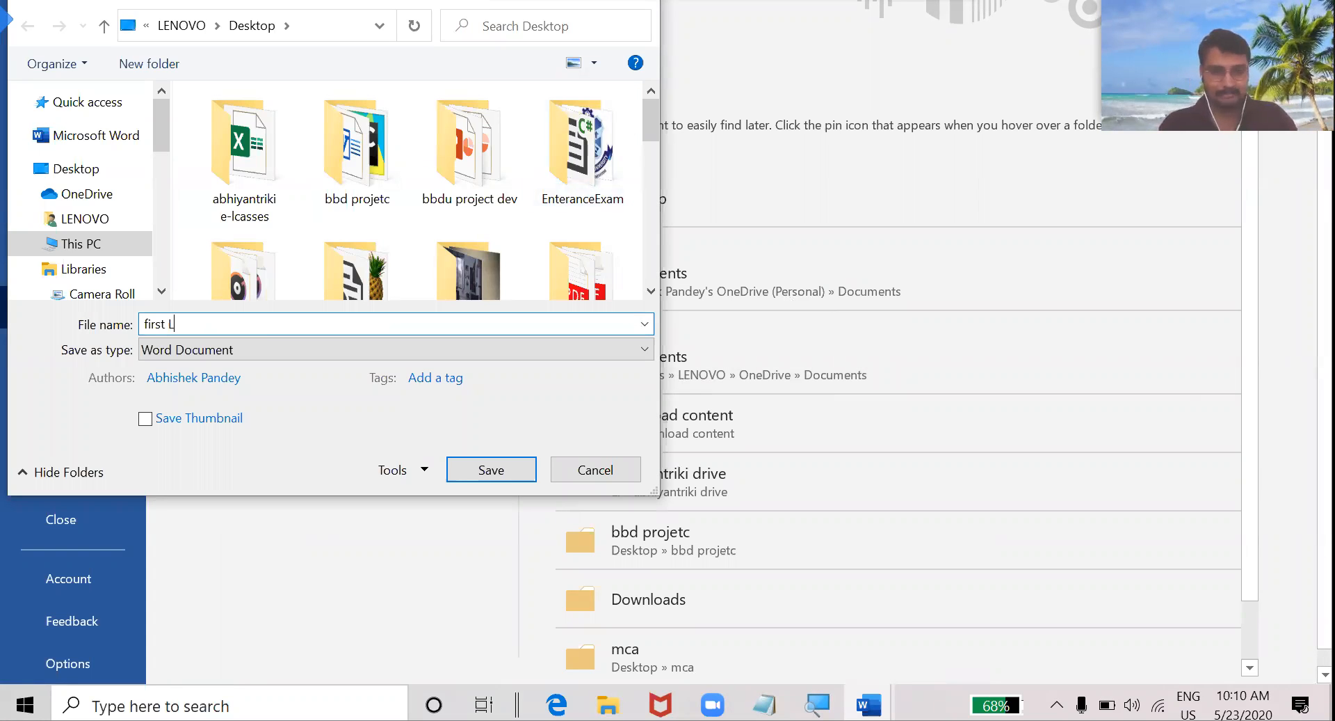
pyautogui.write('ect 1')
pyautogui.press('Return')
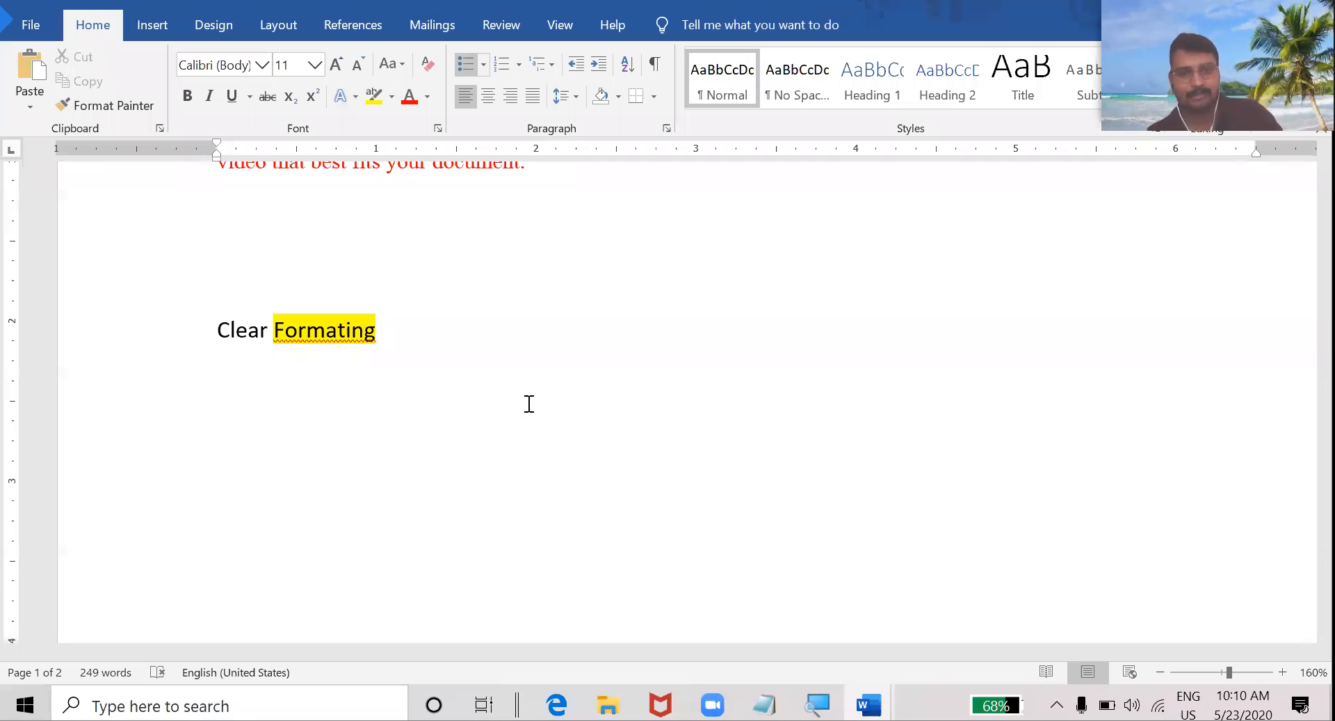
# Step: Check the Zoom meeting's group chat and open the additional meeting options
pyautogui.click(528, 404)
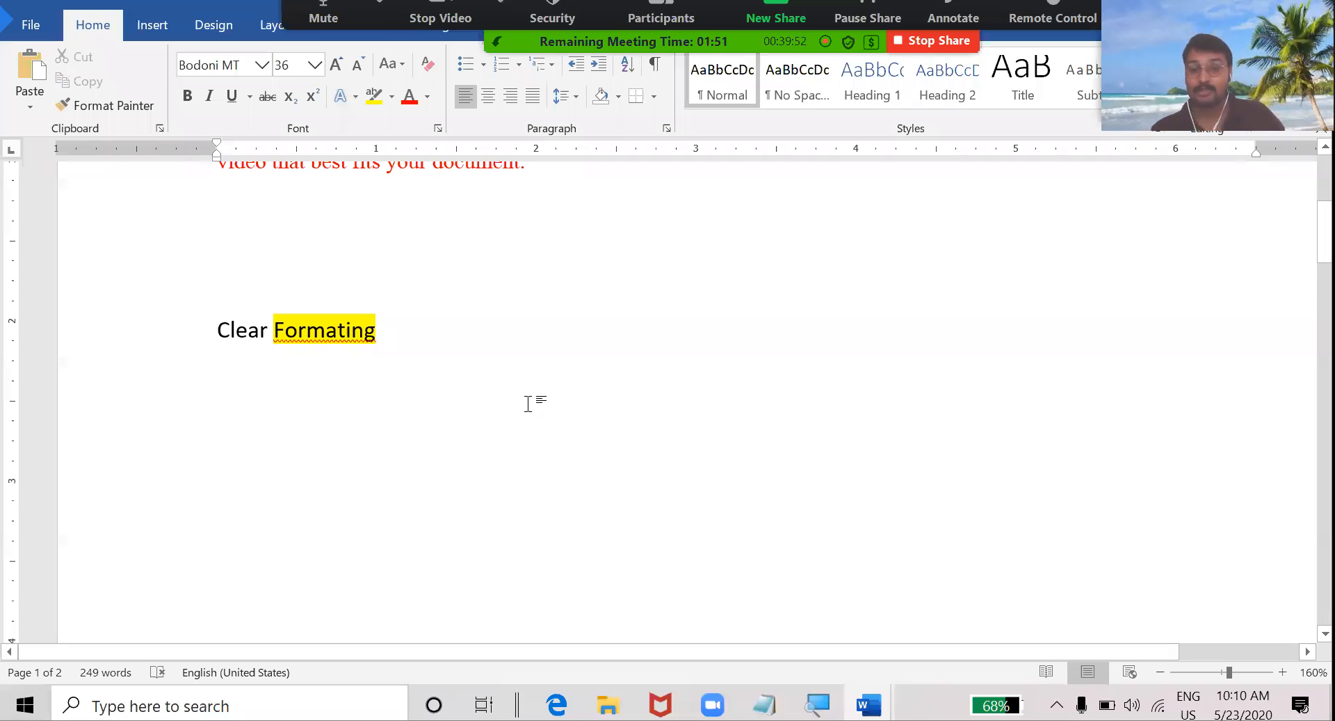
pyautogui.hotkey('alt', 's')
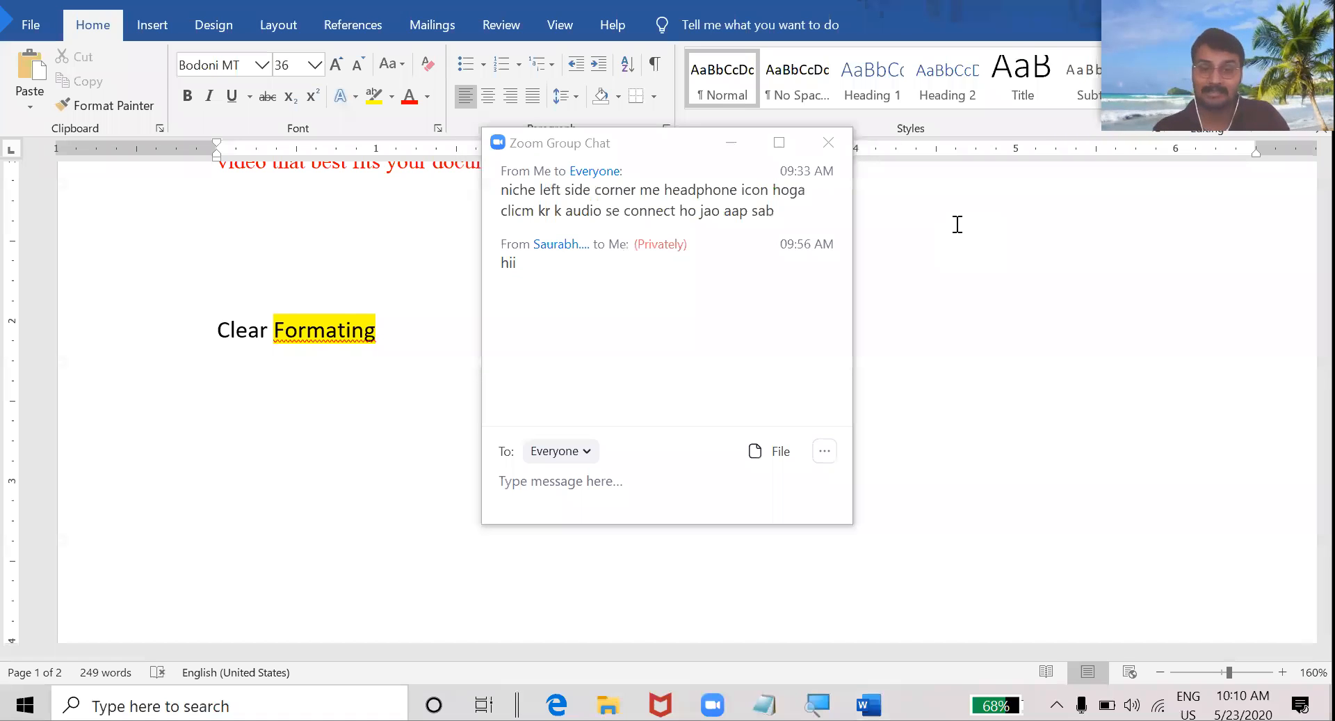
pyautogui.click(827, 143)
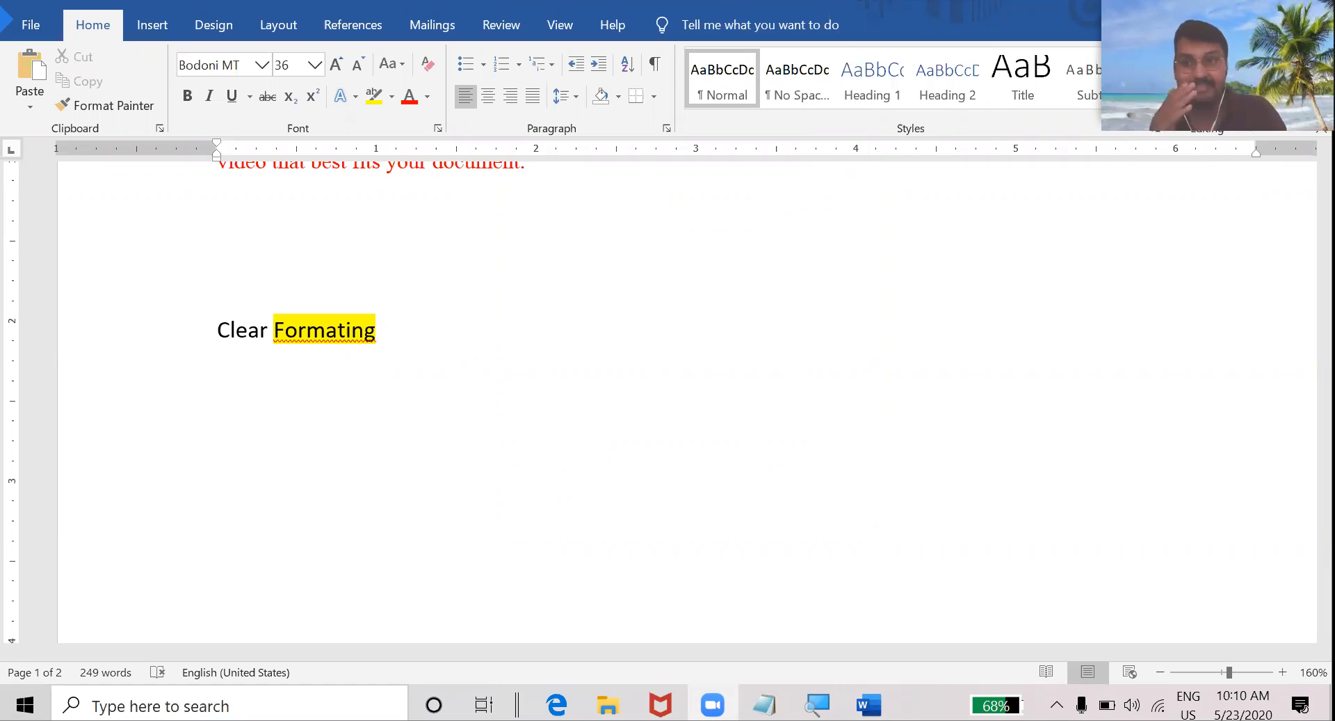
pyautogui.moveTo(776, 7)
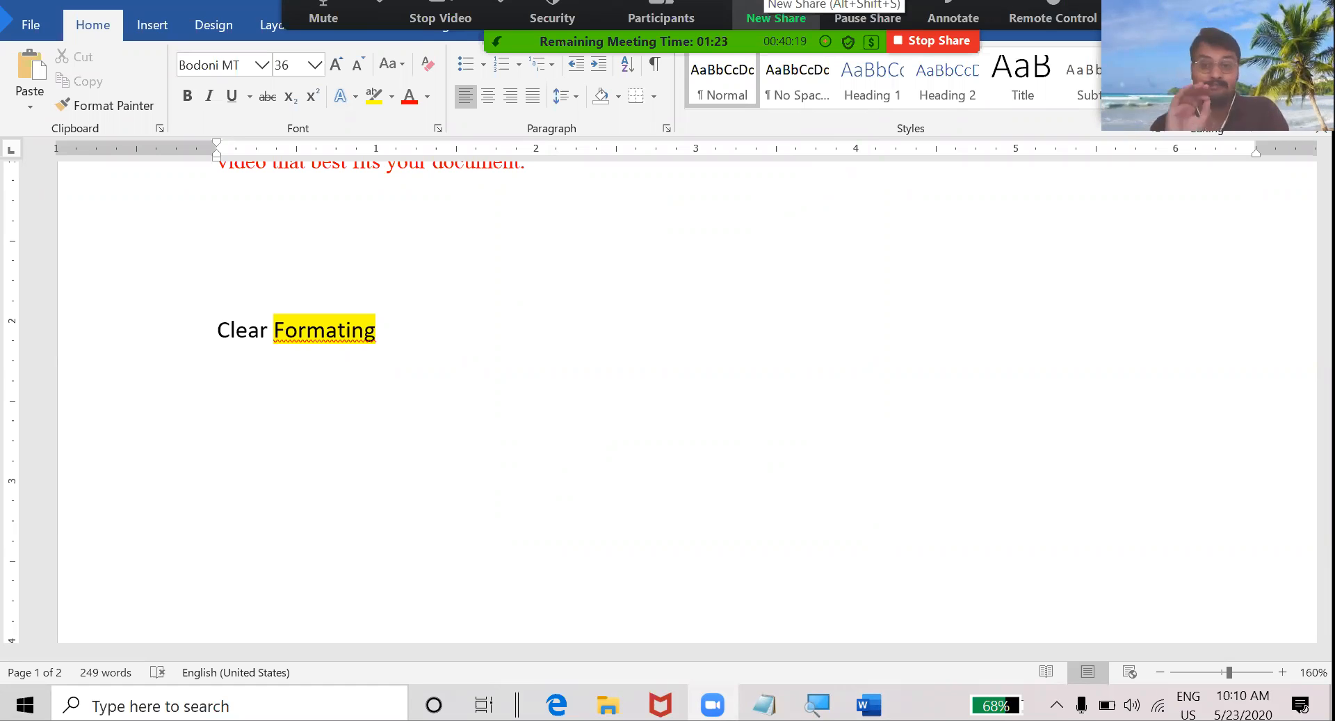
pyautogui.click(1148, 17)
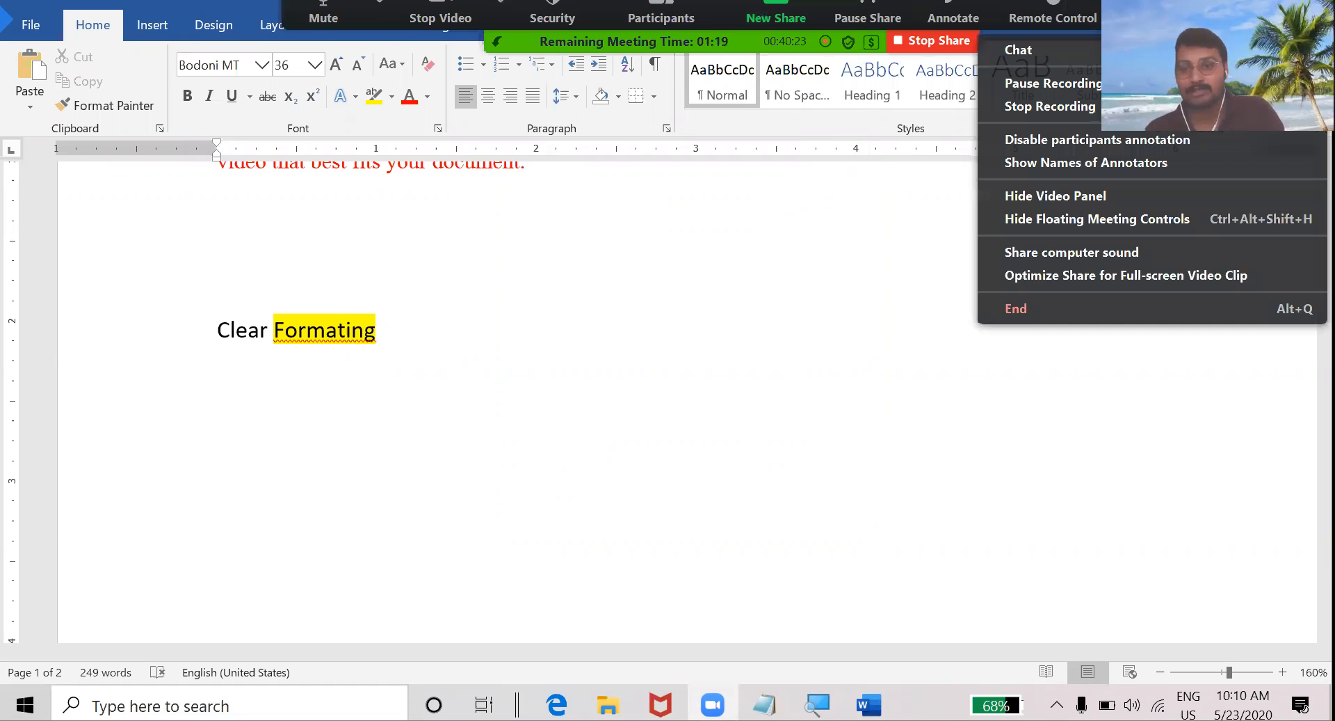